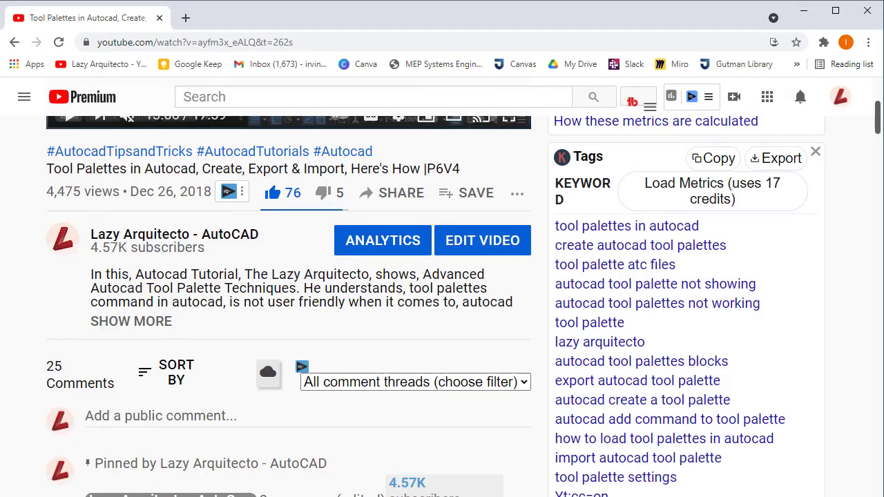
- Find the pinned comment's timestamps and jump the video to 06:40, the part about adding blocks to the tool palette
scroll(352, 413, down, 1)
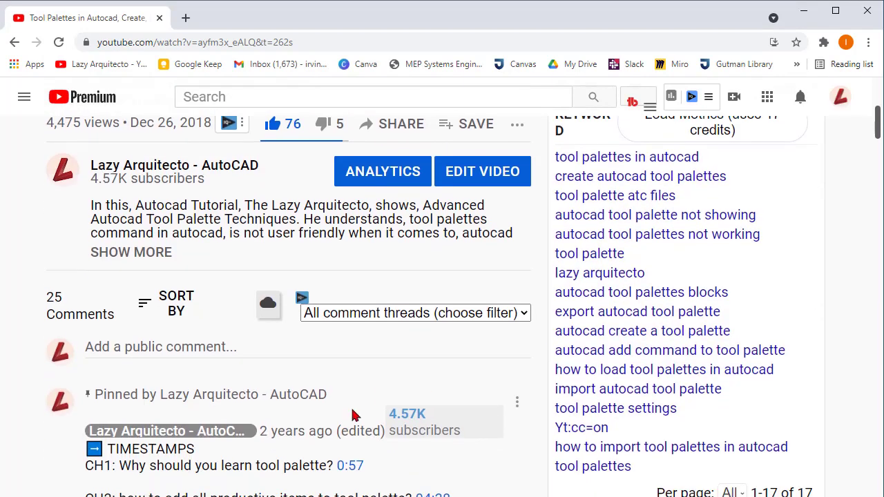
scroll(354, 399, down, 1)
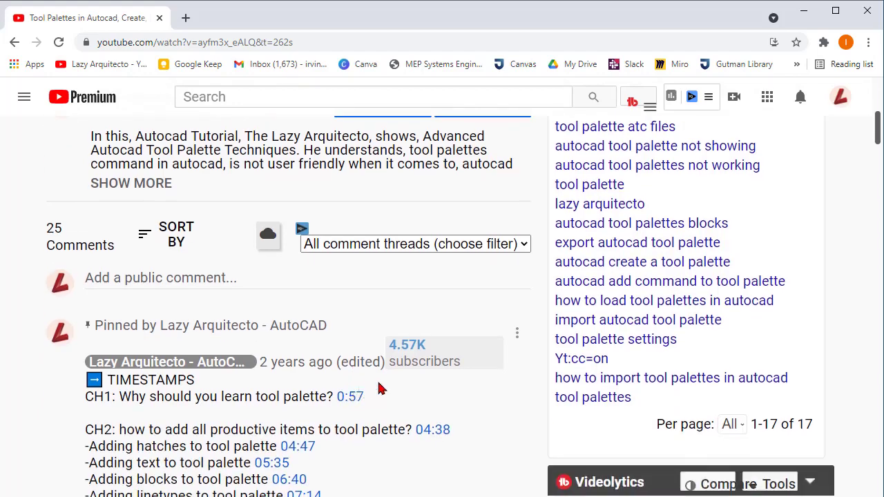
scroll(363, 389, down, 1)
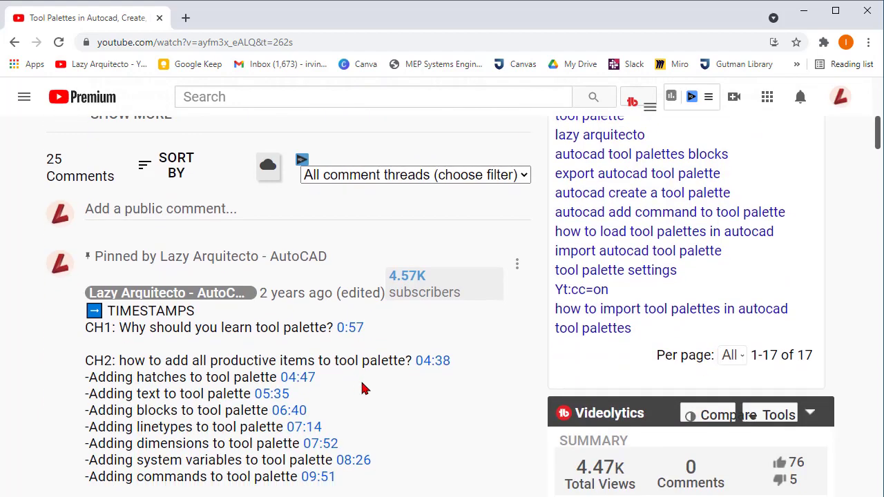
click(288, 413)
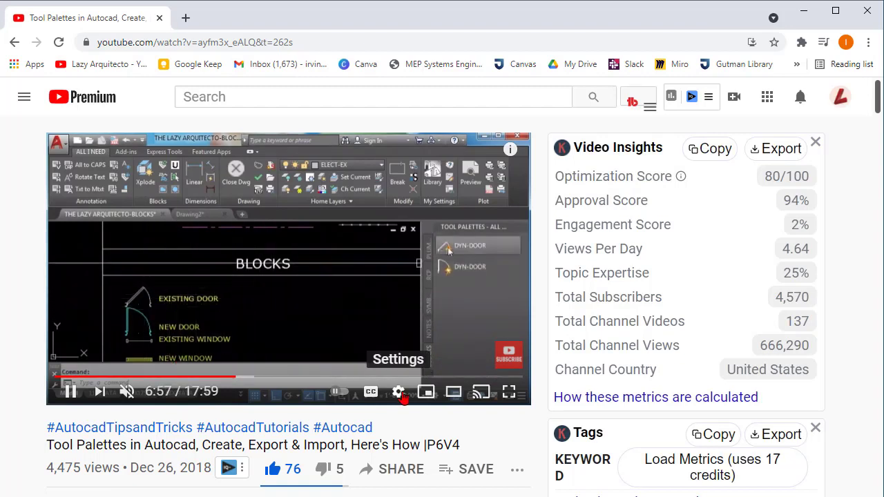
- Open the video's playback speed options and look through the available speeds up to 2
click(399, 393)
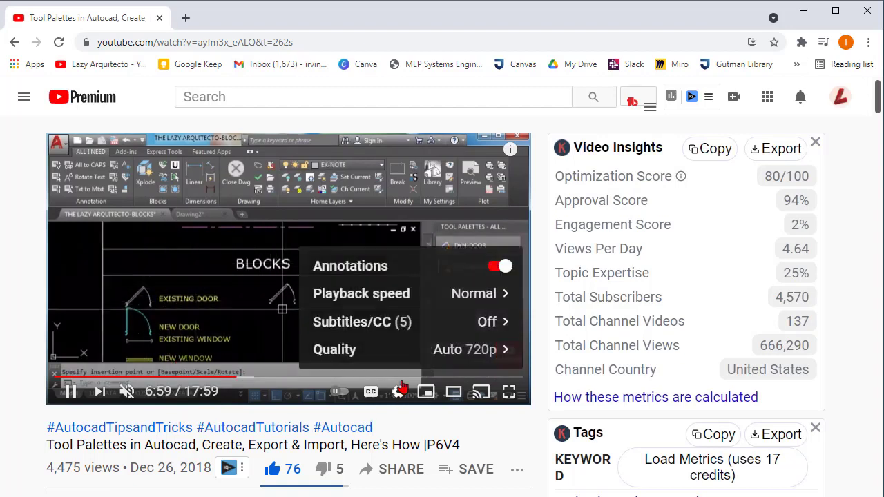
click(370, 293)
scroll(379, 295, down, 2)
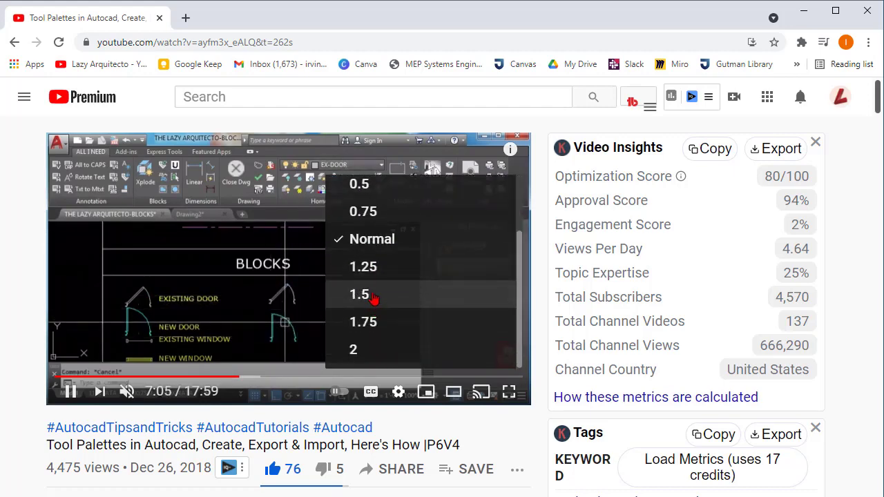
- Switch from the browser to AutoCAD 2022, launching it without migrating custom settings, and dismiss the announcements
click(803, 10)
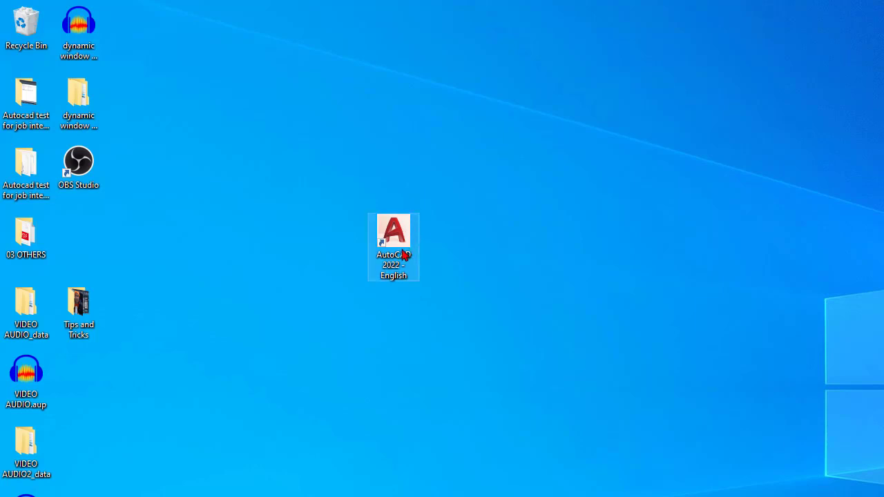
drag(355, 214, 436, 320)
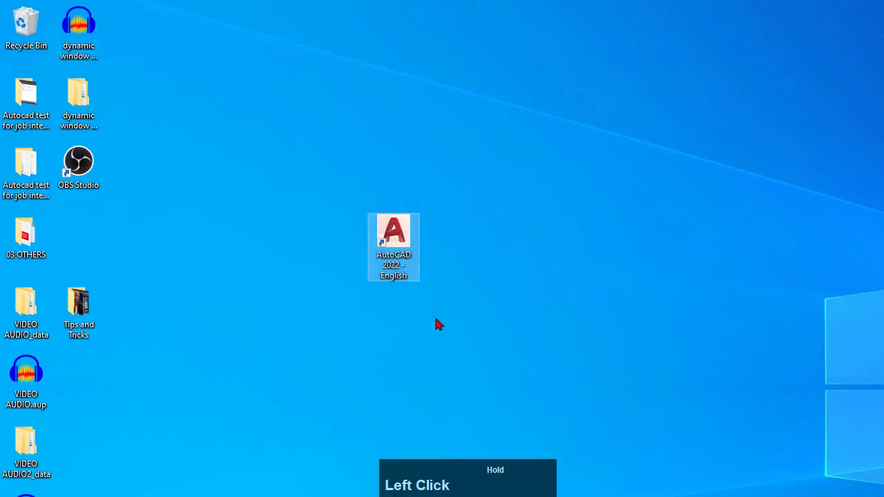
click(404, 243)
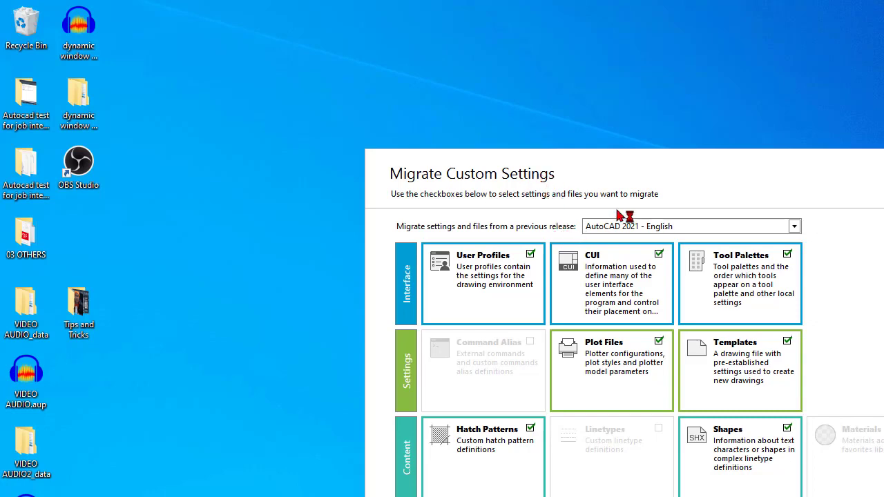
drag(632, 161, 490, 85)
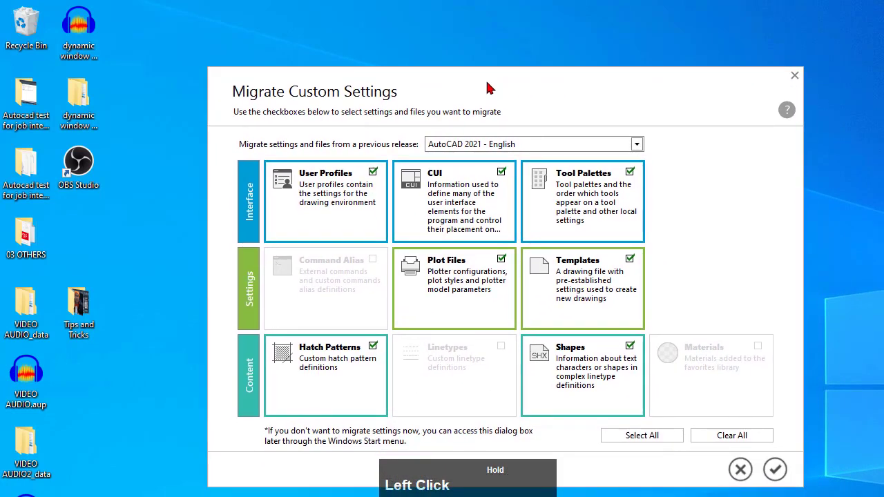
click(741, 471)
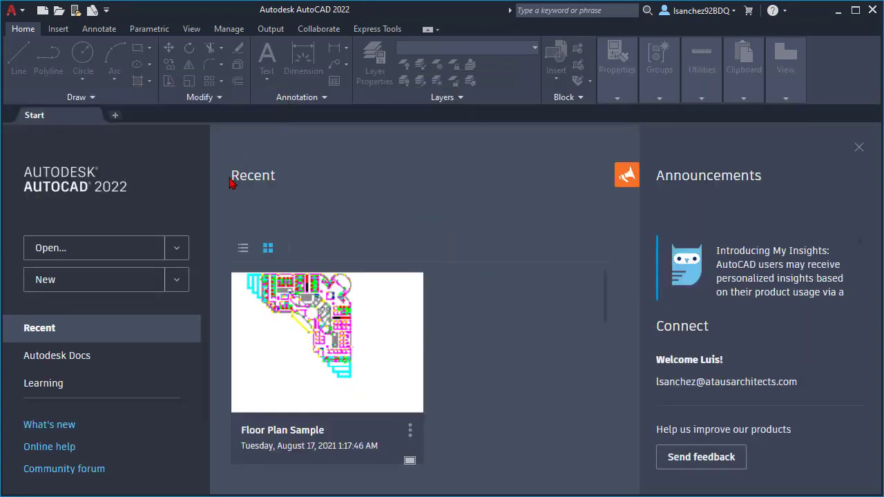
click(858, 147)
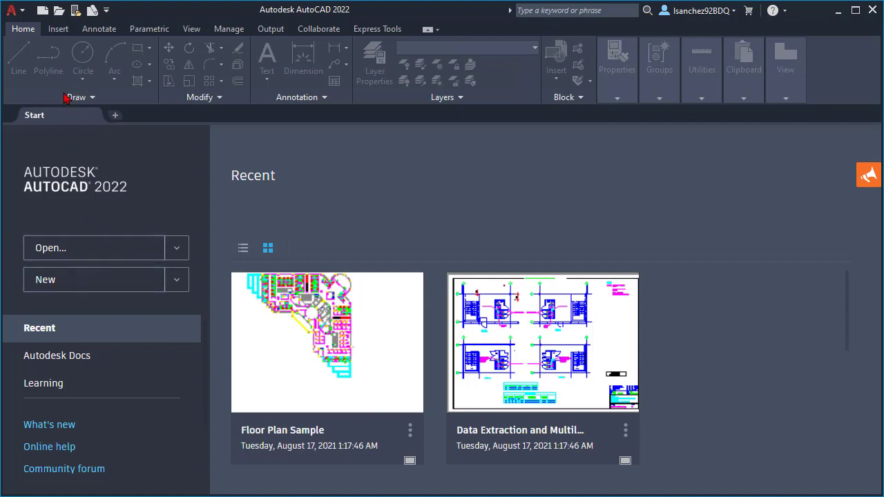
- Create a new drawing from the Tutorial-iArch.dwt template after previewing the other tutorial templates
click(18, 12)
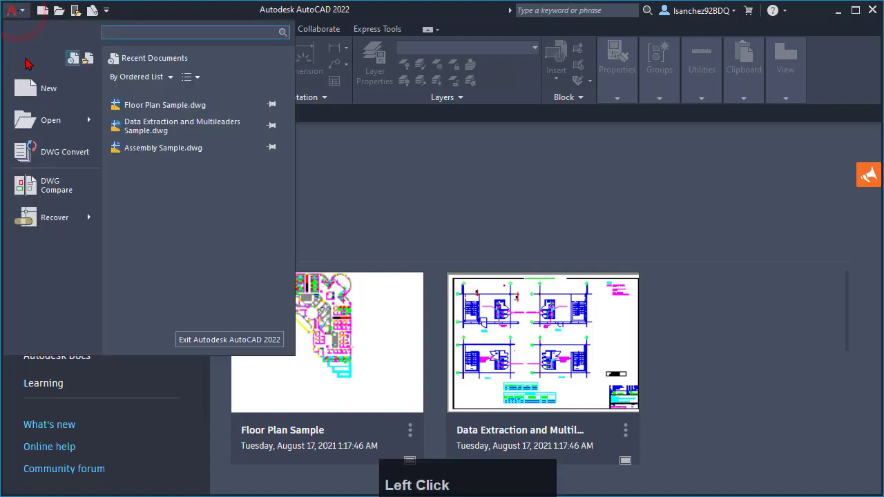
click(48, 90)
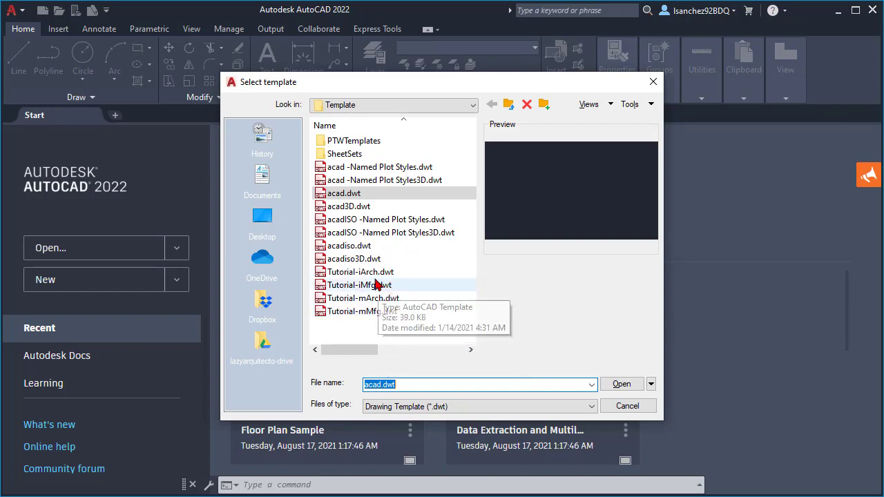
click(354, 275)
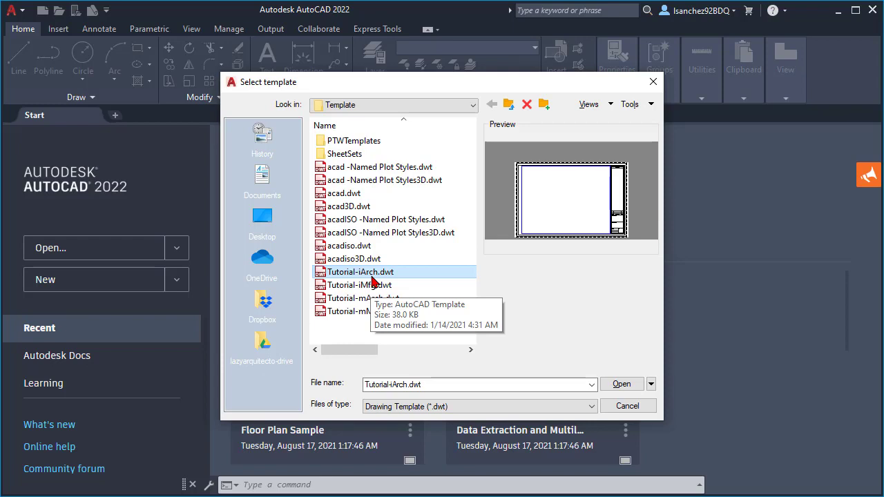
click(372, 284)
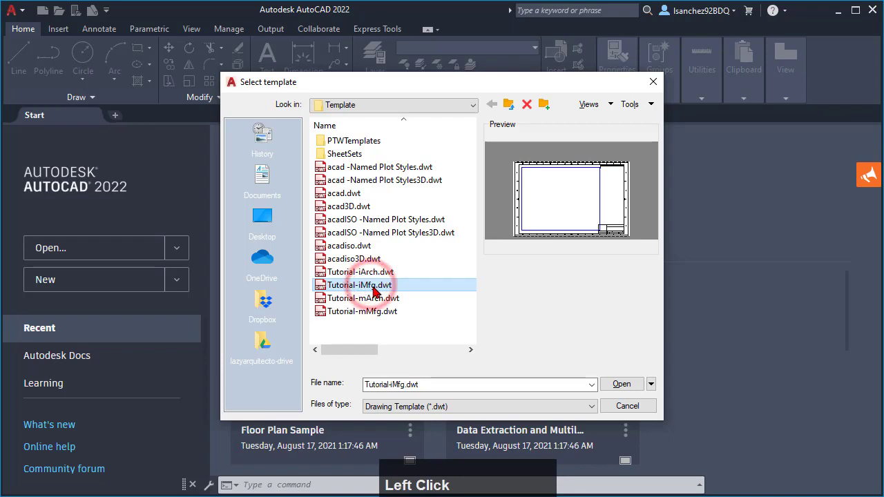
click(355, 298)
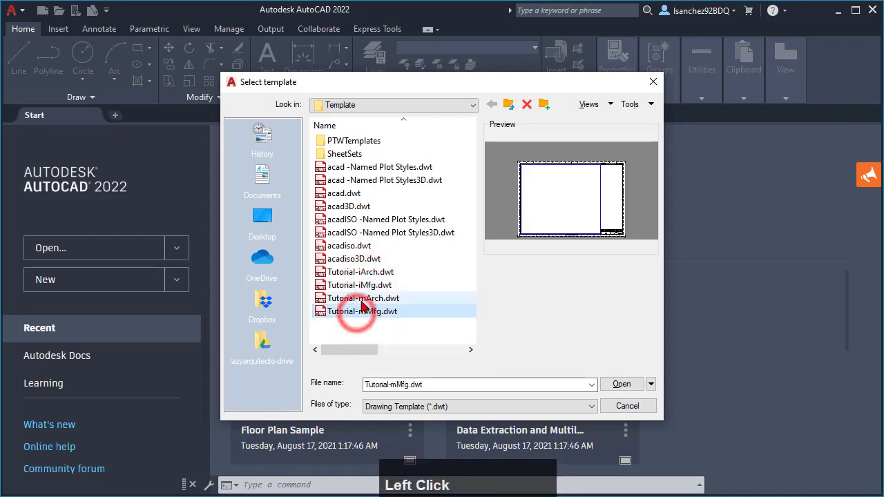
click(359, 313)
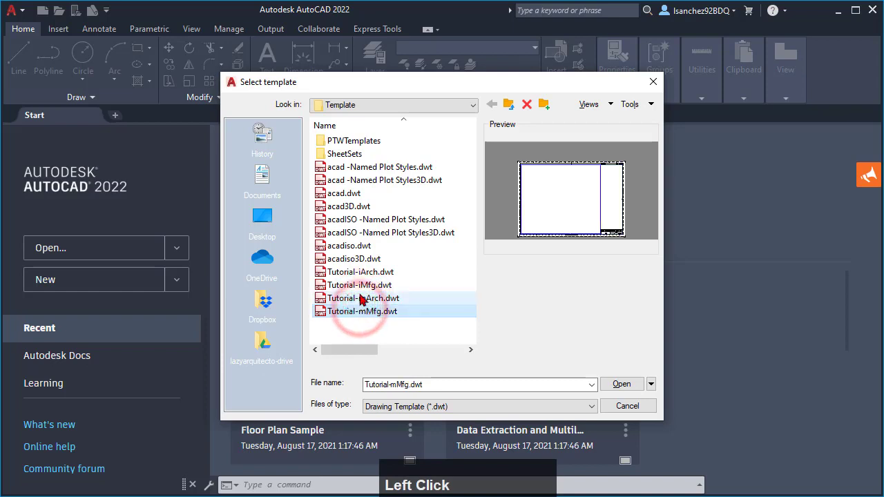
click(353, 273)
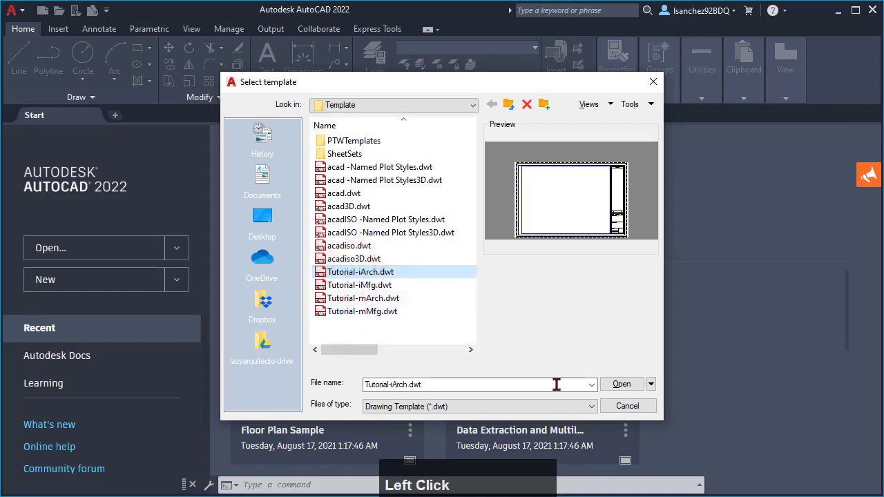
click(619, 386)
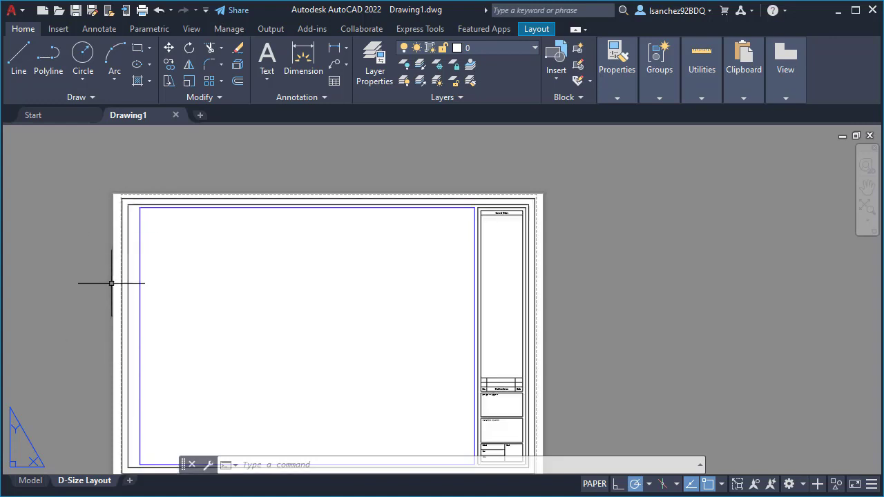
- View the drawing's model space and return to the D-Size Layout with the sheet centred
click(30, 482)
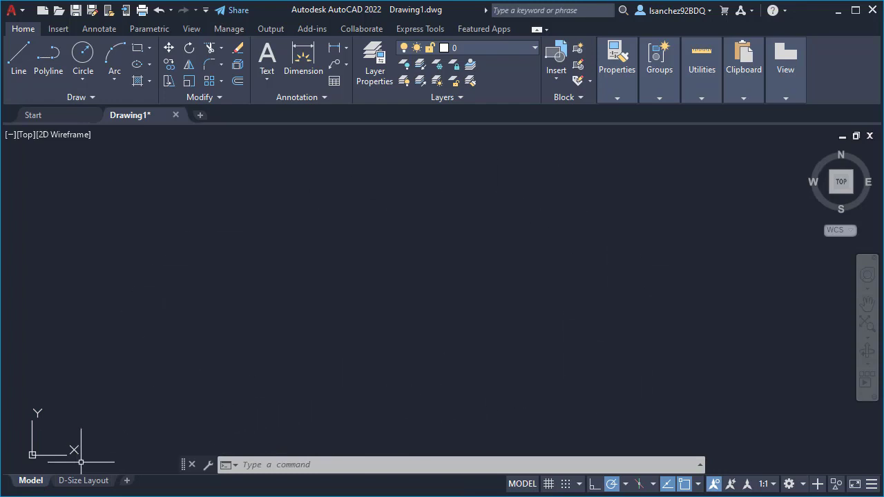
click(74, 484)
middle_drag(239, 325, 320, 287)
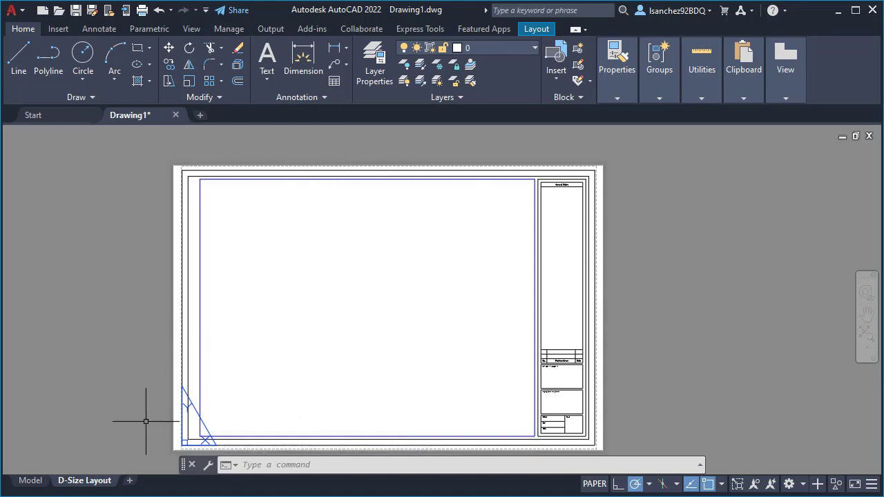
- Check the plot size of the D-Size Layout in the Page Setup Manager
right_click(84, 483)
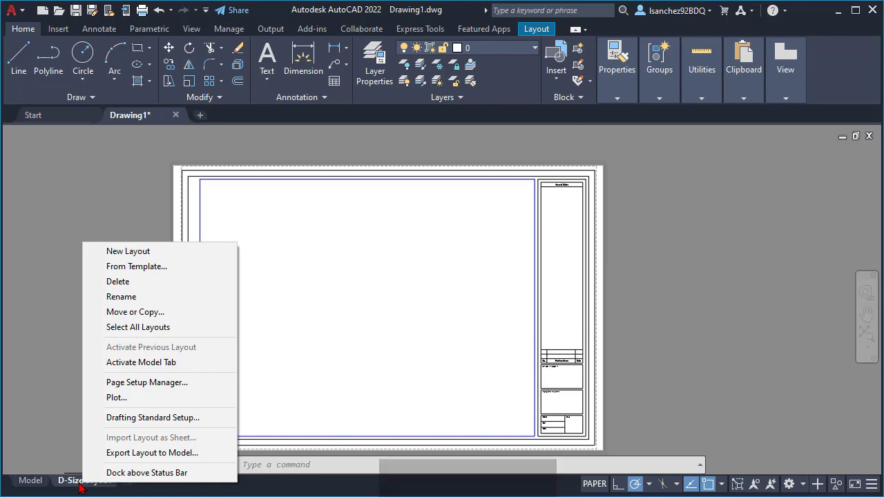
click(147, 382)
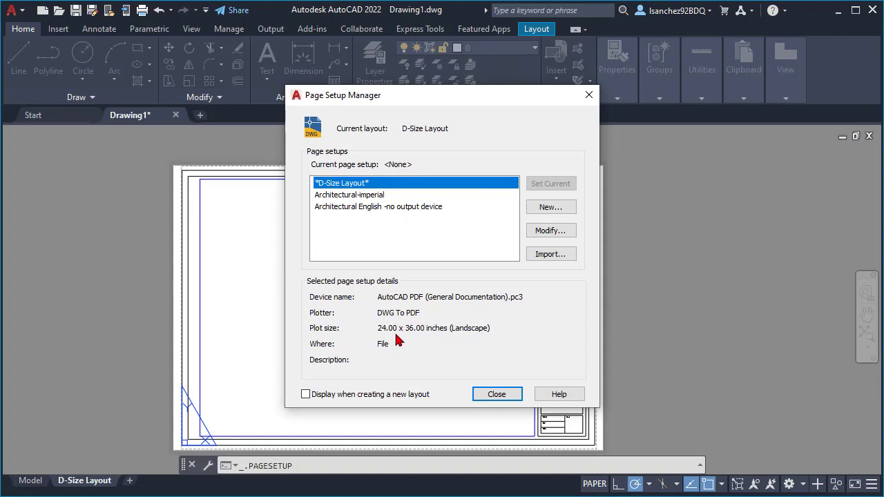
click(498, 395)
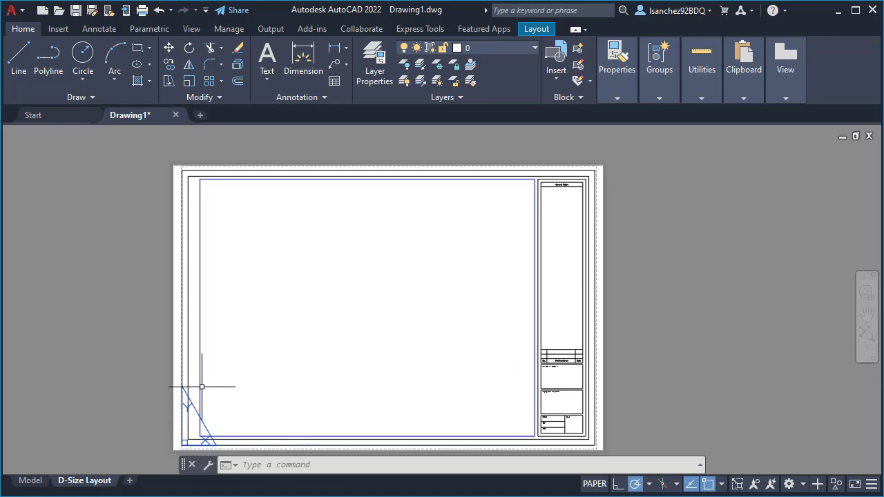
- Switch to model space and practise zooming in and out and panning around the origin
mouse_move(40, 485)
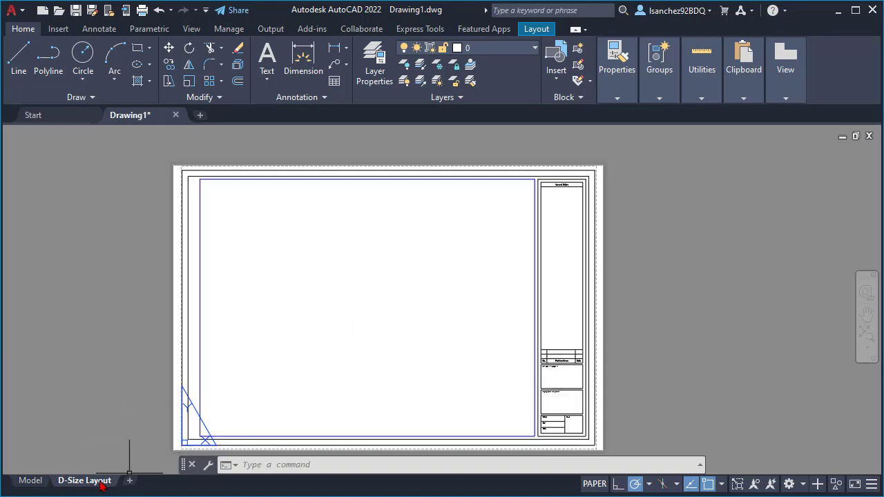
click(30, 480)
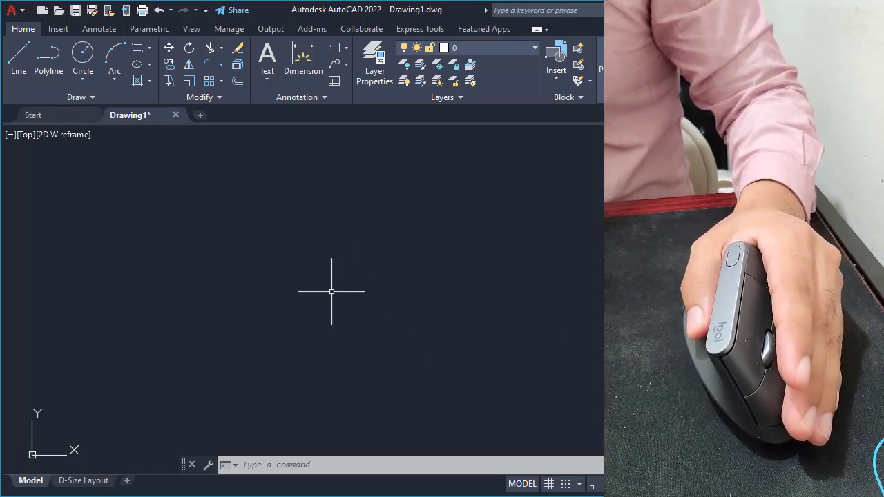
scroll(332, 292, down, 9)
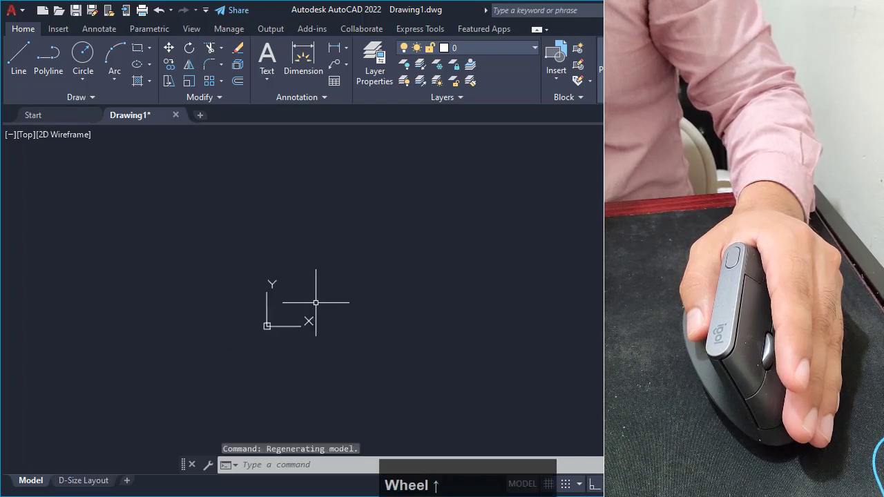
scroll(315, 302, up, 7)
scroll(315, 302, down, 3)
scroll(315, 303, up, 4)
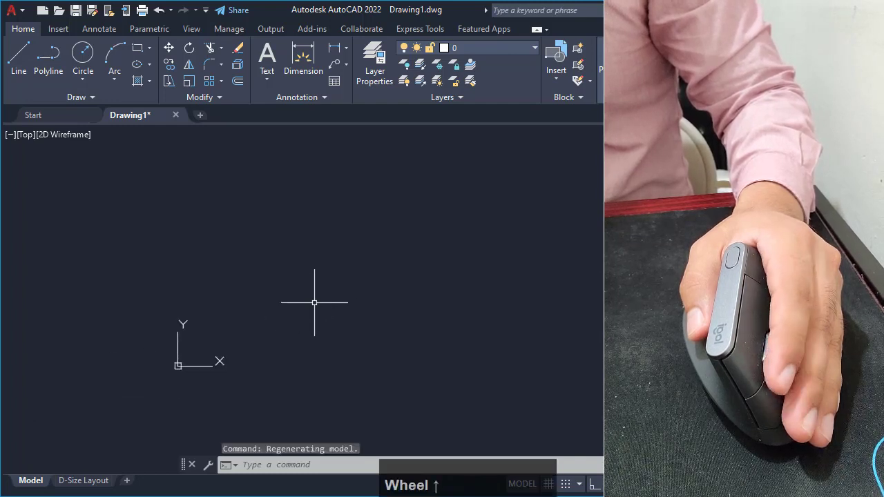
scroll(314, 303, down, 5)
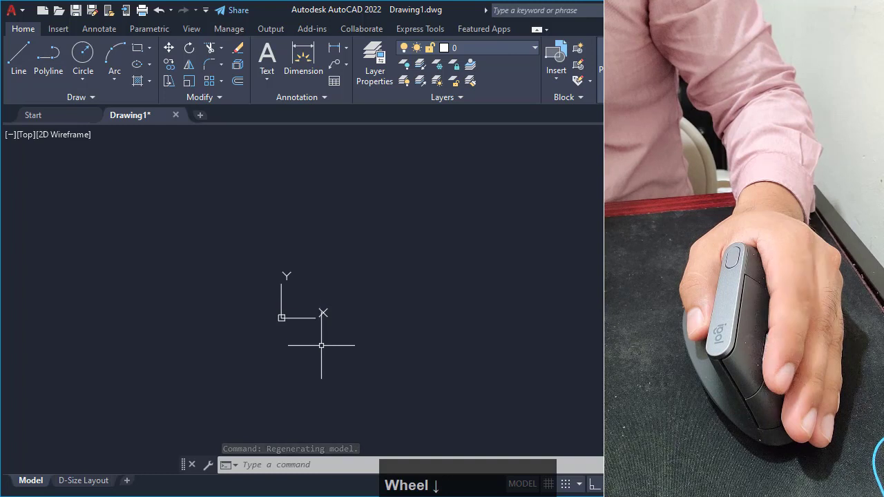
scroll(321, 338, up, 2)
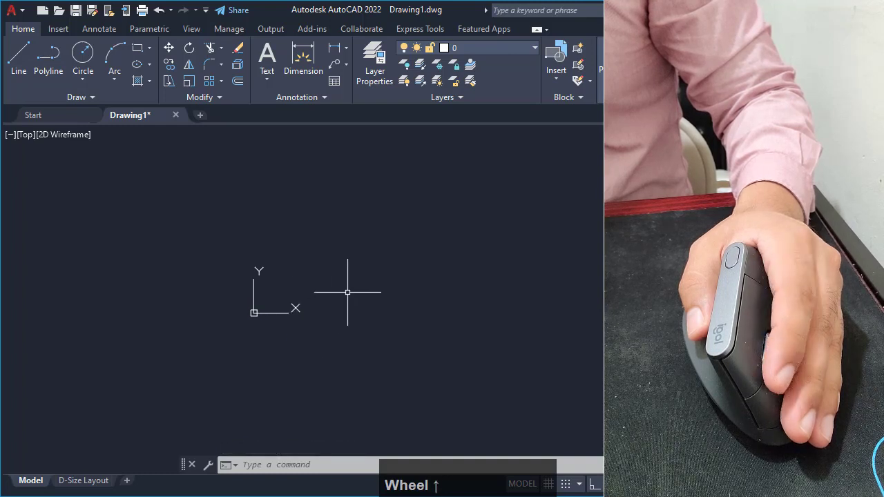
middle_drag(347, 292, 622, 304)
middle_drag(691, 345, 430, 322)
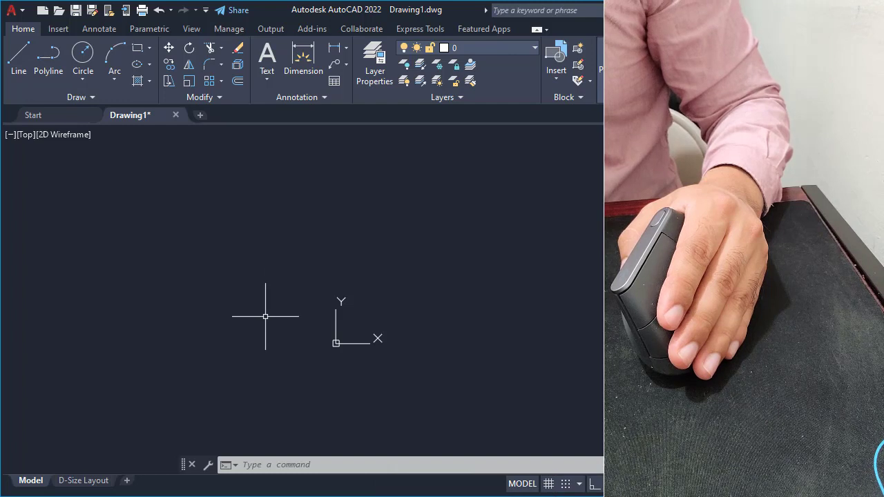
middle_click(427, 293)
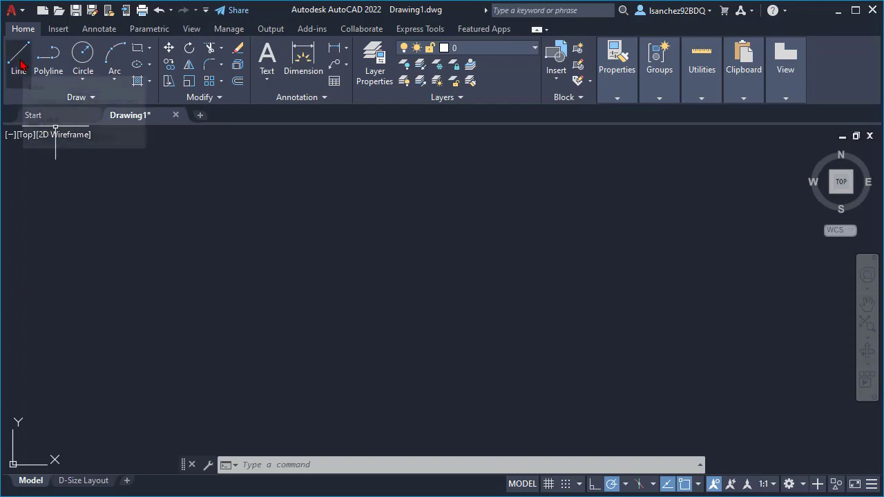
text(L)
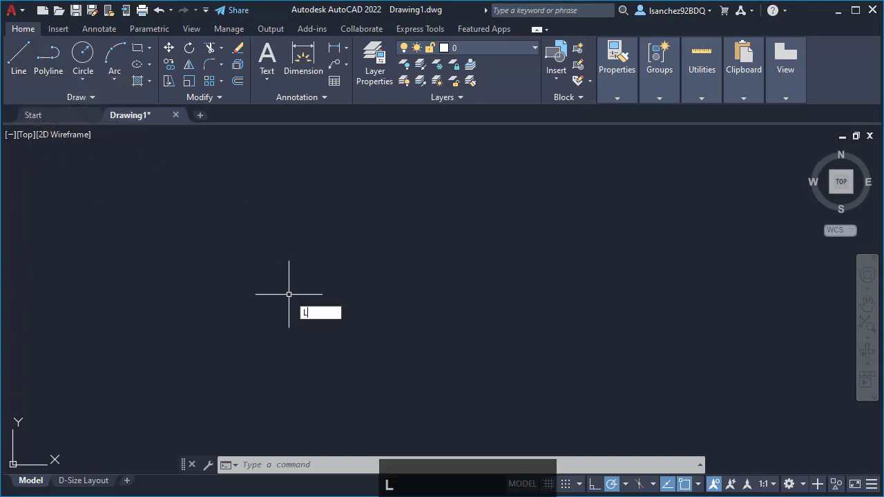
text(INE)
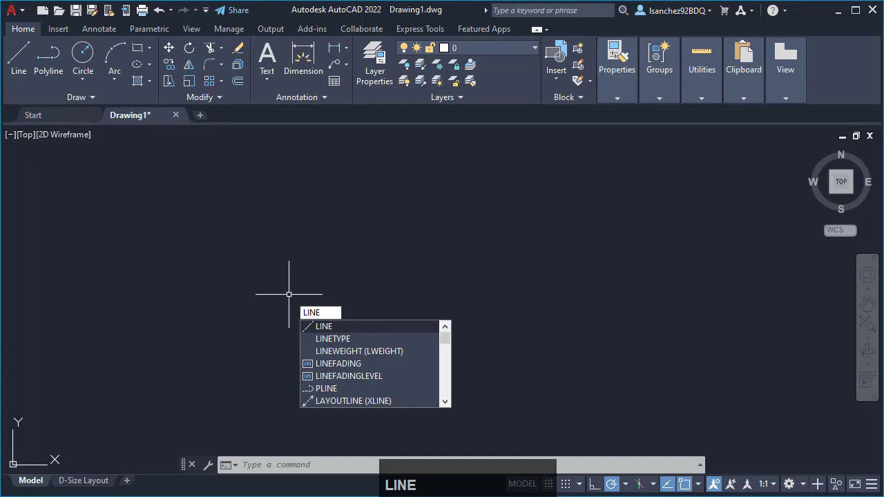
key(Return)
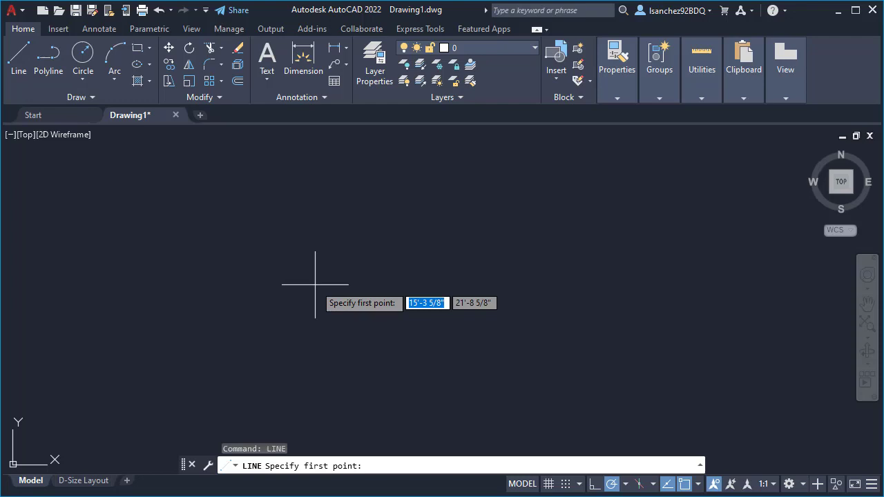
key(Escape)
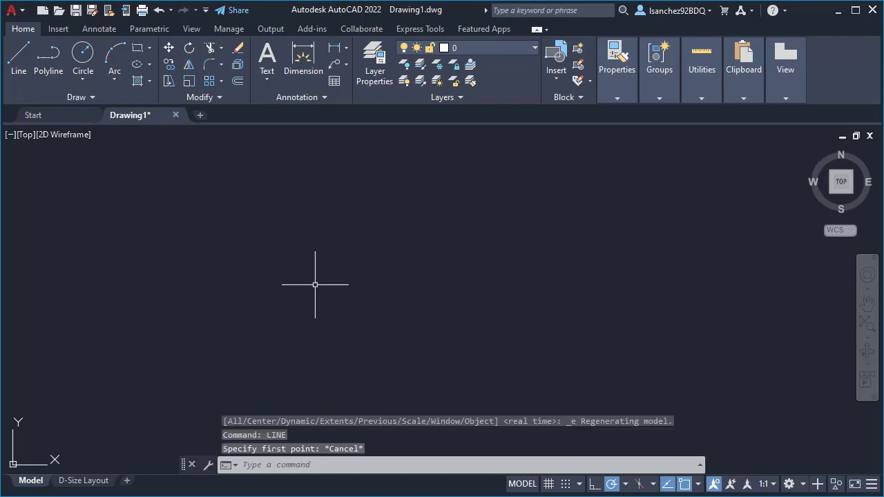
text(L)
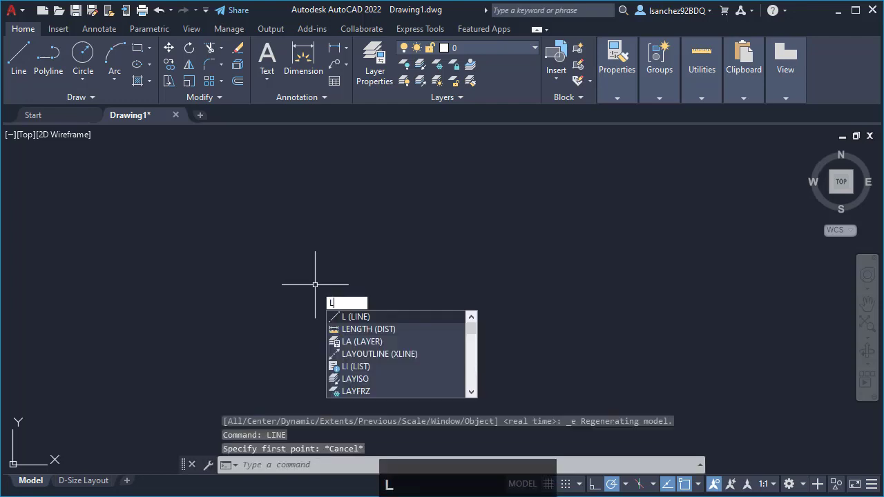
key(Return)
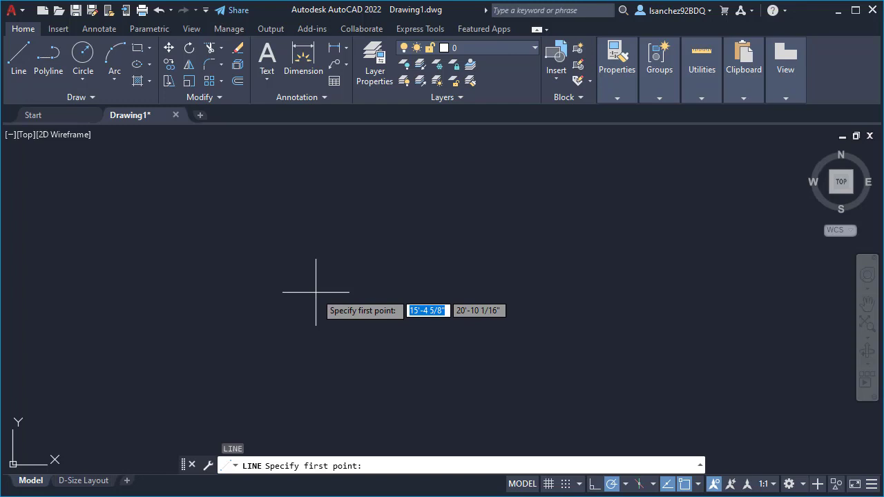
key(Escape)
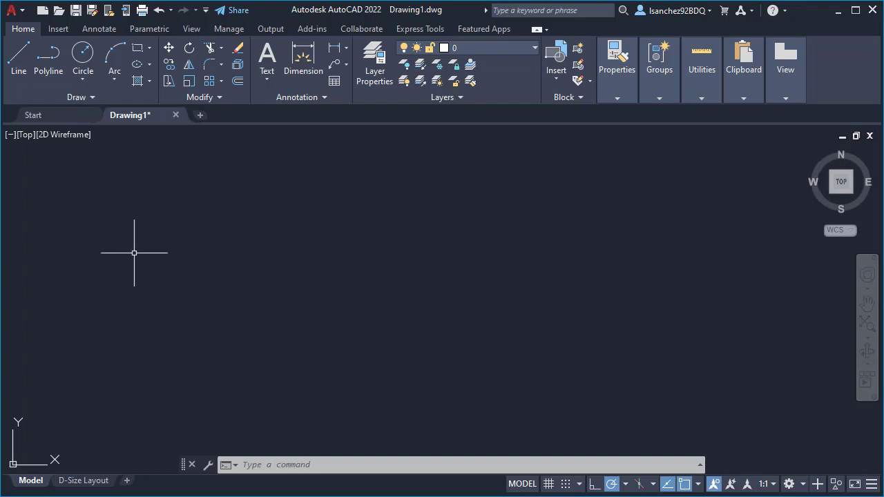
- Draw a closed seven-segment outline with the Line command, stepped at the upper left and notched along its lower edge
click(19, 55)
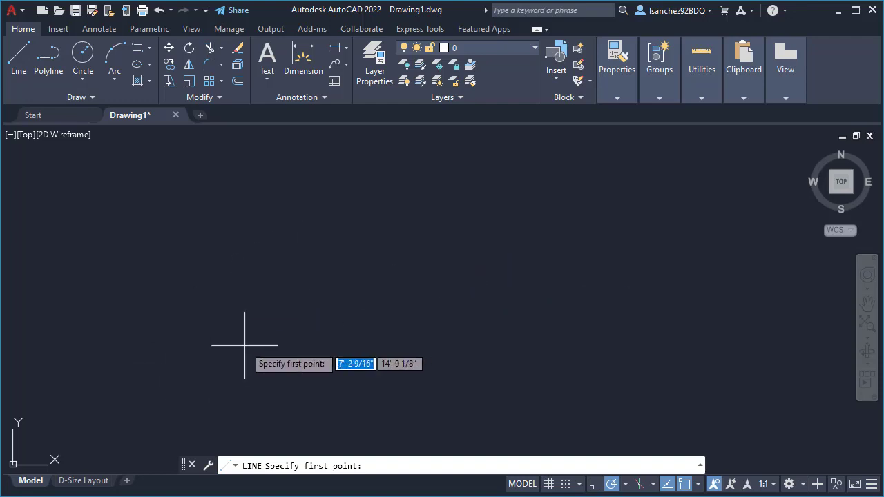
click(417, 345)
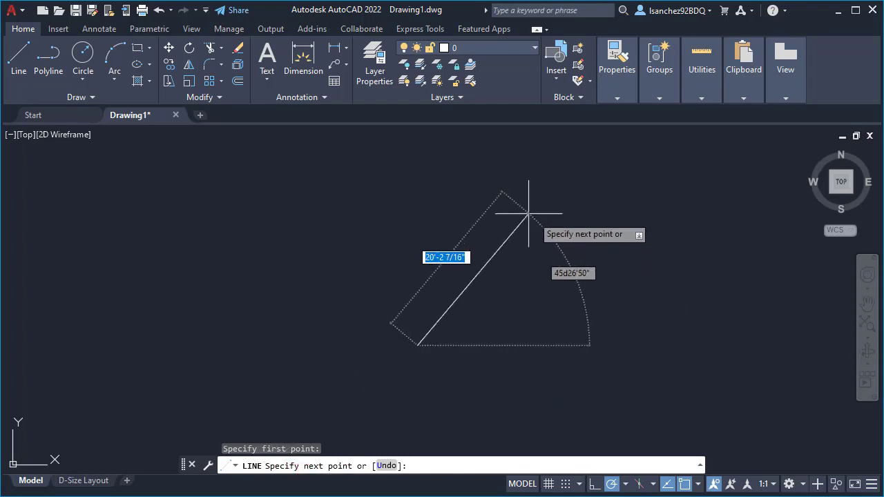
click(417, 176)
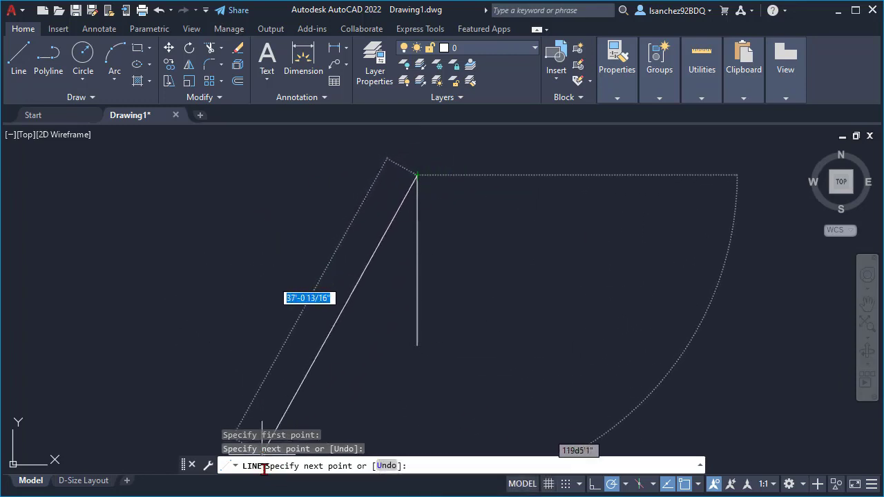
click(272, 176)
click(271, 276)
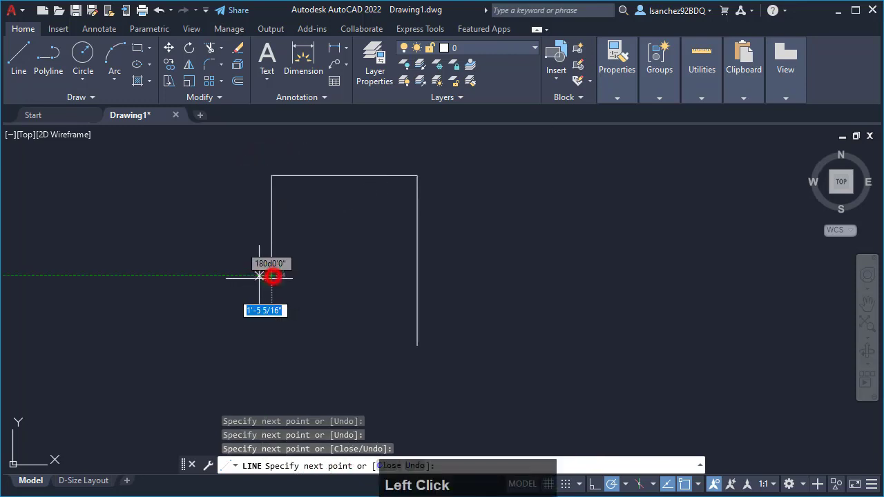
click(187, 276)
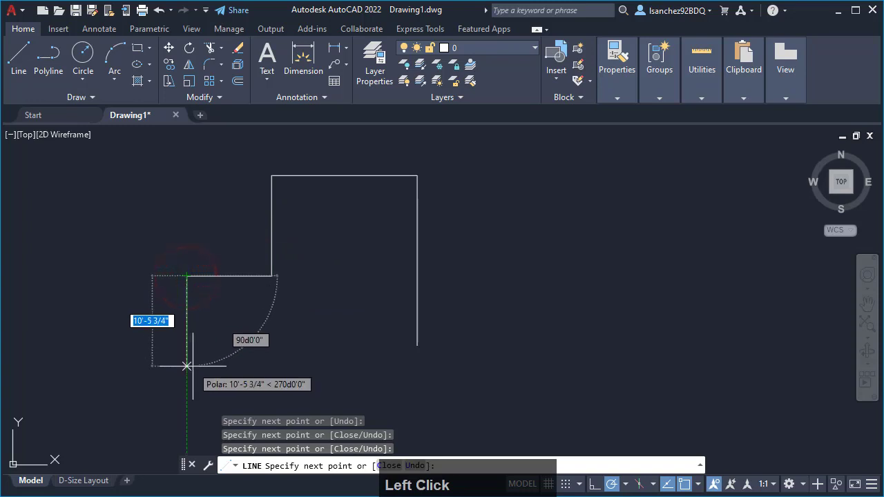
click(196, 404)
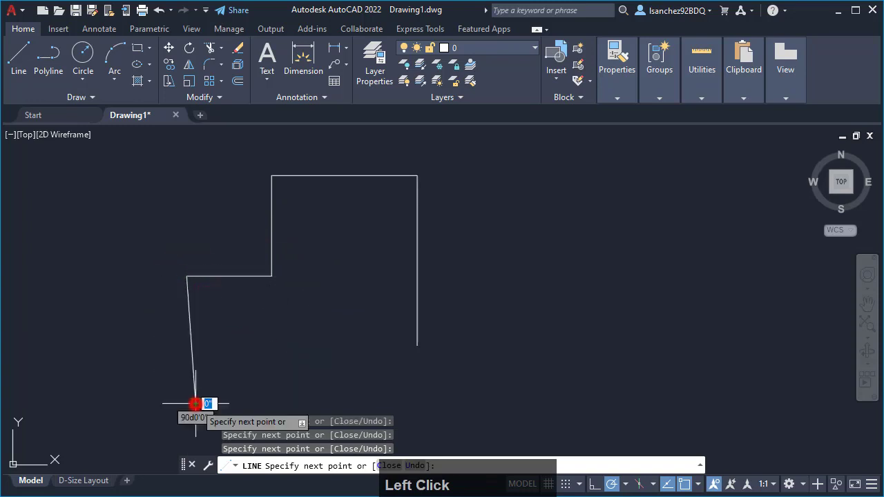
click(271, 329)
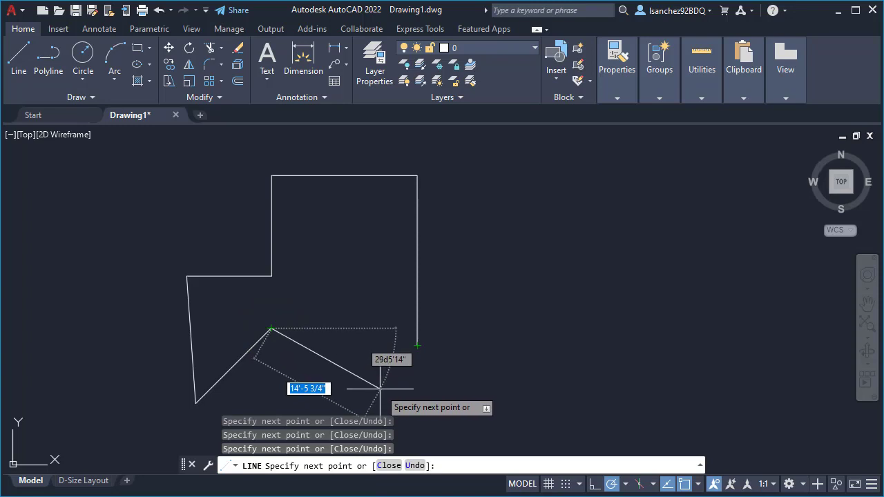
click(417, 345)
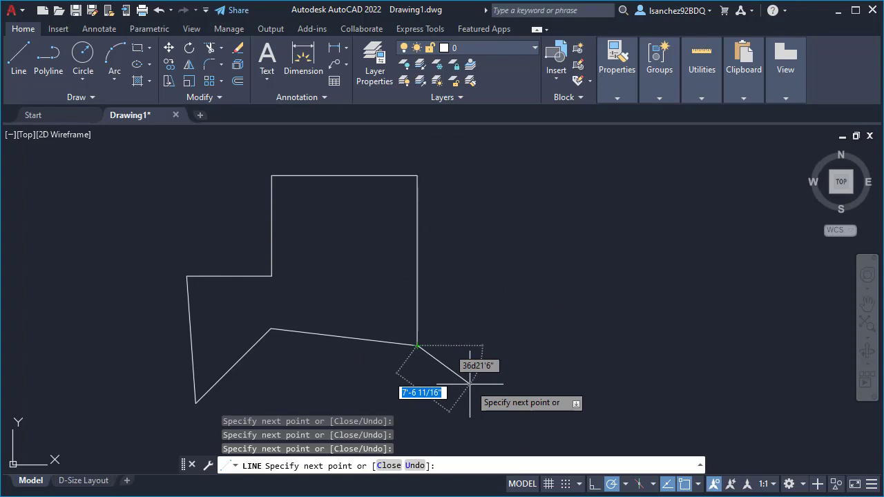
key(Escape)
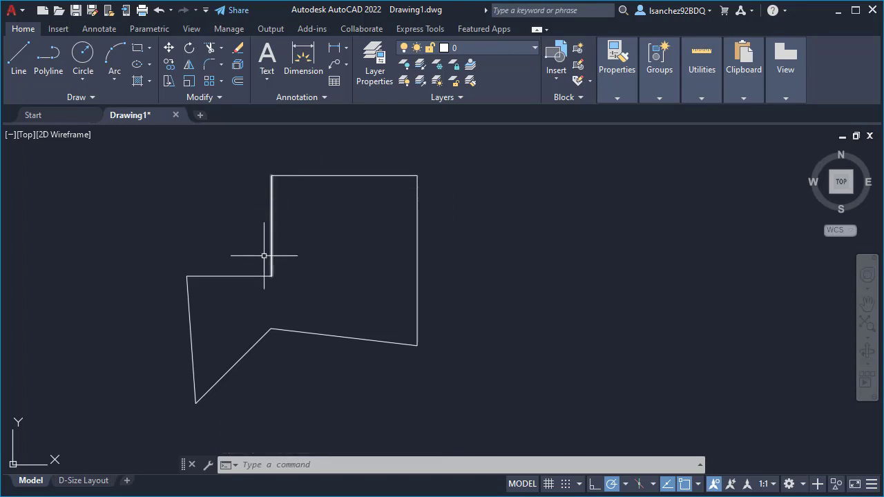
- Select the outline's short horizontal line and the adjoining slanted line individually, and clear the selection
click(211, 274)
click(188, 310)
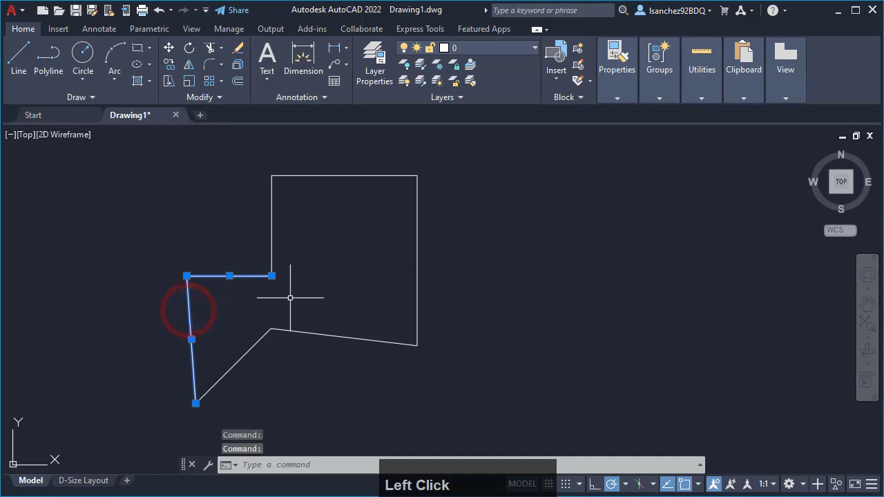
key(Escape)
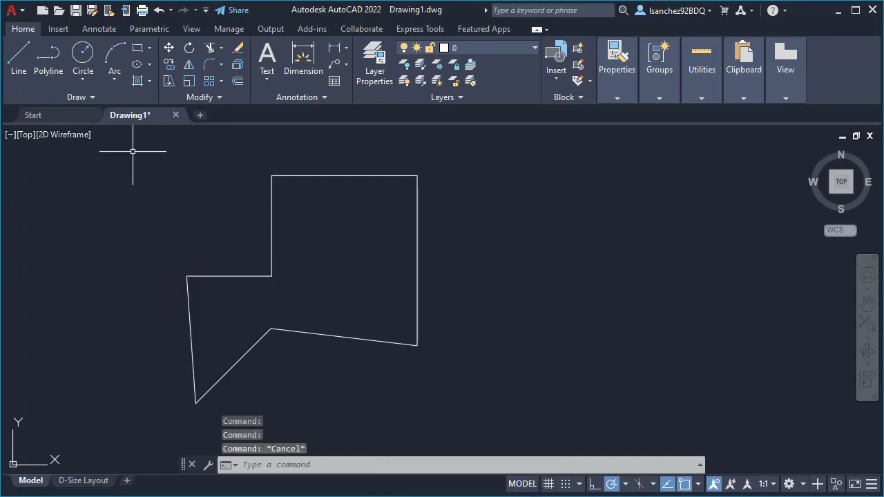
- Draw a circle with a 2' radius centred on the outline's inner step corner
click(83, 56)
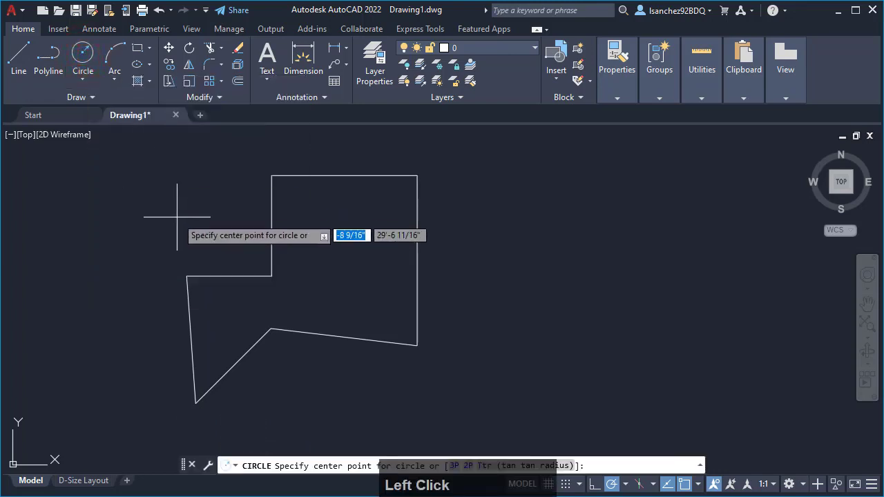
key(Escape)
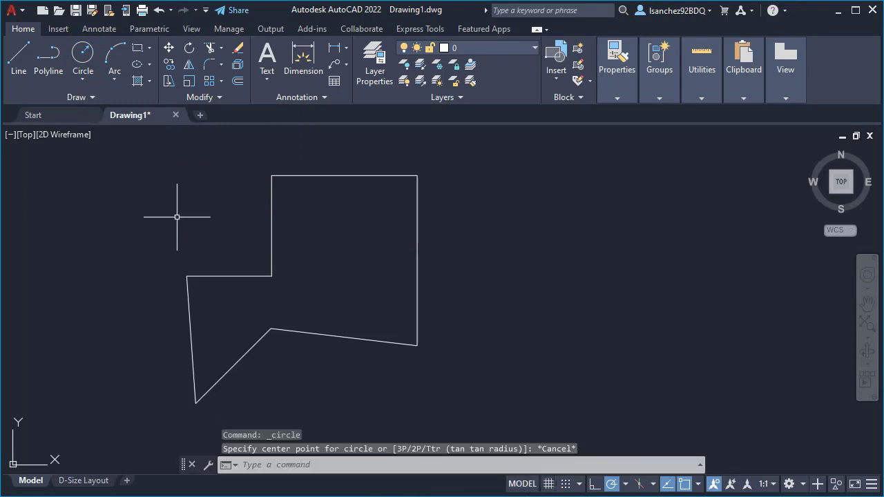
text(c)
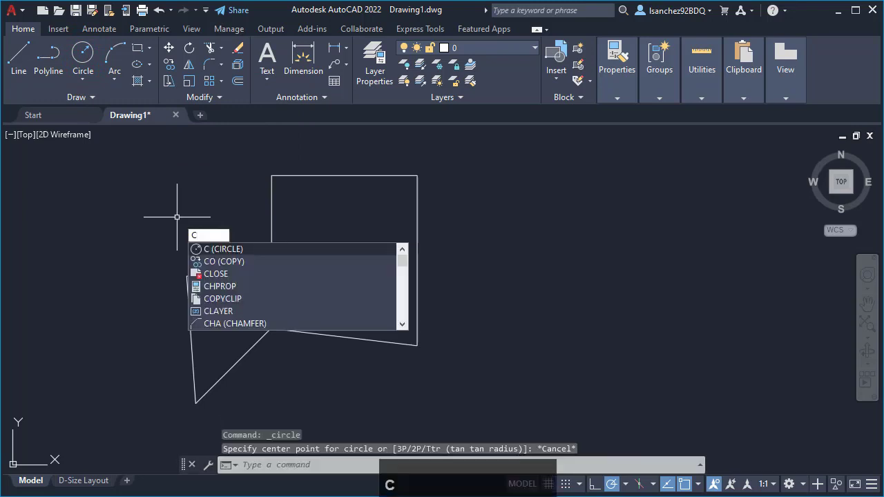
key(Return)
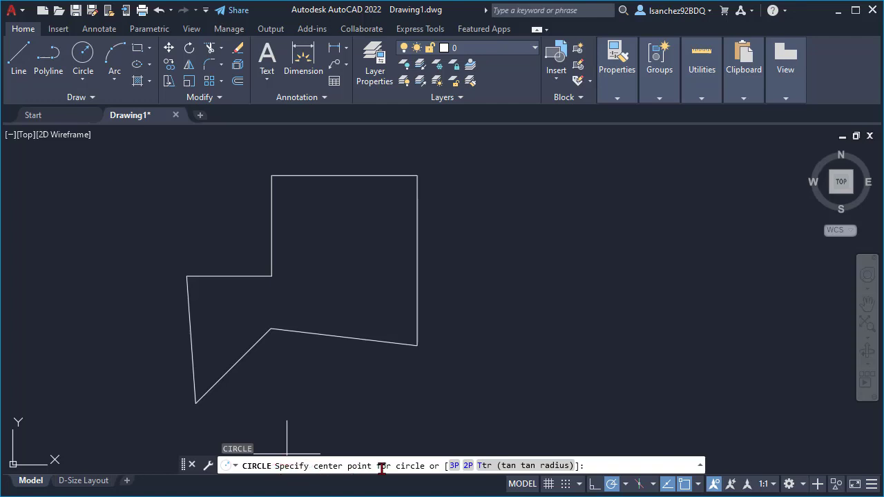
click(272, 276)
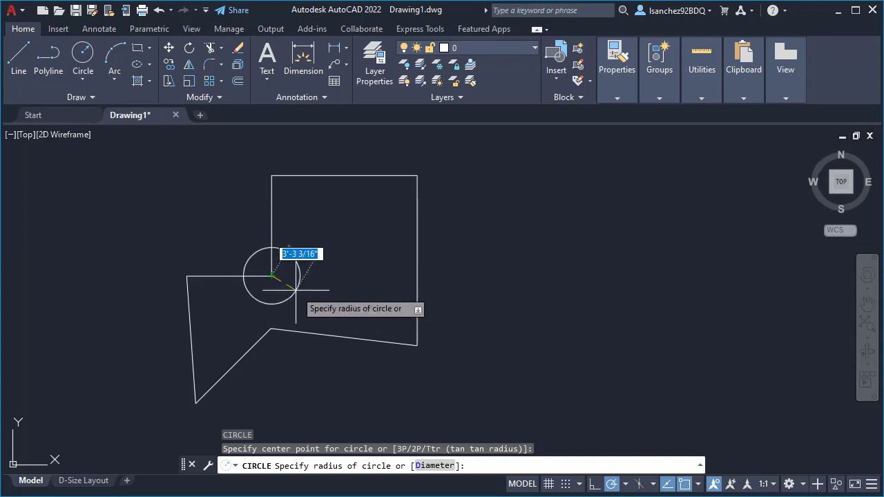
text(2)
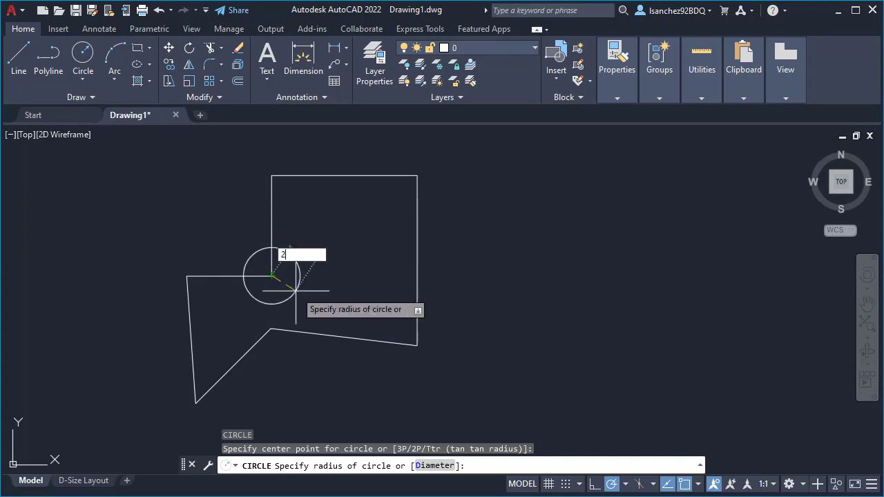
text(')
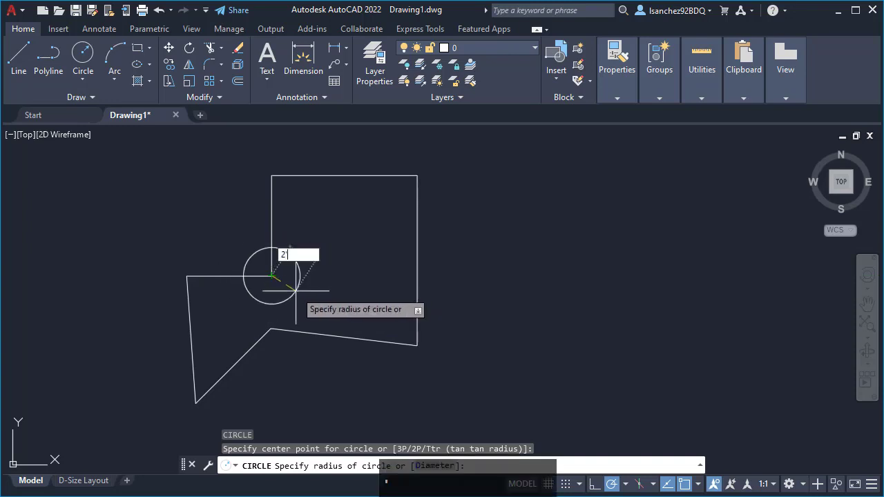
key(Return)
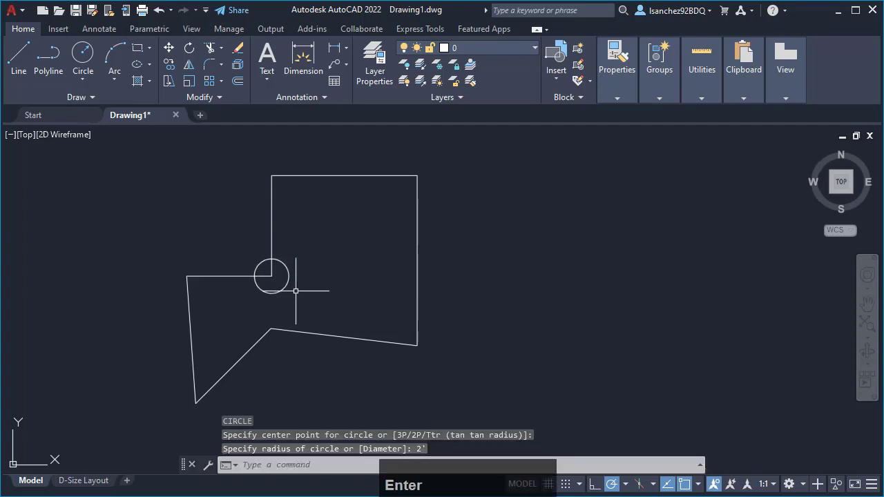
mouse_move(296, 289)
middle_down()
mouse_move(352, 318)
mouse_move(437, 302)
middle_up()
scroll(437, 301, up, 2)
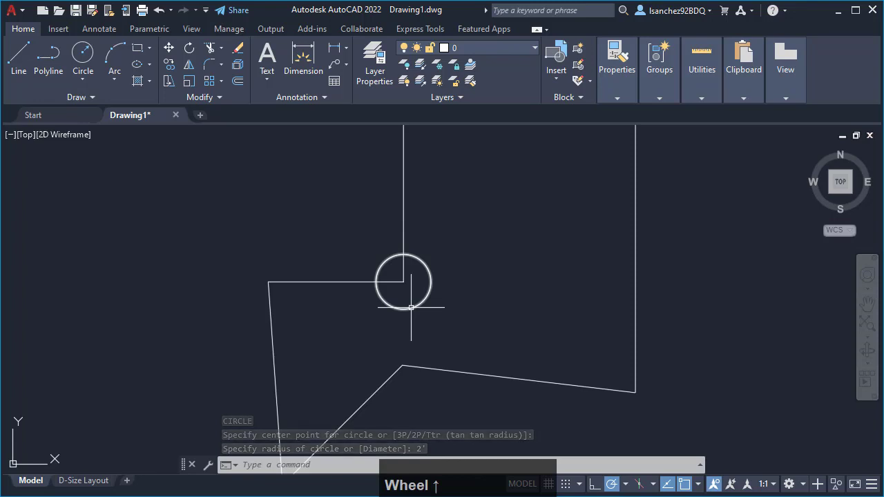
scroll(405, 307, down, 3)
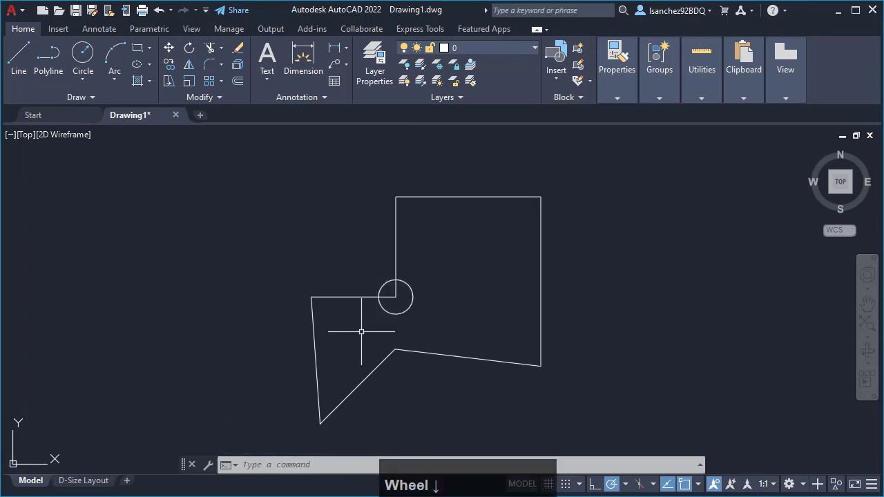
middle_drag(359, 332, 341, 306)
scroll(341, 307, down, 2)
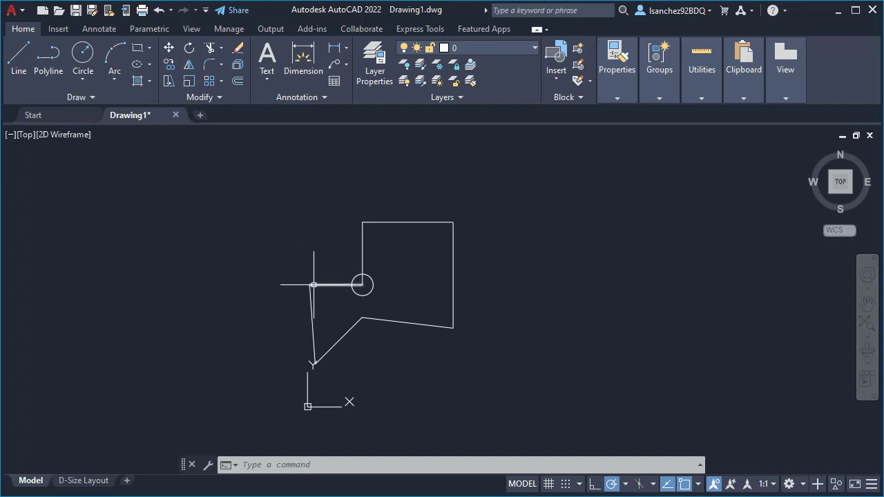
- Select the two lines meeting at the circle's centre and the upper horizontal line one by one, and clear the selection
click(298, 212)
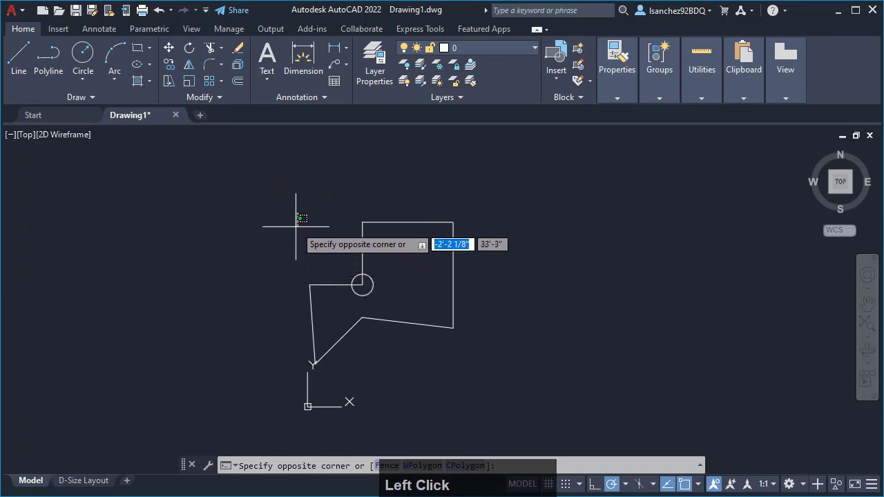
click(292, 226)
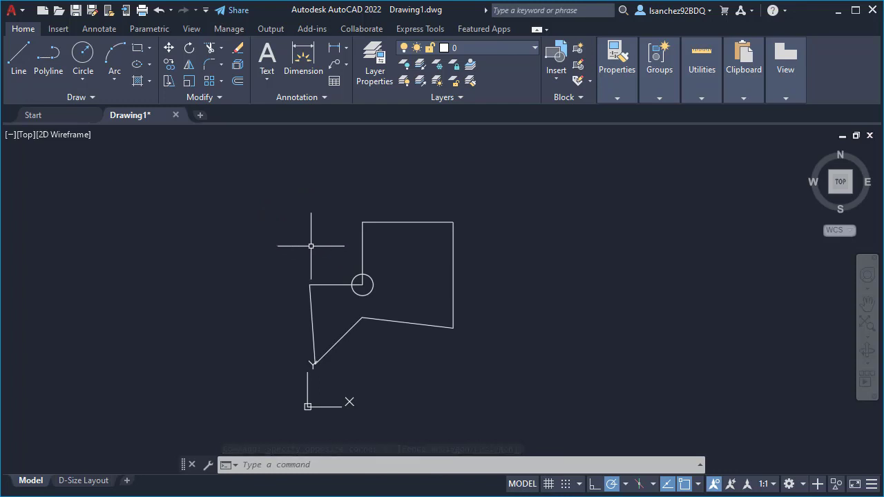
click(329, 284)
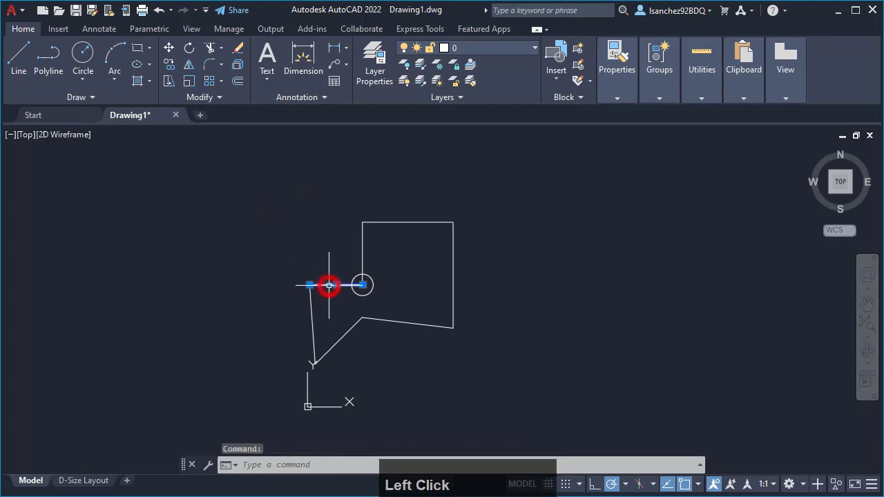
click(362, 242)
click(382, 223)
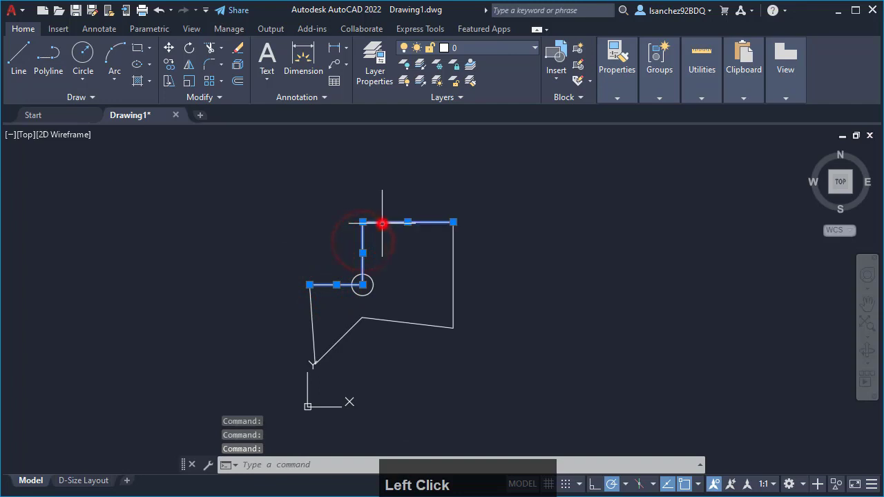
key(Escape)
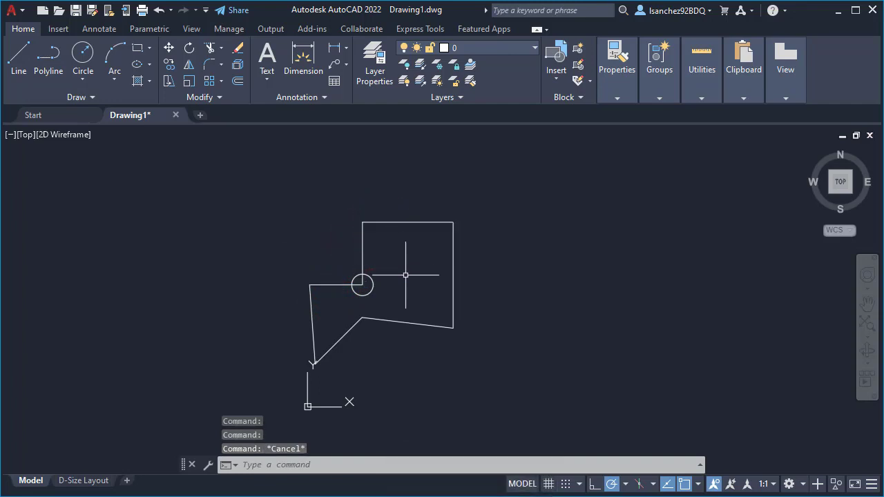
scroll(404, 273, up, 3)
middle_drag(408, 279, 469, 286)
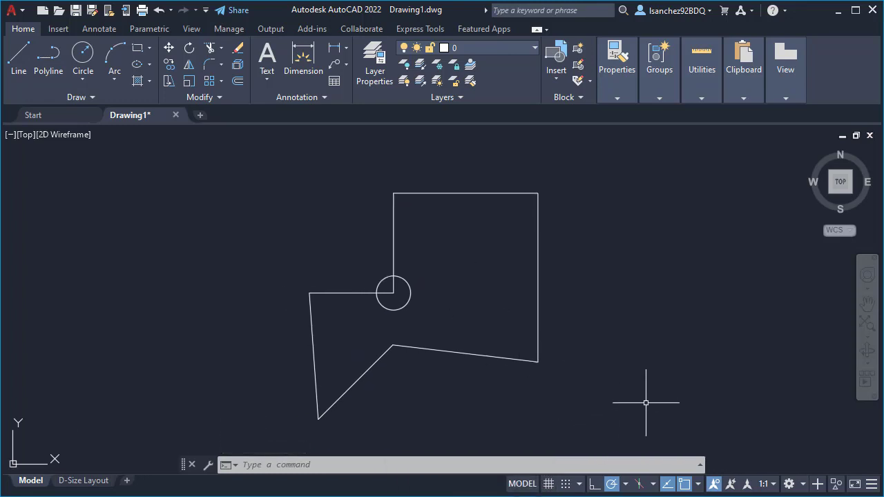
- Sweep a crossing selection box over the whole figure, and a window selection box over the empty area above its short horizontal line
click(758, 420)
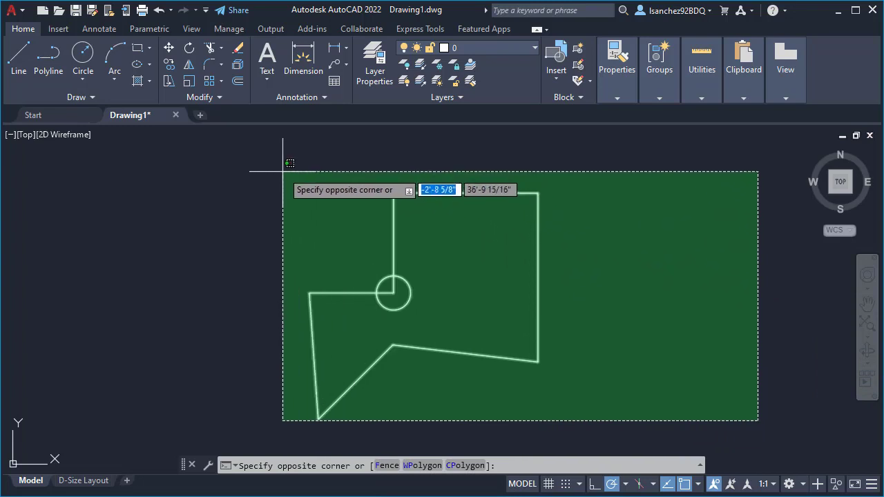
click(602, 345)
click(209, 174)
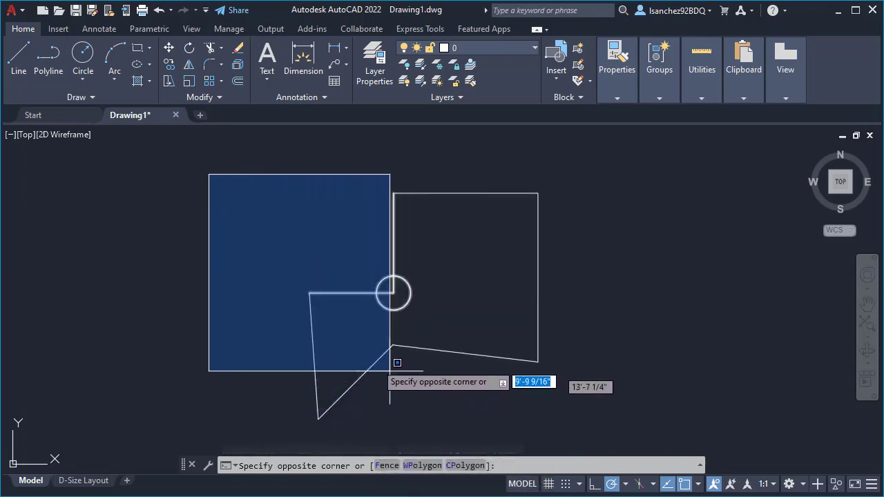
click(316, 264)
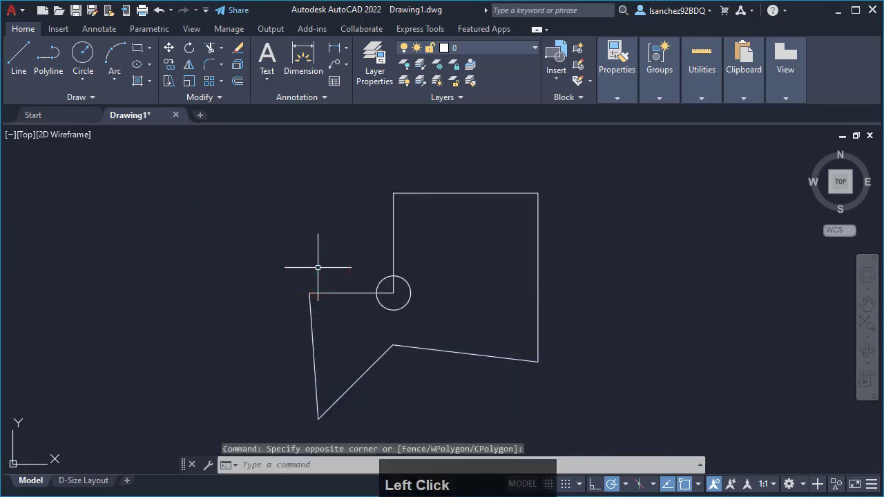
- Select the two lower slanted lines and the long vertical line with a crossing selection, and clear the selection
click(593, 408)
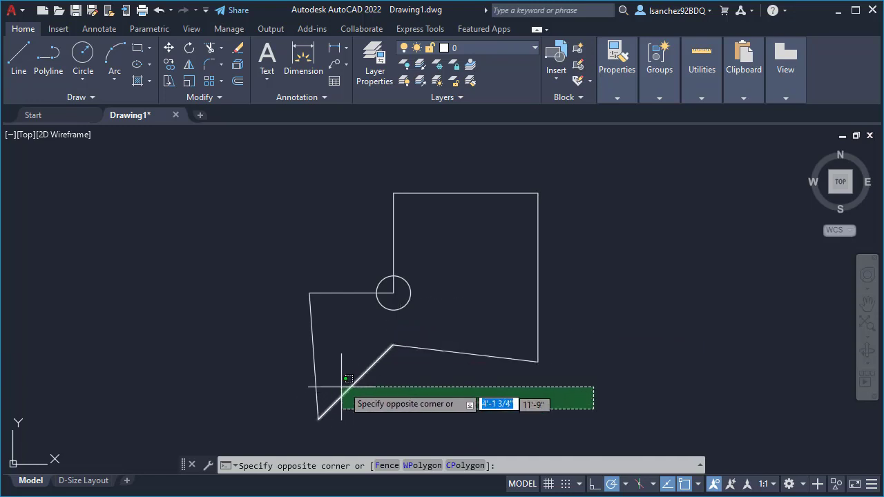
click(388, 329)
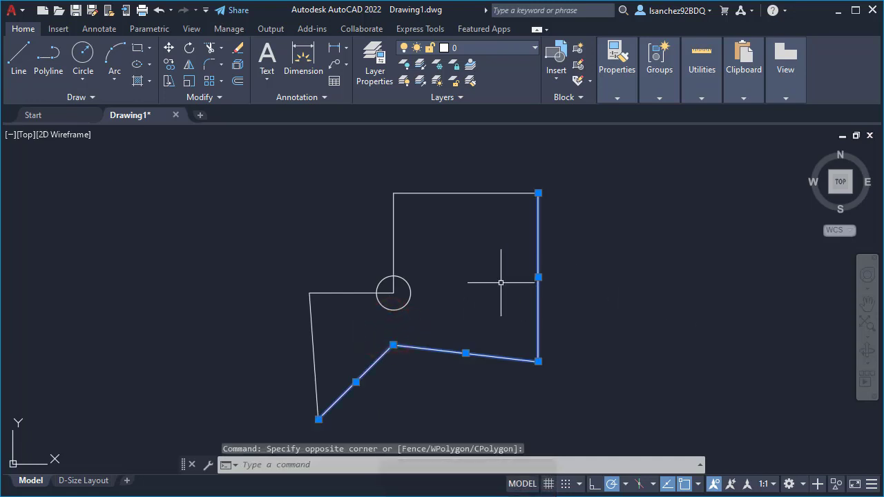
key(Escape)
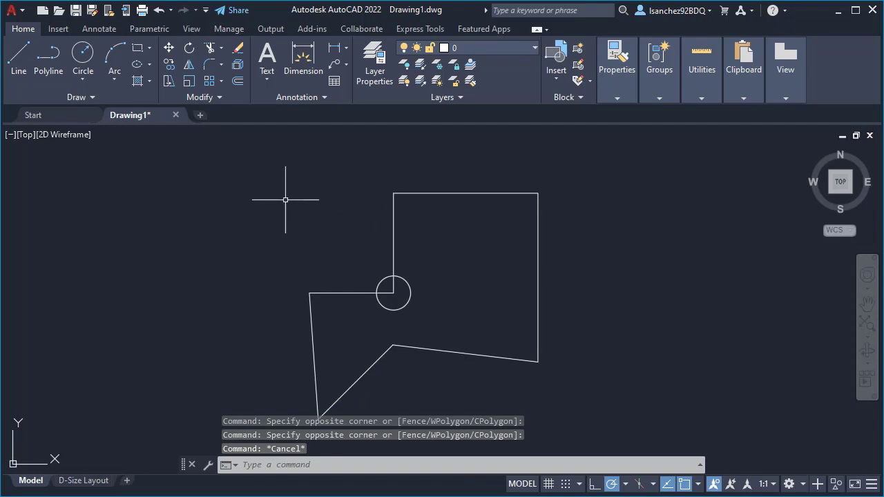
- Select the circle and the two lines meeting at its centre with a window selection, repeat the same window, and clear the selection
click(269, 184)
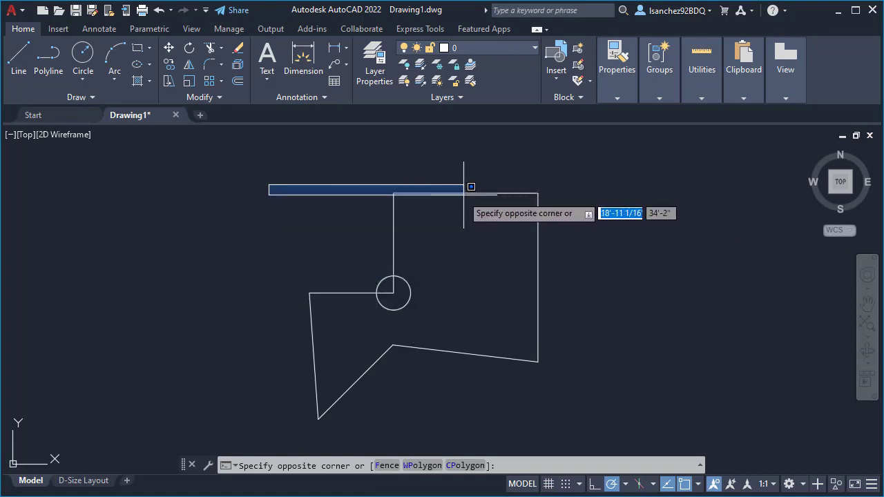
click(420, 322)
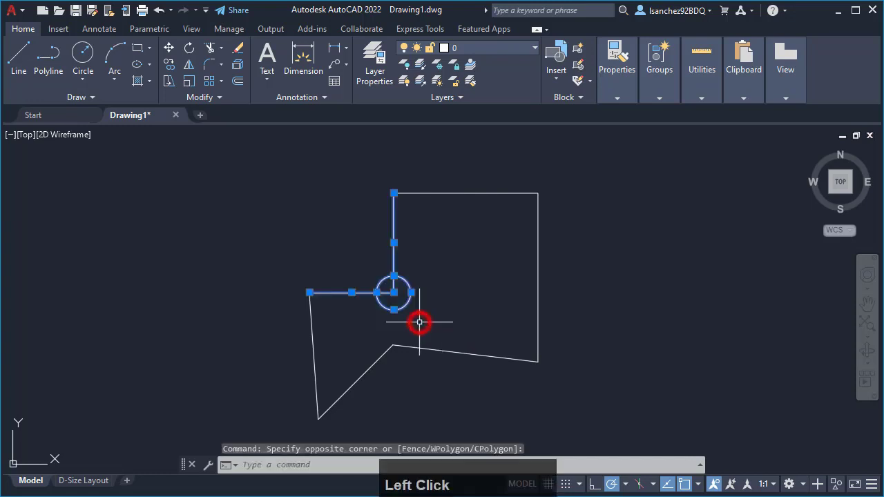
click(284, 169)
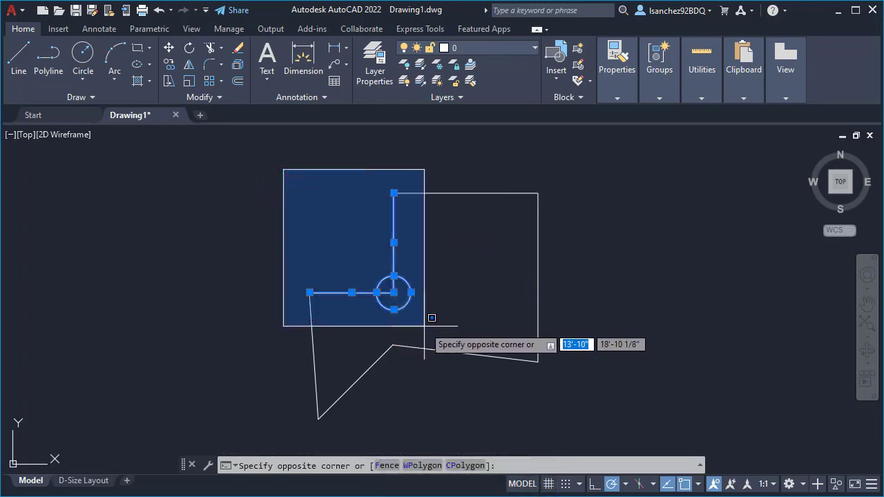
click(424, 326)
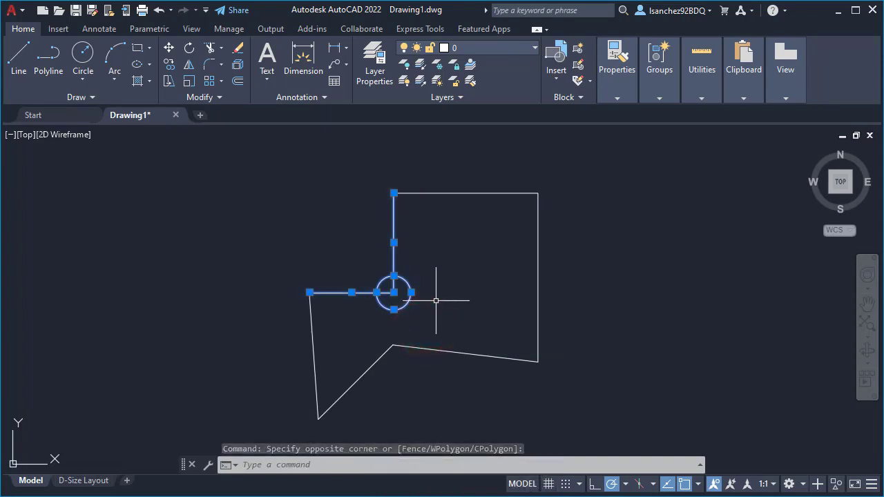
key(Escape)
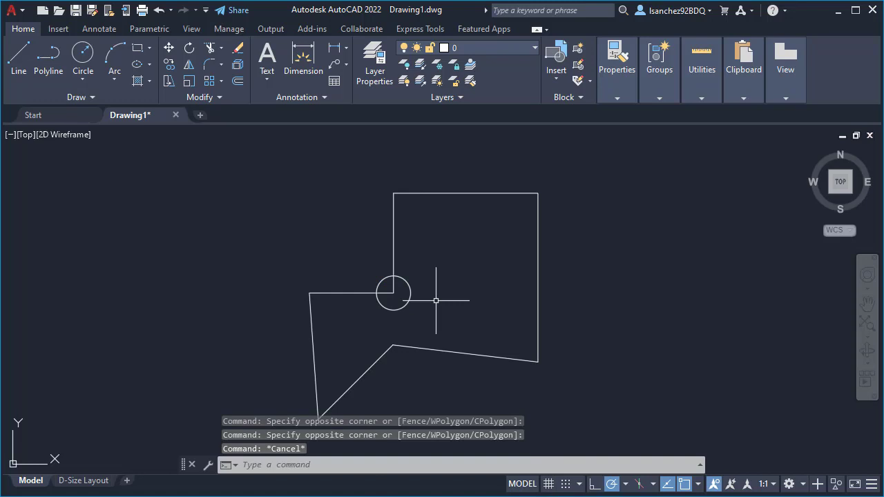
- Select the entire outline and the circle with a window selection and delete them
scroll(349, 221, down, 2)
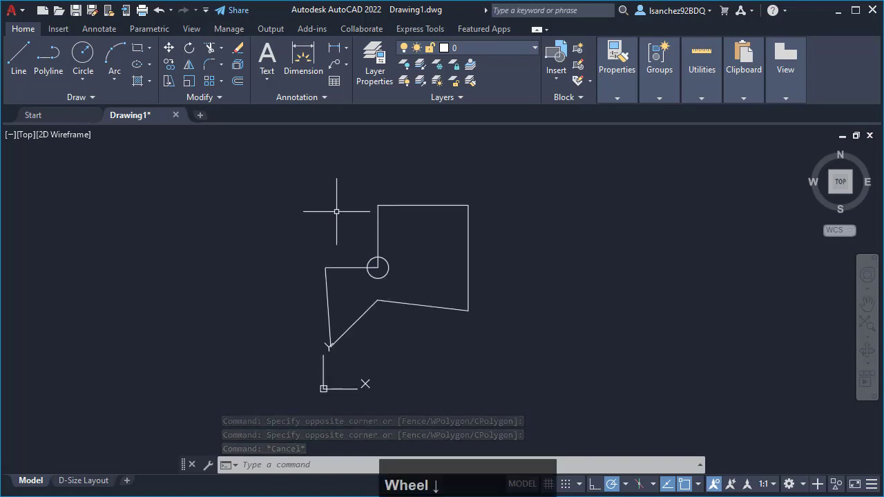
click(305, 187)
click(527, 373)
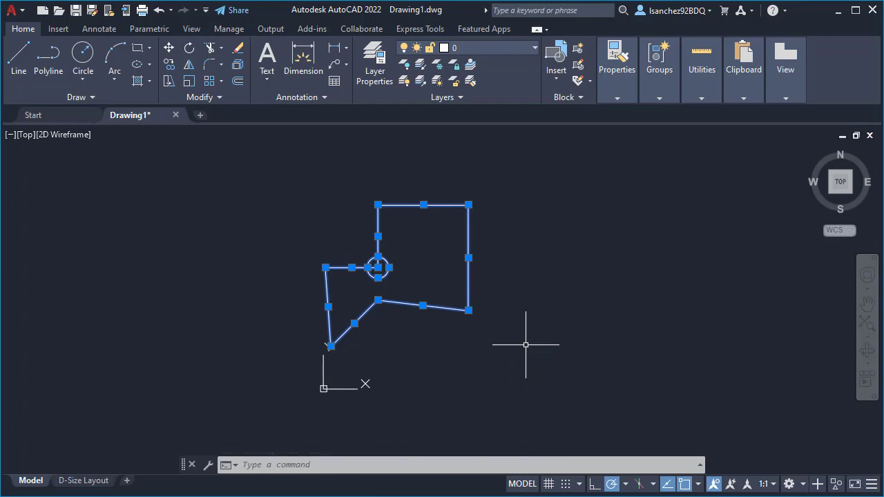
key(Delete)
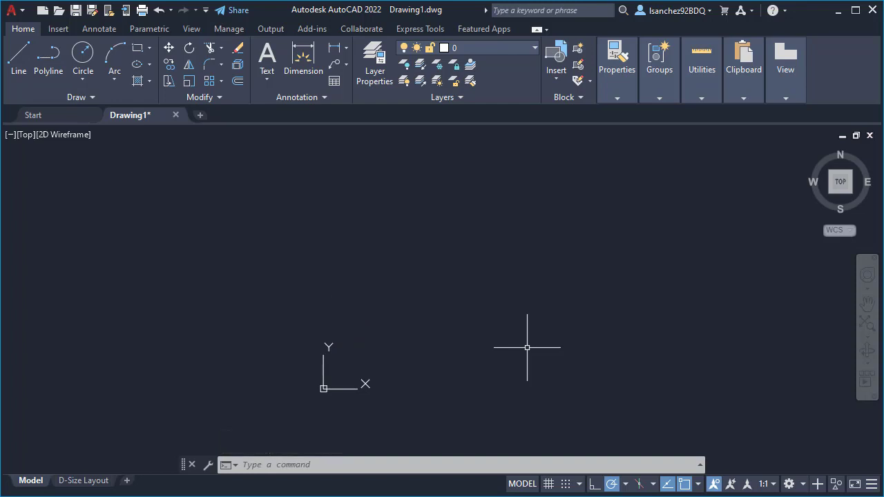
- Switch to File Explorer and open EXISTING ELEVATION.dwg from the ELEVATIONS\01 folder in AutoCAD
click(639, 465)
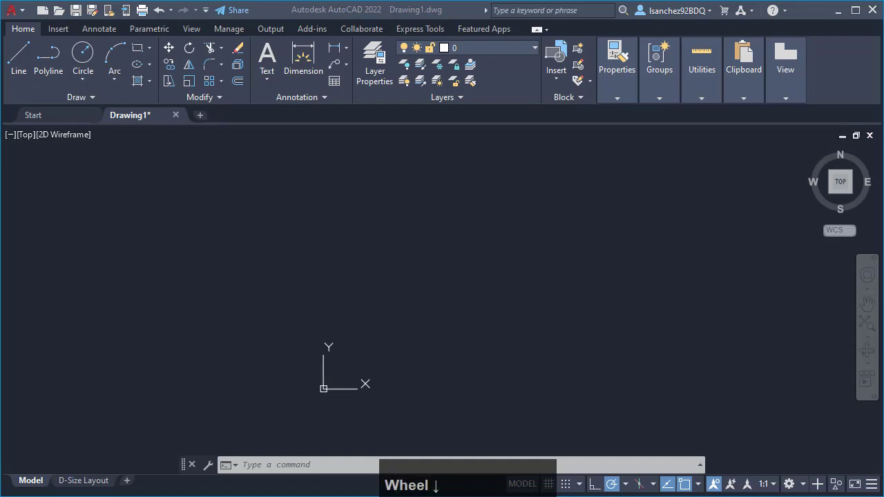
drag(883, 138, 550, 36)
scroll(380, 384, down, 3)
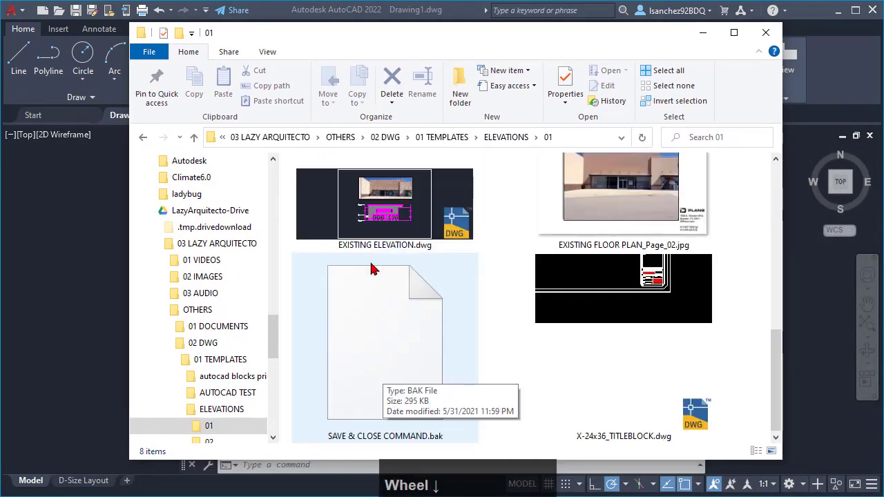
click(376, 215)
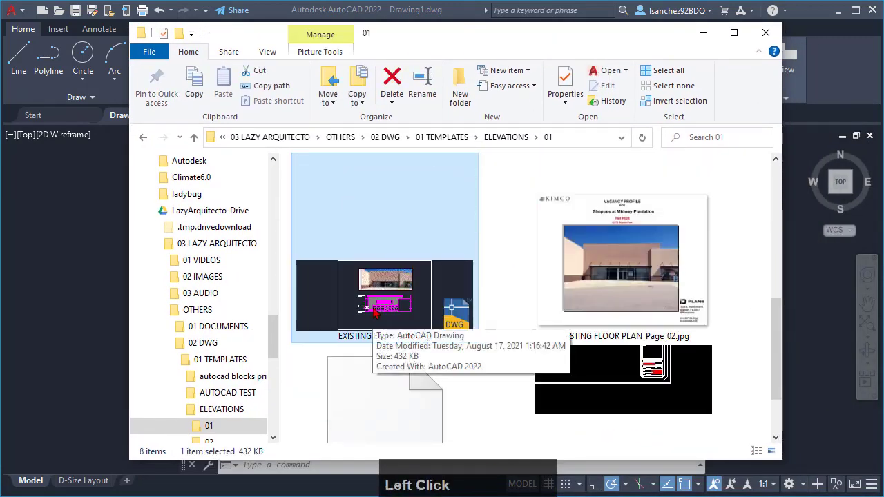
double_click(382, 304)
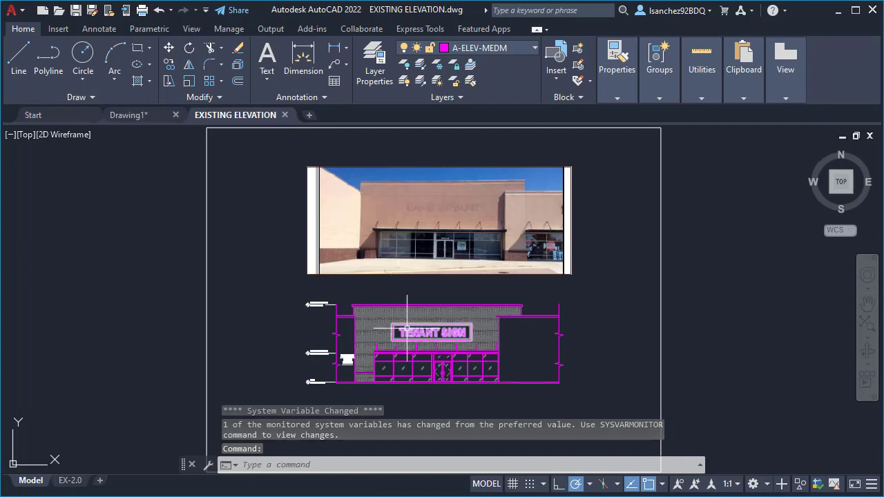
- Examine the storefront elevation drawing and the reference photo above it in model space
scroll(540, 378, up, 2)
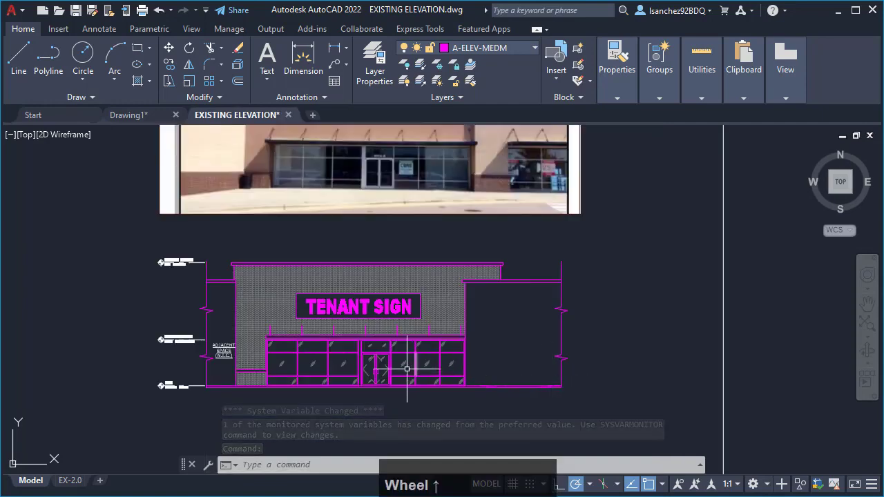
scroll(507, 311, up, 1)
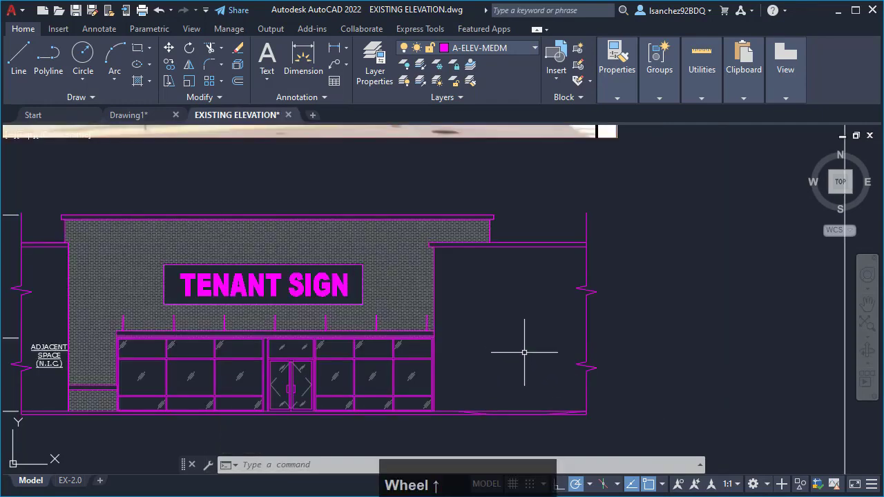
scroll(518, 371, down, 2)
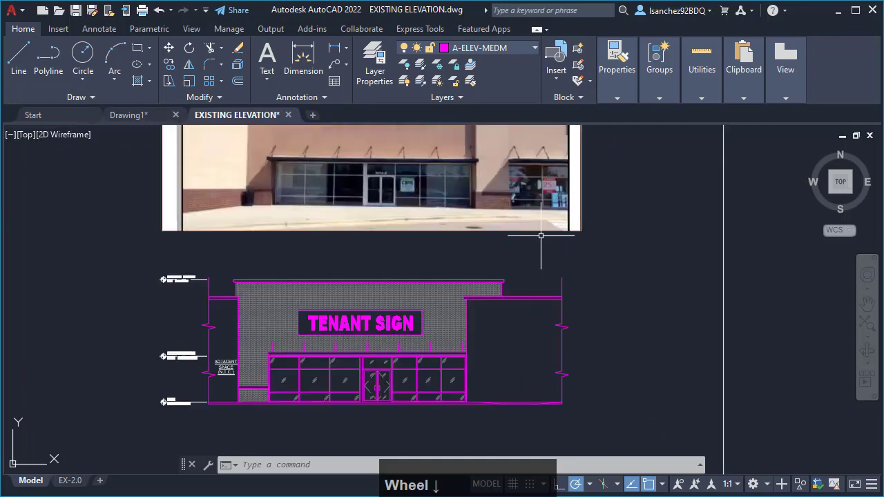
middle_drag(541, 237, 519, 301)
scroll(508, 237, up, 2)
scroll(493, 227, down, 3)
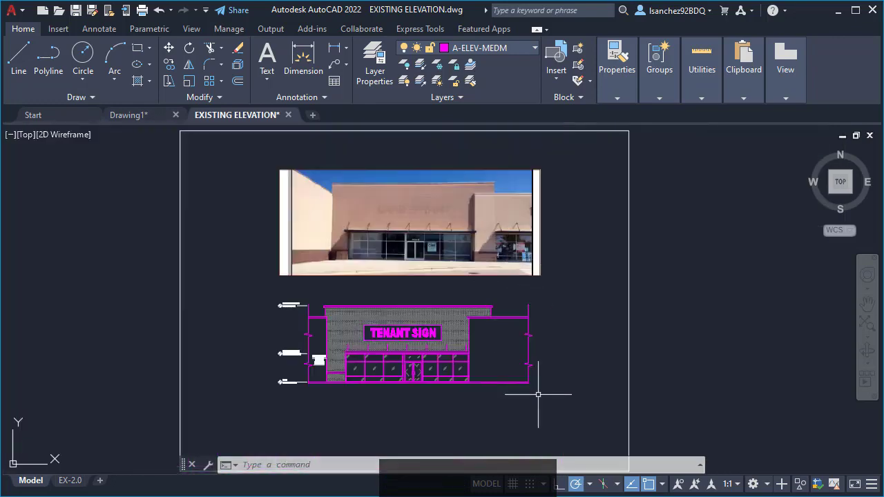
scroll(495, 356, up, 2)
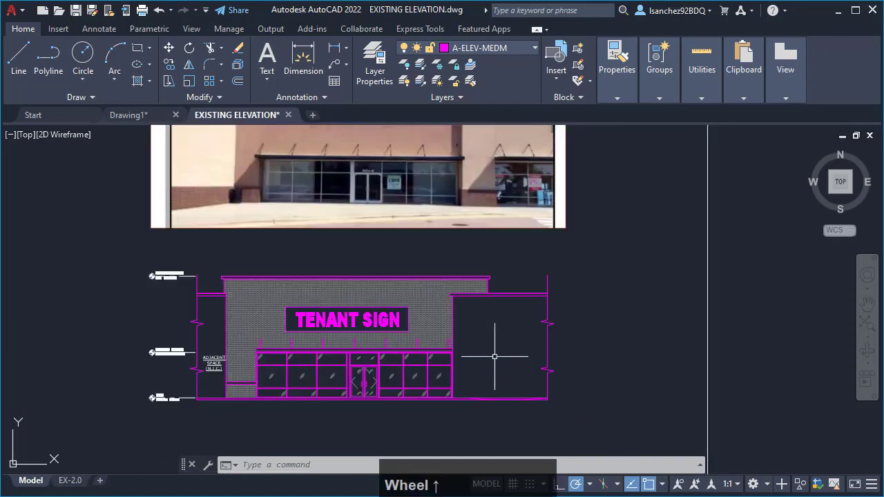
mouse_move(507, 325)
middle_down()
mouse_move(490, 349)
mouse_move(513, 384)
mouse_move(517, 360)
middle_up()
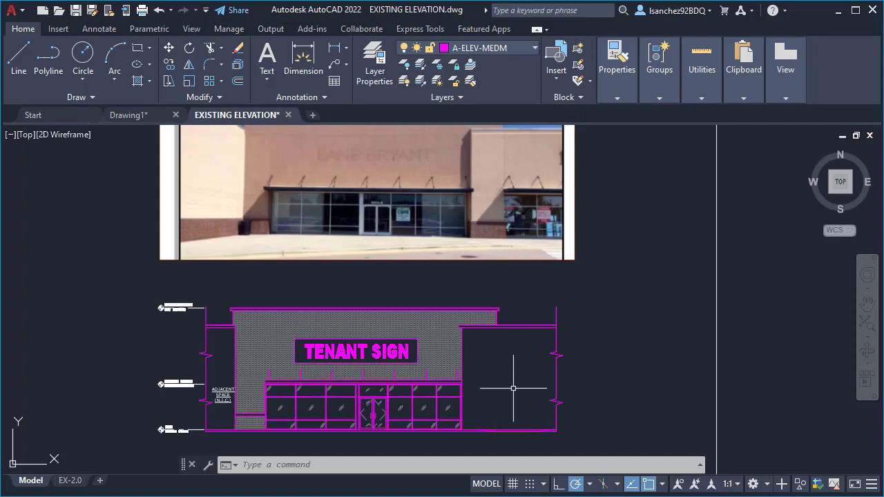
middle_drag(511, 383, 498, 376)
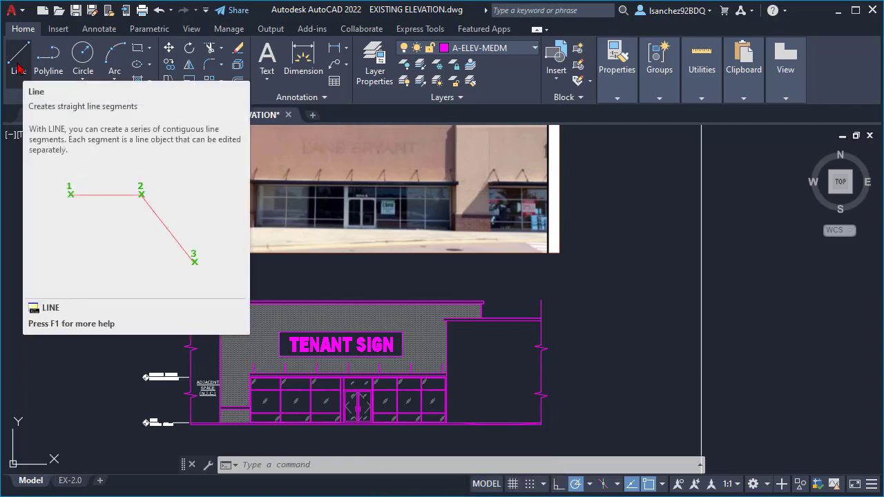
- Start the Line command for a line at the storefront's lower right corner, where its frame meets the ground line
click(18, 69)
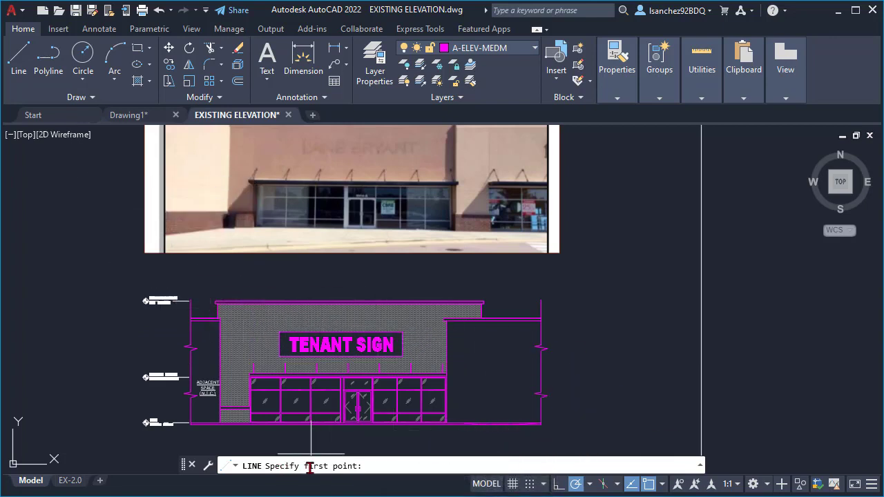
scroll(495, 209, up, 3)
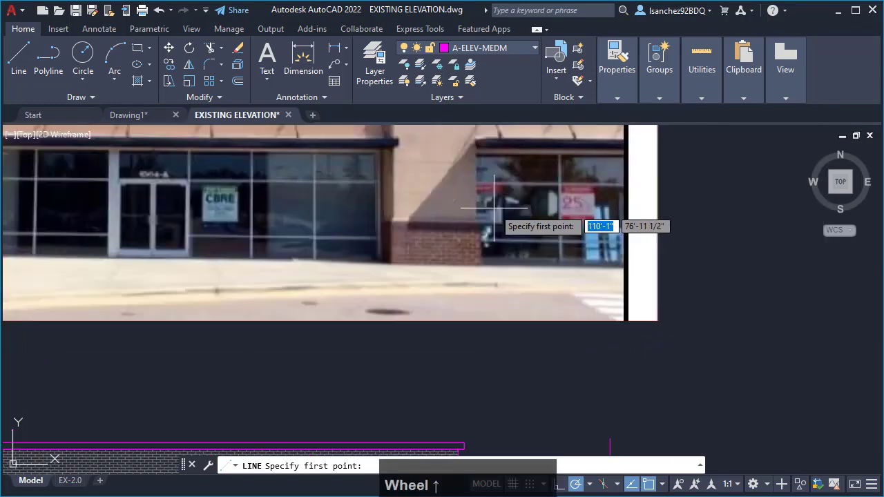
scroll(484, 183, down, 2)
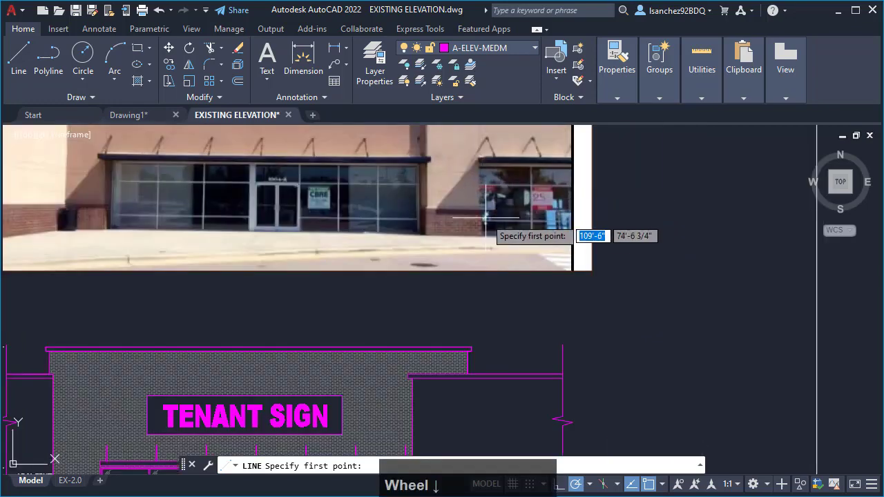
middle_drag(484, 245, 489, 139)
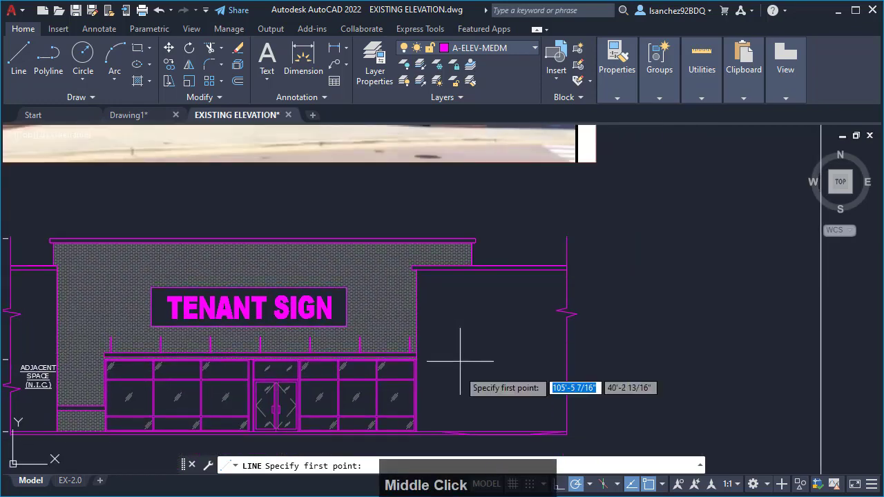
middle_drag(449, 399, 465, 354)
scroll(465, 355, up, 5)
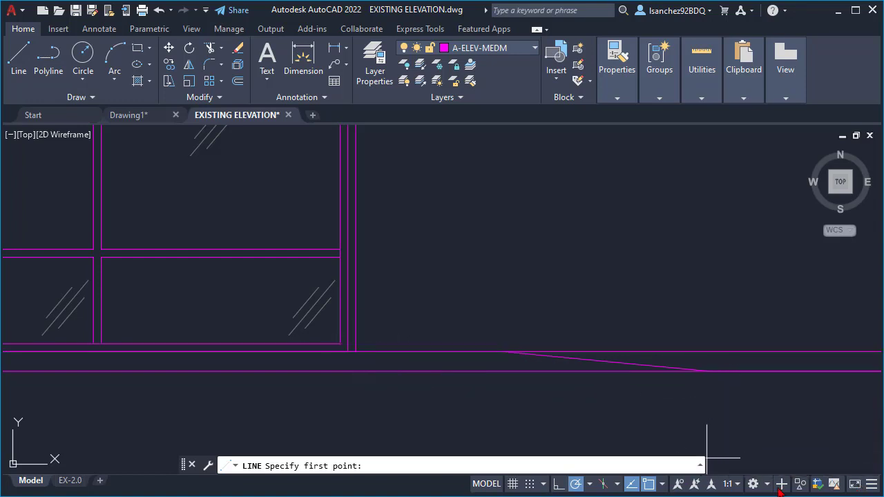
- Turn the Endpoint object snap off, check pointing at the storefront's base corner without it, and turn Endpoint back on
click(662, 484)
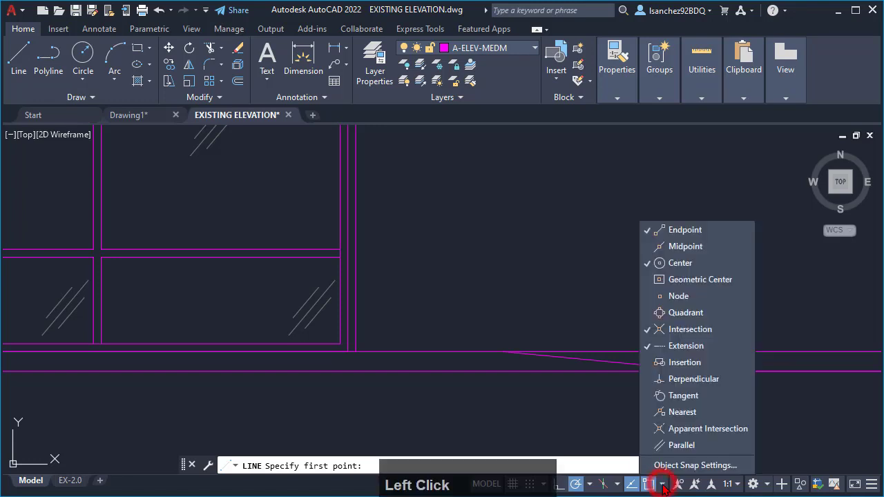
click(648, 232)
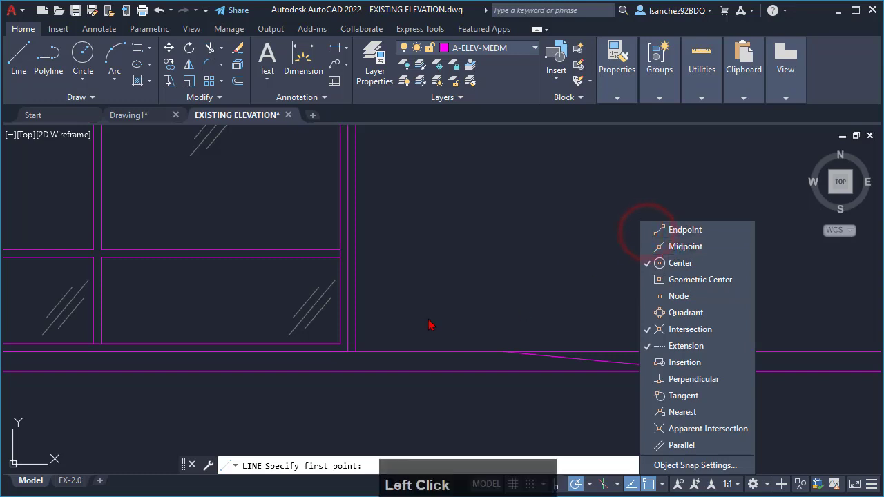
click(403, 321)
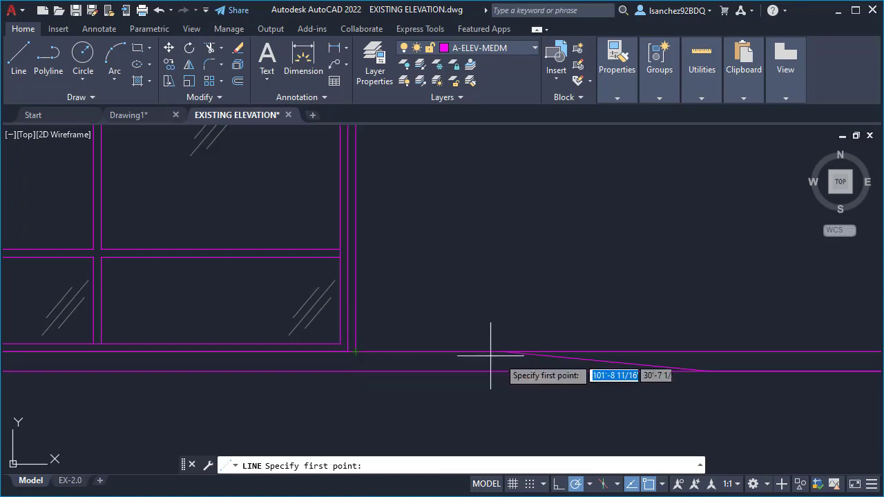
click(662, 487)
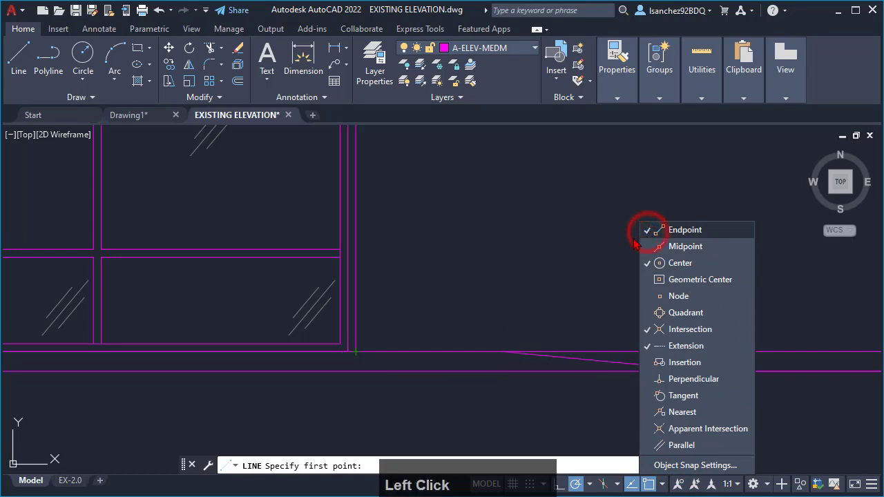
click(417, 298)
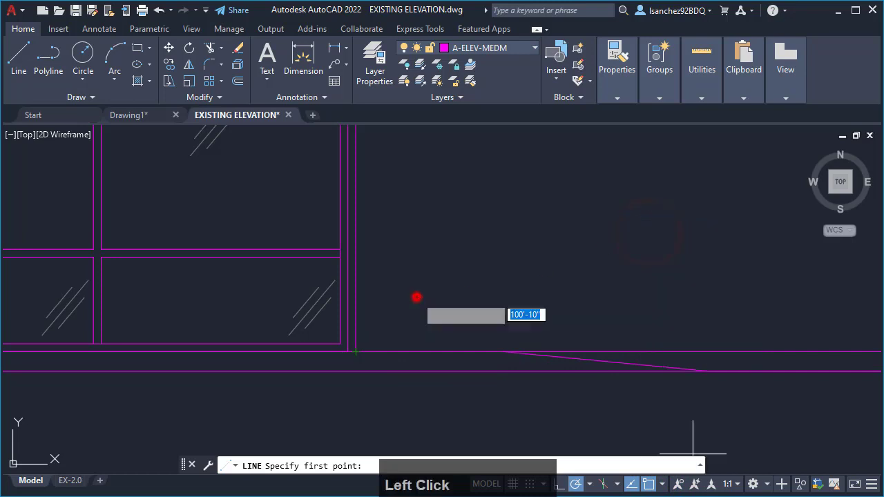
- Start a line on the ground line in the open bay beside the storefront, after abandoning the one begun at the storefront's base corner
click(356, 352)
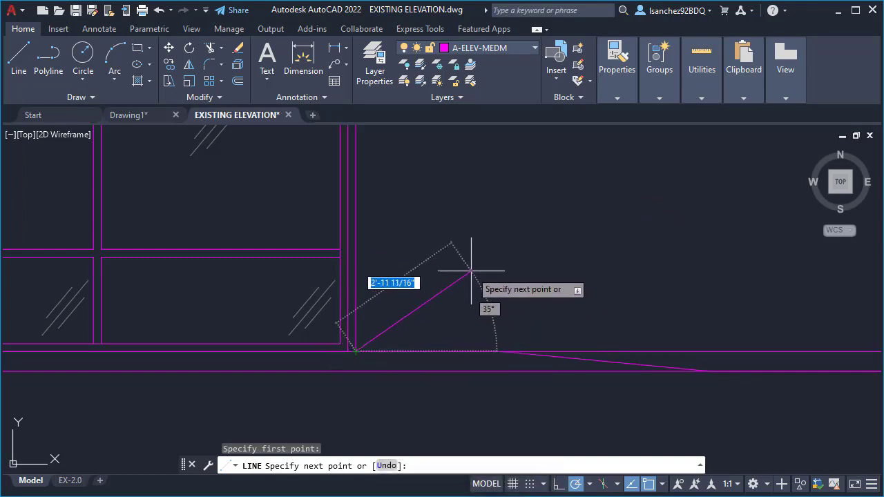
key(Escape)
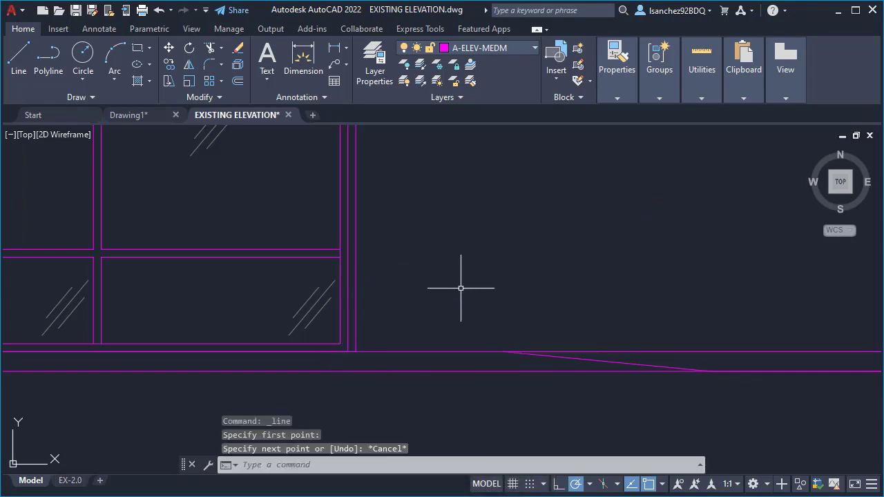
text(L)
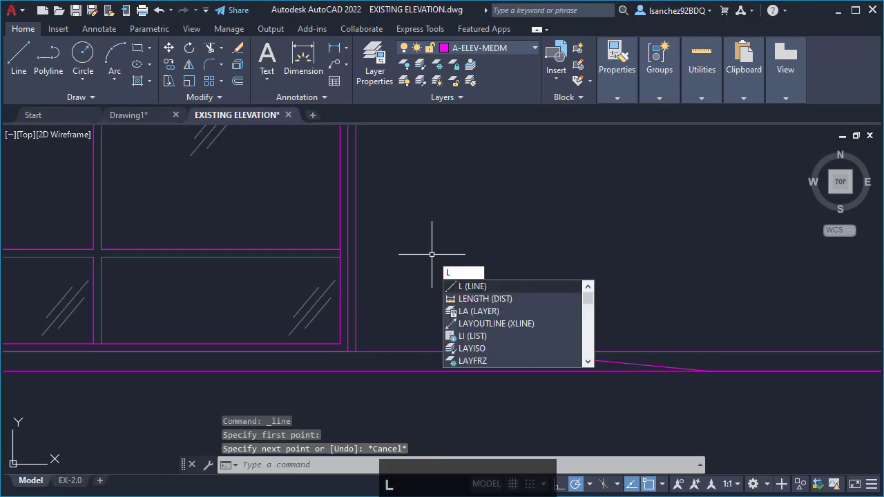
key(Return)
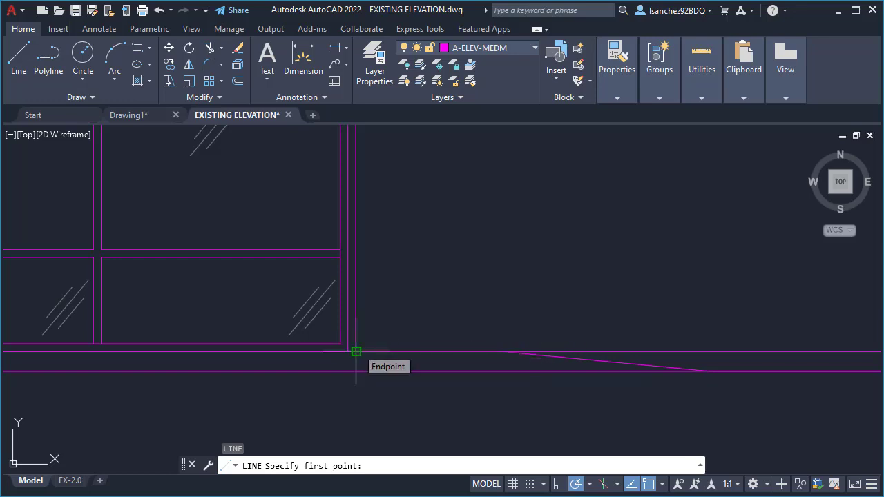
scroll(356, 351, down, 2)
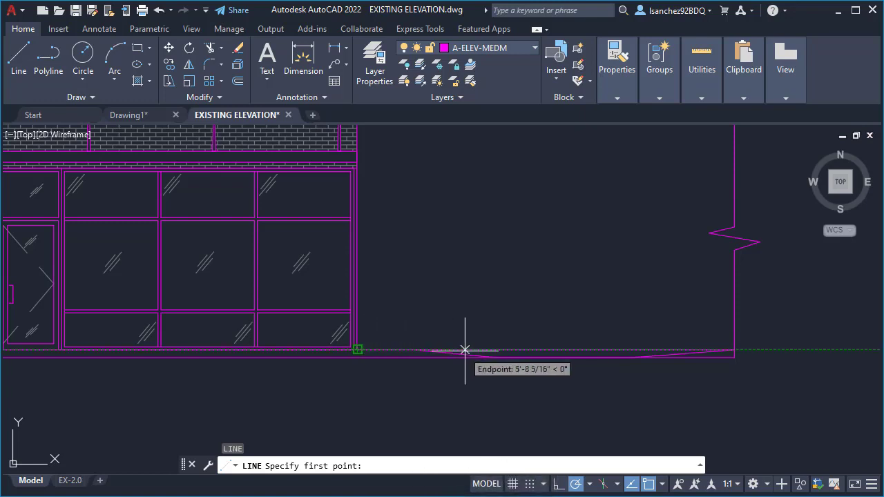
scroll(495, 350, down, 2)
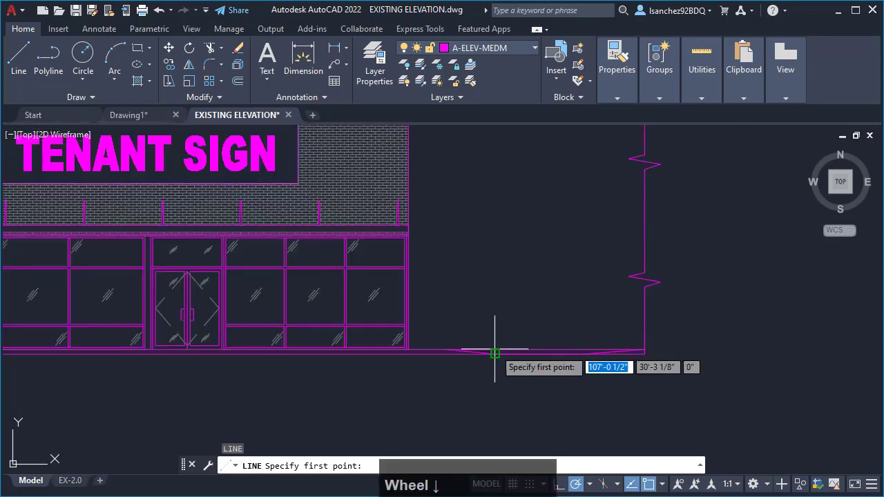
scroll(474, 355, up, 4)
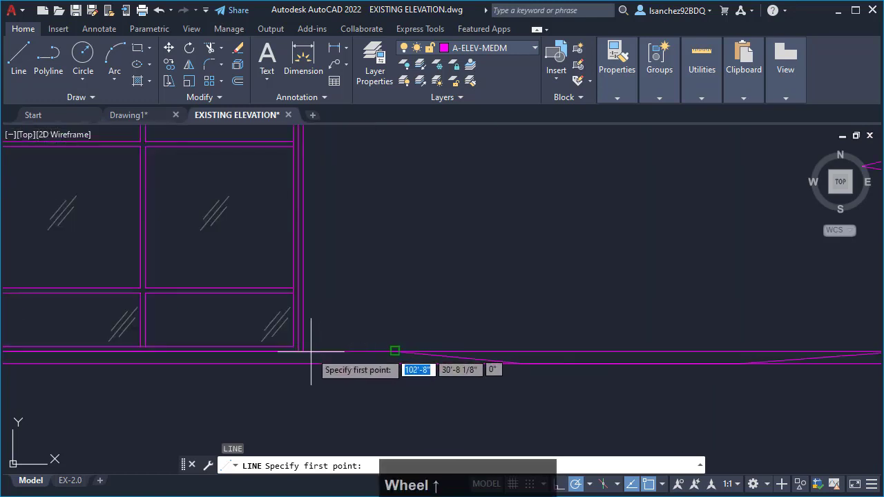
click(543, 351)
- Compare the pending vertical line's position with the neighbouring storefront in the reference photo
scroll(544, 348, down, 5)
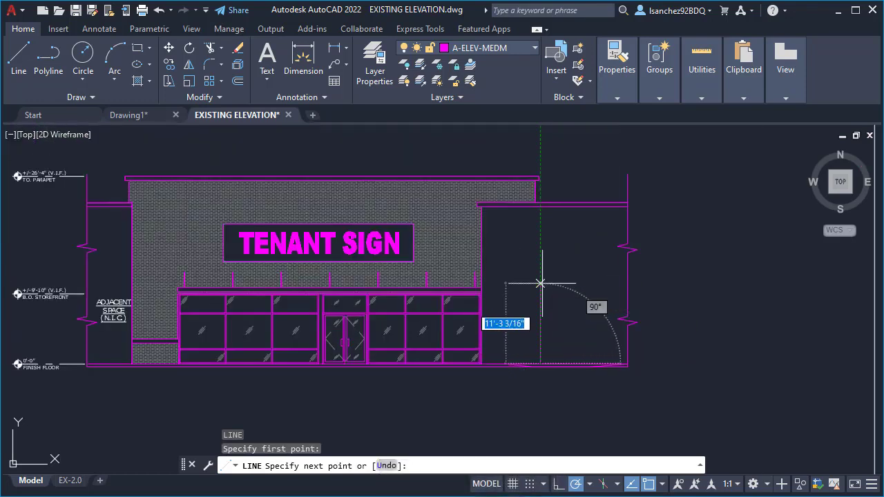
scroll(541, 337, up, 2)
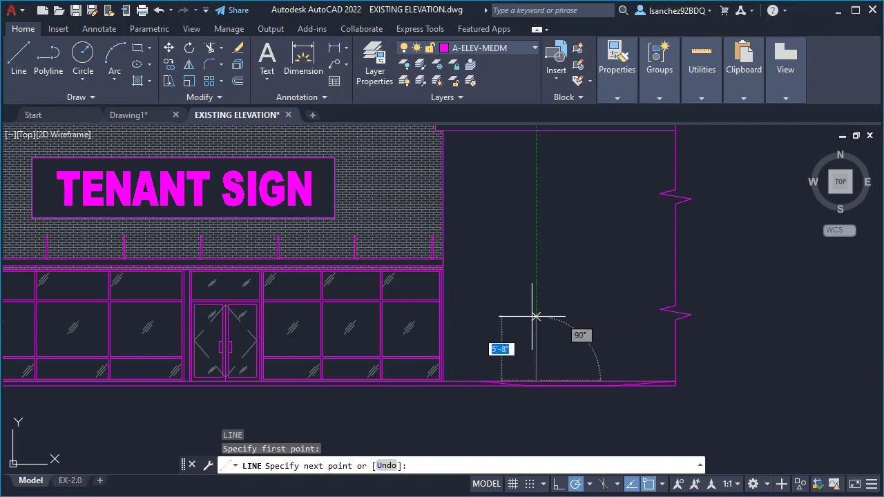
scroll(577, 332, down, 3)
scroll(575, 333, down, 2)
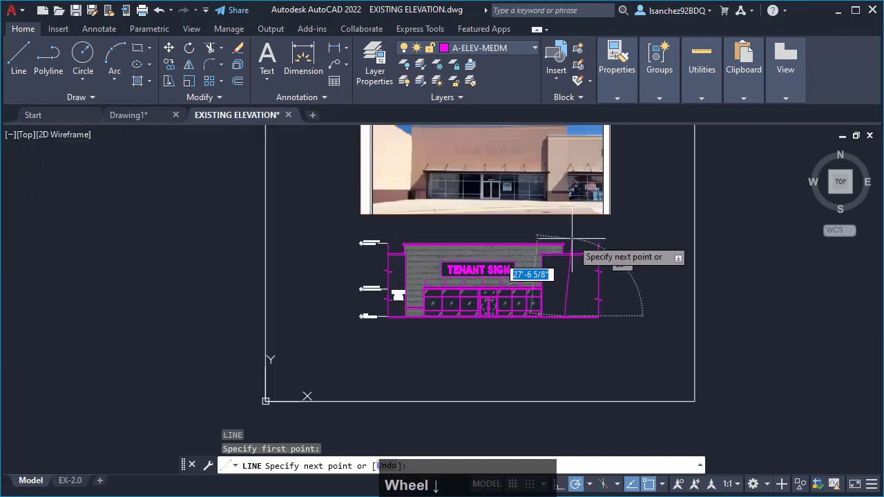
scroll(572, 187, up, 5)
scroll(548, 172, up, 4)
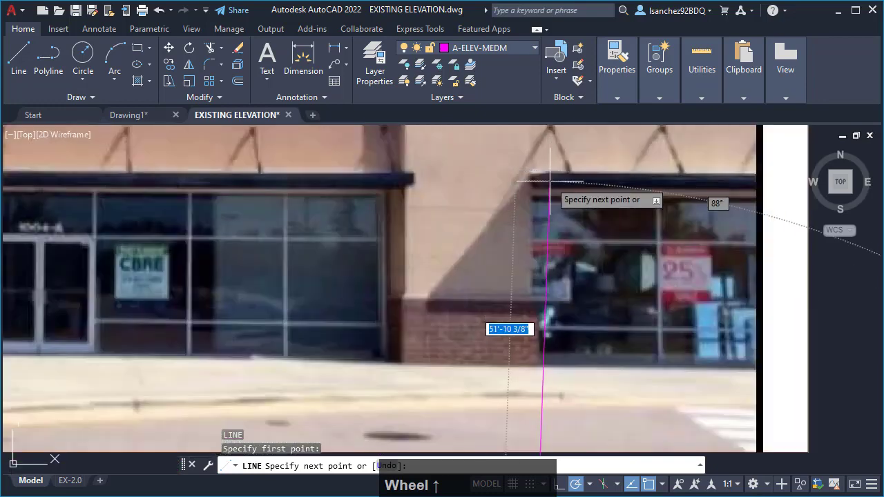
scroll(552, 181, down, 4)
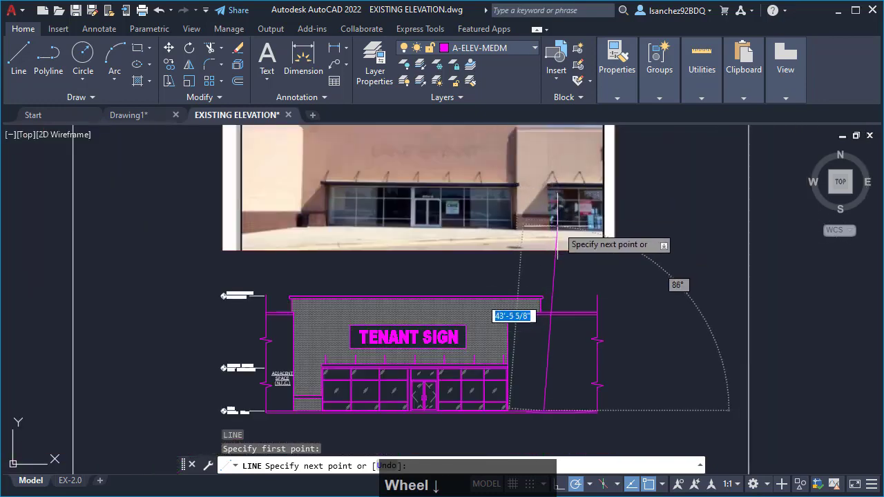
scroll(533, 407, up, 3)
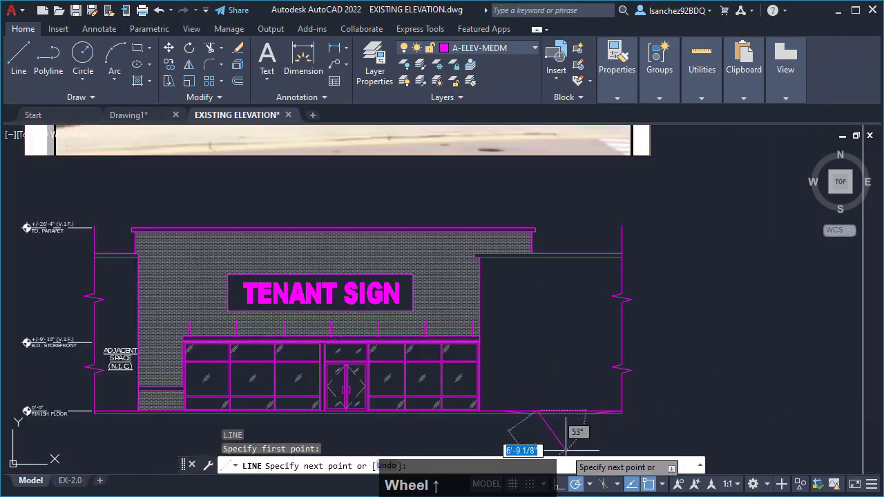
- Turn polar tracking off and Ortho mode on, and try the pending line in the horizontal and vertical directions
click(576, 484)
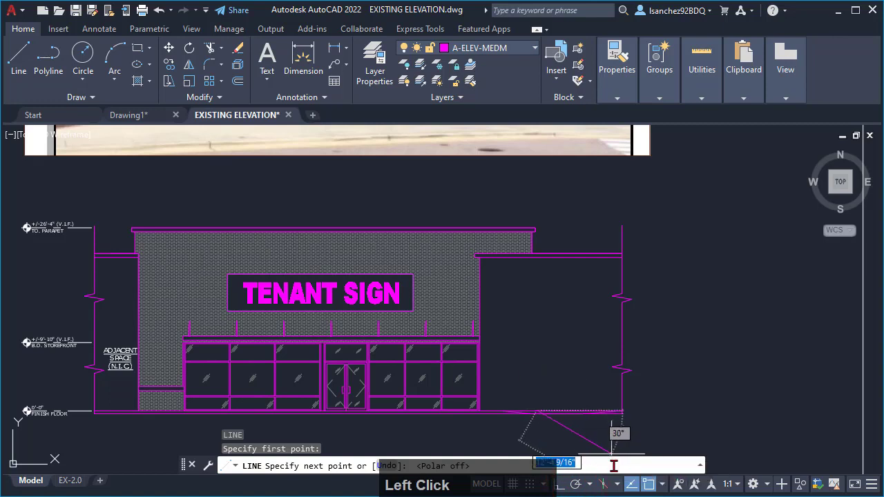
click(559, 486)
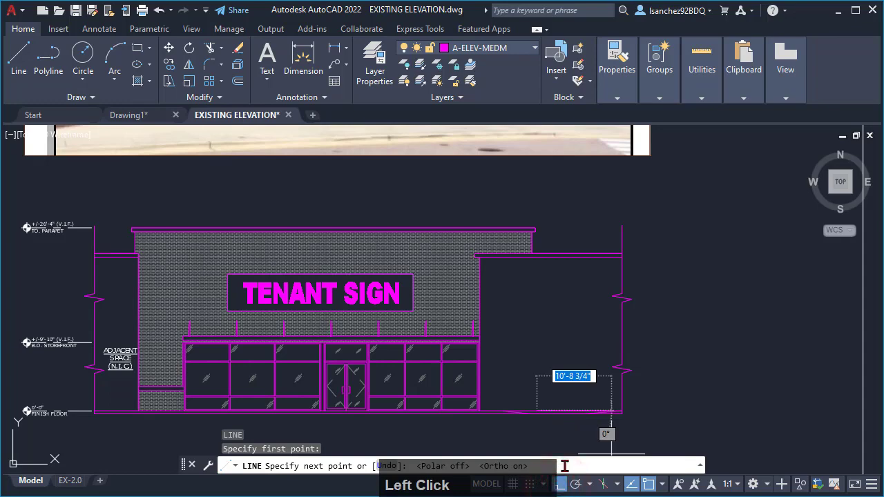
scroll(527, 394, up, 2)
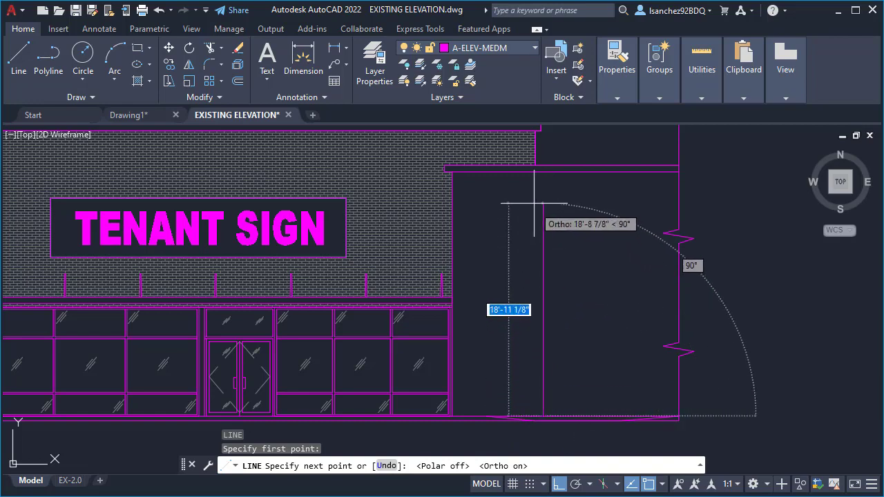
middle_drag(509, 355, 526, 280)
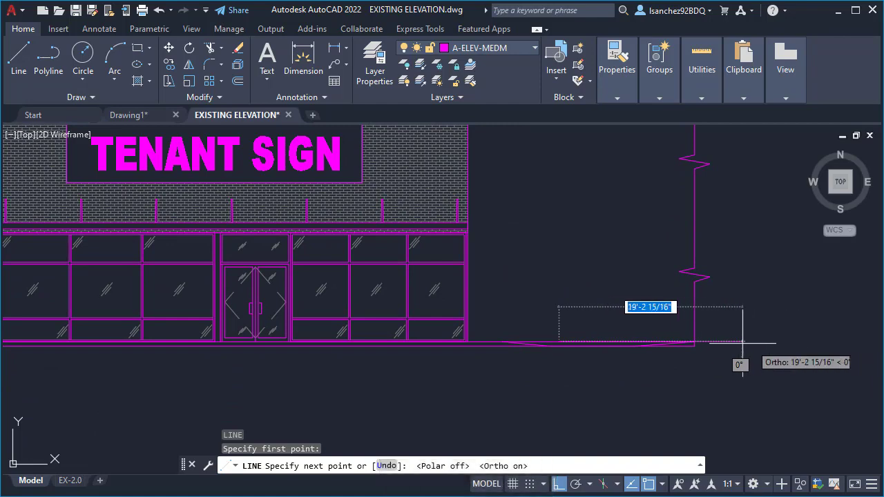
scroll(529, 237, up, 2)
middle_drag(529, 237, 474, 260)
scroll(466, 304, down, 5)
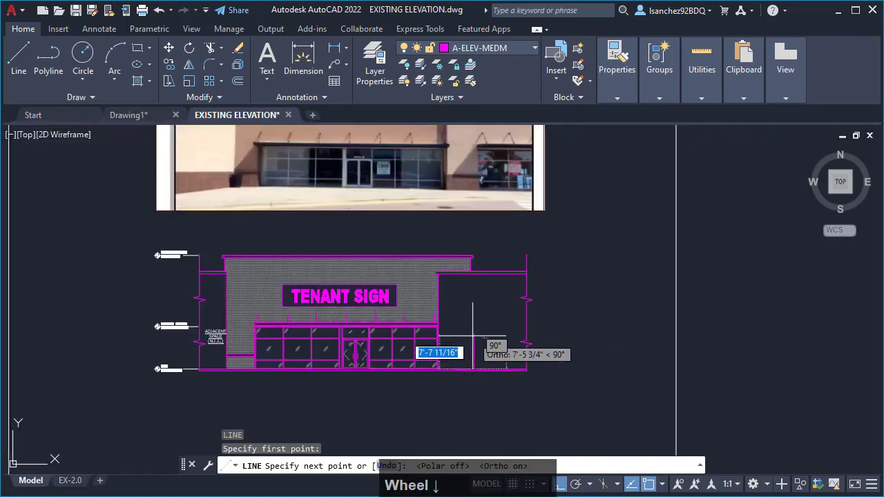
- Draw the line 9'-10" straight up, aligning its end with the top edge of the existing storefront by Extension snap
scroll(470, 173, up, 5)
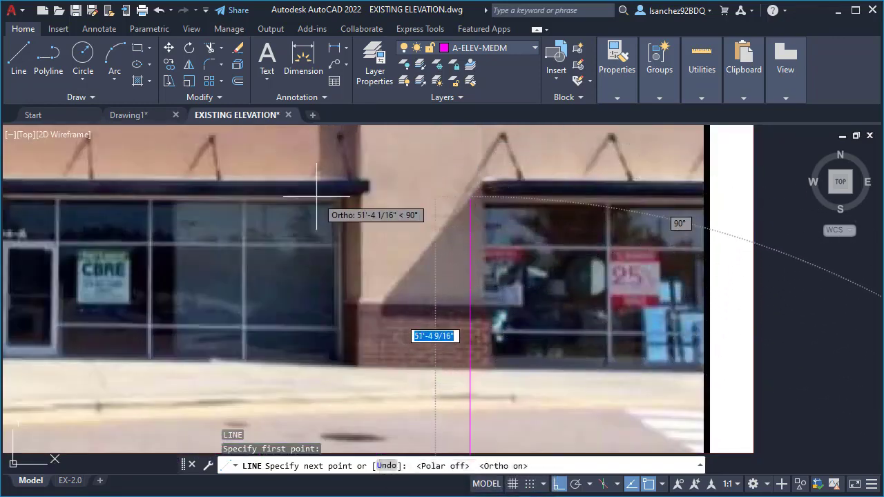
scroll(405, 217, down, 6)
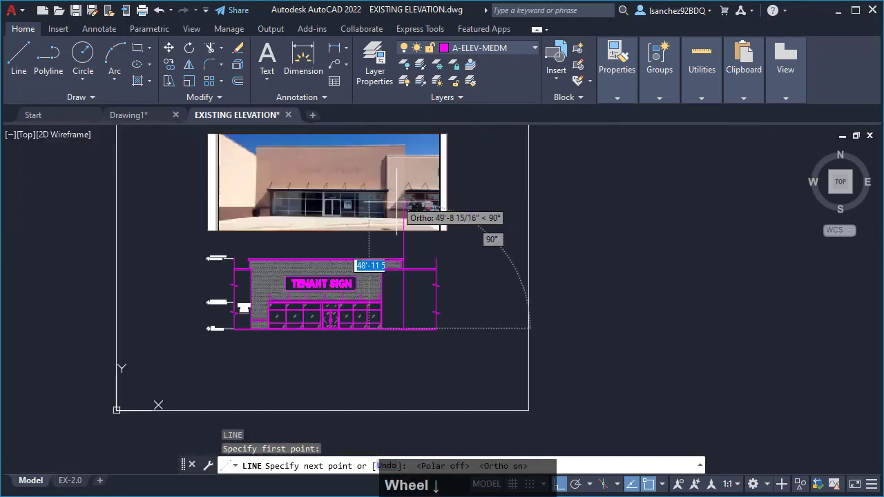
scroll(386, 325, up, 4)
scroll(388, 364, up, 2)
middle_drag(381, 371, 400, 262)
scroll(343, 228, up, 2)
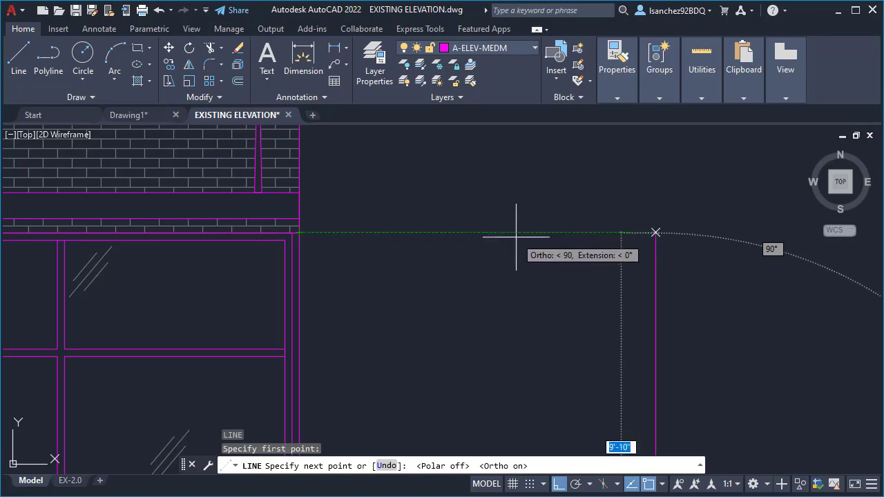
click(516, 237)
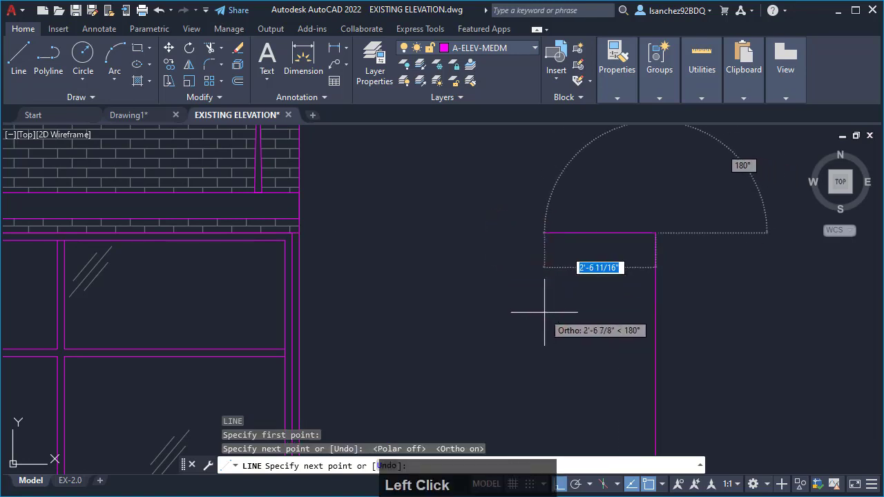
- Enable the Perpendicular object snap and draw a horizontal line from the vertical's top to the vertical break line, then end the command
scroll(462, 300, down, 3)
middle_drag(631, 286, 517, 250)
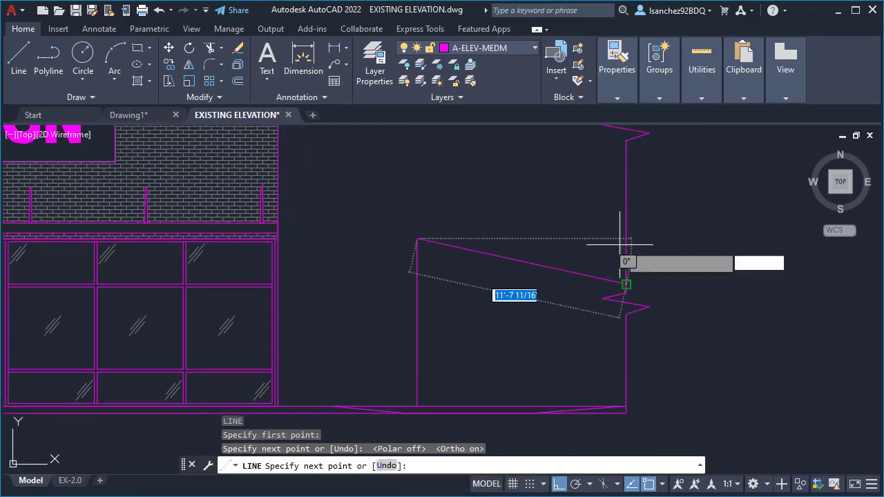
scroll(635, 236, up, 4)
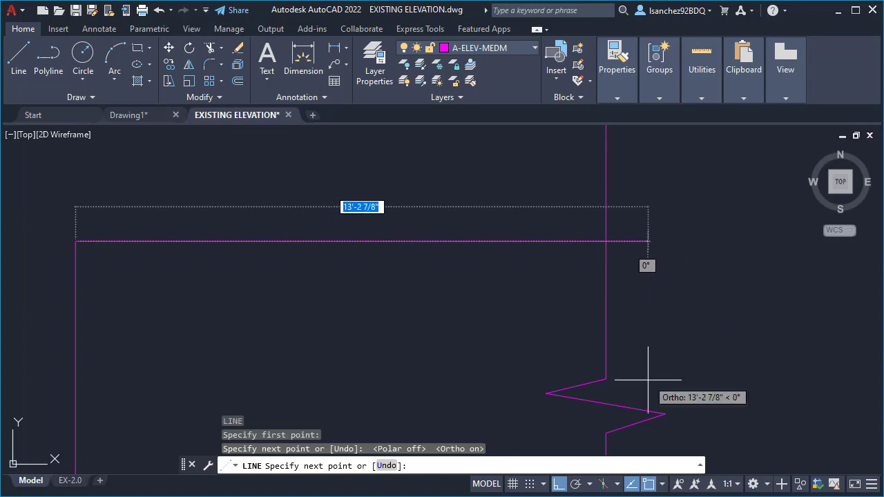
click(662, 485)
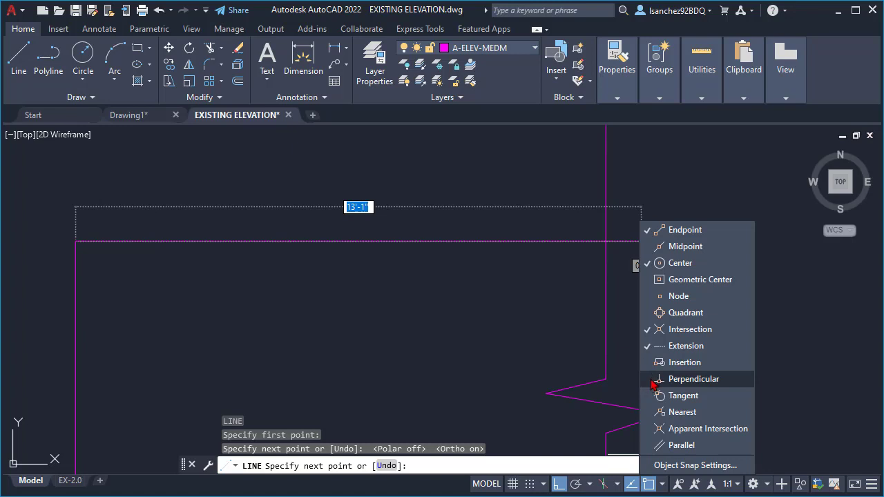
click(652, 381)
click(521, 273)
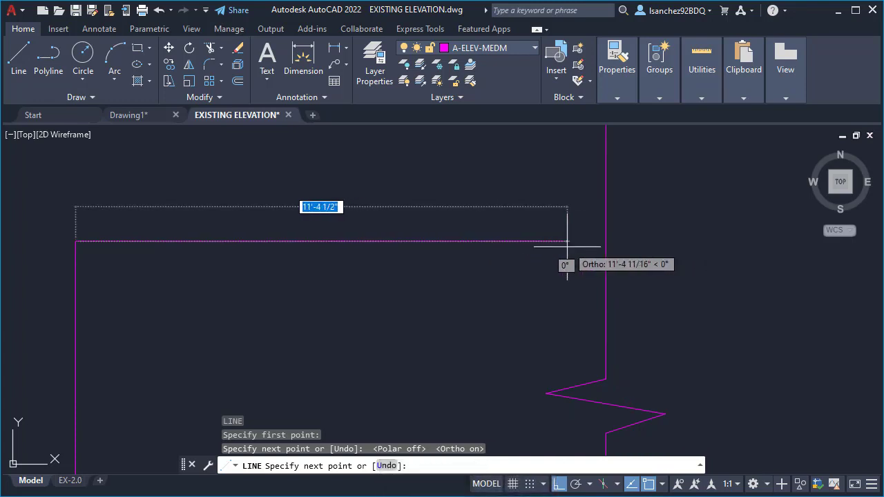
click(606, 242)
scroll(527, 293, down, 4)
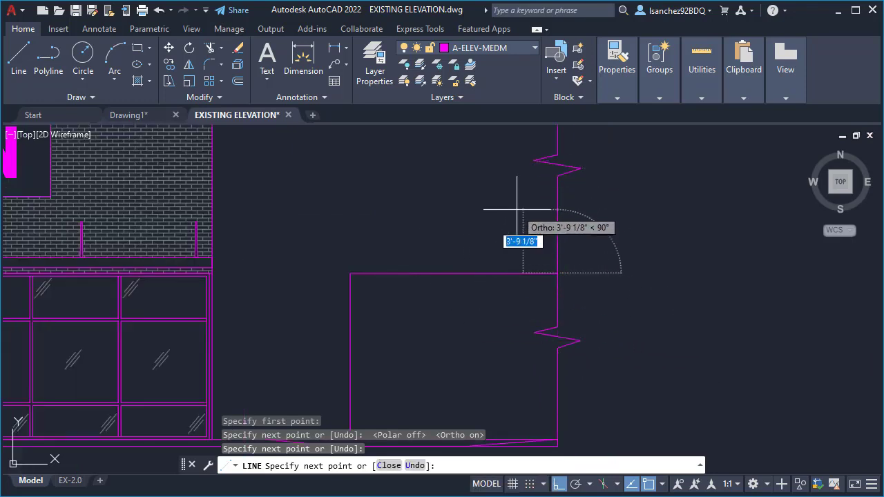
key(Escape)
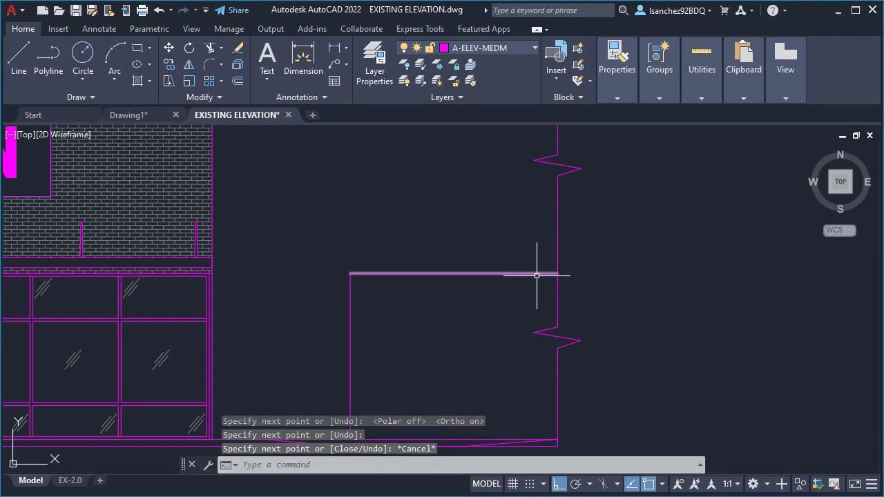
- Examine the new storefront outline against the reference photo and the mullions of the existing storefront
scroll(537, 272, down, 2)
mouse_move(458, 311)
middle_down()
mouse_move(508, 330)
mouse_move(537, 362)
mouse_move(574, 357)
middle_up()
scroll(568, 365, down, 3)
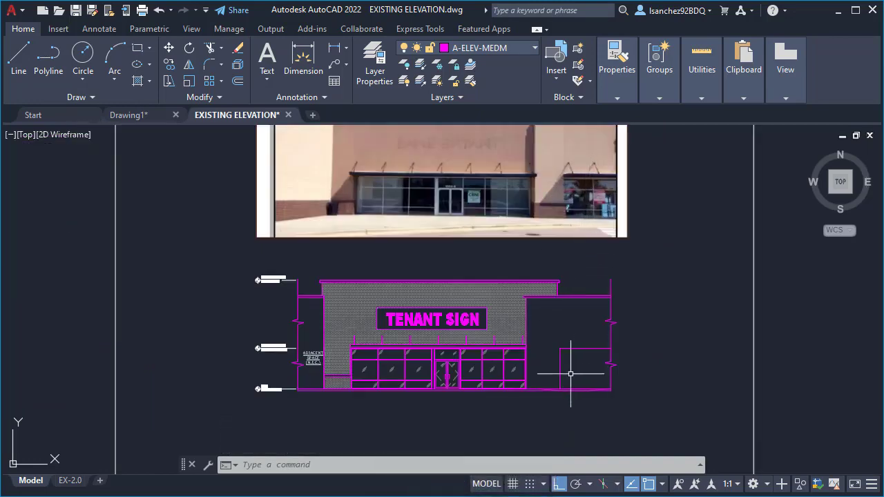
scroll(571, 370, up, 4)
scroll(478, 397, up, 2)
scroll(283, 392, up, 4)
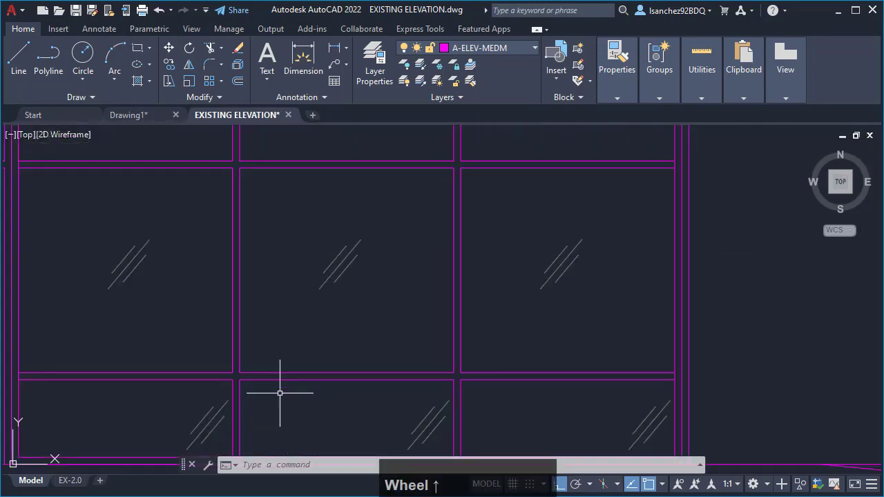
scroll(246, 360, down, 4)
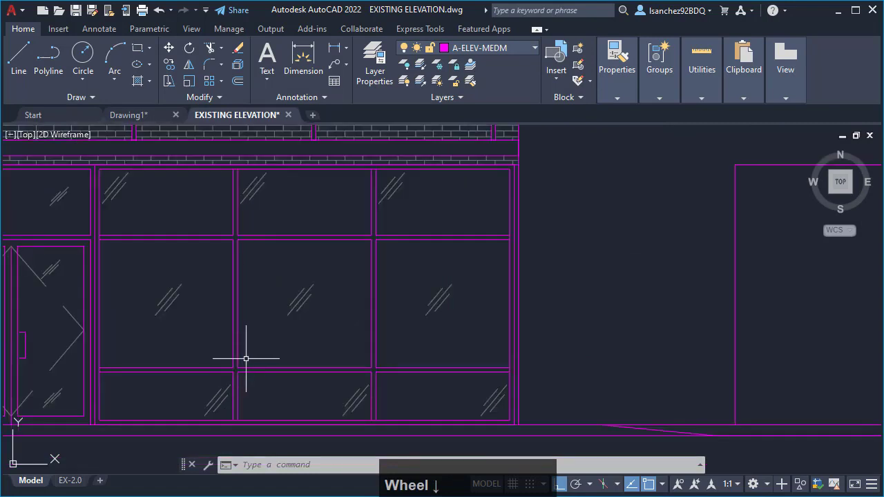
mouse_move(601, 359)
middle_down()
mouse_move(629, 354)
mouse_move(564, 357)
middle_up()
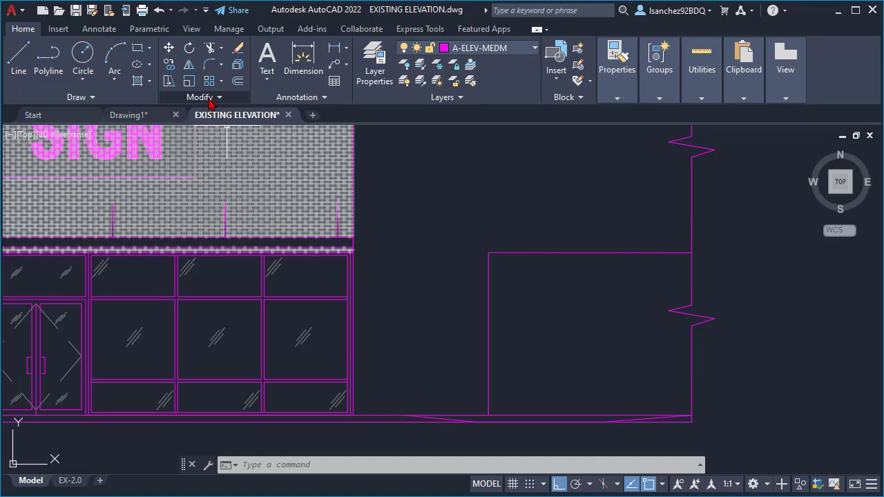
- Copy the new storefront's left vertical line 2" to the right from its bottom endpoint, then end the command
click(168, 64)
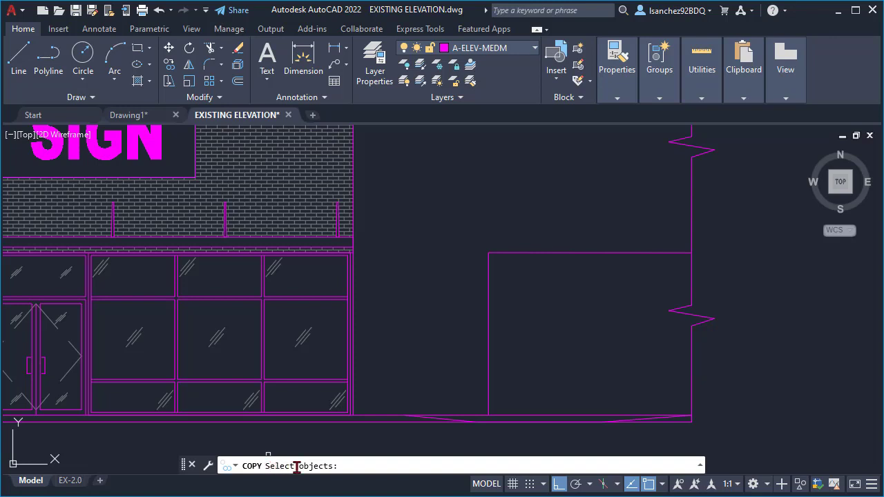
click(490, 319)
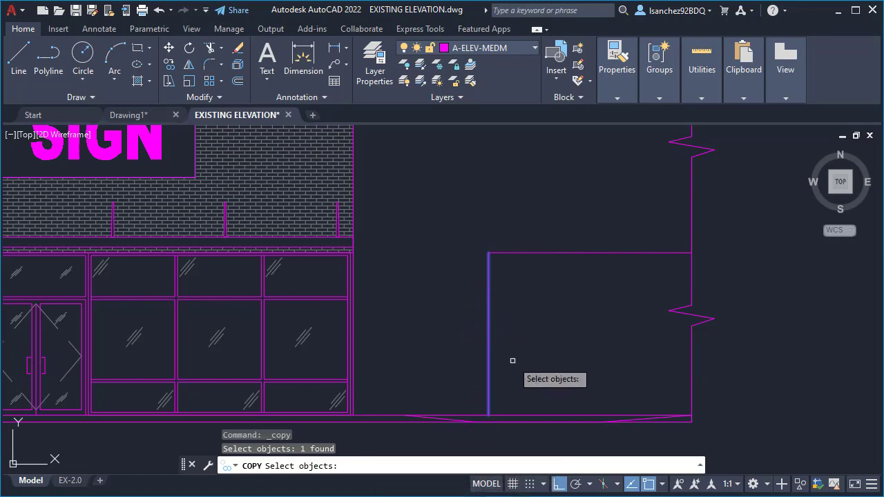
key(Return)
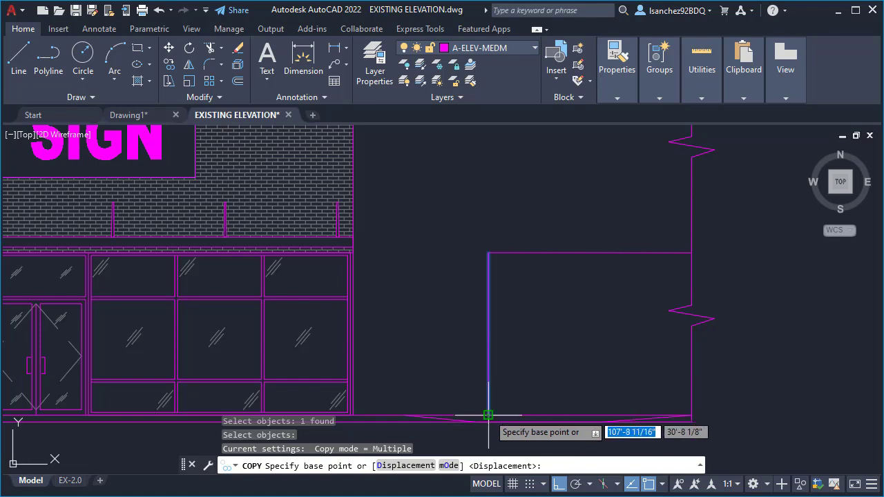
scroll(489, 416, up, 3)
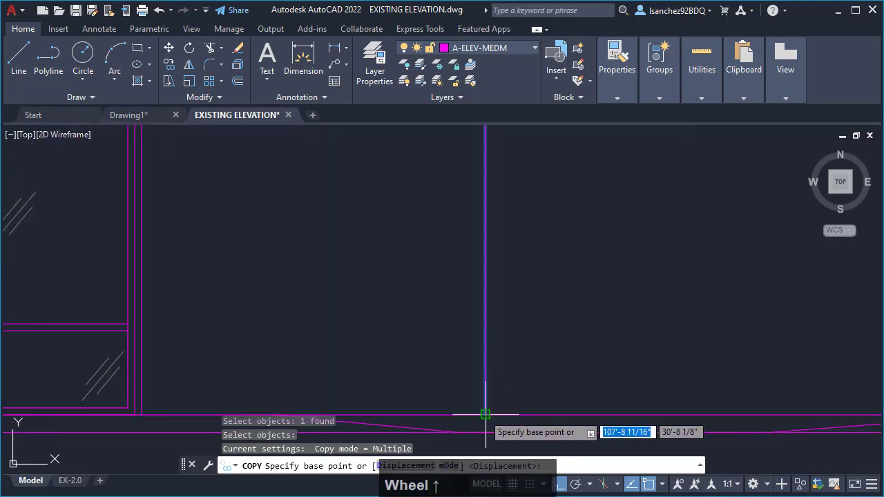
click(486, 414)
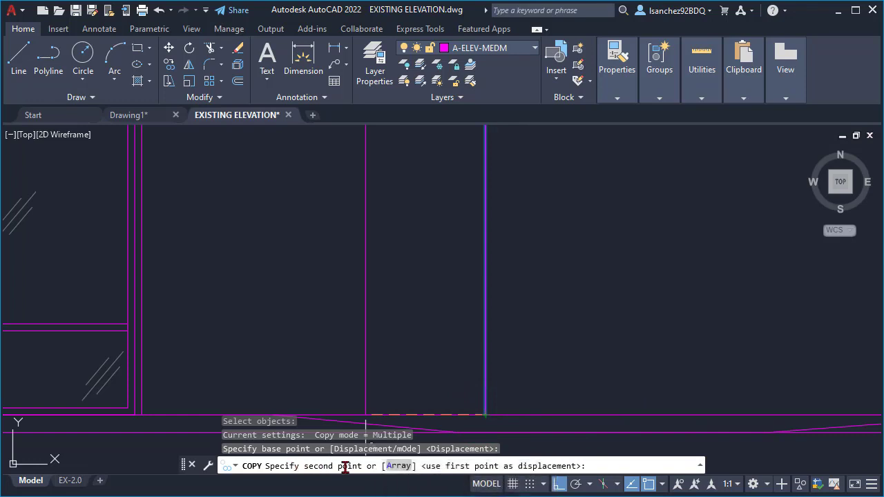
scroll(562, 358, down, 3)
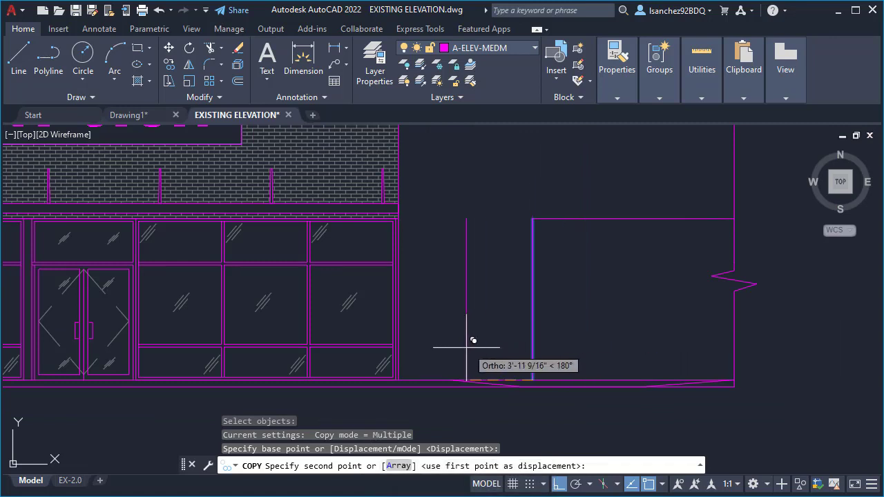
scroll(594, 343, up, 2)
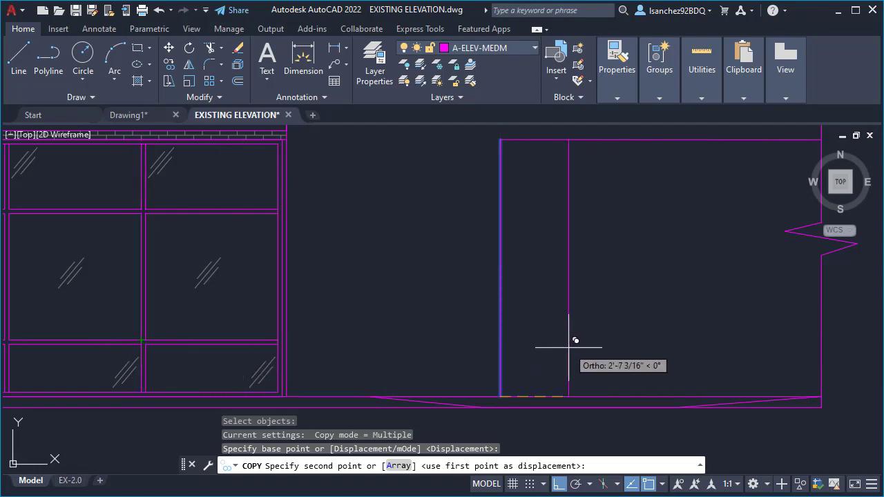
text(2)
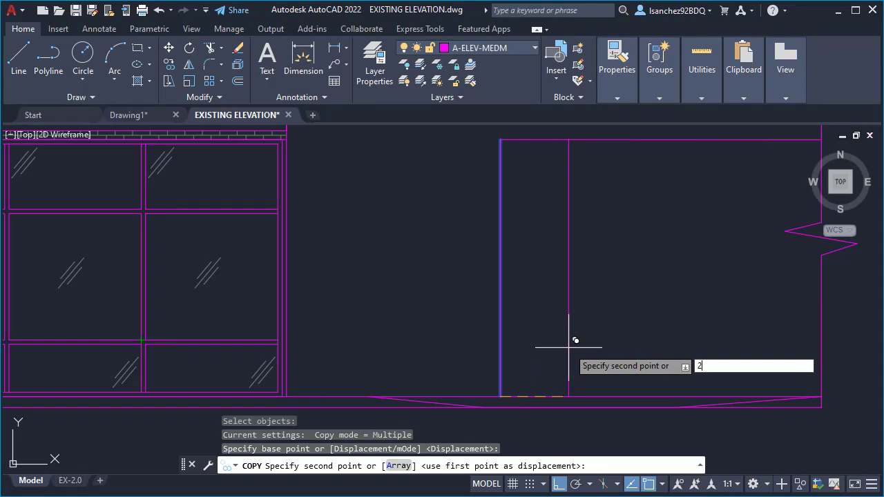
key(Return)
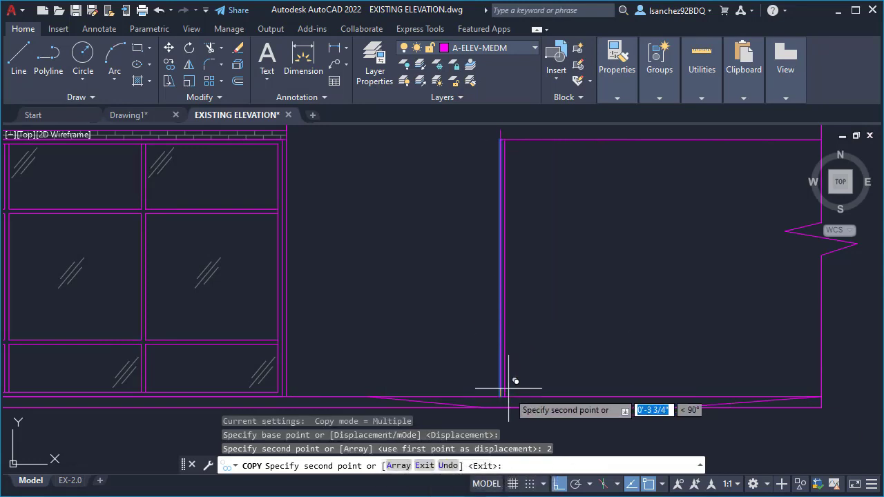
scroll(507, 387, up, 5)
scroll(537, 330, down, 3)
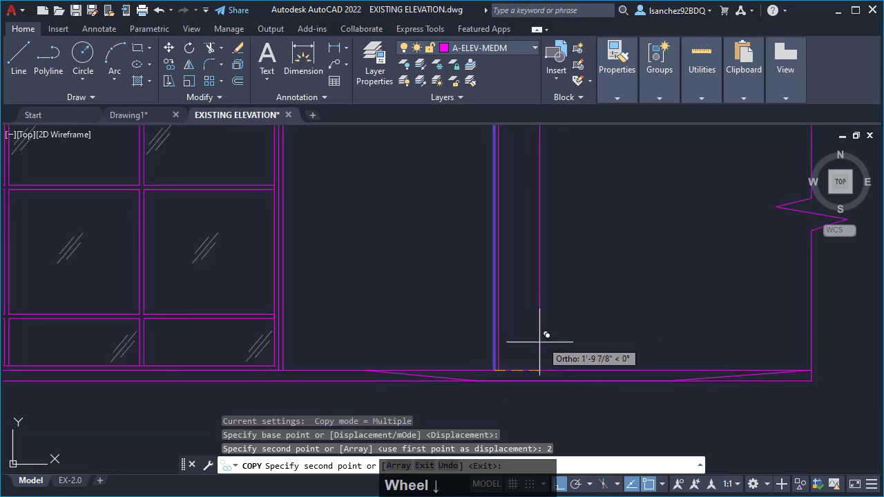
scroll(570, 342, down, 2)
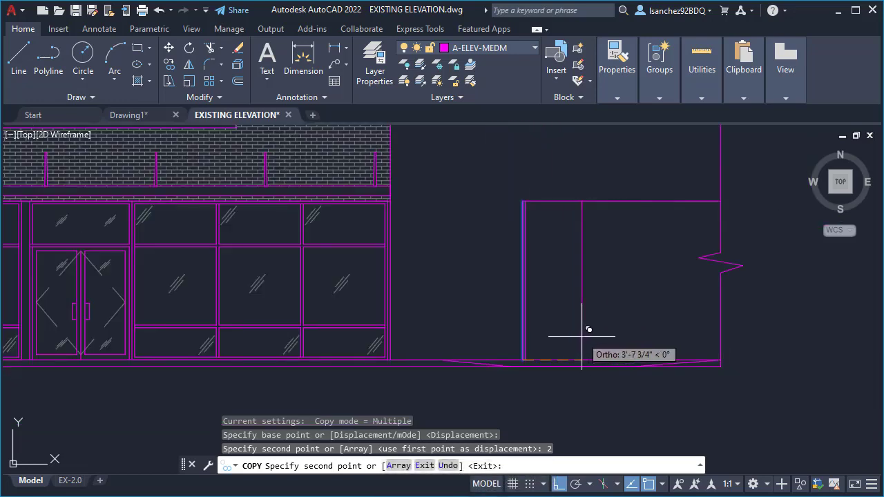
key(Escape)
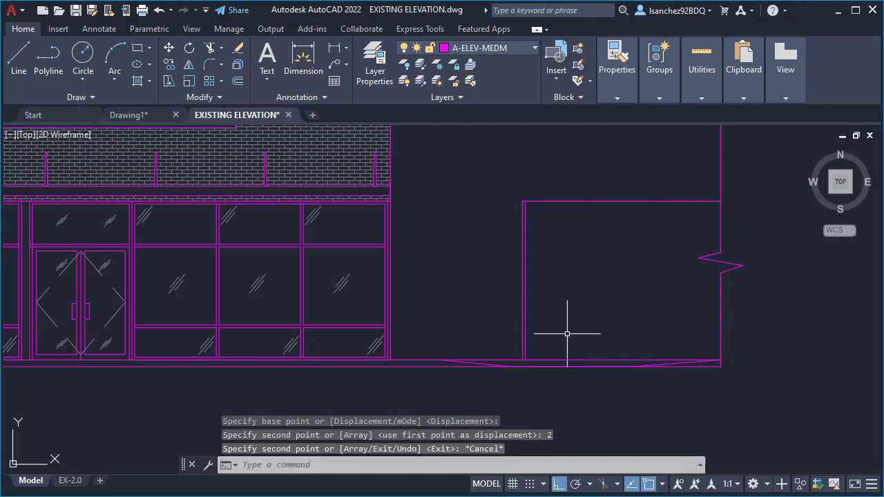
- Offset the new storefront's top horizontal line 2" downward, then end the command
mouse_move(542, 259)
middle_down()
mouse_move(503, 283)
mouse_move(537, 292)
mouse_move(515, 293)
middle_up()
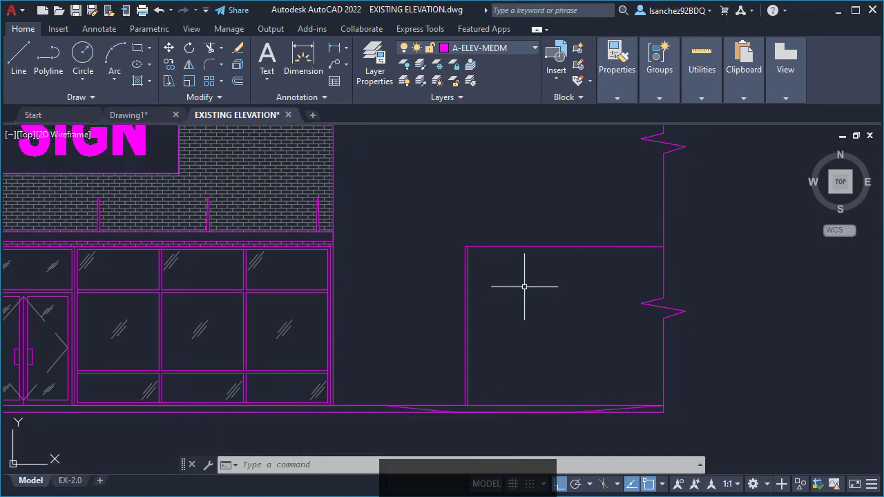
scroll(533, 260, up, 2)
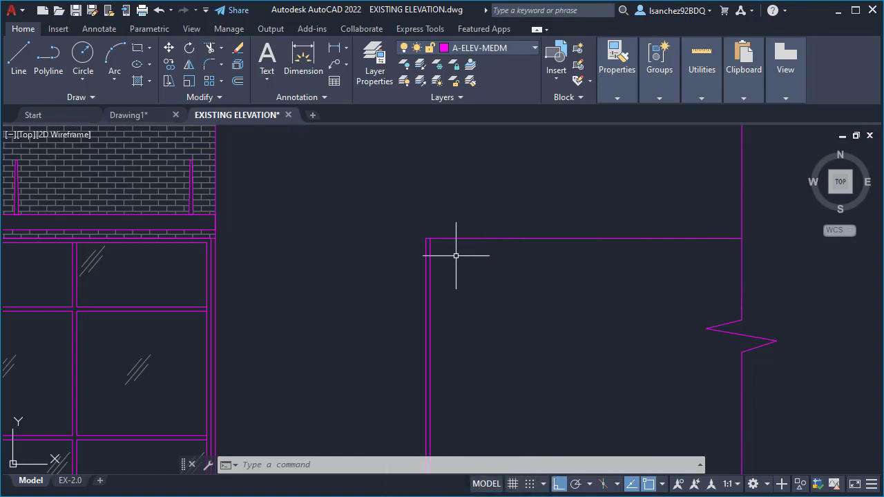
scroll(458, 253, up, 2)
scroll(464, 243, down, 2)
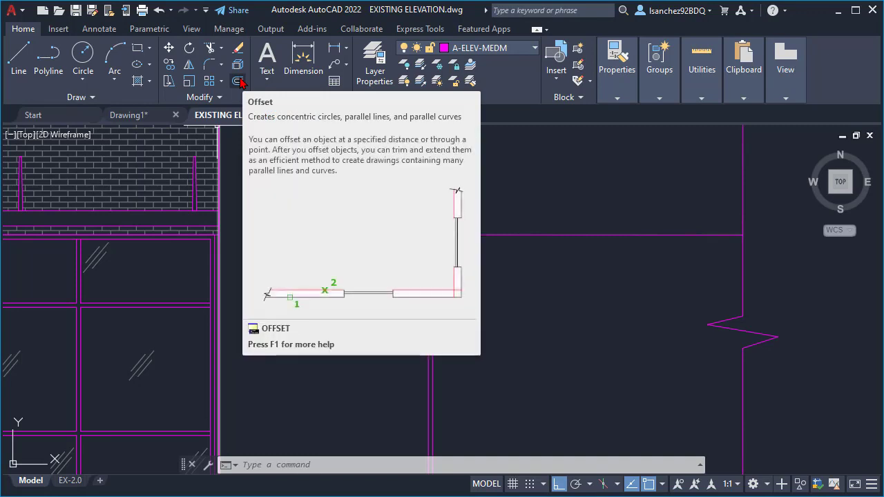
click(238, 81)
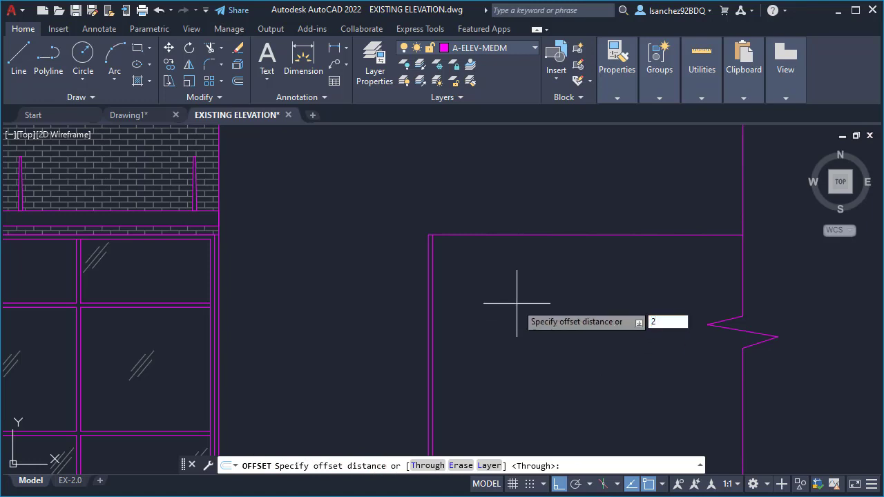
key(Return)
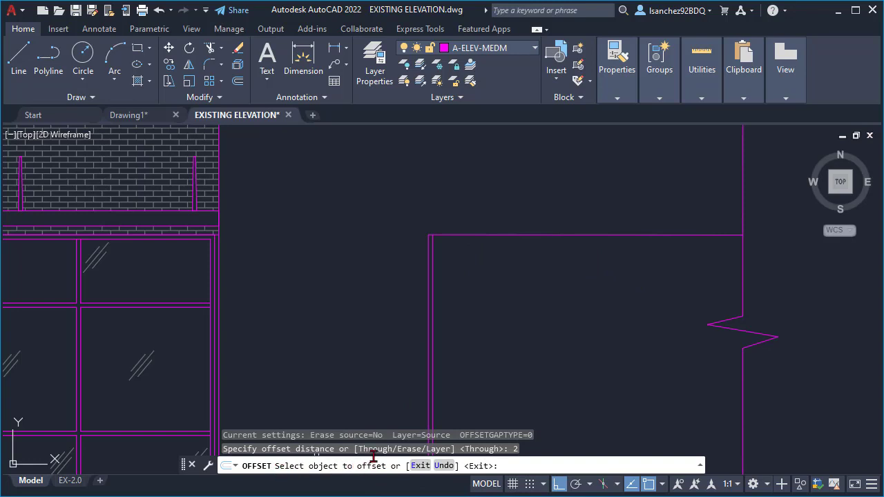
click(473, 235)
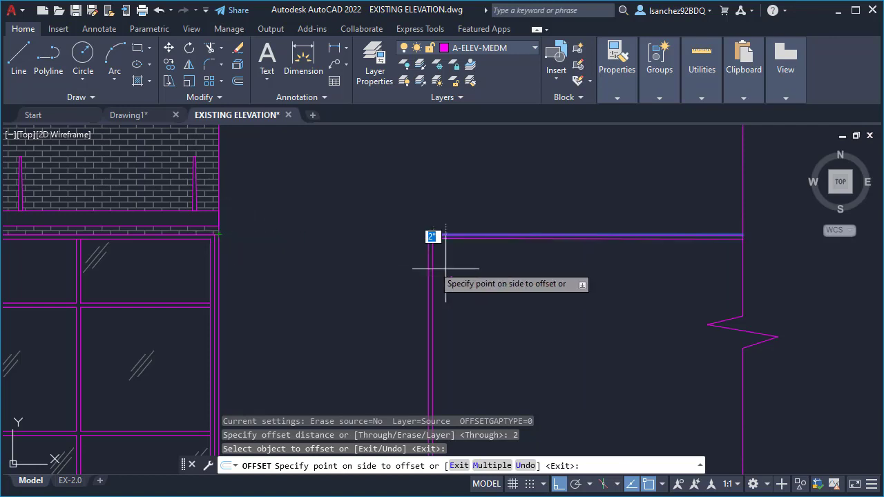
click(506, 375)
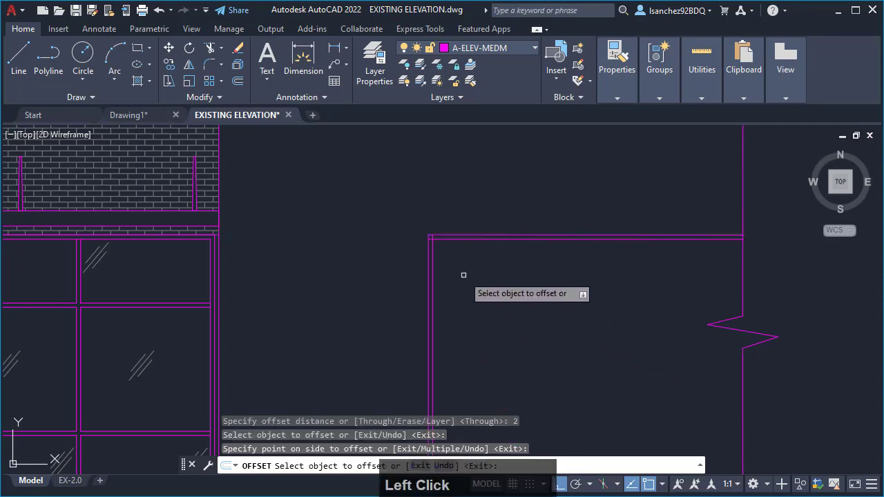
scroll(446, 241, down, 3)
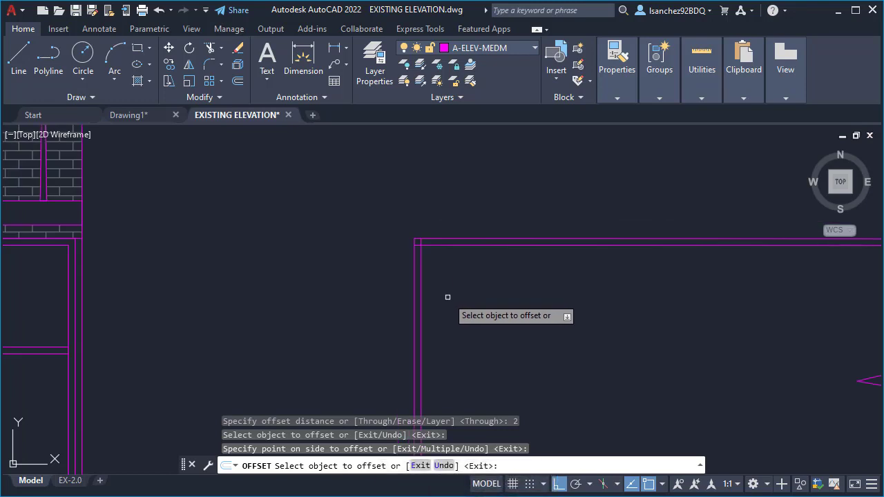
key(Escape)
- Trim the overlapping ends of the inner vertical and horizontal lines at the new storefront frame's upper-left corner
scroll(564, 248, down, 3)
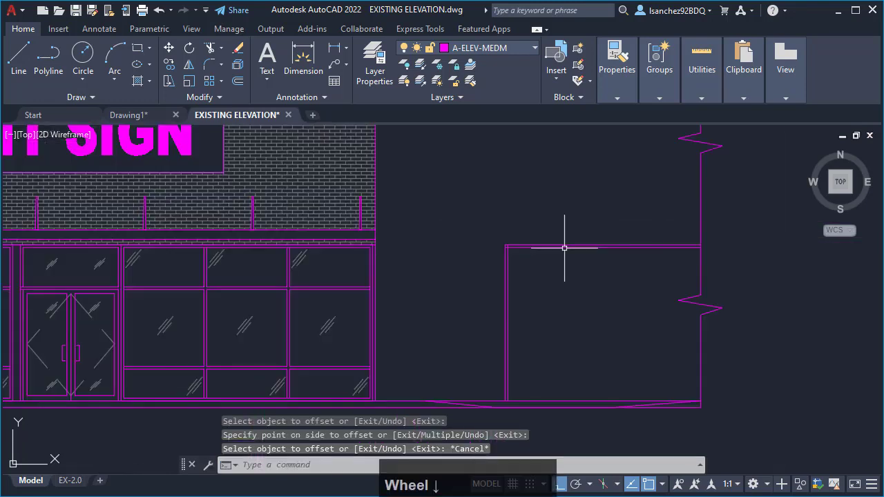
scroll(515, 257, up, 5)
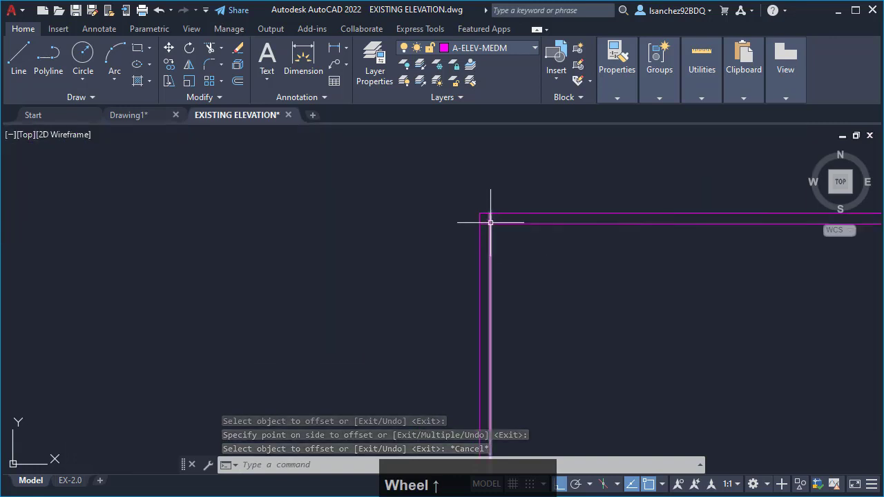
scroll(490, 213, up, 4)
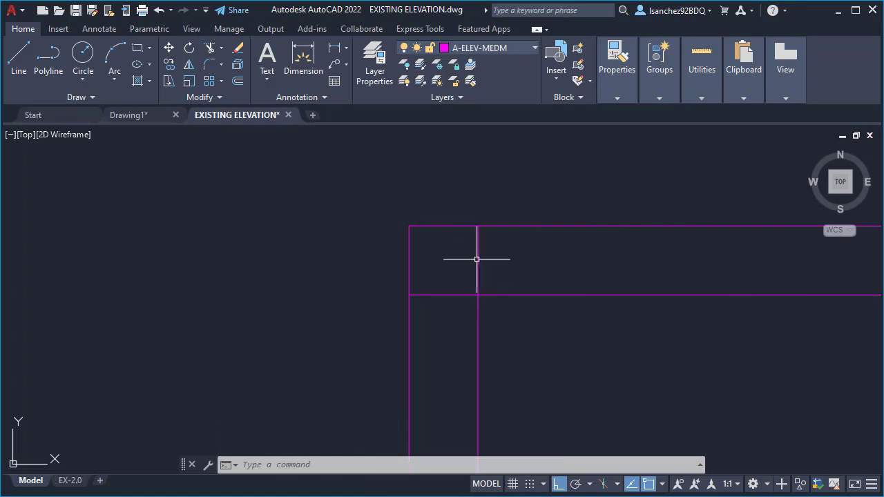
scroll(460, 264, down, 5)
scroll(459, 265, down, 2)
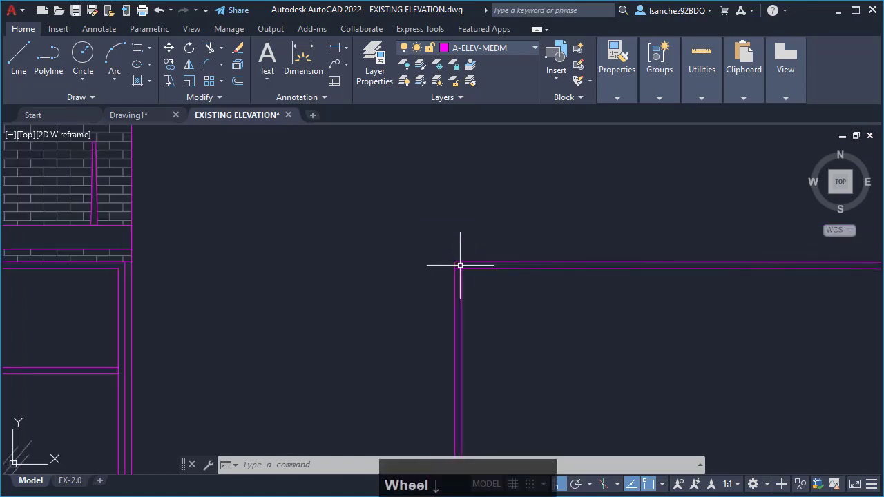
scroll(460, 265, up, 2)
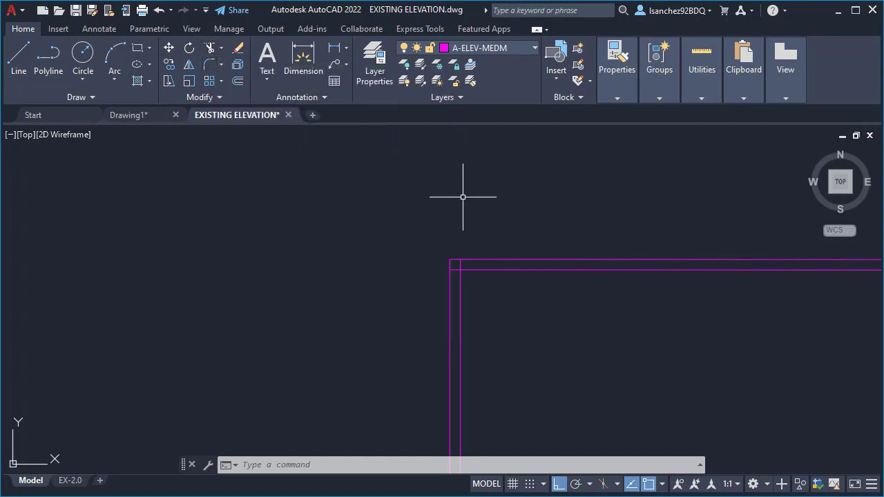
text(TR)
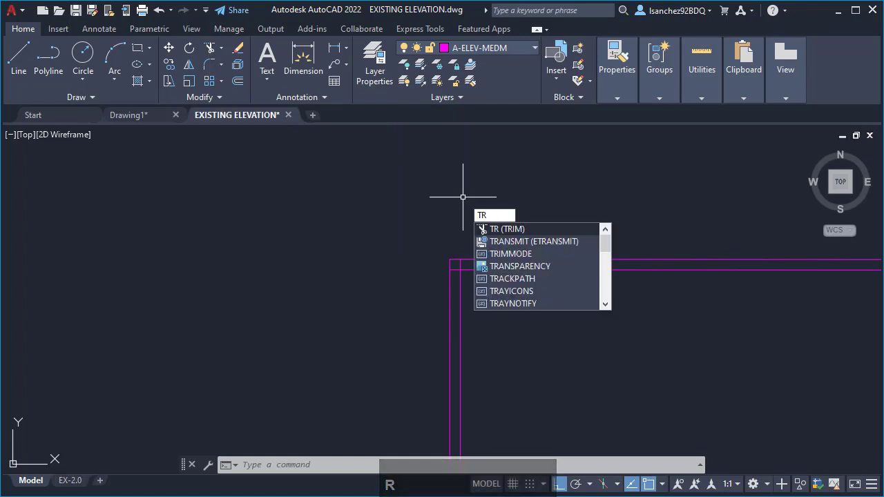
key(Return)
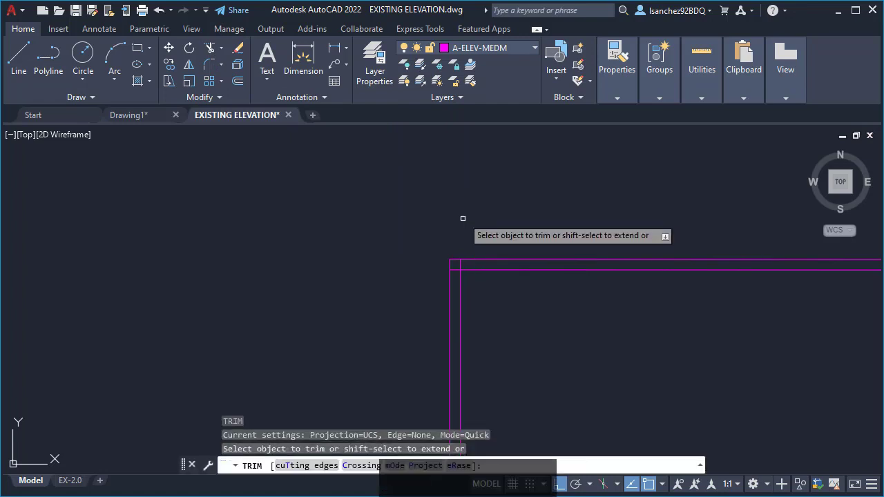
scroll(457, 264, up, 3)
scroll(454, 263, up, 5)
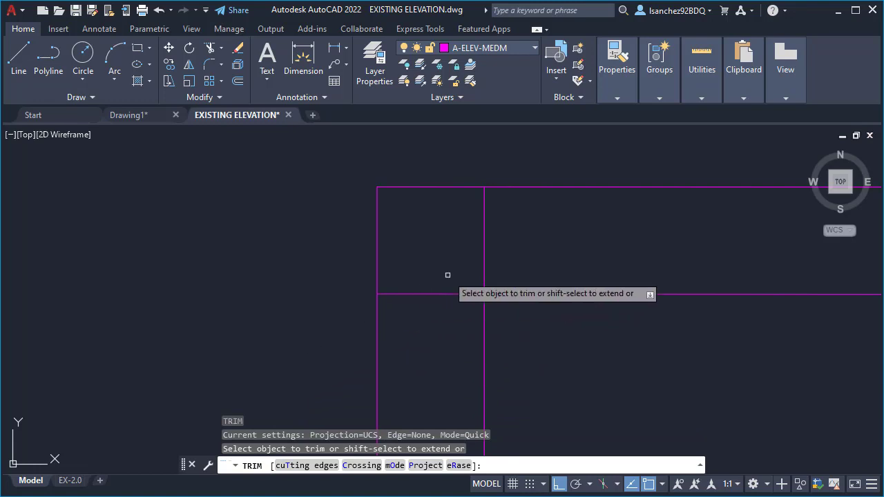
click(485, 237)
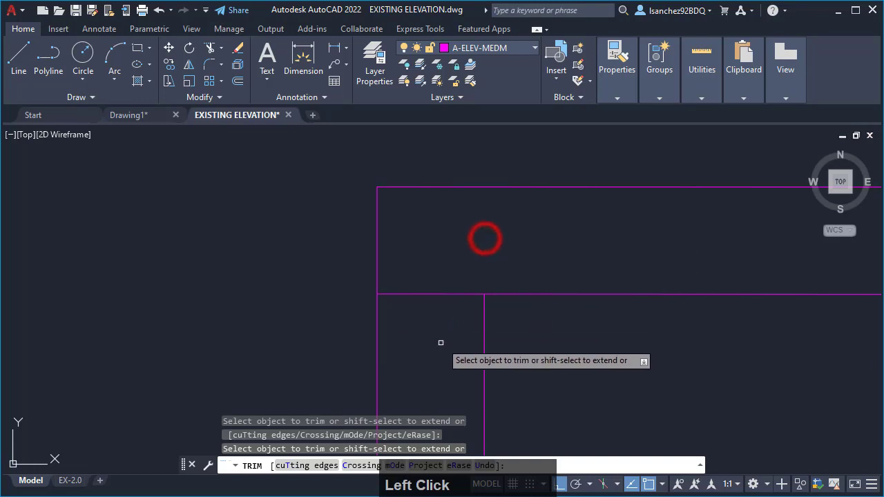
click(436, 293)
scroll(438, 250, down, 4)
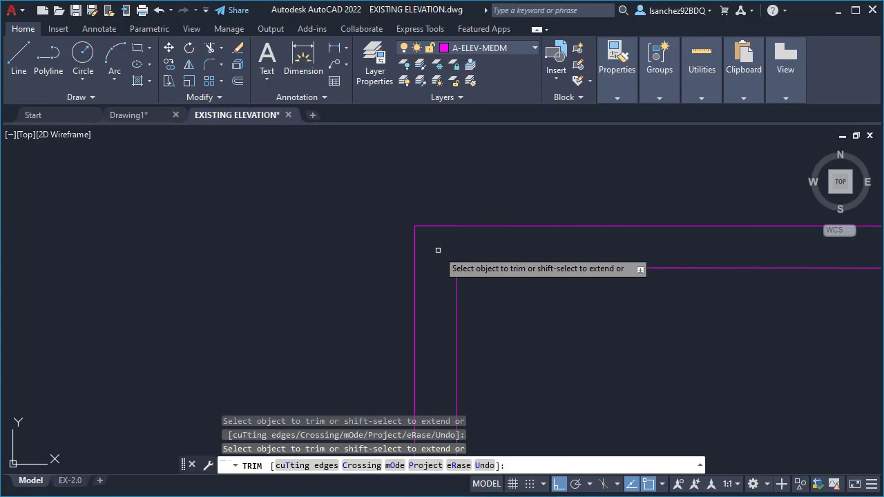
key(Escape)
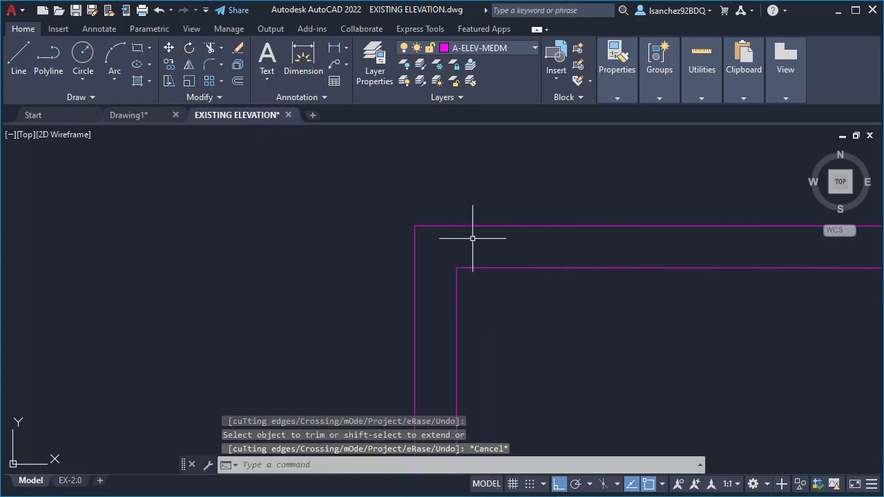
- Examine the neighbouring storefront's mullion layout in the reference photo above the elevation
scroll(472, 238, down, 5)
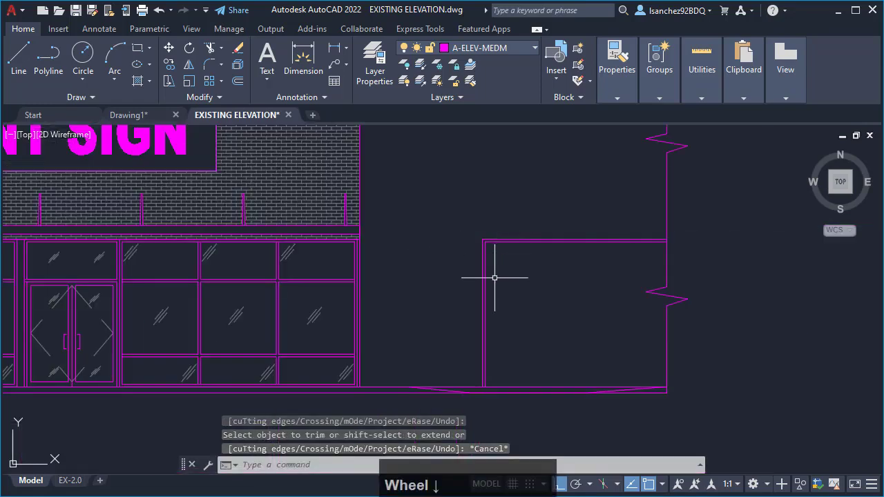
middle_drag(494, 278, 515, 308)
scroll(513, 338, down, 4)
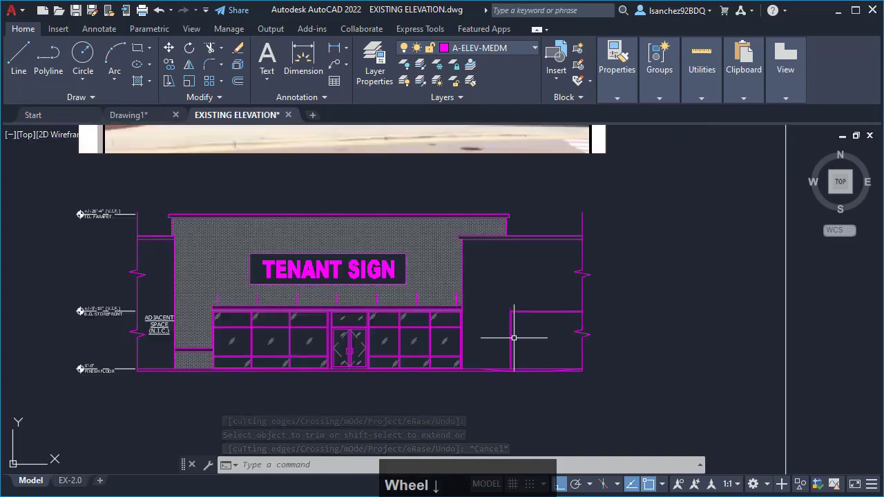
middle_drag(537, 248, 546, 281)
middle_drag(551, 195, 551, 283)
scroll(557, 206, up, 5)
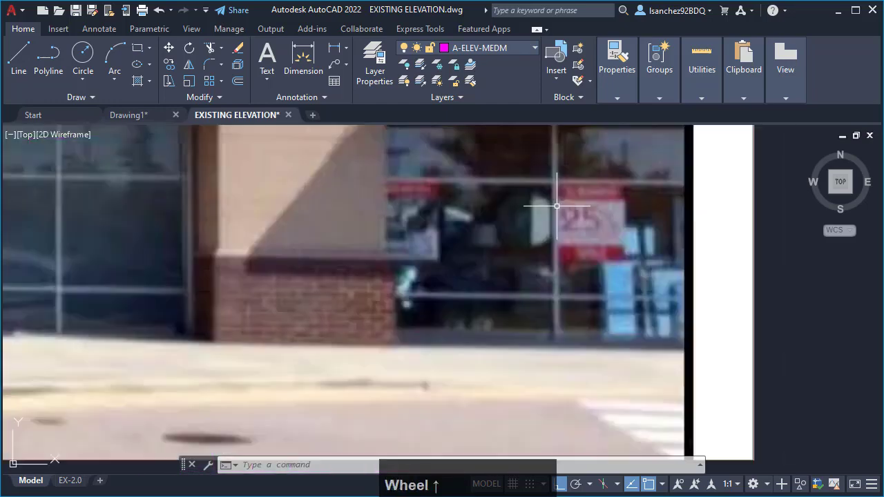
scroll(556, 172, down, 3)
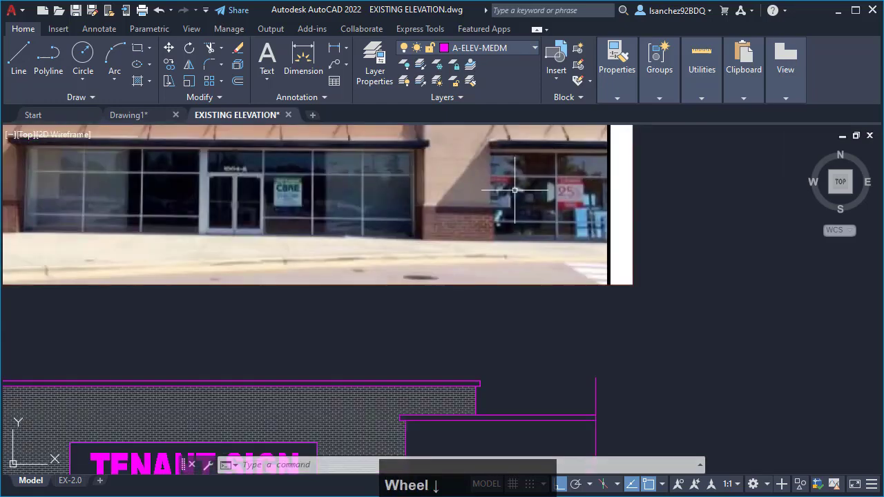
- Copy the main storefront's short bottom mullion lines, left of its rightmost bay, horizontally to about the middle of the new storefront, then end the command
middle_drag(532, 326, 527, 178)
middle_drag(498, 325, 498, 243)
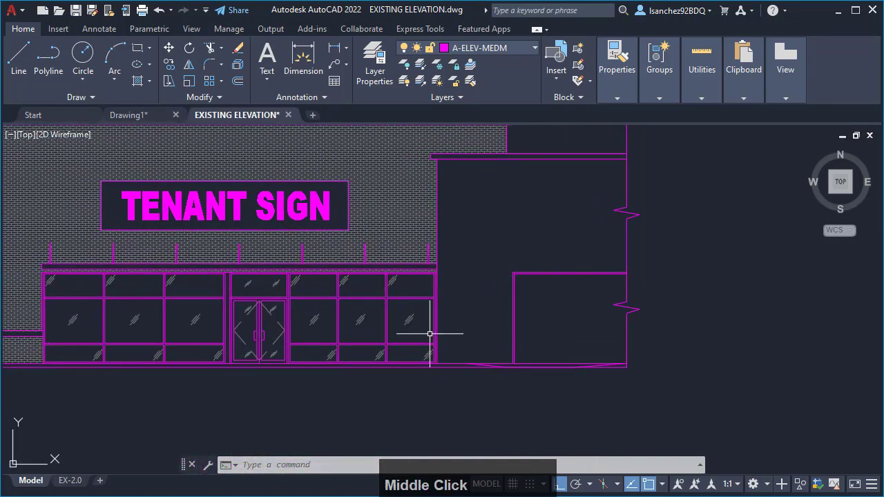
scroll(428, 334, up, 3)
scroll(367, 358, up, 2)
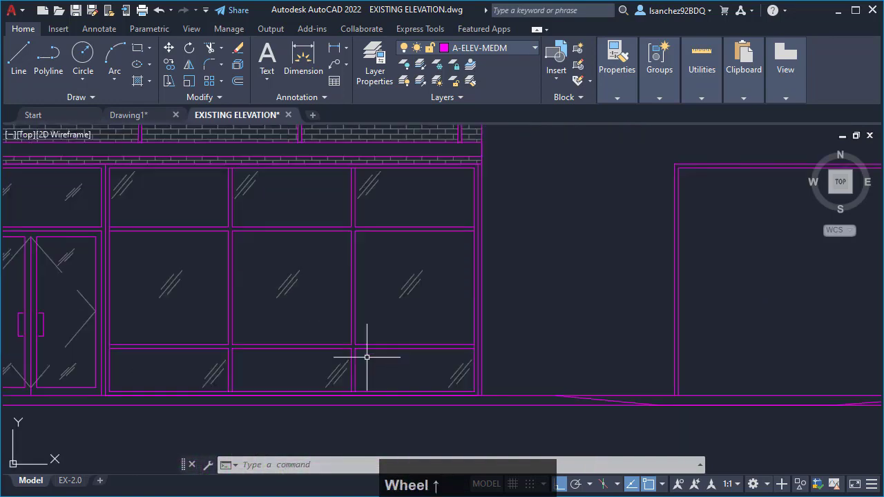
mouse_move(433, 314)
middle_down()
mouse_move(278, 325)
mouse_move(305, 335)
middle_up()
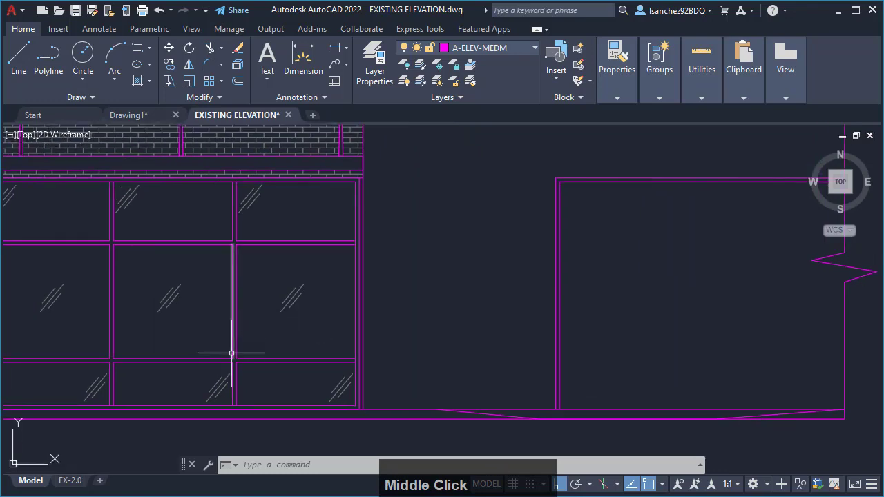
scroll(237, 398, up, 3)
click(241, 392)
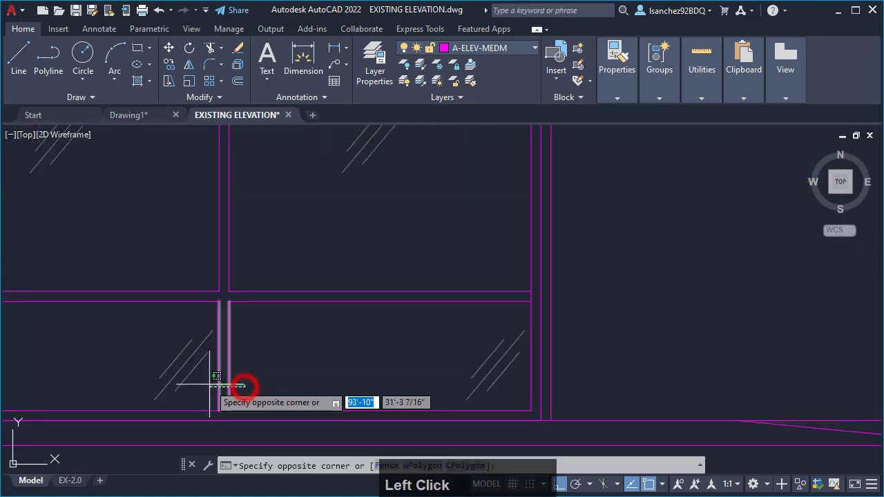
click(207, 384)
scroll(242, 368, down, 4)
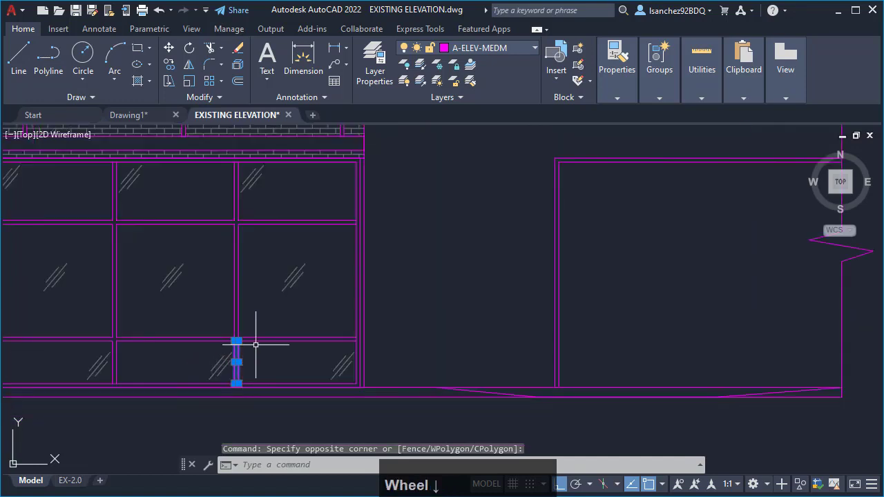
text(CO)
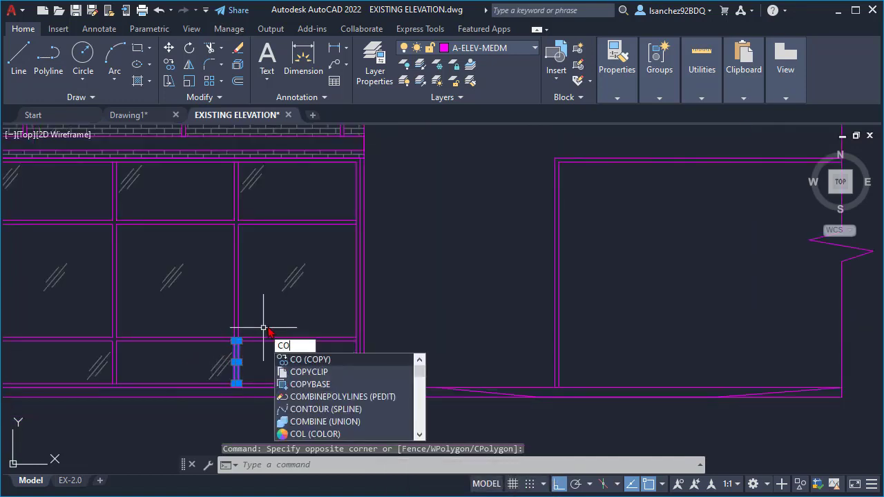
key(Return)
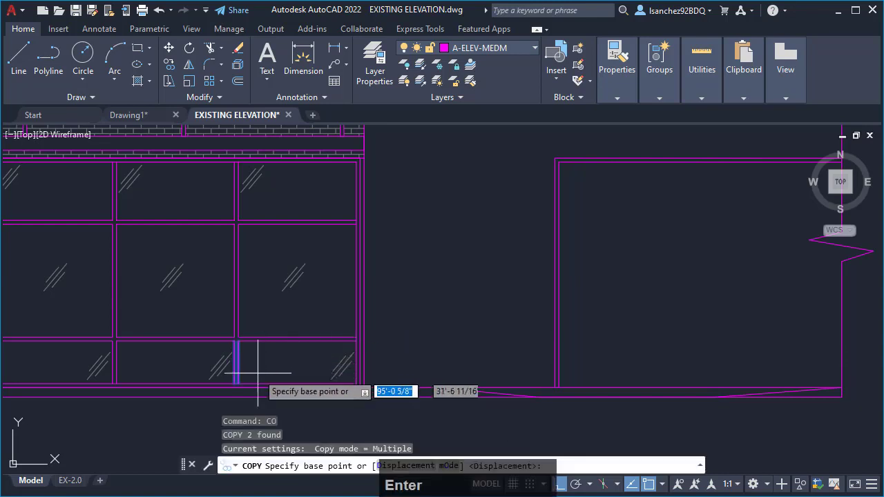
middle_drag(233, 364, 233, 273)
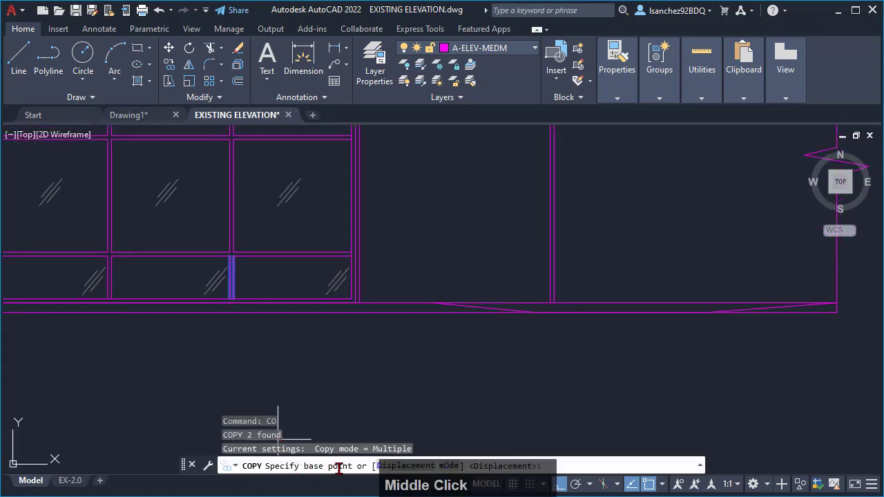
scroll(228, 361, down, 2)
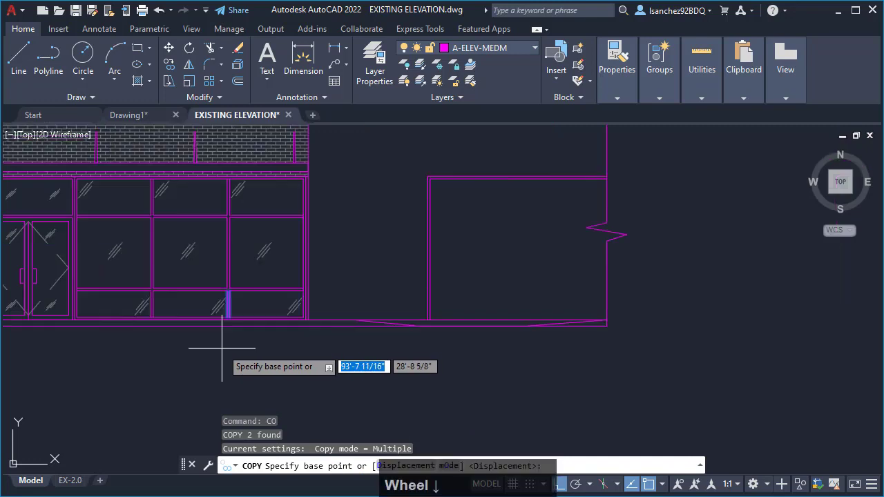
middle_drag(247, 361, 234, 368)
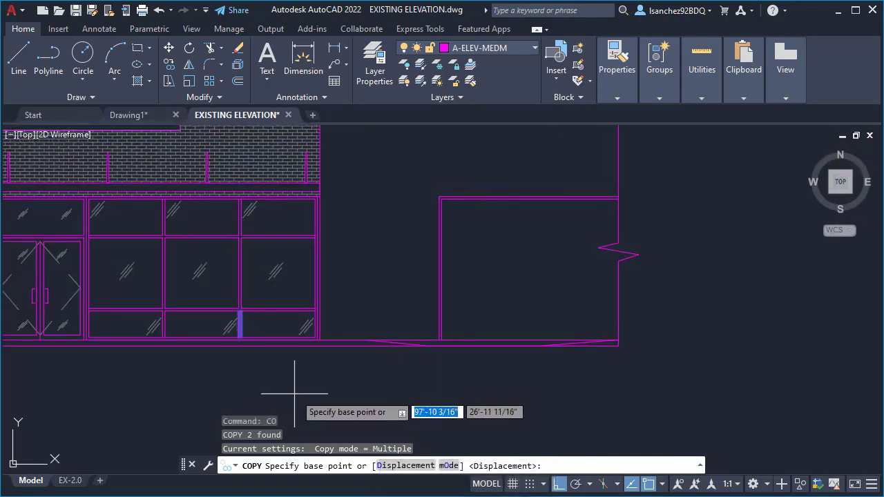
click(162, 398)
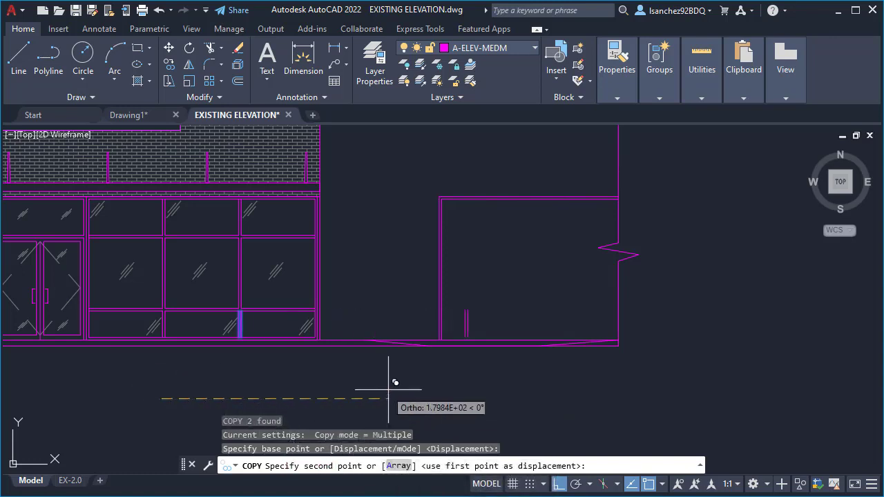
click(457, 393)
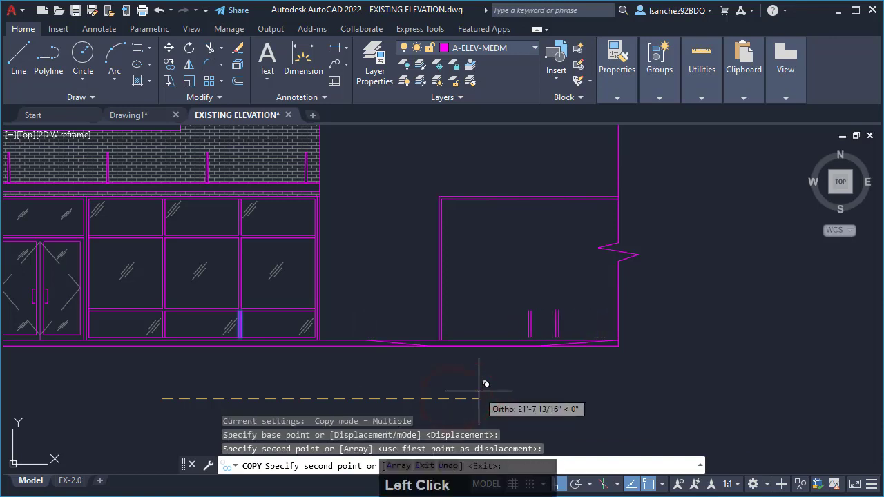
key(Escape)
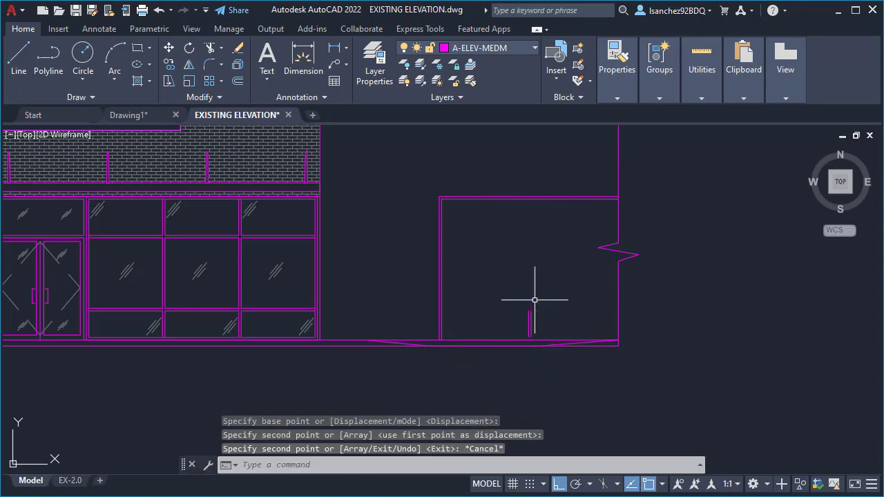
- Extend both copied mullion lines up to the inner top line of the new storefront frame
scroll(535, 299, up, 2)
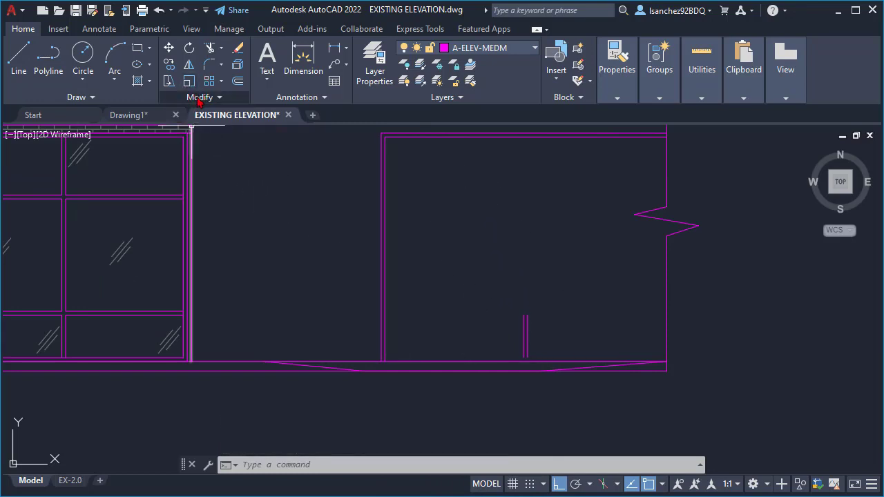
click(221, 52)
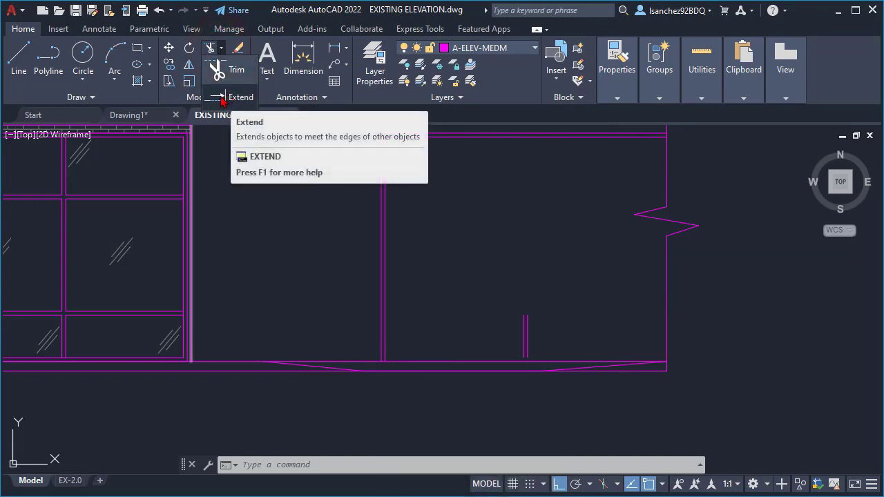
click(228, 98)
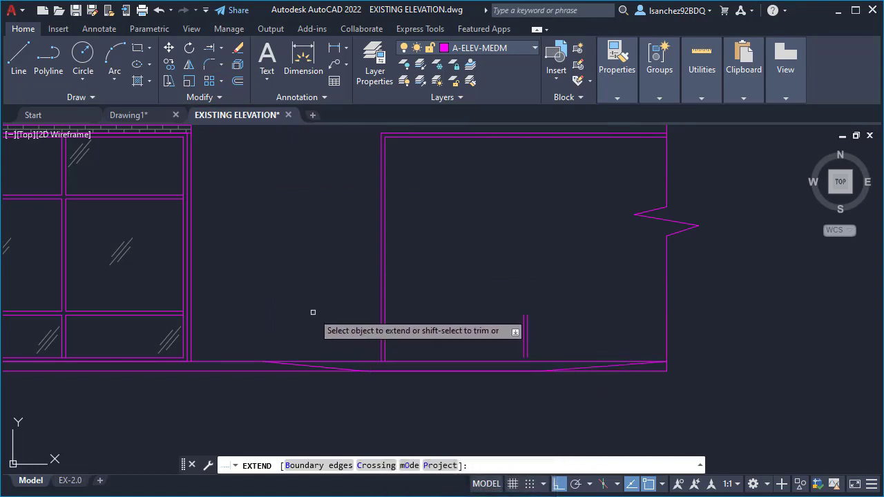
click(527, 321)
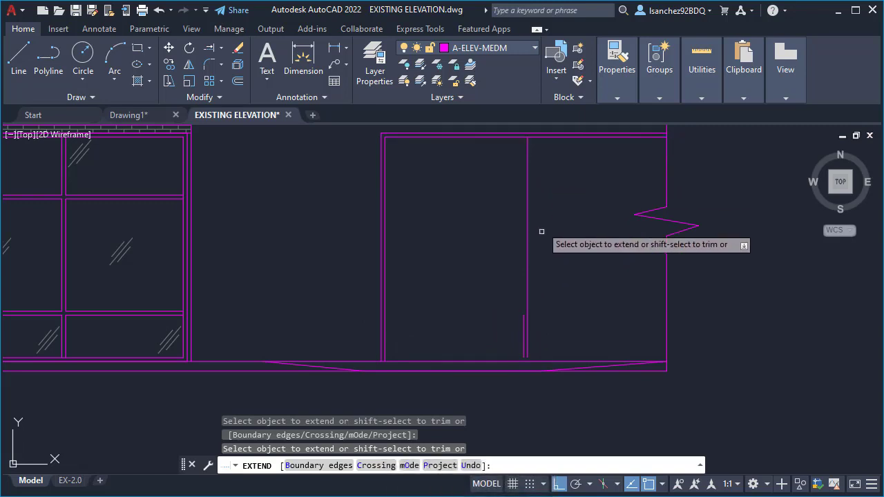
click(522, 330)
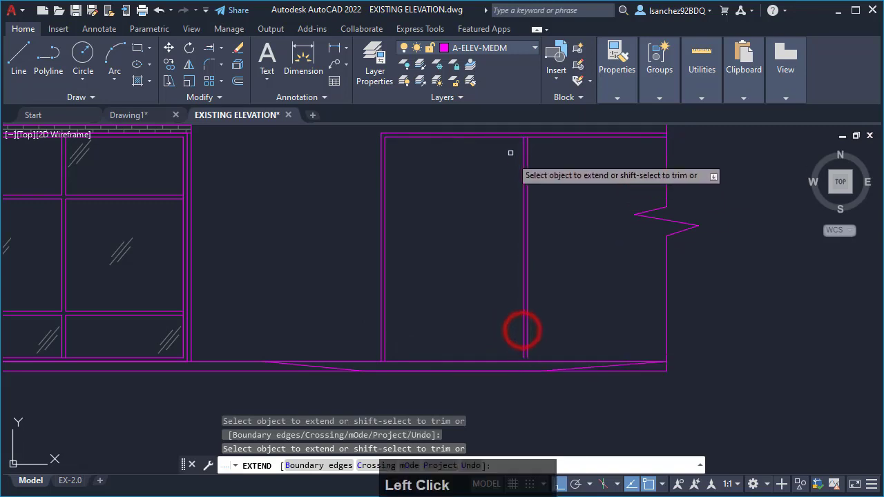
- Extend the lower ends of both mullion lines down to the new storefront's base line with a fence selection, then end the command
scroll(533, 359, up, 4)
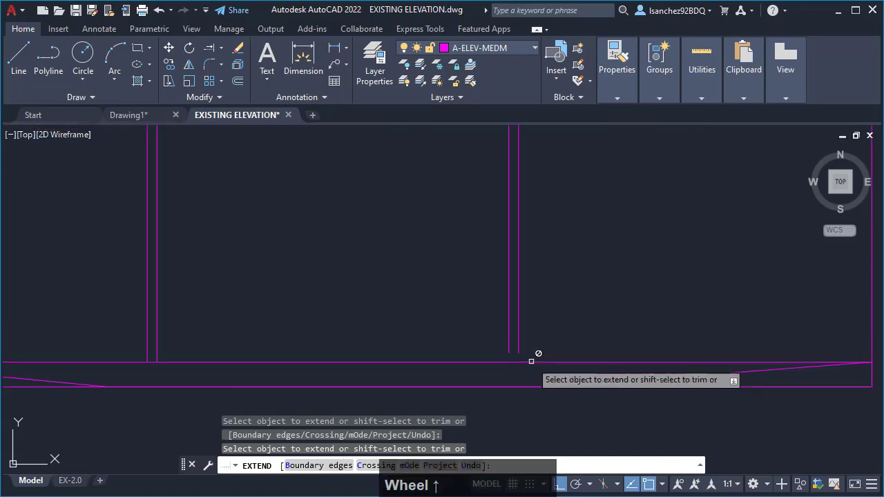
click(553, 323)
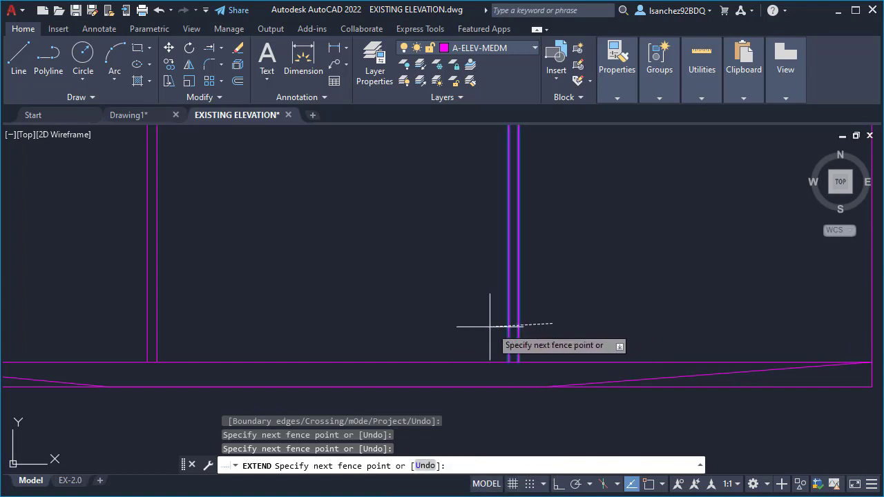
click(416, 309)
key(Return)
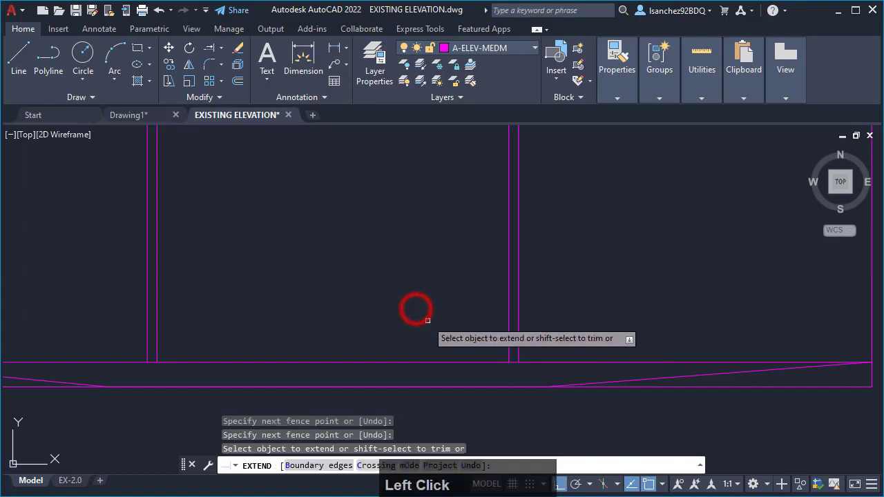
scroll(551, 380, down, 2)
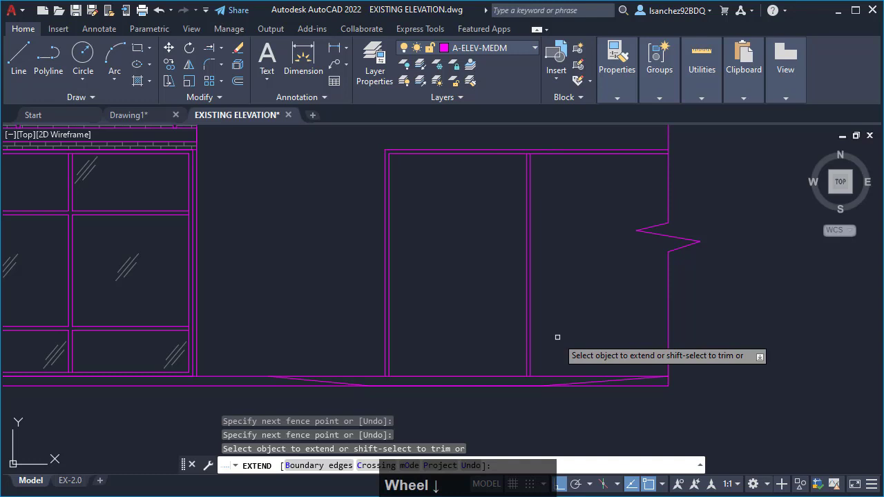
key(Escape)
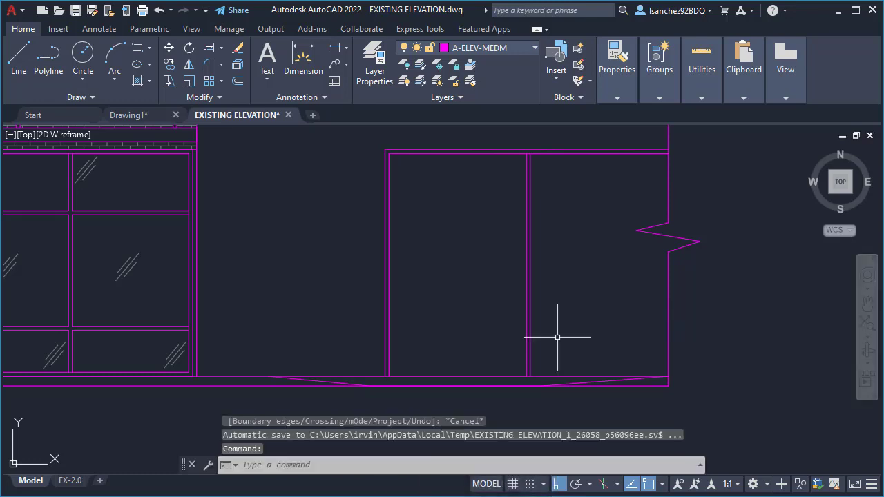
- Copy the four horizontal mullion lines of the main storefront's rightmost bay to the inner left frame line of the new storefront, then end the command
scroll(558, 337, down, 1)
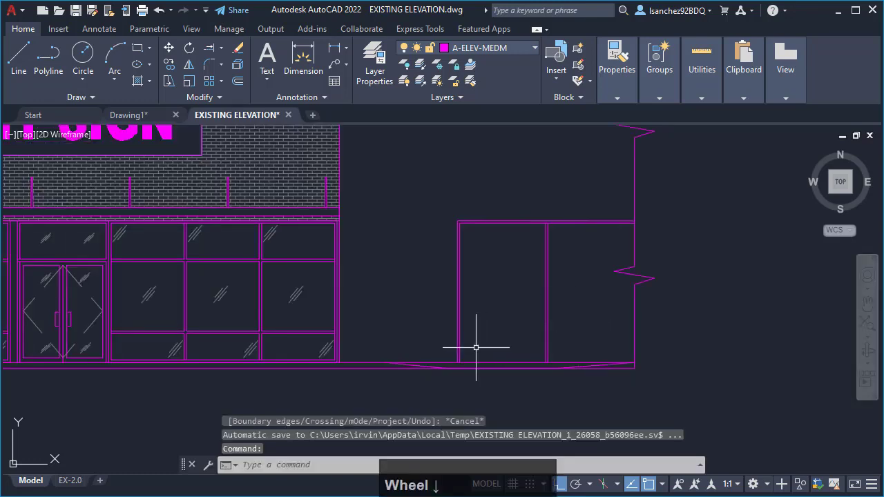
scroll(476, 347, down, 1)
scroll(368, 344, up, 2)
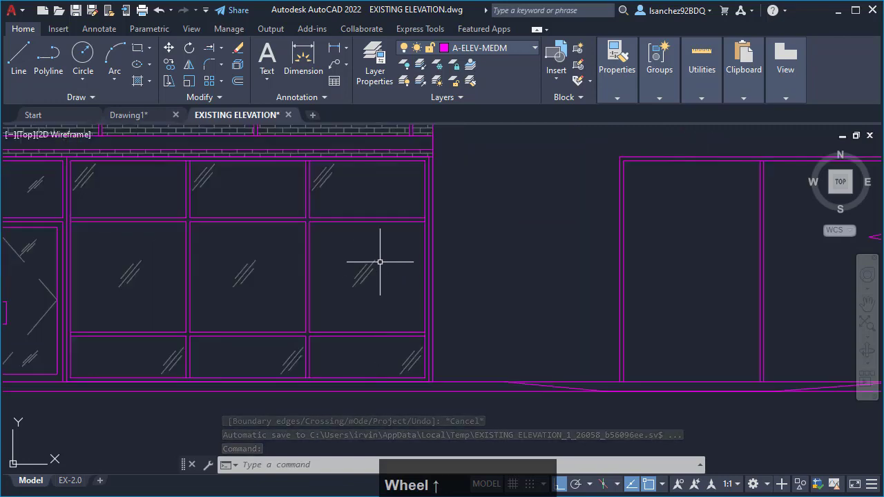
scroll(389, 339, down, 3)
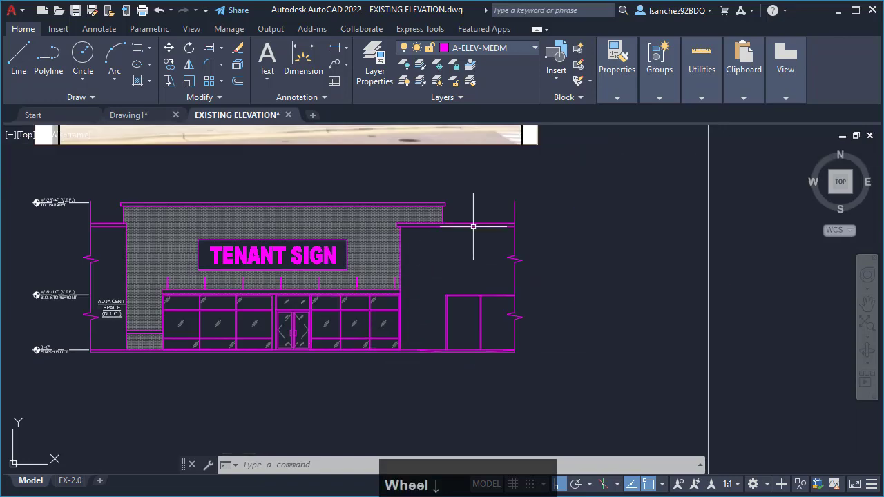
mouse_move(474, 226)
middle_down()
mouse_move(476, 347)
mouse_move(428, 284)
middle_up()
scroll(399, 376, up, 5)
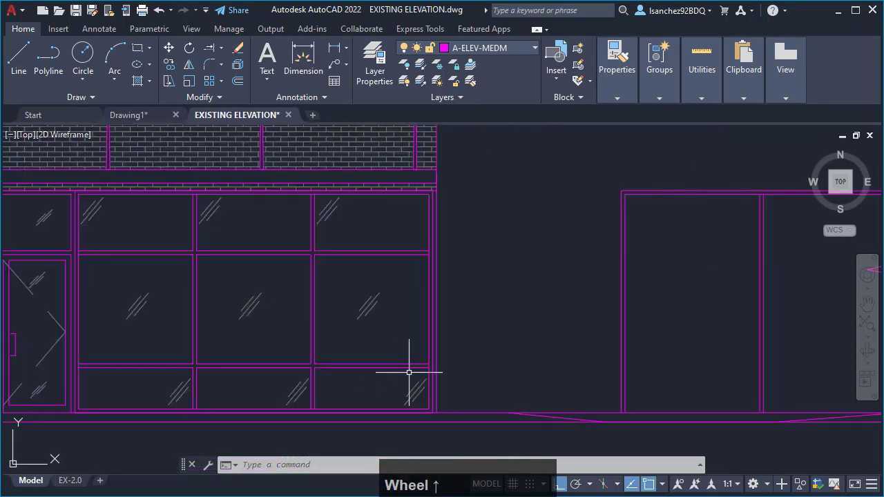
click(408, 372)
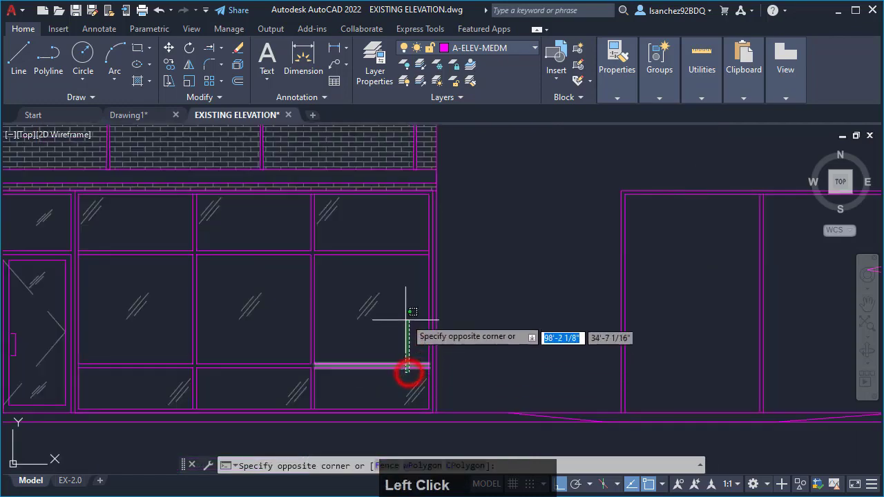
click(396, 235)
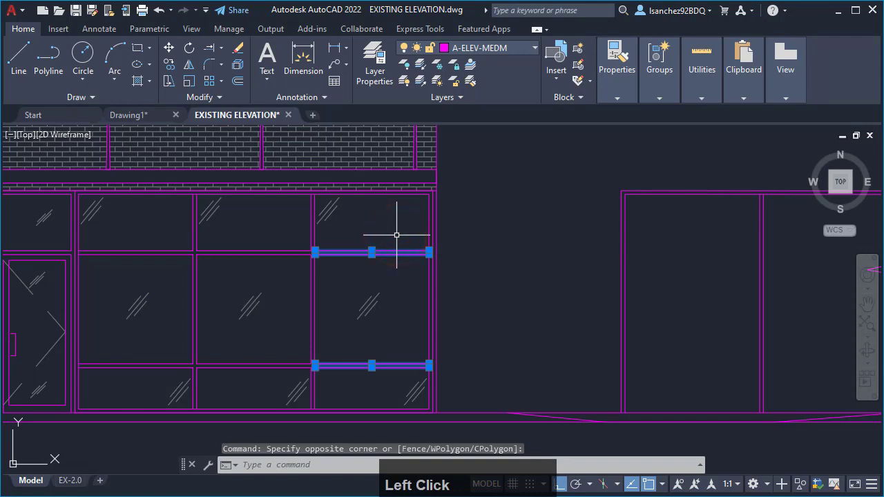
text(CO)
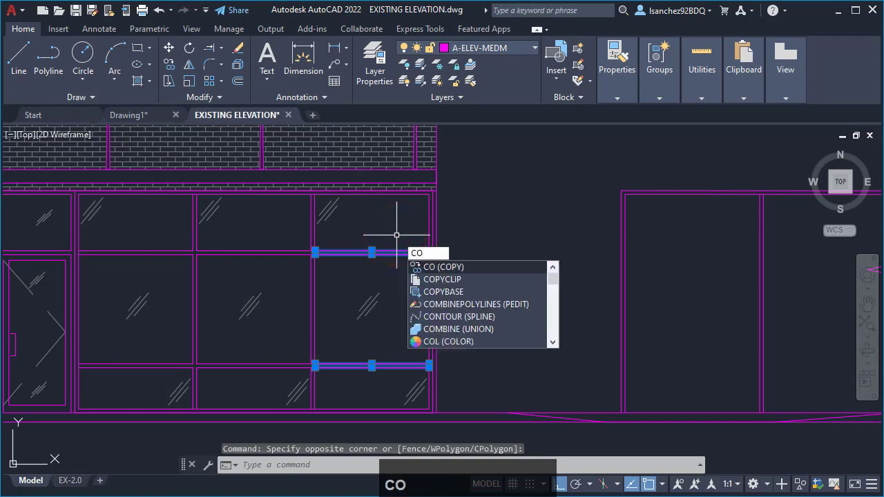
key(Return)
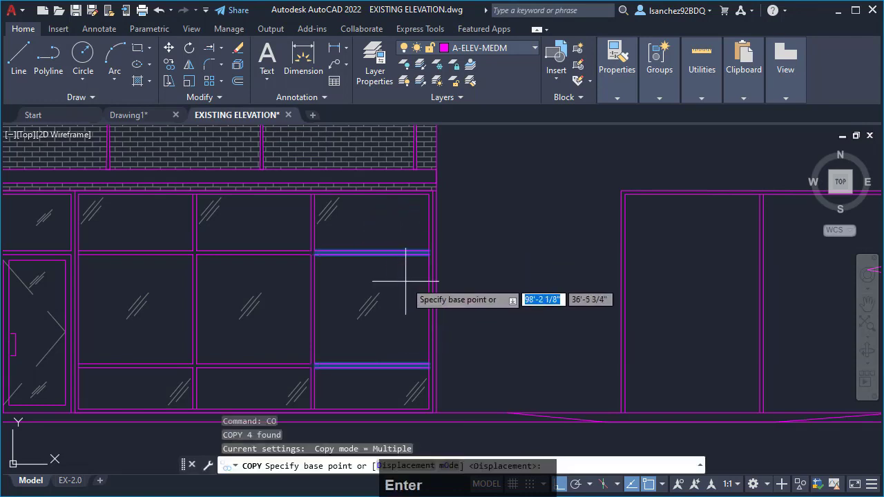
mouse_move(405, 288)
middle_down()
mouse_move(379, 310)
mouse_move(322, 306)
middle_up()
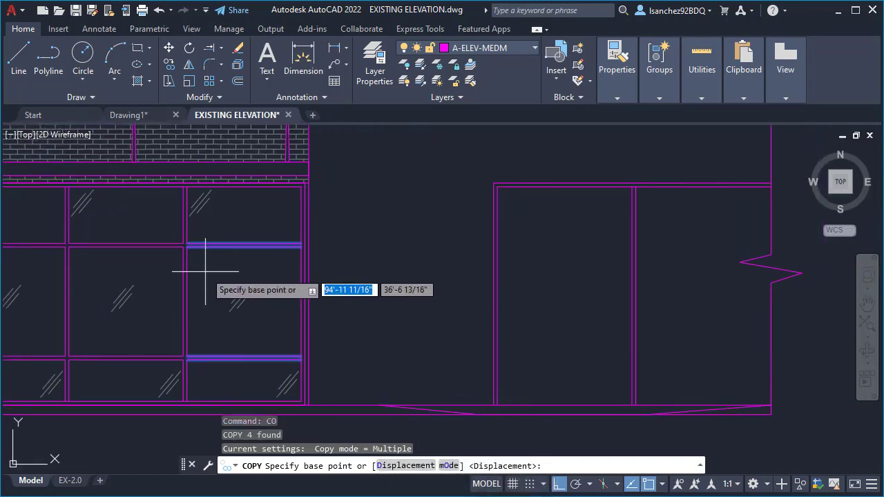
scroll(193, 257, up, 6)
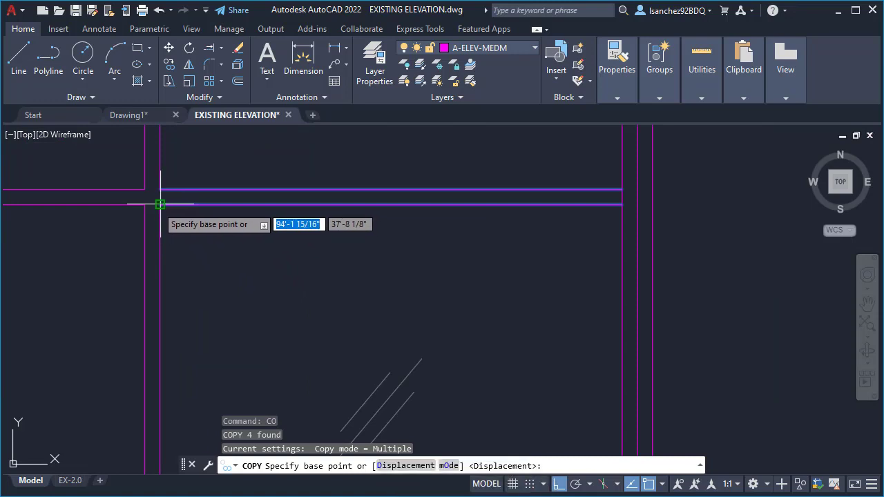
click(160, 204)
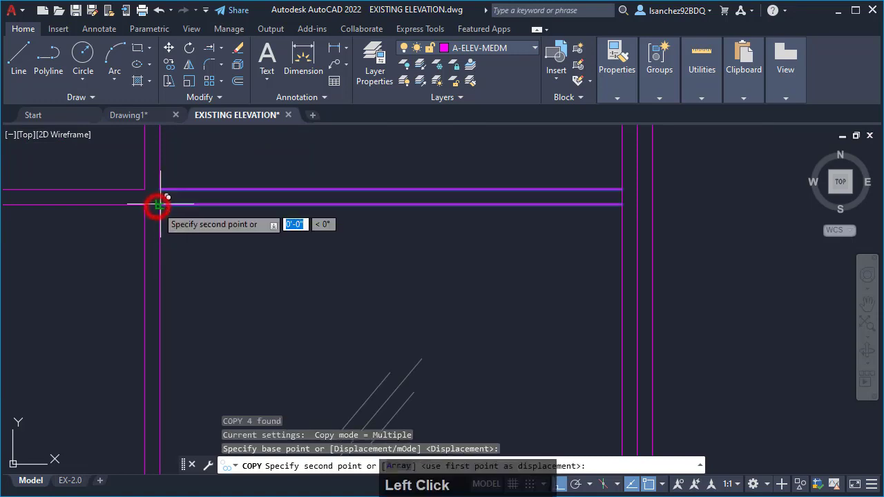
scroll(161, 199, down, 5)
scroll(442, 222, up, 4)
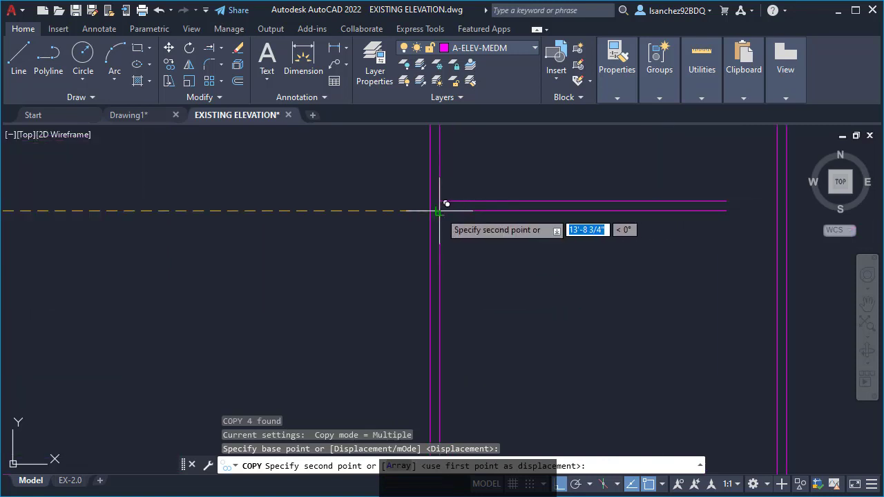
click(440, 211)
scroll(438, 211, down, 2)
scroll(498, 273, down, 2)
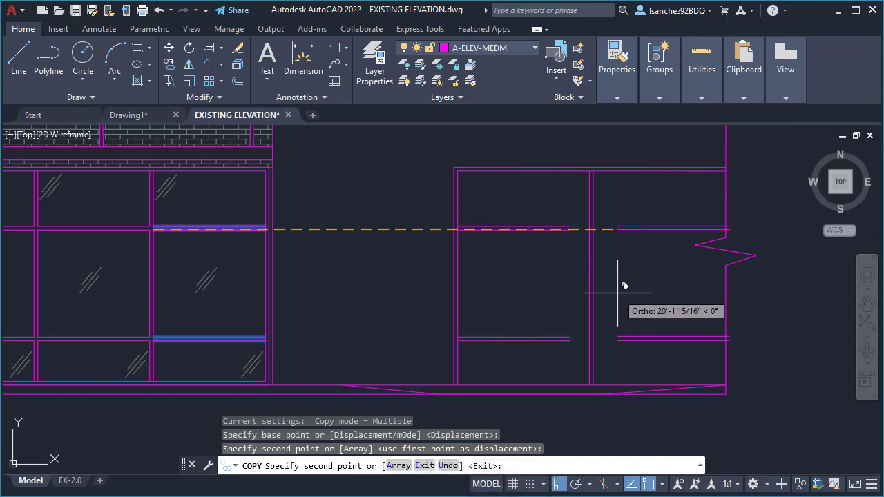
key(Escape)
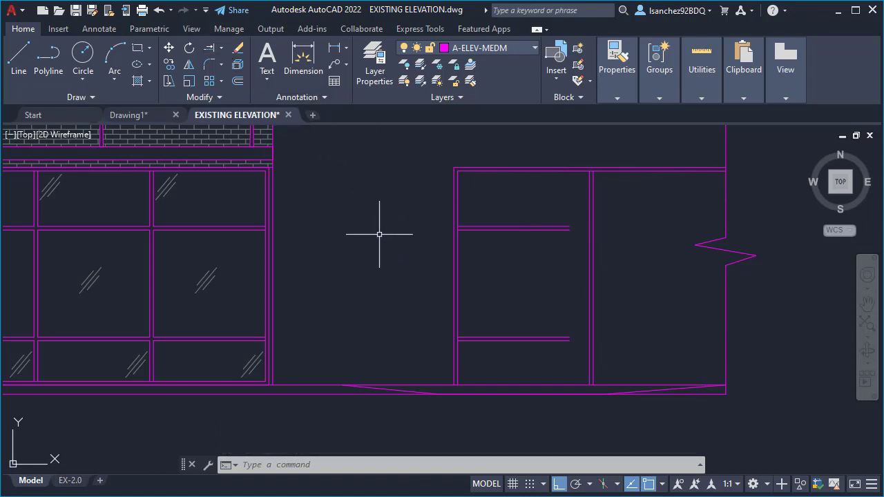
- Extend the four copied horizontal lines with fence selections to the near and then the far line of the new storefront's vertical mullion
text(E)
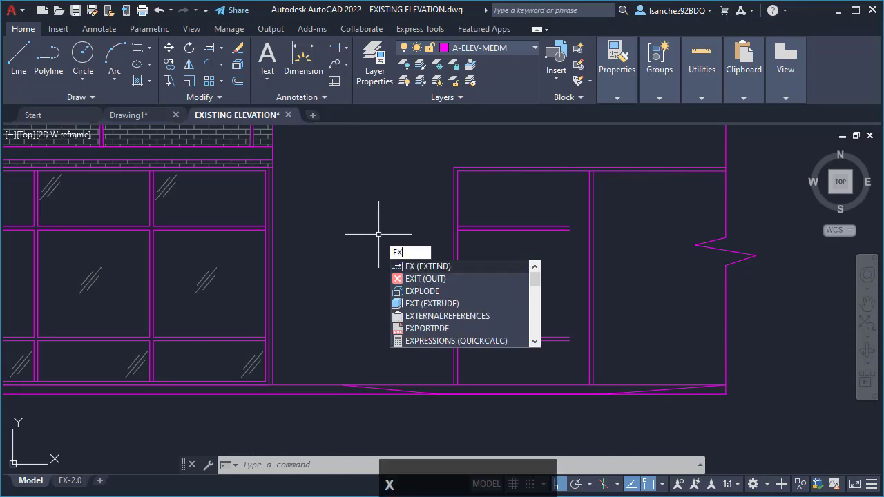
text(X)
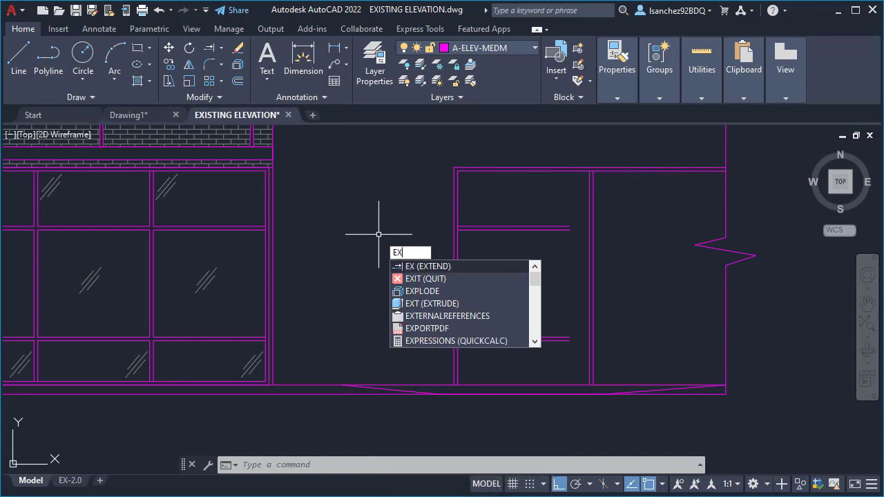
key(Return)
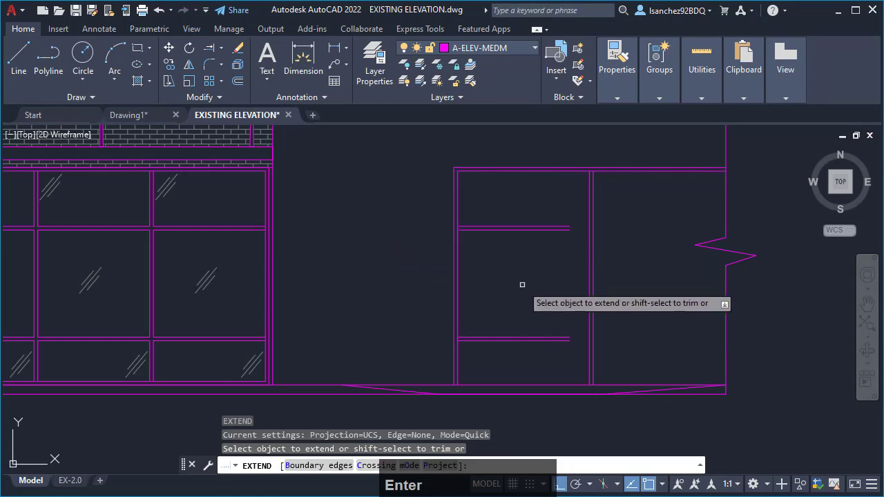
click(529, 358)
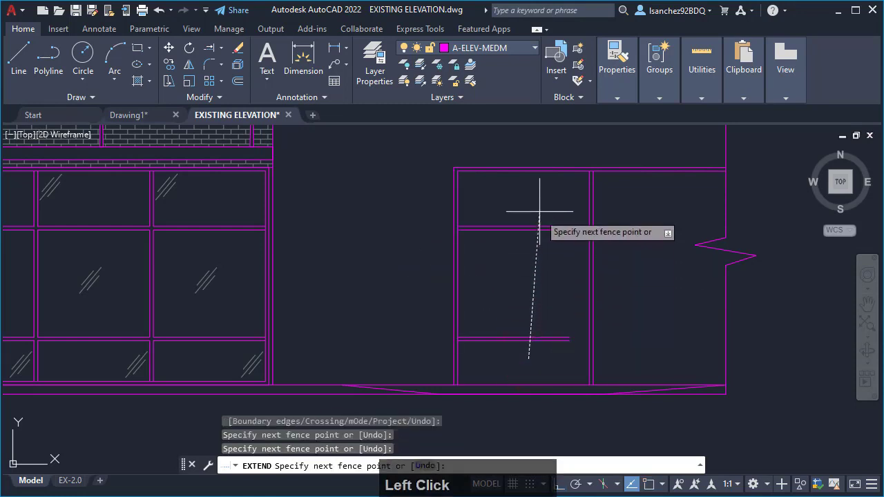
click(549, 190)
key(Return)
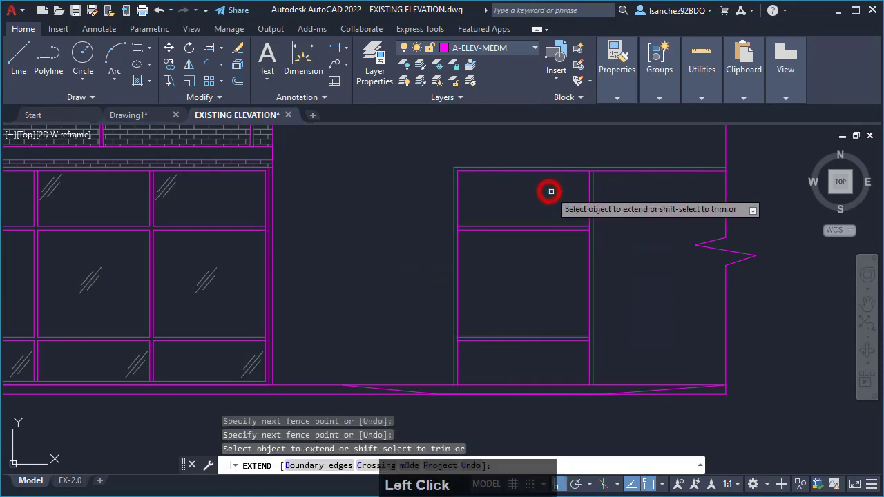
click(579, 355)
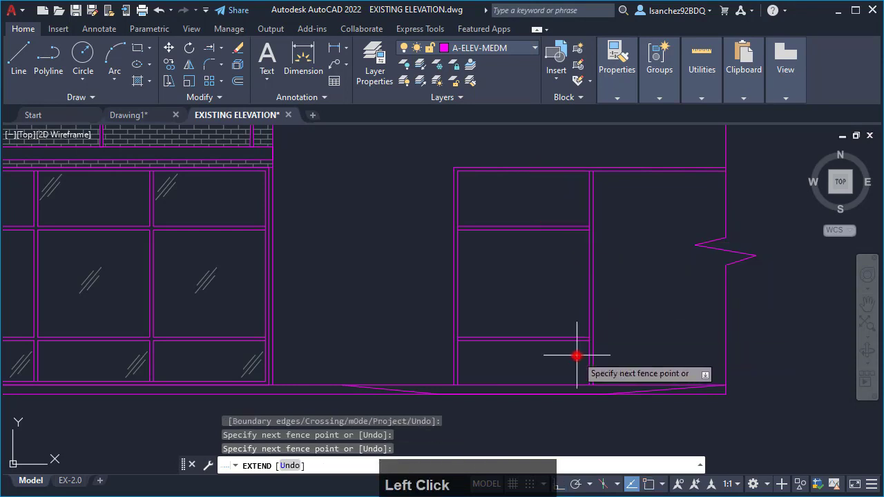
click(576, 202)
key(Return)
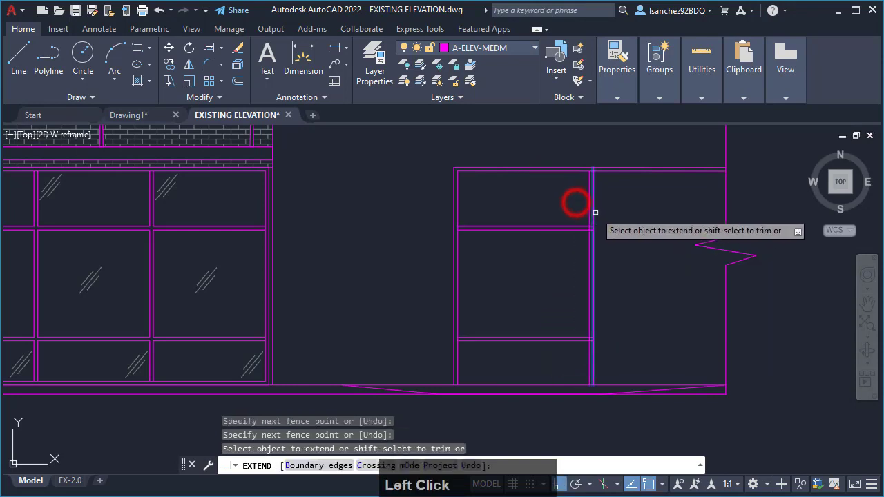
- Extend the four horizontal mullion lines past the vertical mullion to the elevation's right edge line, using a fence selection
scroll(588, 228, up, 3)
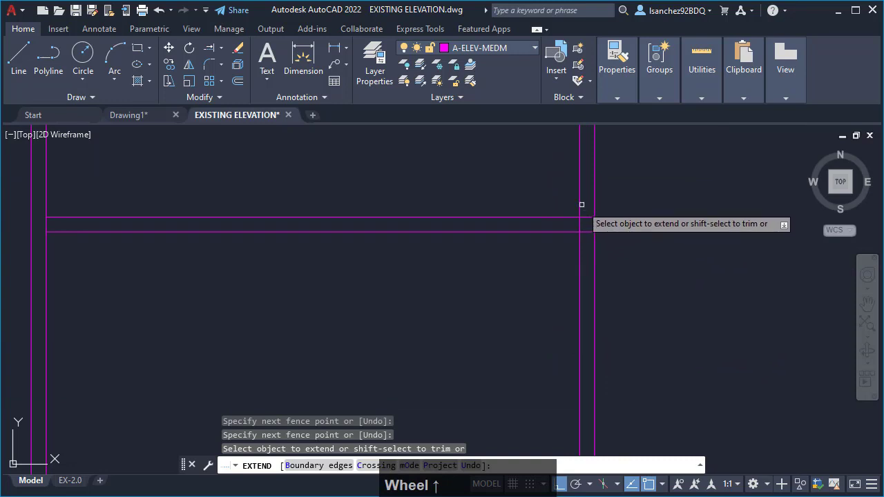
scroll(588, 217, down, 3)
scroll(588, 221, down, 2)
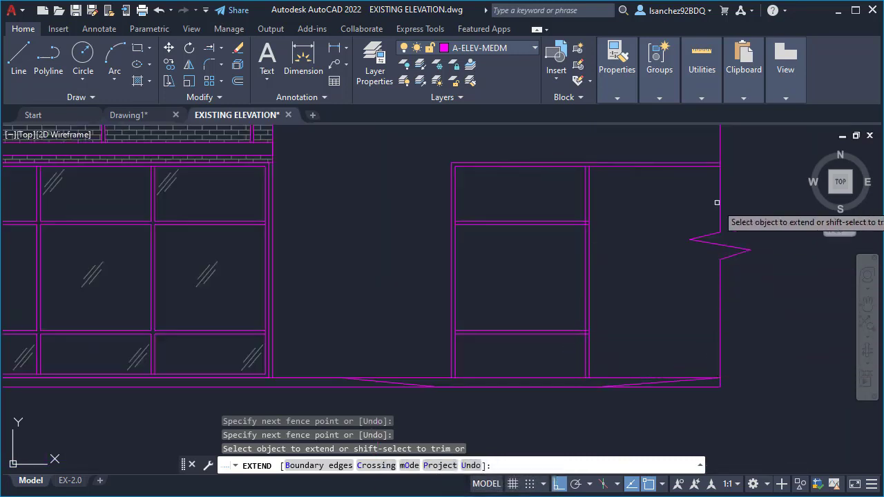
click(561, 358)
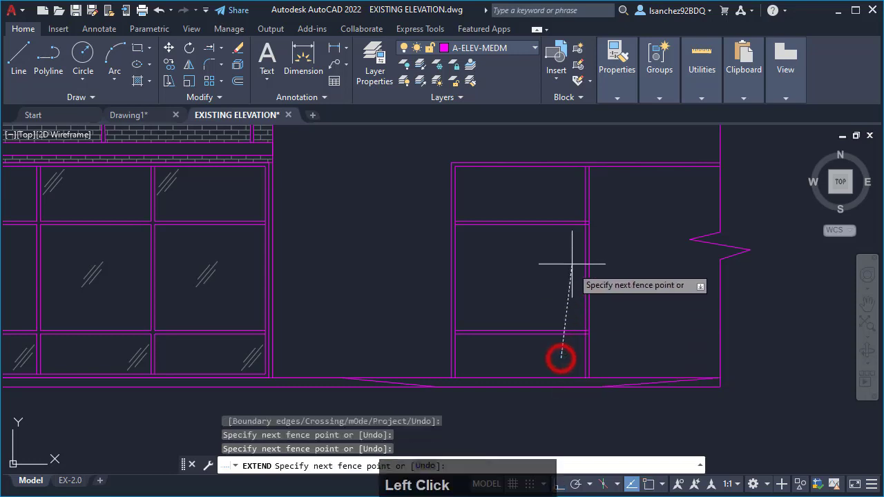
click(567, 199)
key(Return)
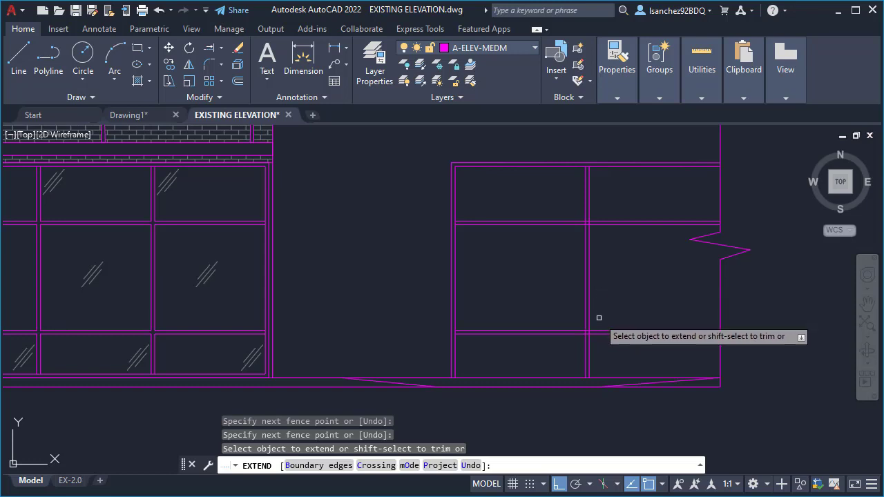
- Trim the four line segments inside the lower mullion intersection of the new storefront without leaving the Extend command
scroll(592, 325, up, 6)
scroll(577, 344, up, 2)
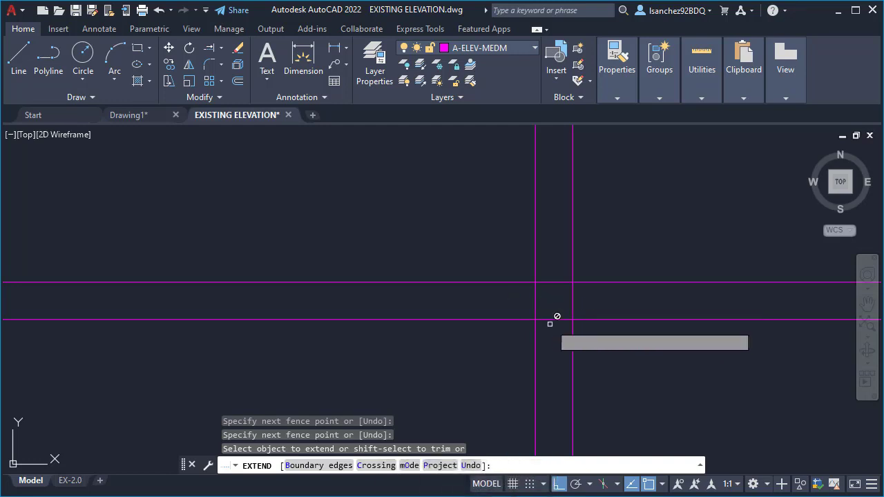
scroll(553, 321, down, 3)
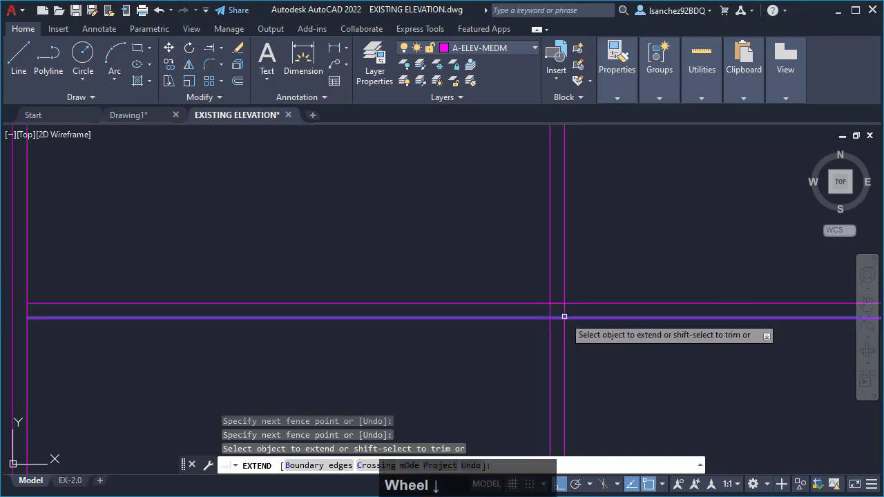
scroll(552, 315, down, 4)
middle_drag(592, 262, 545, 313)
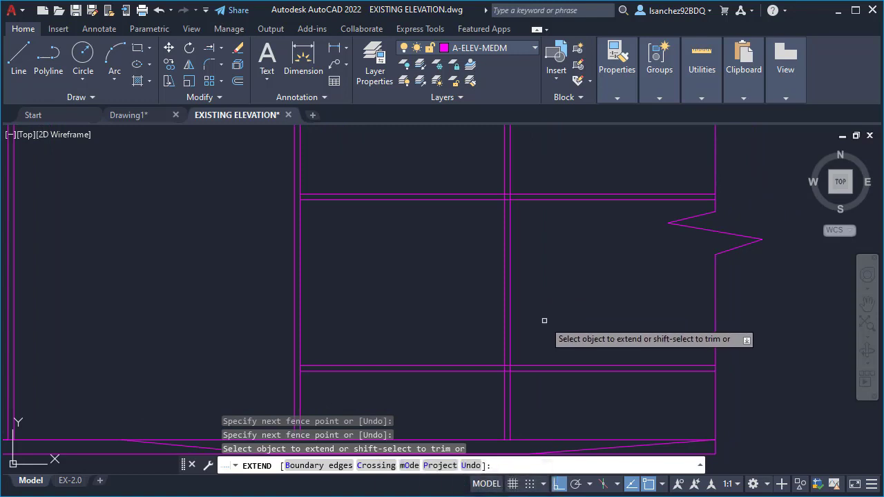
key(shift)
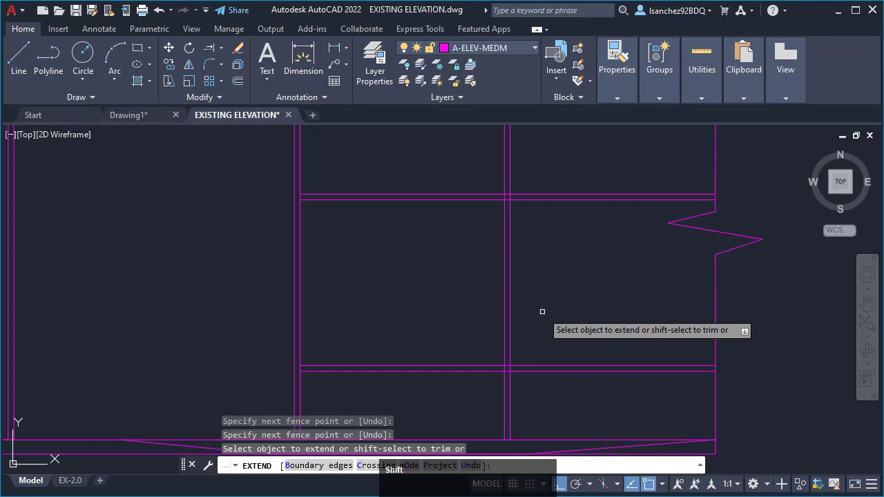
key(shift)
scroll(506, 373, up, 10)
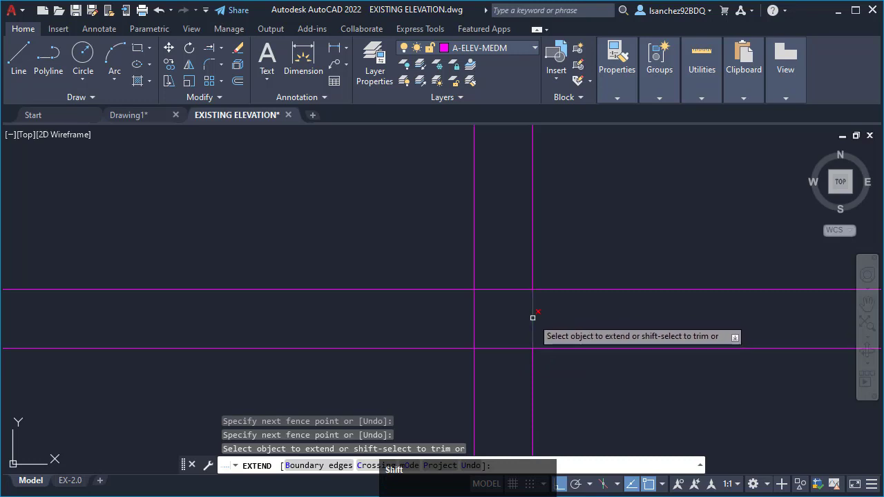
shift+click(533, 318)
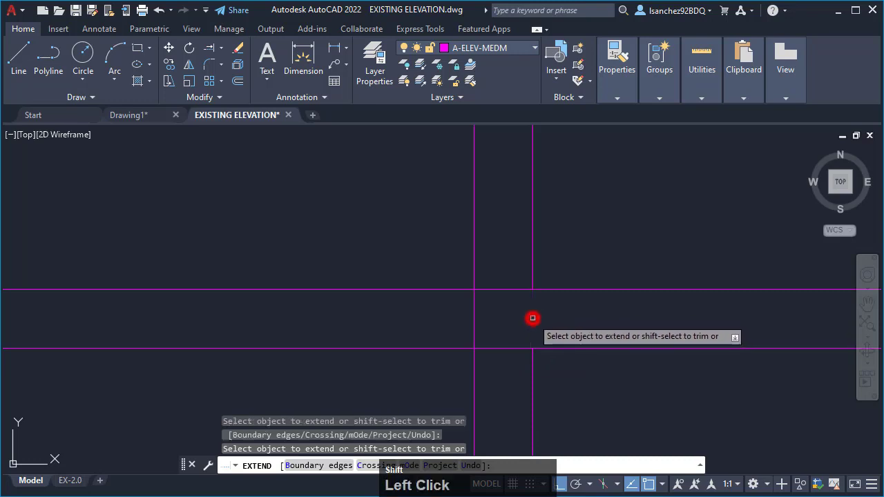
shift+click(474, 318)
shift+click(488, 349)
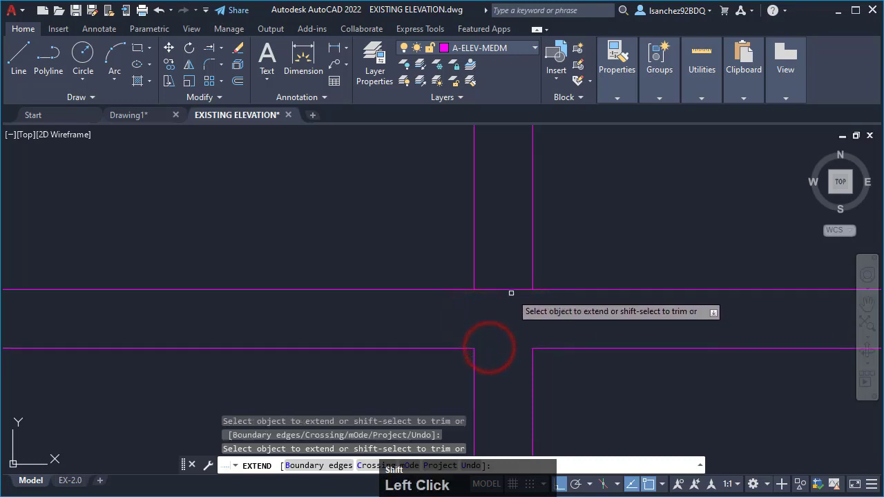
shift+click(515, 289)
- Trim the four line segments inside the new storefront's upper mullion intersection with fence selections, then end the Extend command
scroll(518, 373, down, 3)
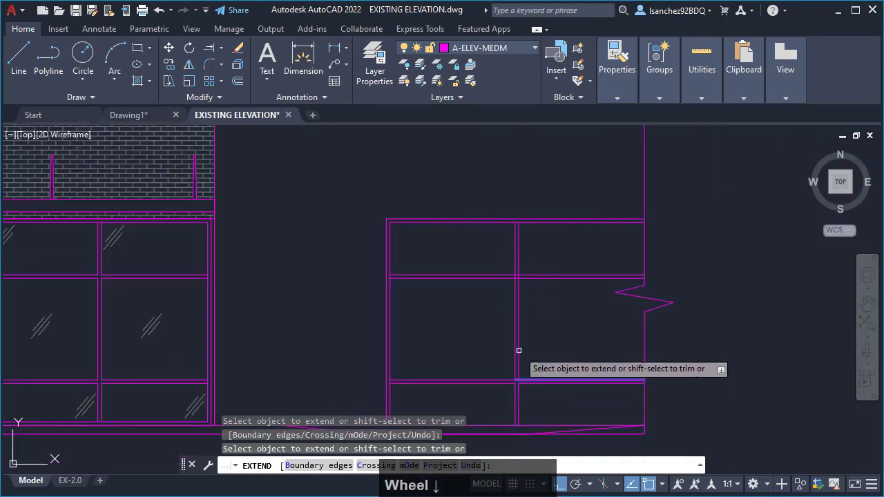
scroll(515, 311, up, 2)
scroll(513, 286, up, 8)
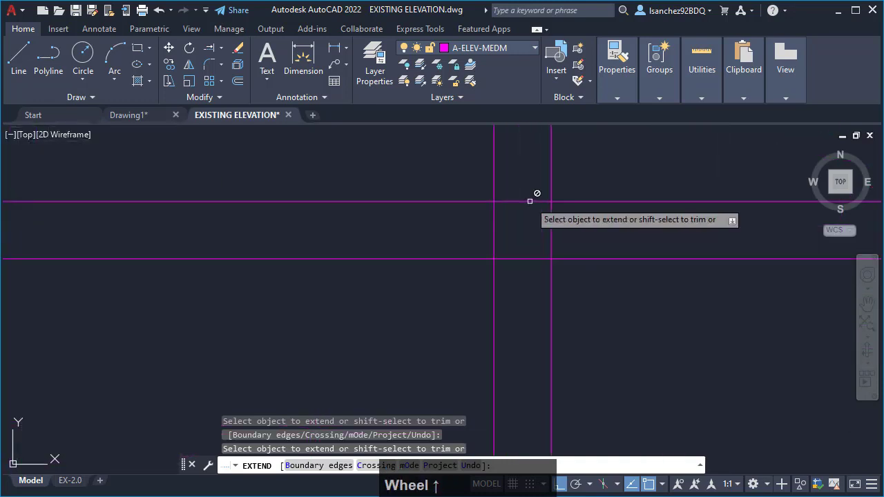
shift+click(588, 230)
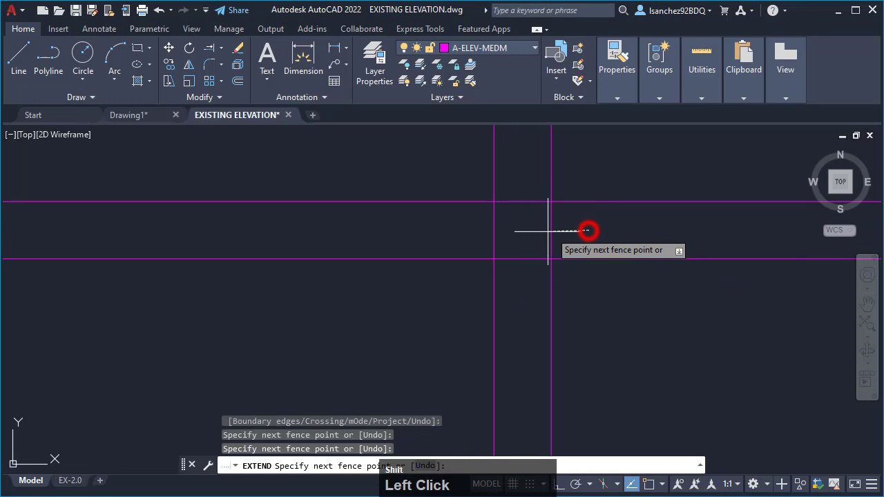
shift+click(464, 229)
shift+click(519, 290)
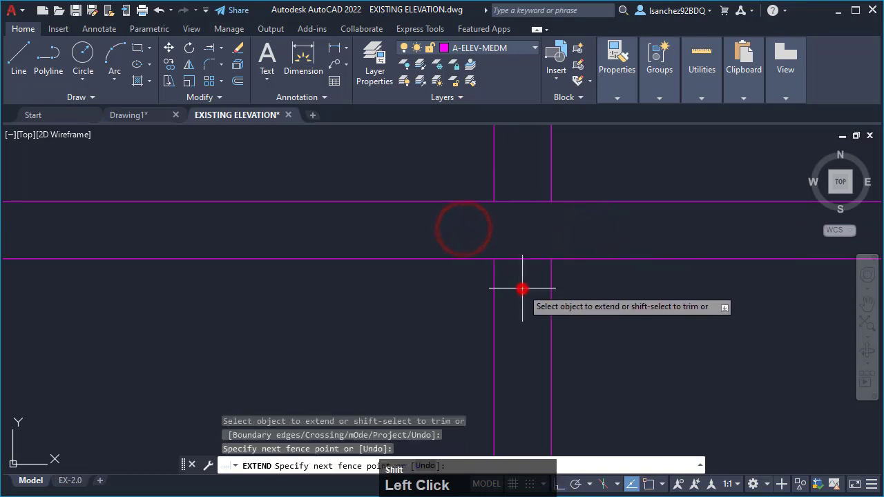
shift+click(525, 183)
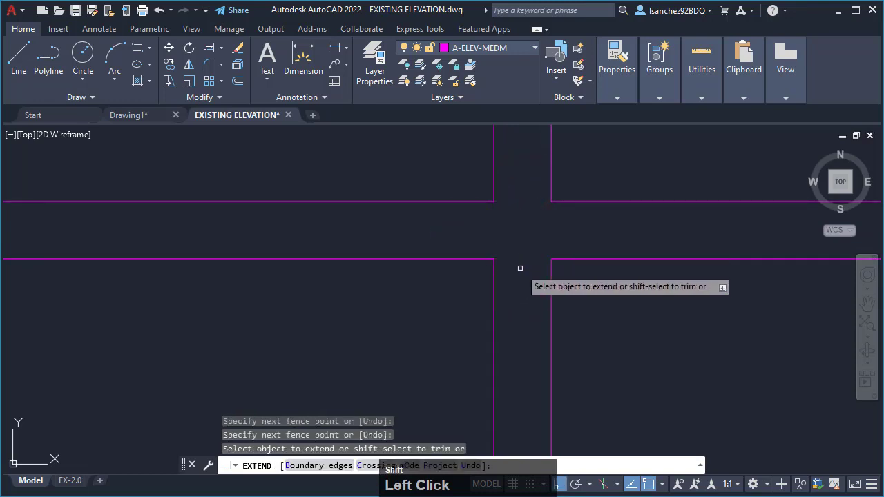
scroll(522, 290, down, 2)
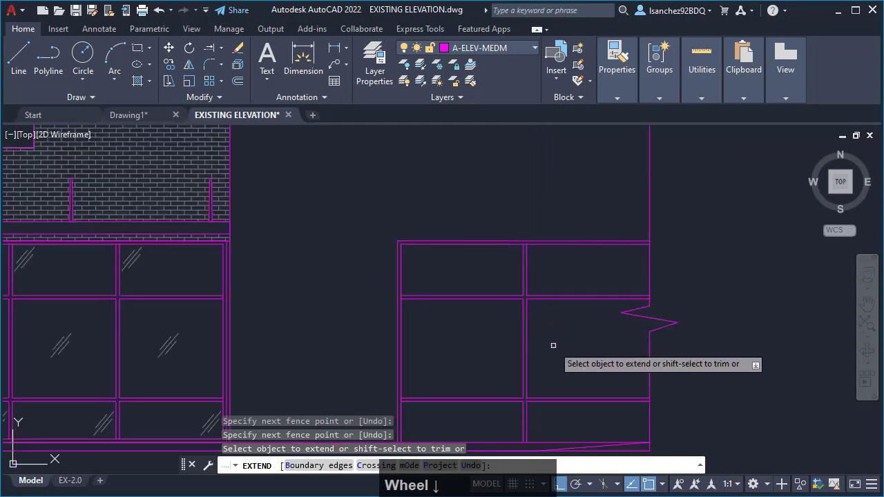
middle_drag(550, 344, 574, 296)
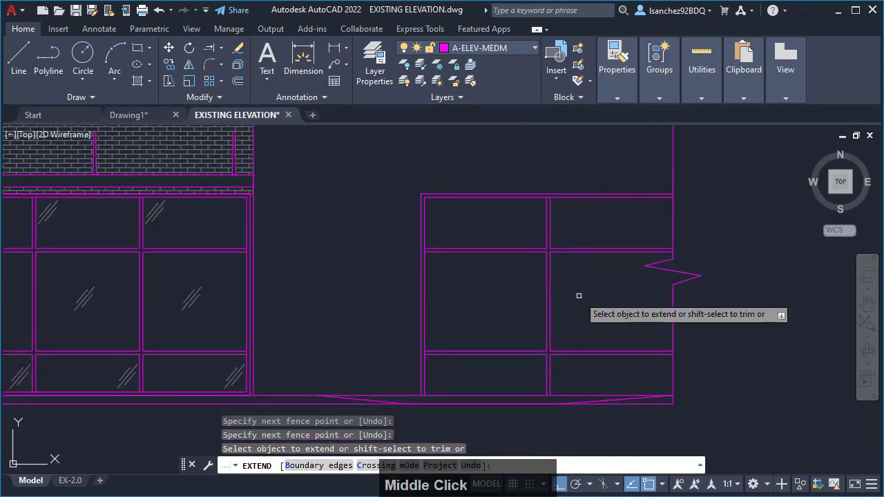
key(Escape)
- Examine the brick base between the two storefronts in the reference photo and compare it with the drawn elevation
scroll(584, 318, down, 4)
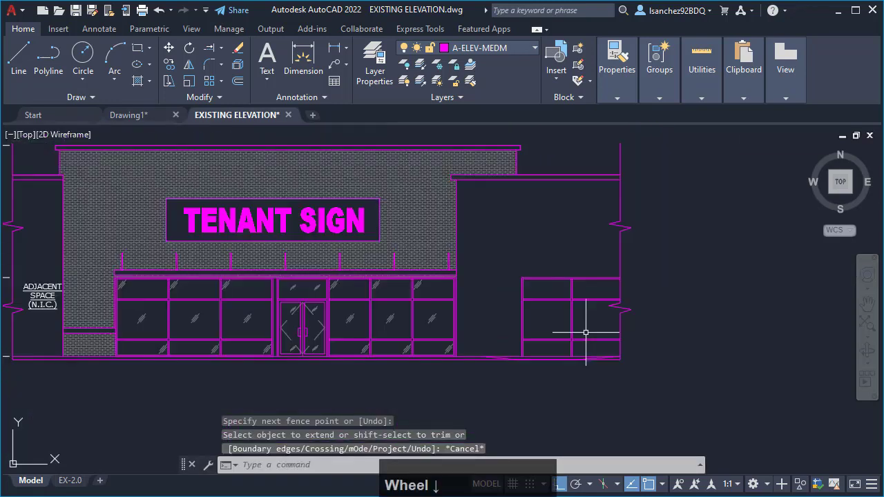
middle_drag(508, 254, 516, 313)
scroll(522, 352, down, 3)
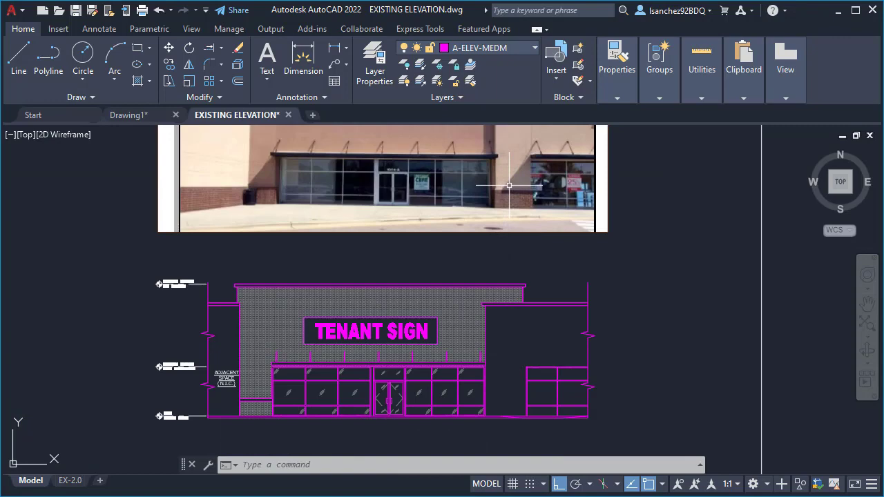
scroll(509, 185, up, 4)
scroll(460, 199, up, 2)
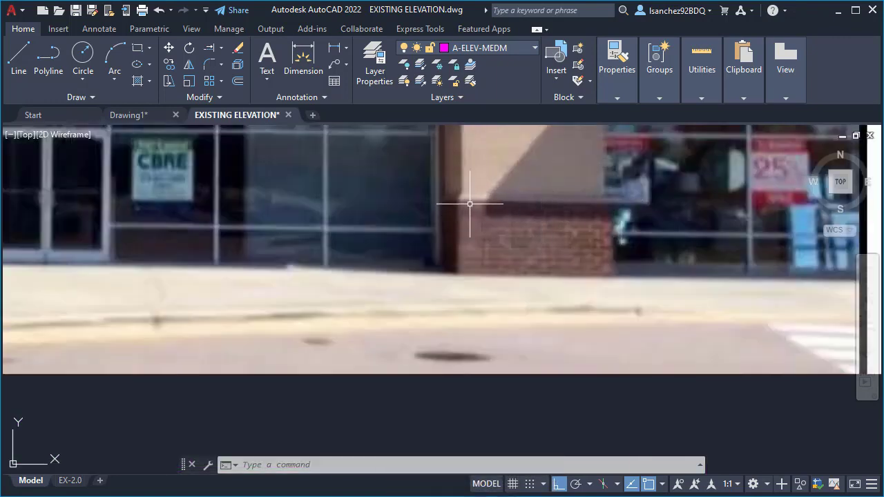
scroll(574, 203, down, 8)
scroll(539, 436, up, 2)
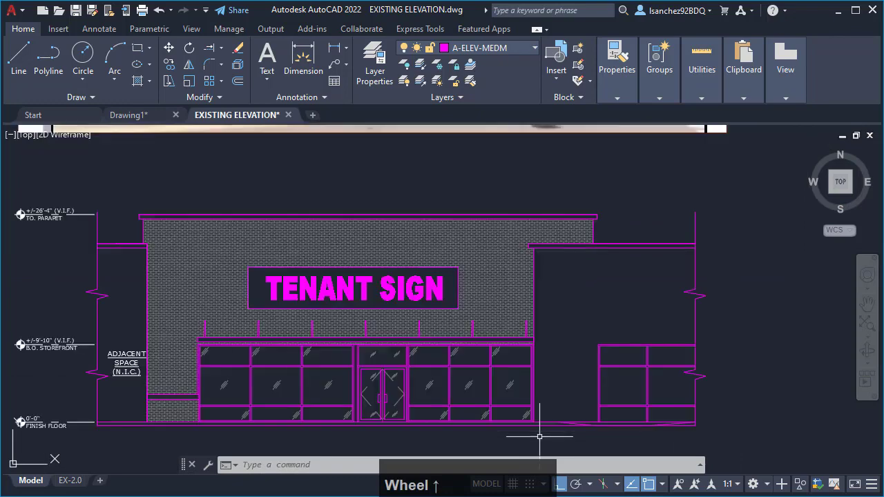
scroll(184, 430, up, 2)
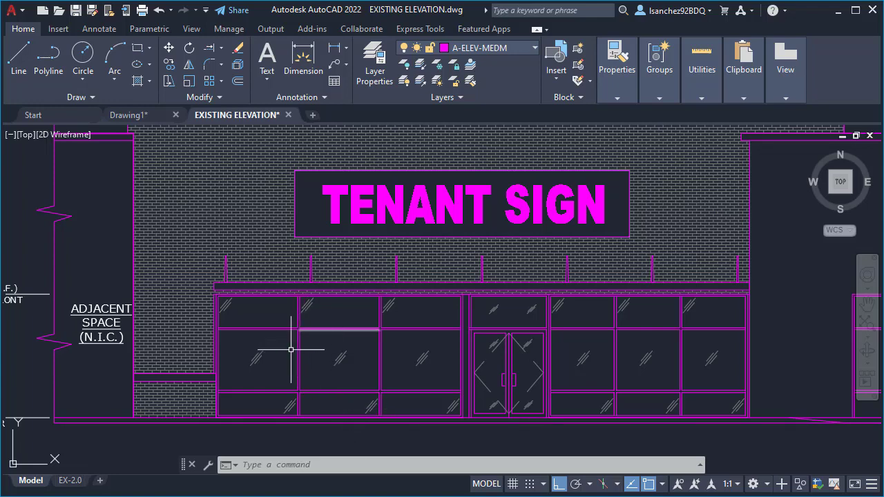
scroll(270, 357, down, 2)
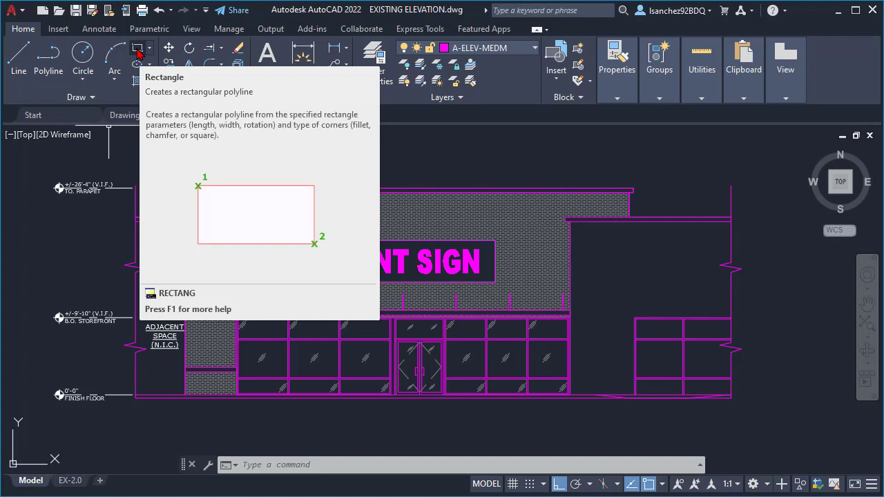
- Draw a rectangle about 6'-6 9/16" by 7 7/16" over the band between the brick areas left of the main storefront, snapping to opposite corners
click(137, 50)
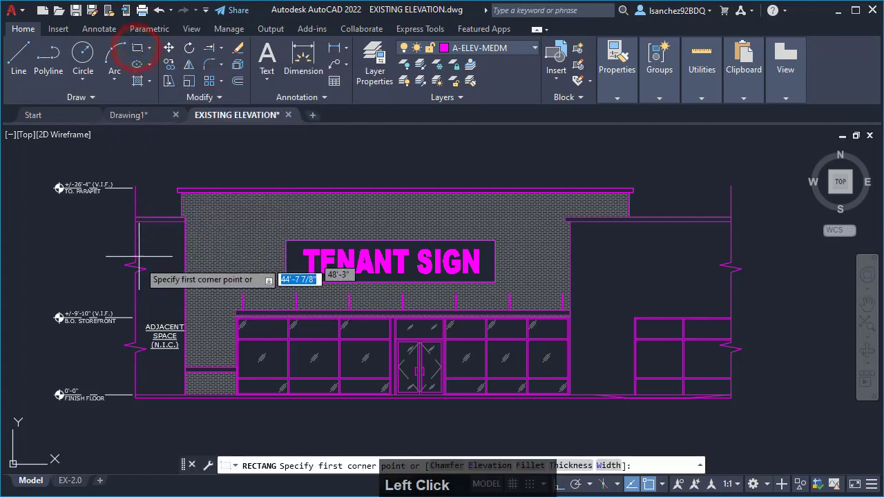
scroll(228, 376, up, 6)
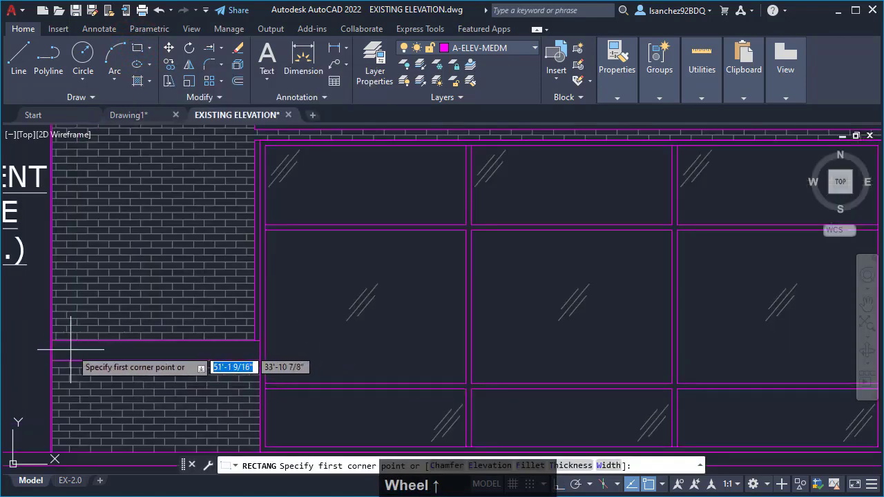
scroll(41, 351, up, 4)
scroll(51, 347, up, 2)
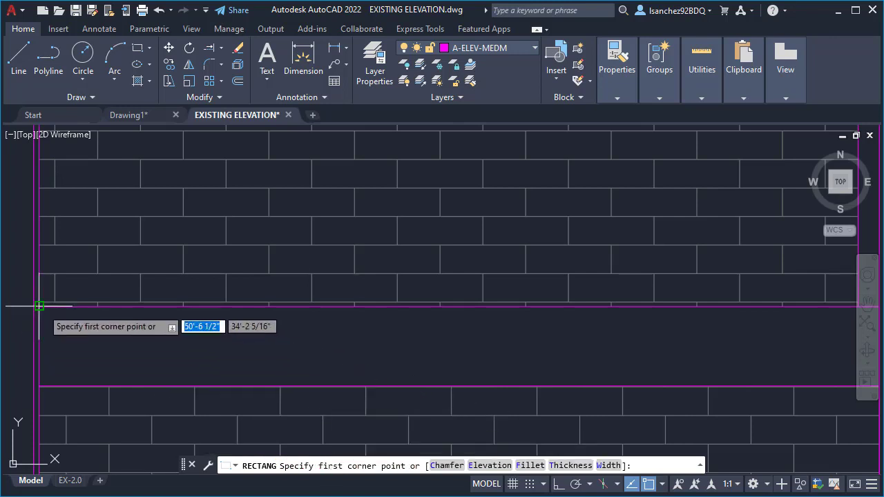
middle_drag(39, 306, 198, 322)
scroll(198, 323, up, 3)
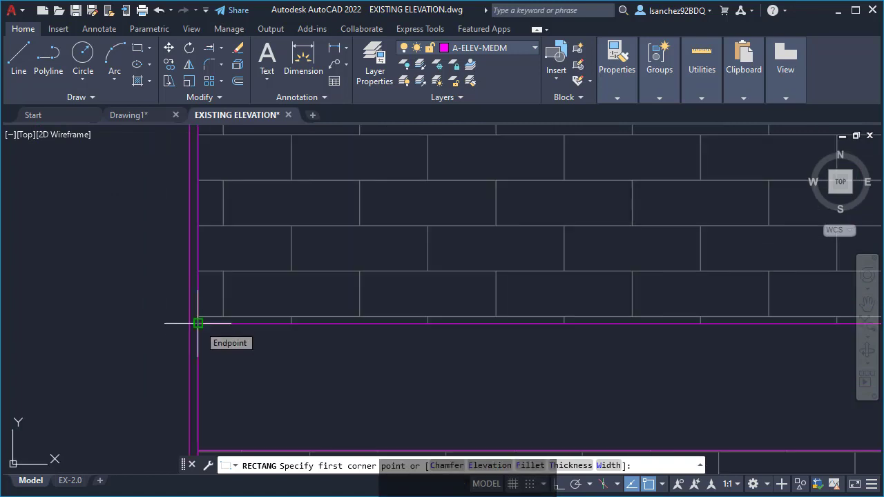
click(199, 322)
scroll(199, 324, down, 4)
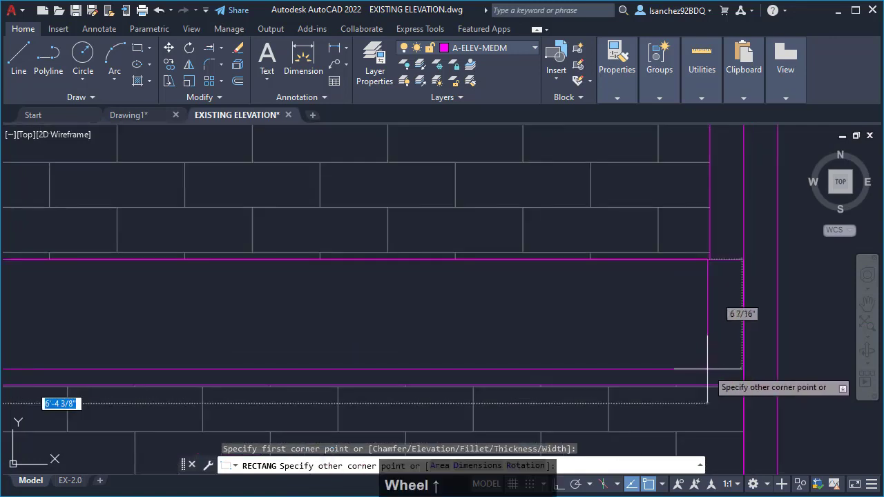
scroll(705, 365, up, 5)
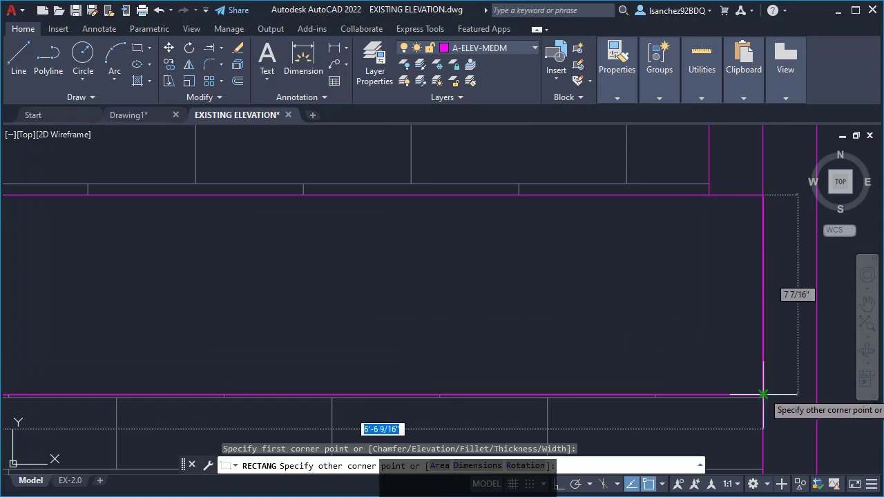
click(764, 395)
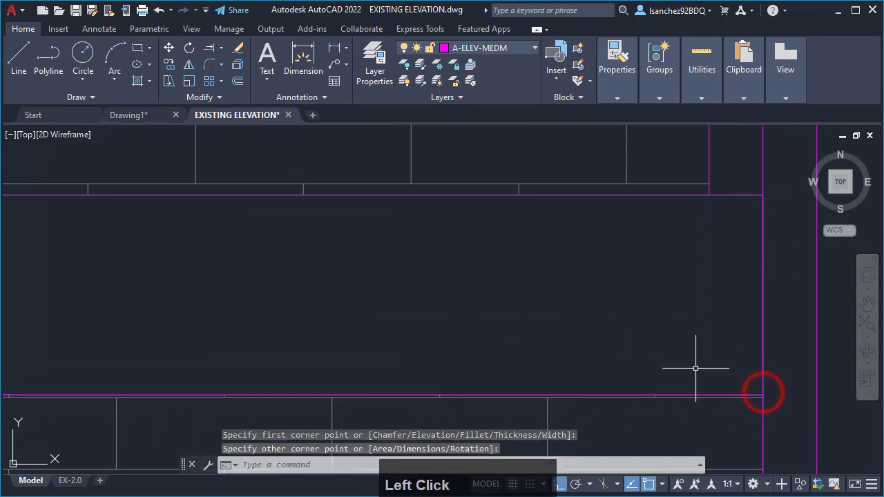
scroll(421, 361, down, 3)
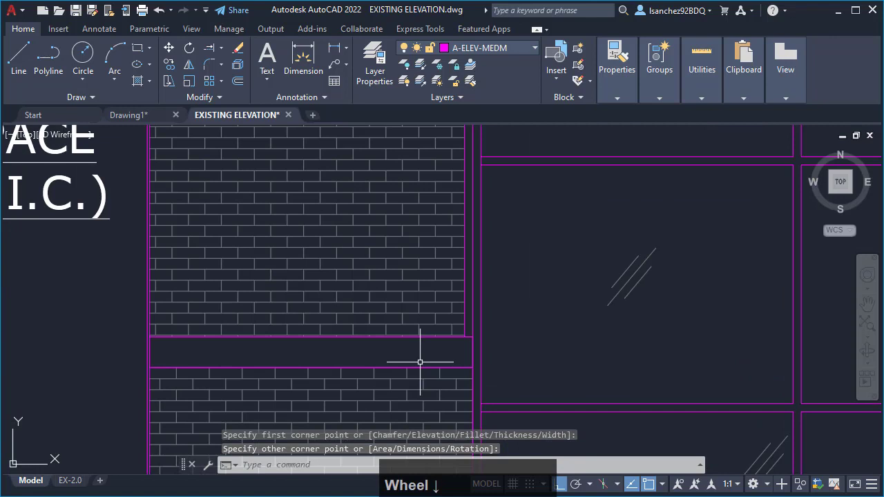
- Move the band rectangle horizontally by its upper-left corner to the vertical wall line at the main storefront's right side
click(452, 362)
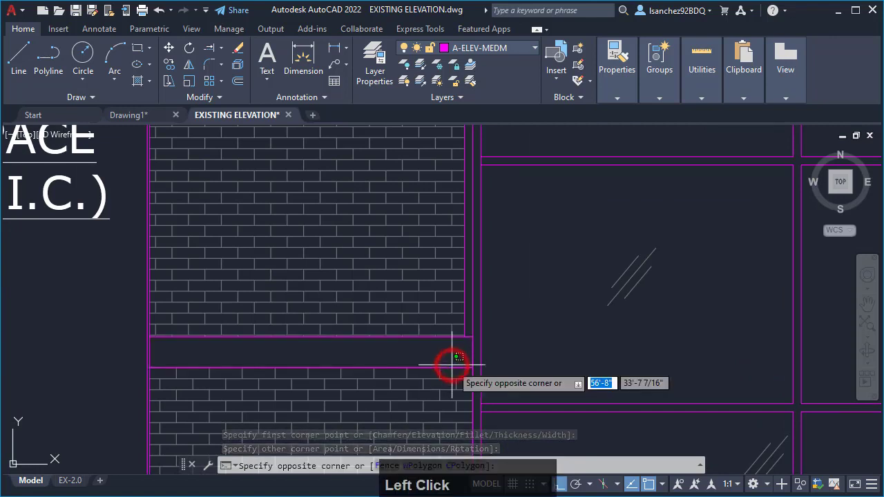
click(457, 367)
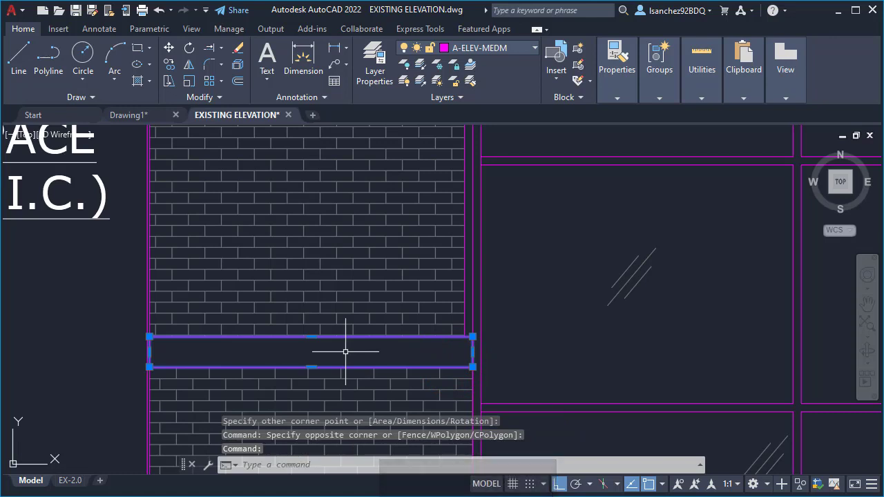
scroll(266, 352, down, 2)
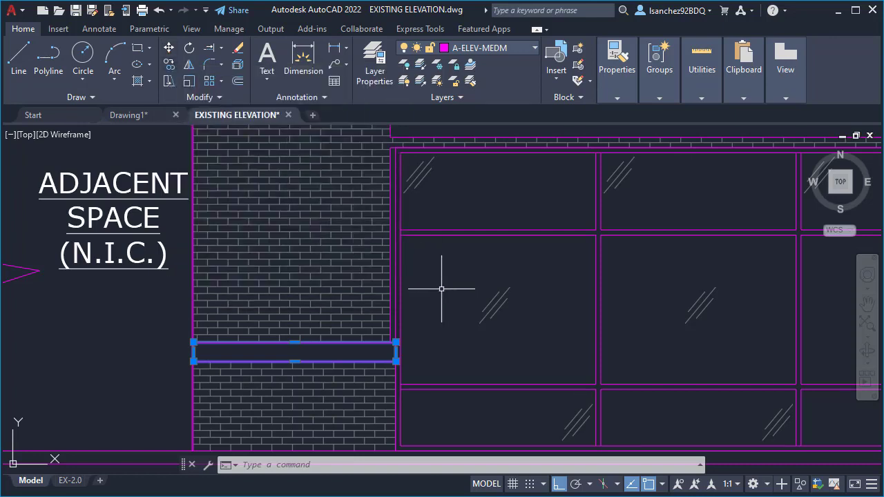
text(M)
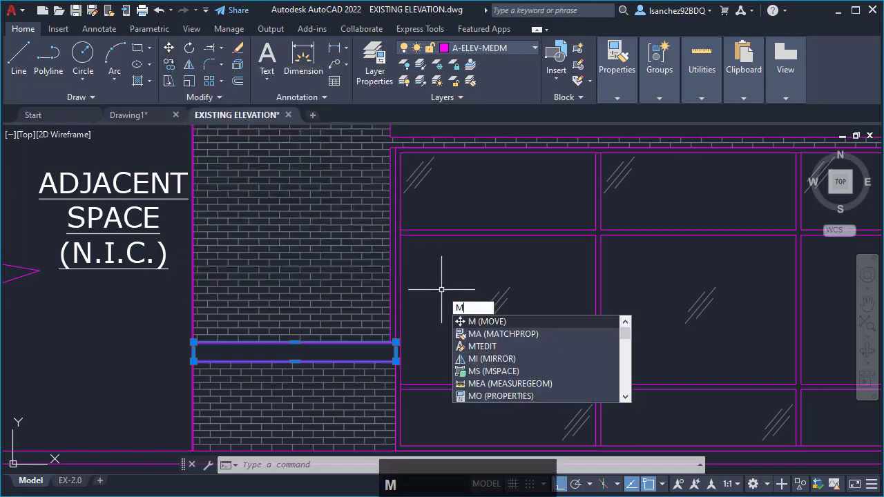
key(Return)
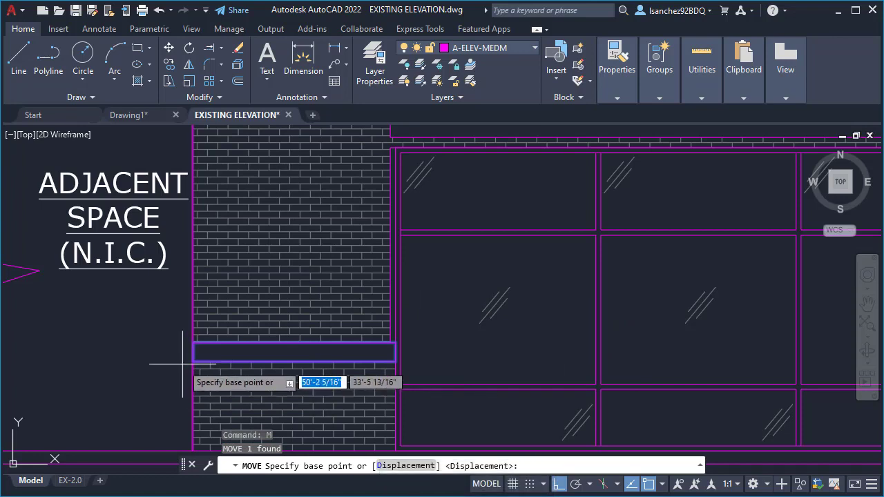
scroll(183, 364, up, 6)
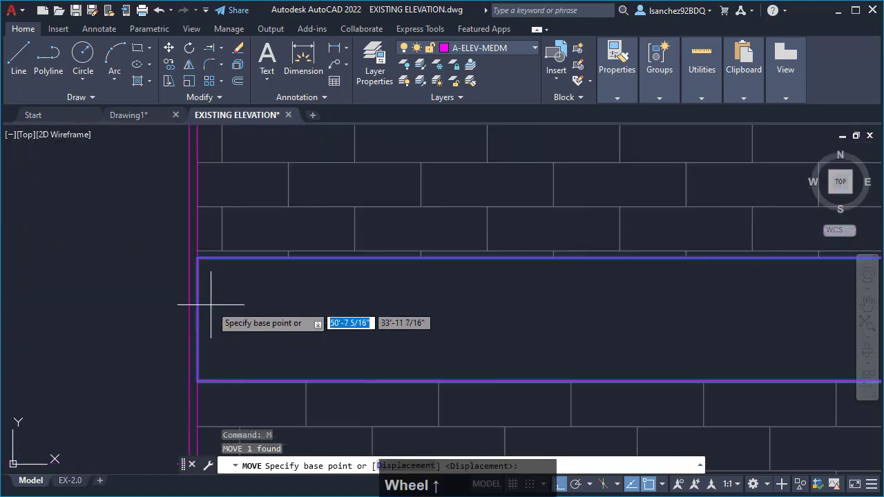
middle_drag(211, 304, 430, 292)
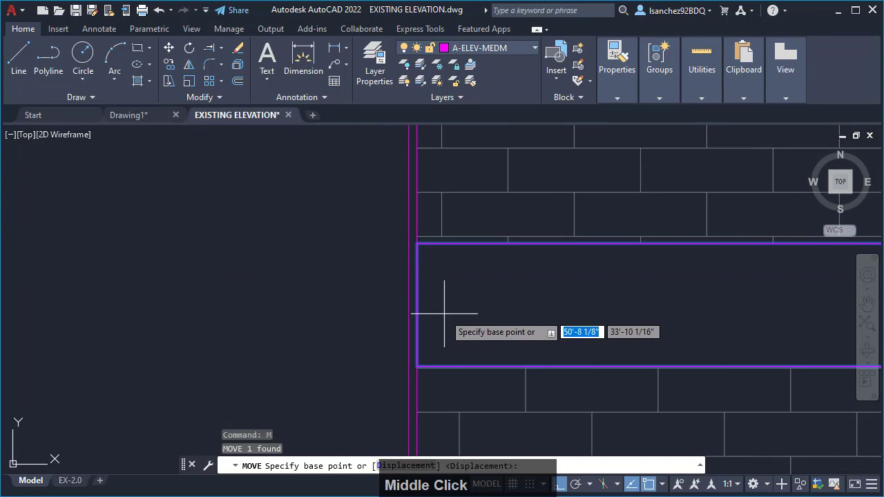
click(417, 243)
scroll(417, 244, down, 6)
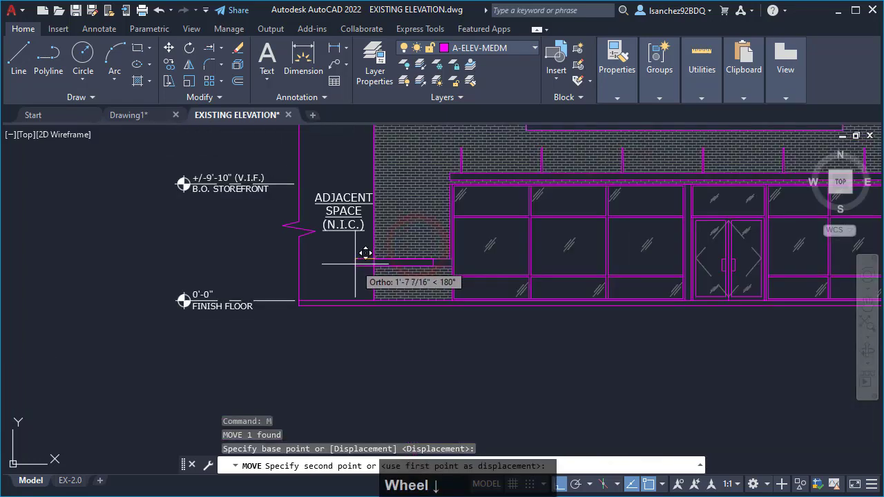
middle_drag(593, 253, 286, 292)
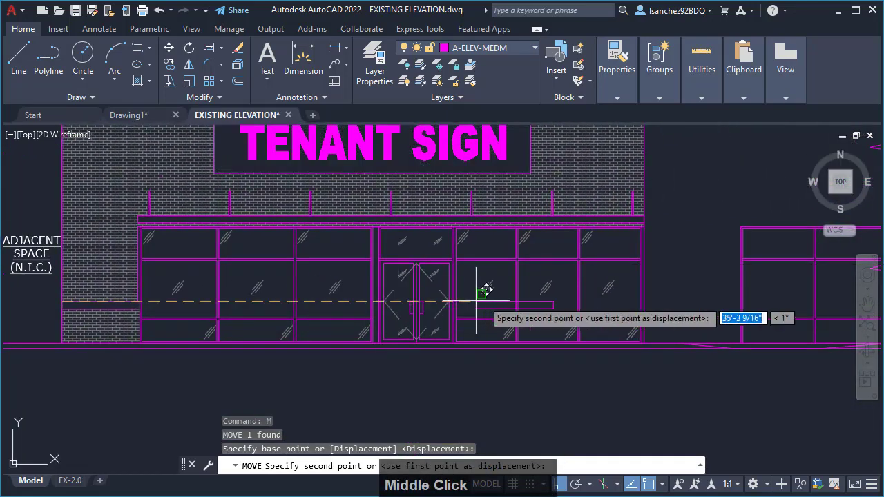
middle_drag(573, 289, 365, 306)
scroll(442, 317, up, 4)
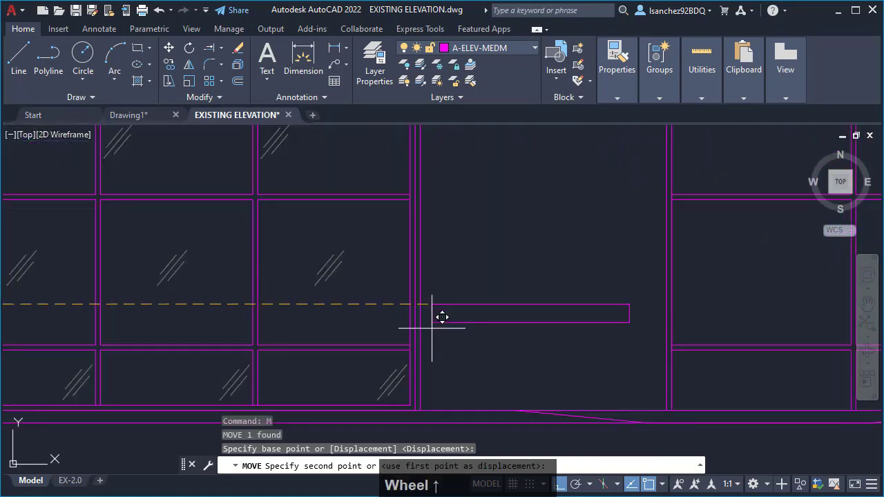
scroll(442, 317, up, 2)
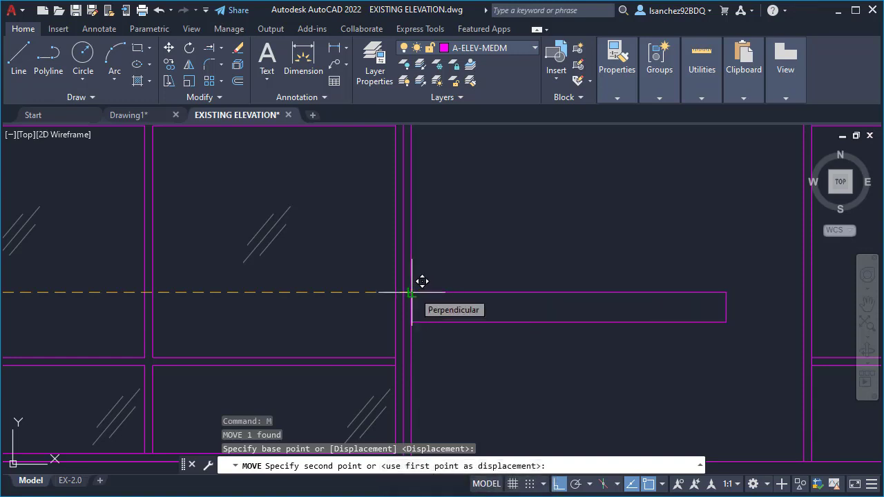
click(414, 292)
scroll(464, 338, down, 2)
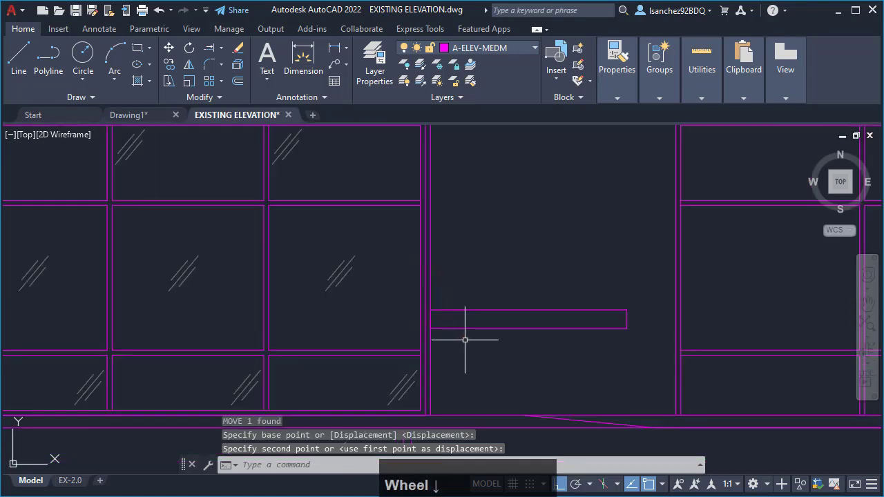
scroll(671, 335, up, 2)
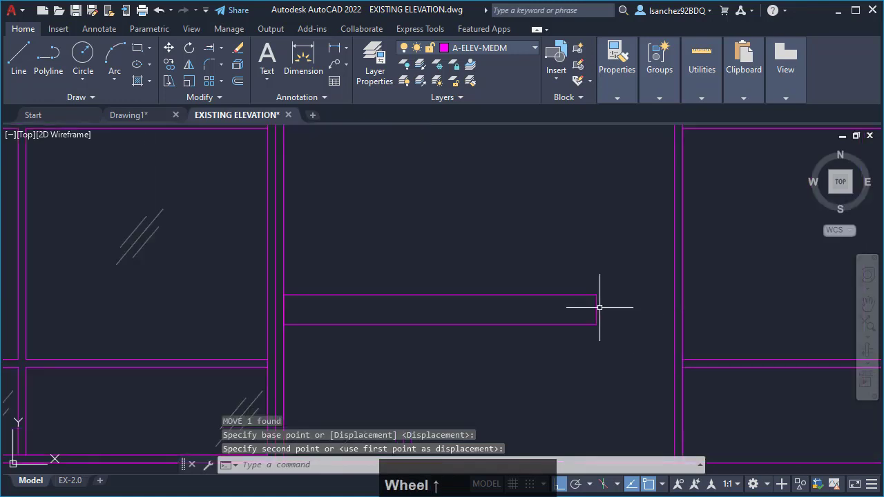
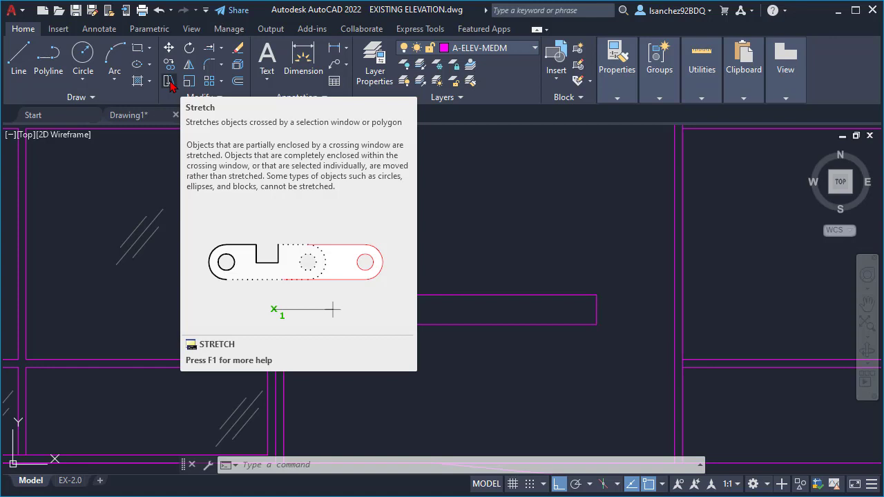
click(167, 82)
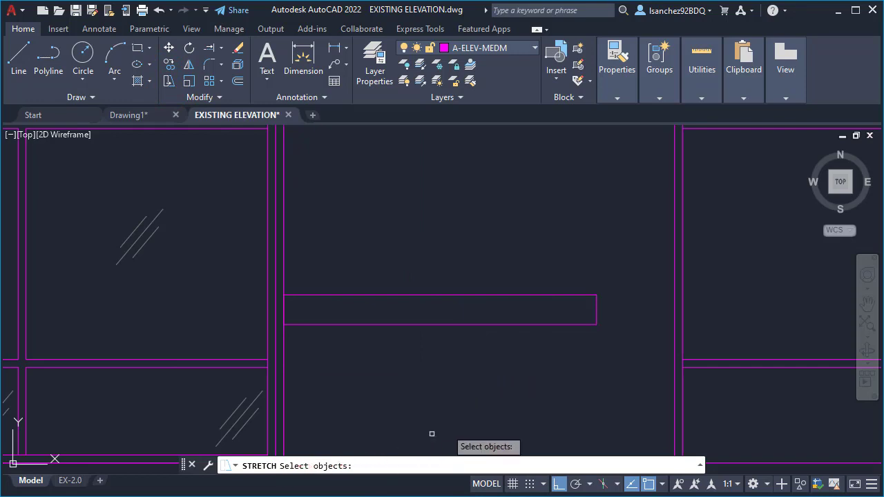
click(598, 308)
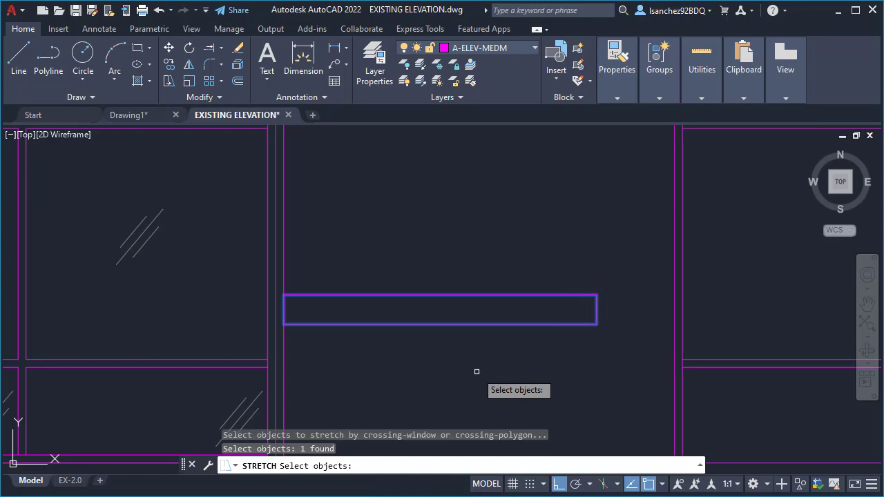
key(Return)
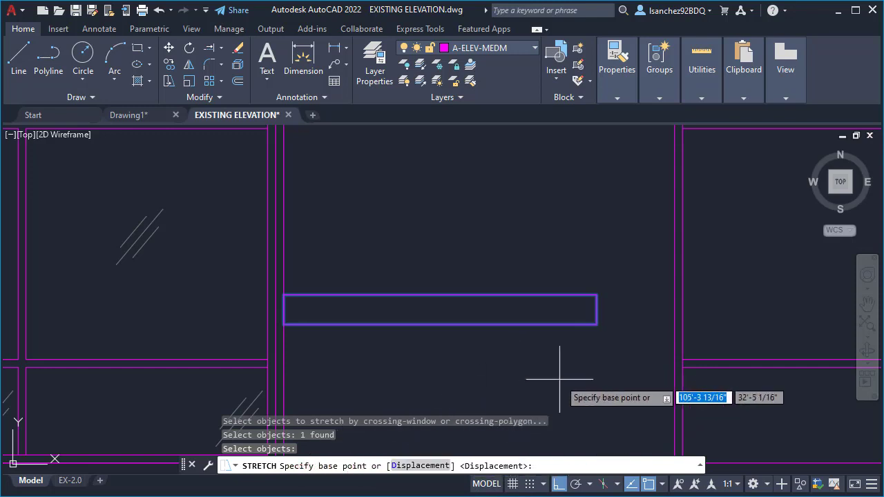
click(284, 323)
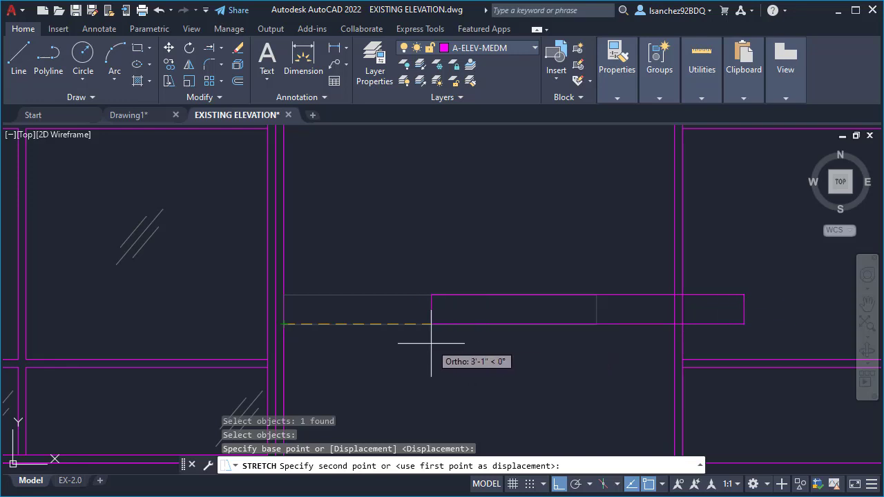
key(Escape)
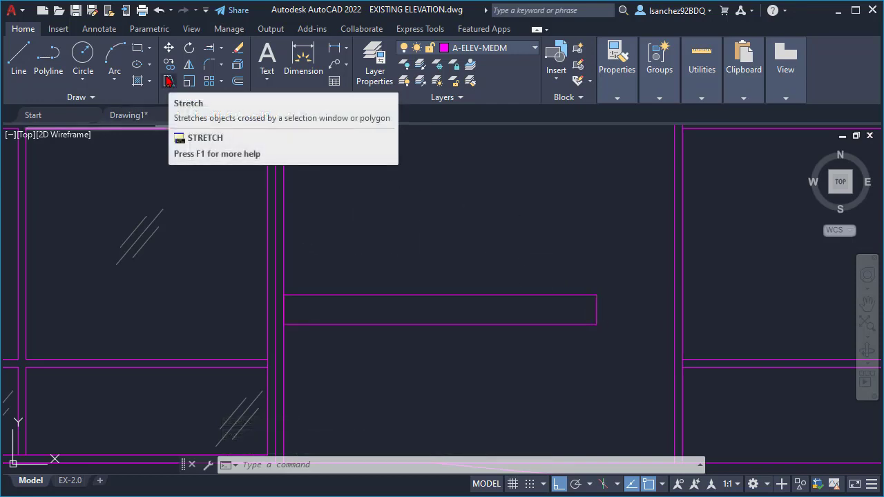
- Stretch the right end of the band rectangle horizontally, using a crossing window, to the neighbouring storefront's left vertical line
click(169, 82)
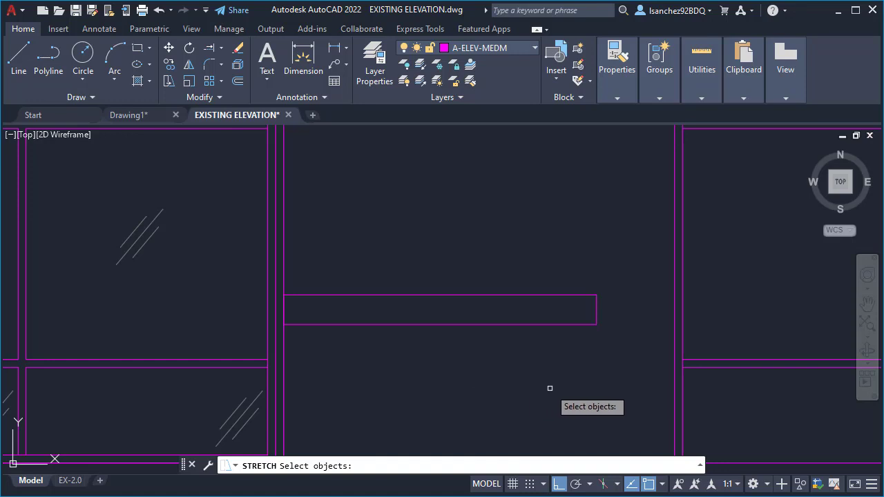
click(621, 357)
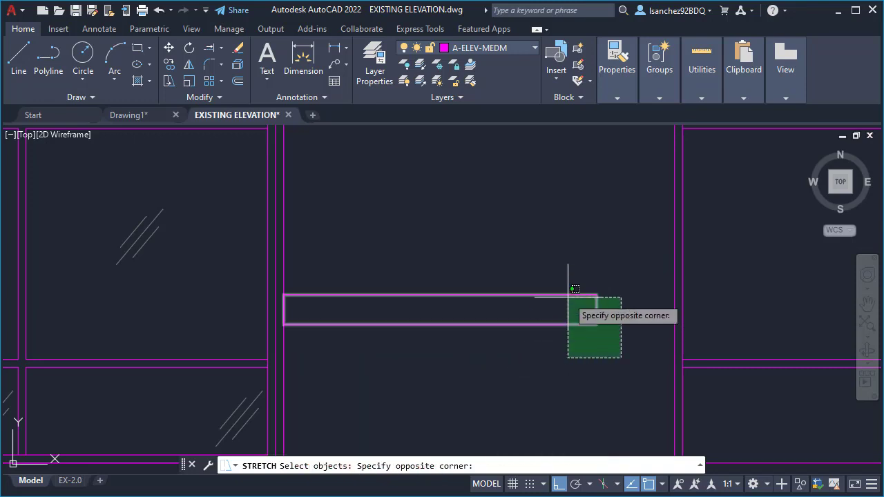
click(568, 244)
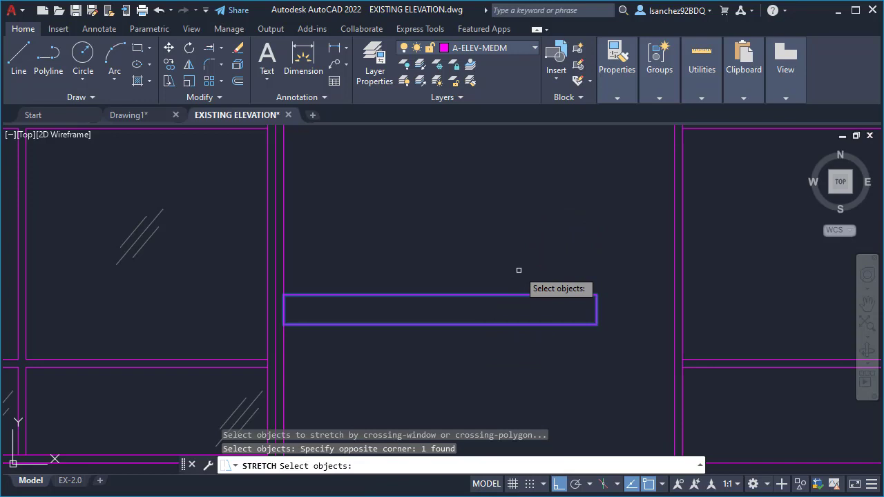
key(Return)
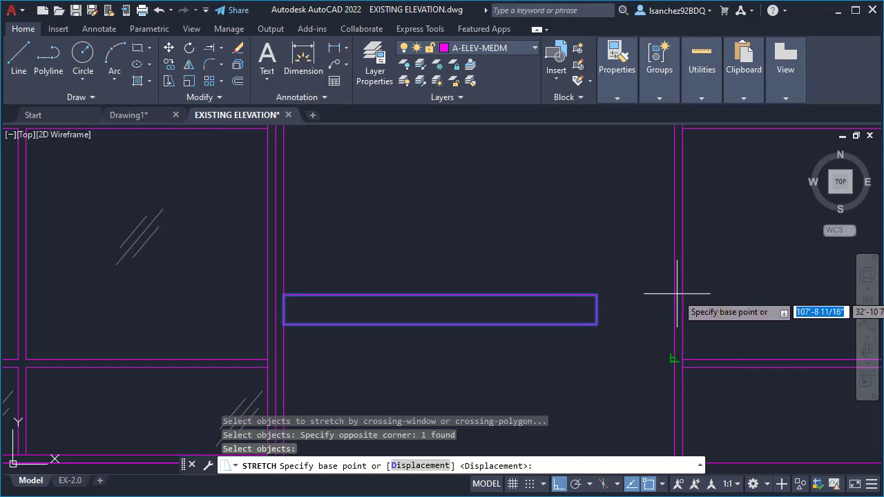
click(597, 296)
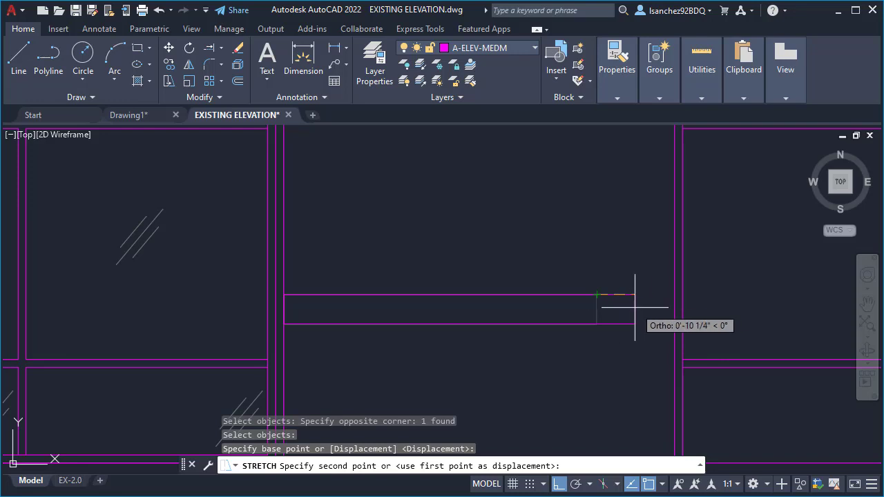
click(675, 295)
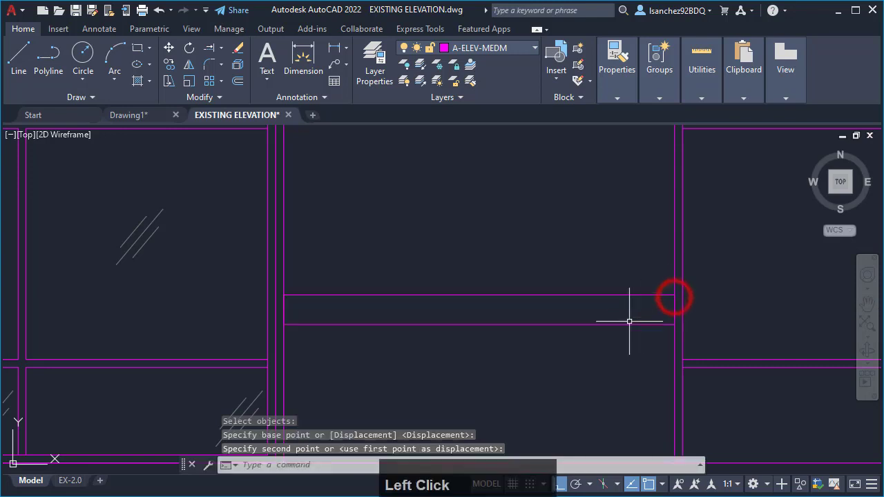
- Examine the existing brick hatch on the main facade, including its layer, pattern and scale, and compare it with the unfilled adjacent wall
scroll(594, 384, down, 3)
scroll(578, 389, down, 4)
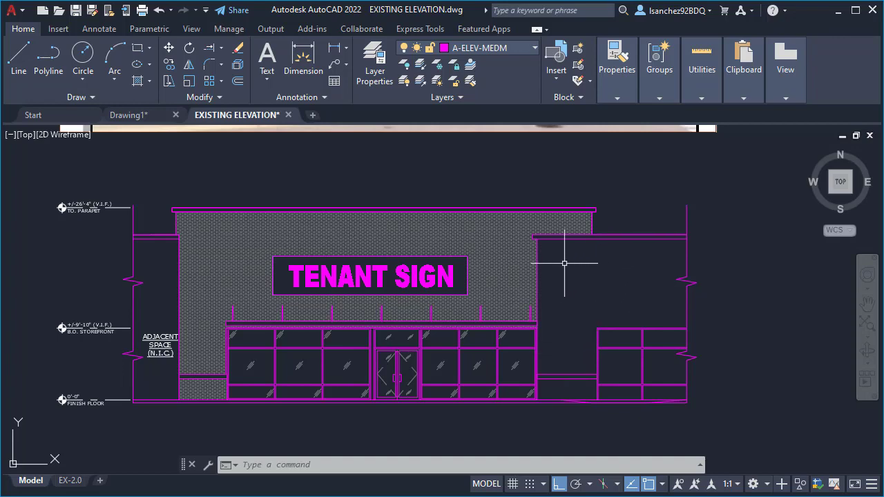
mouse_move(565, 263)
middle_down()
mouse_move(565, 277)
mouse_move(537, 280)
middle_up()
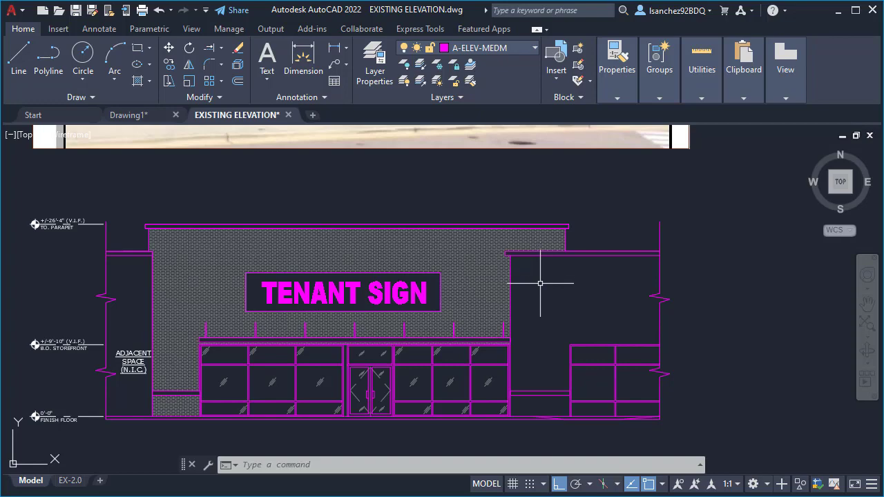
scroll(540, 283, up, 2)
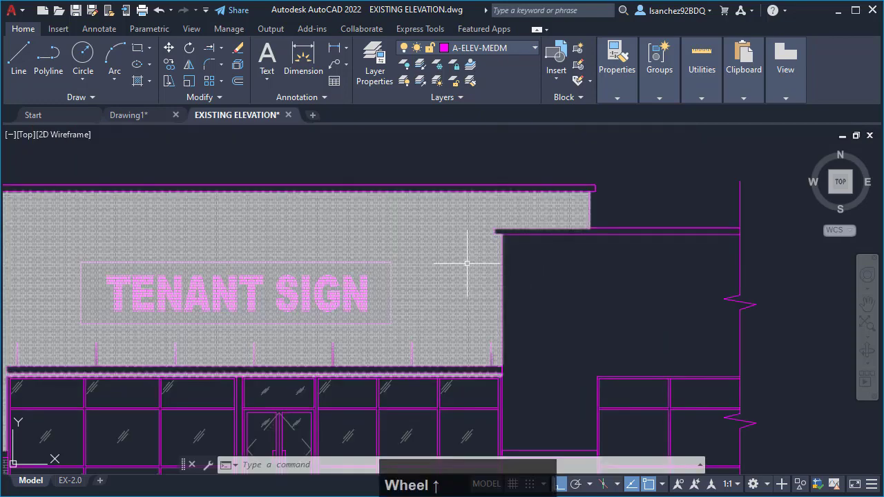
mouse_move(466, 234)
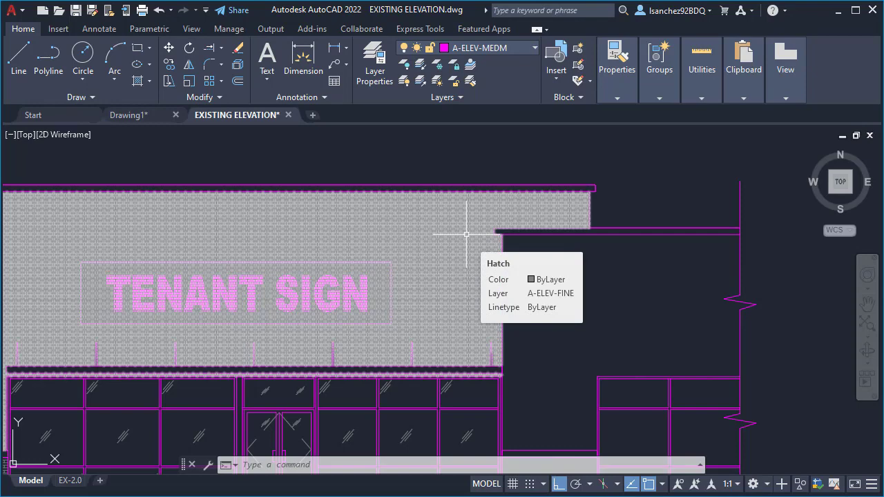
click(466, 234)
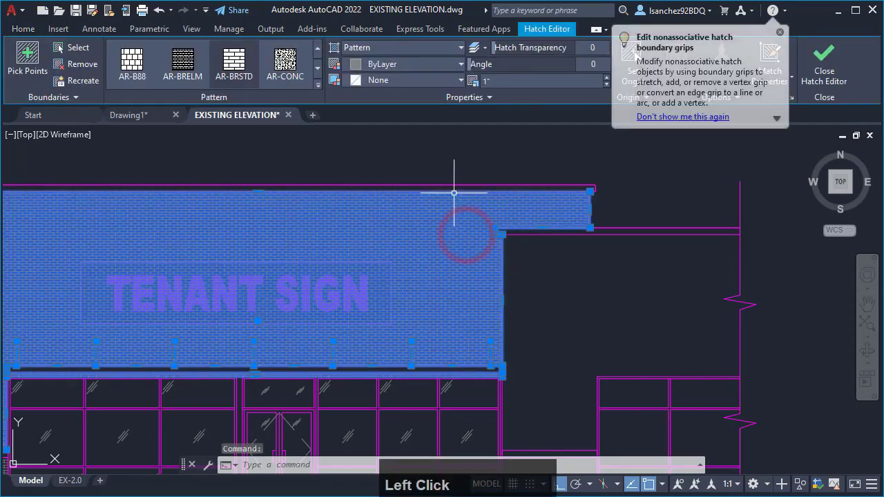
middle_drag(434, 145, 431, 154)
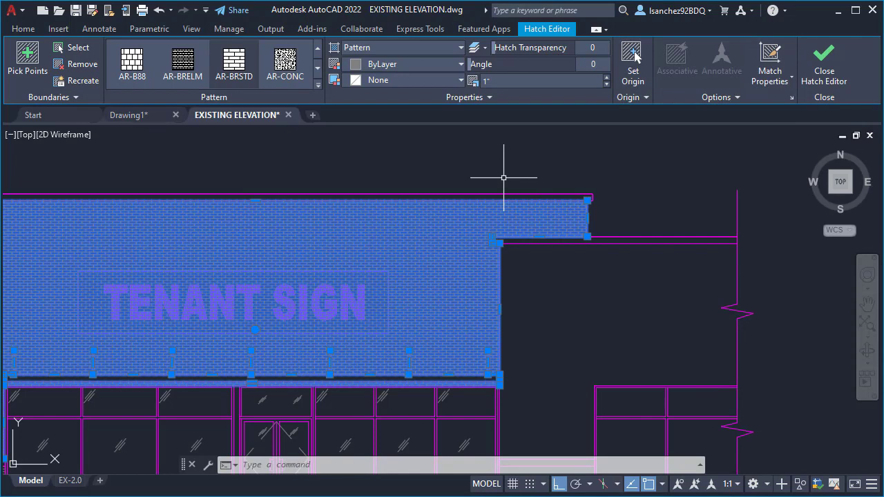
key(Escape)
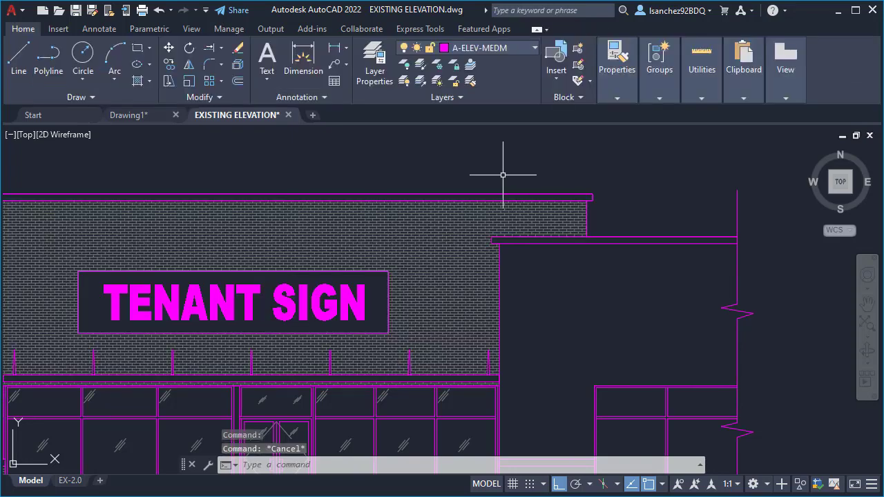
scroll(575, 312, down, 2)
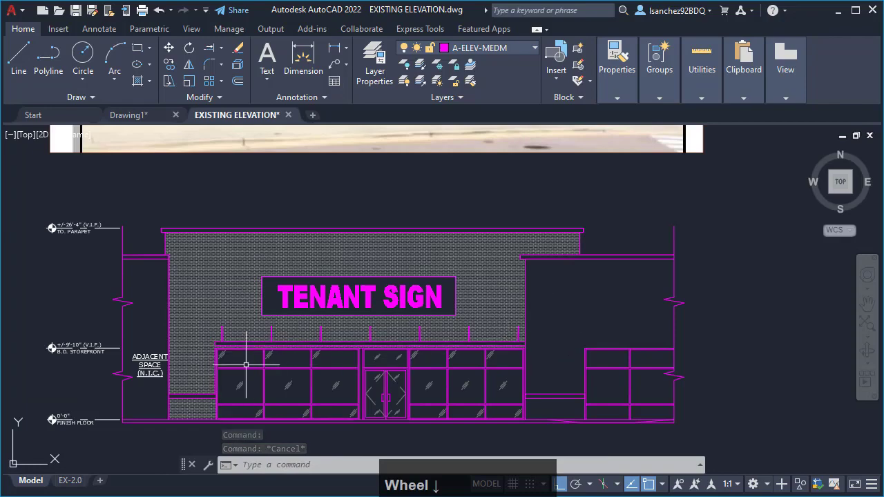
scroll(198, 365, up, 3)
scroll(216, 370, down, 1)
scroll(483, 380, down, 1)
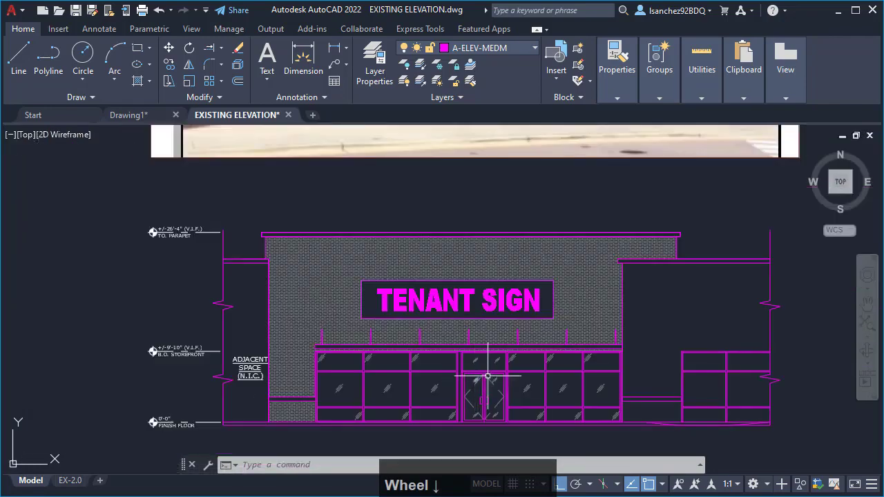
middle_drag(650, 321, 550, 341)
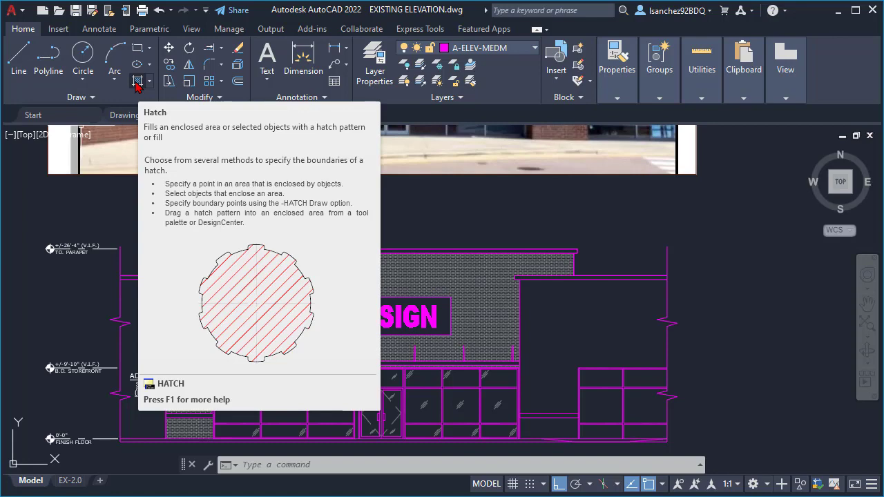
- Hatch the enclosed adjacent wall area above the band and the neighbouring storefront with the green ANSI31 pattern at scale 1"
click(137, 84)
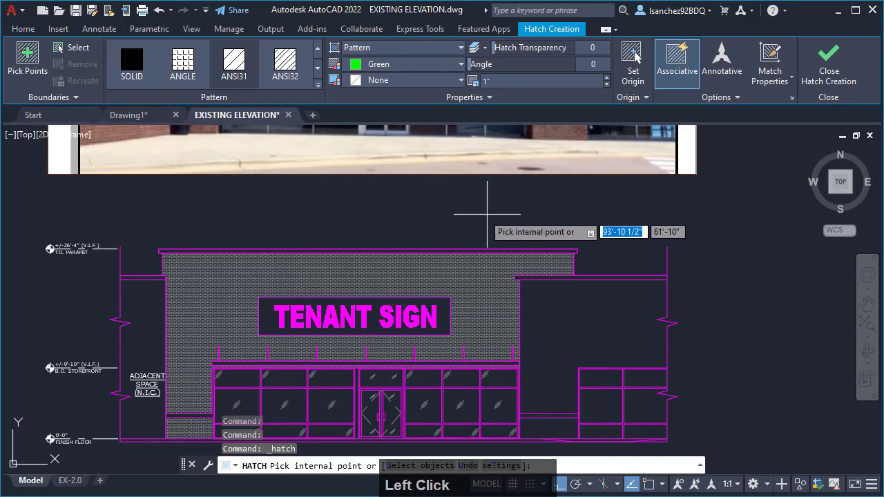
middle_drag(626, 233, 595, 216)
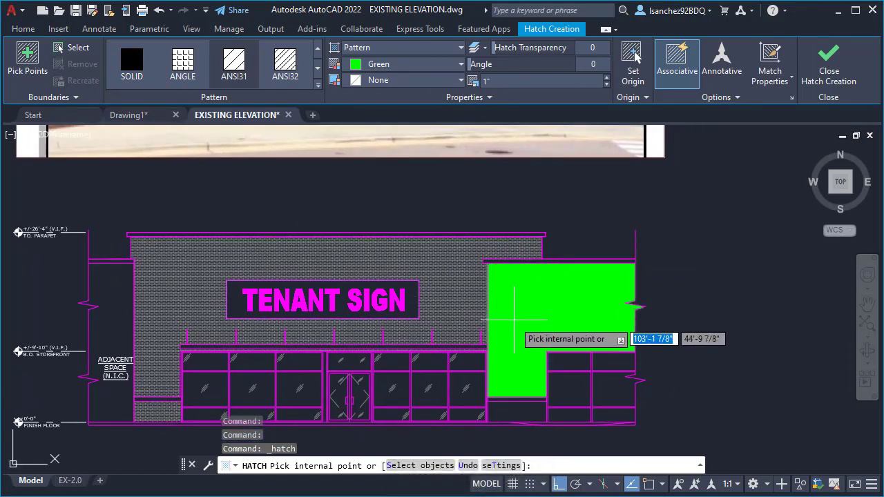
scroll(511, 317, down, 4)
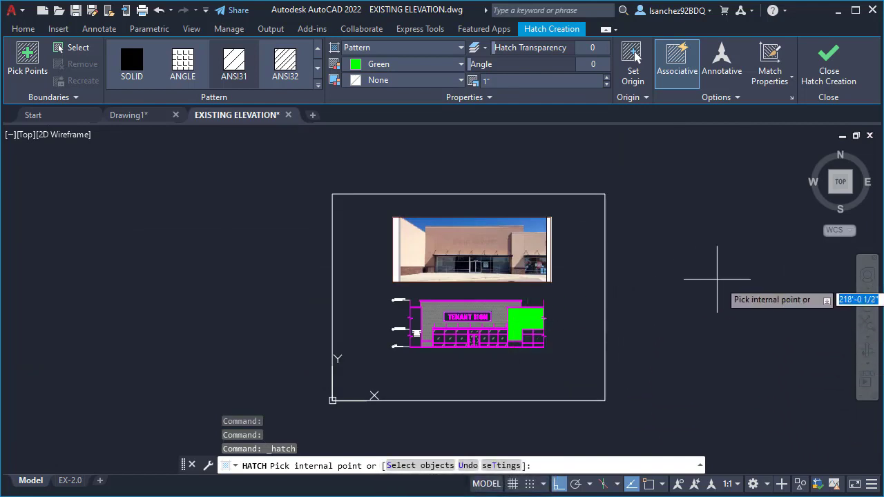
scroll(538, 355, up, 2)
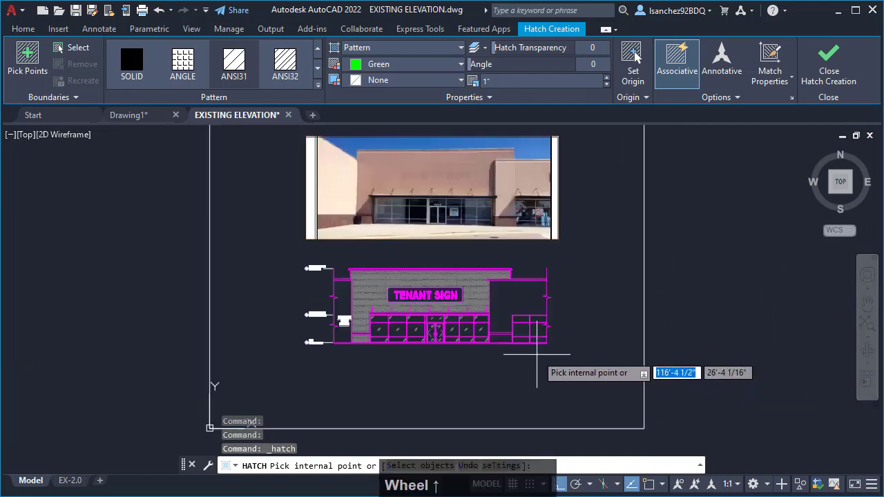
scroll(537, 355, up, 3)
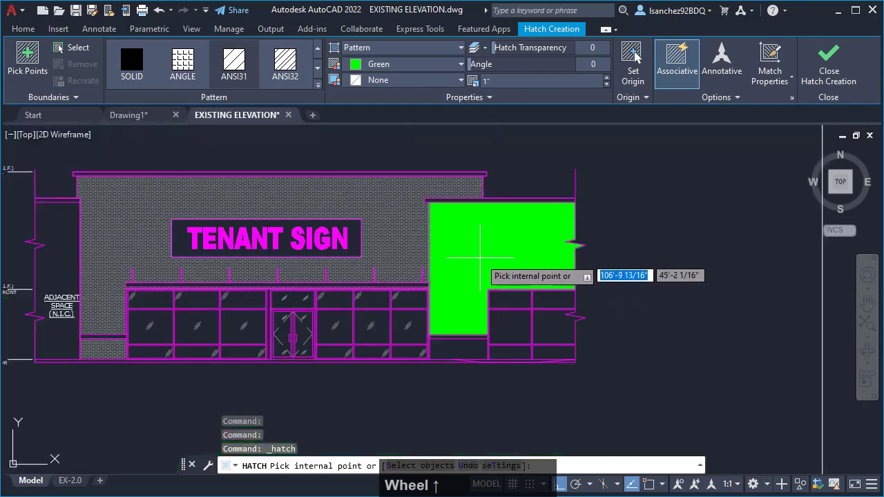
scroll(480, 257, up, 2)
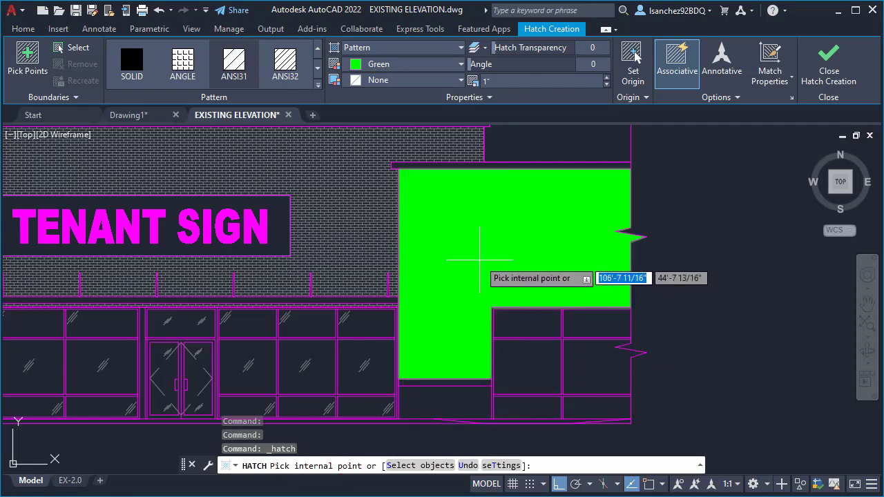
click(479, 261)
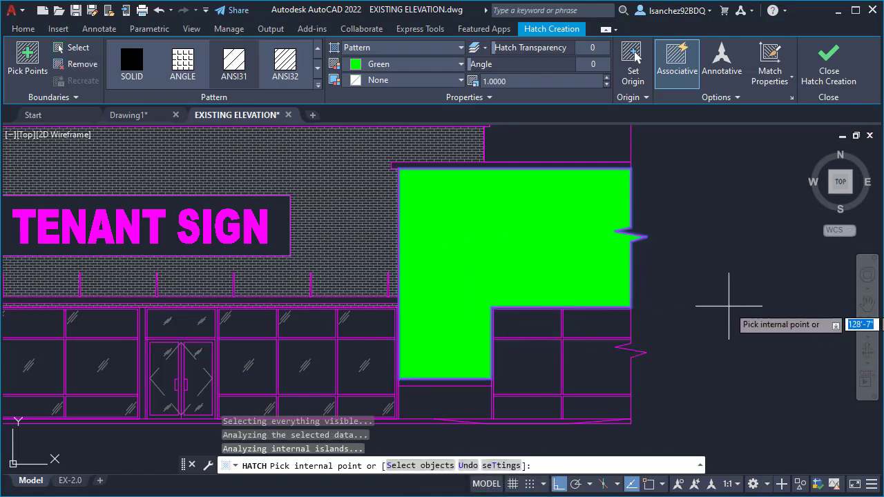
key(Escape)
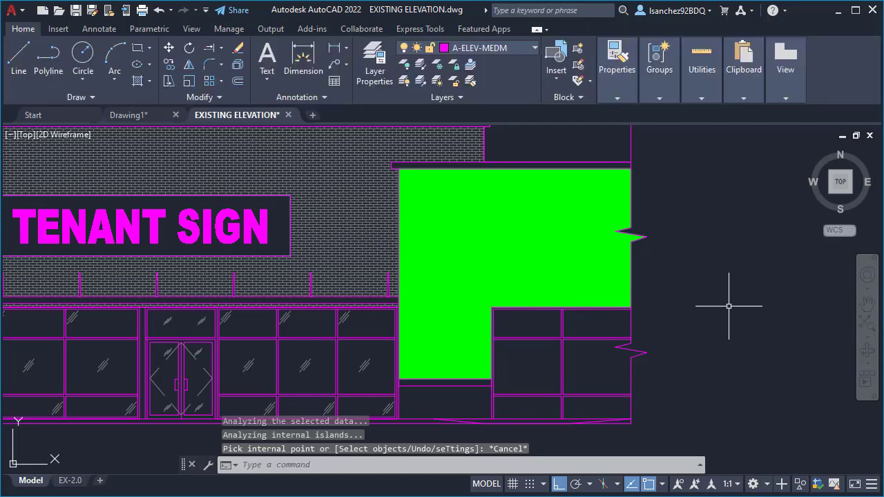
scroll(594, 397, down, 2)
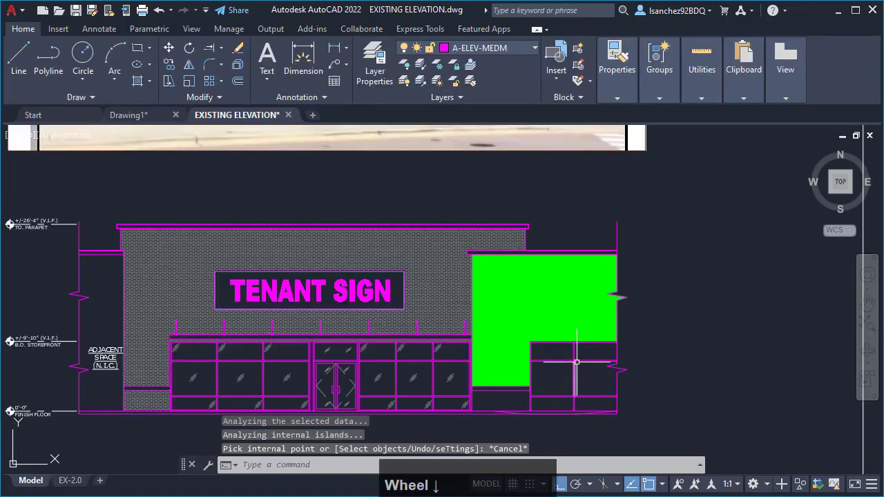
scroll(500, 386, up, 1)
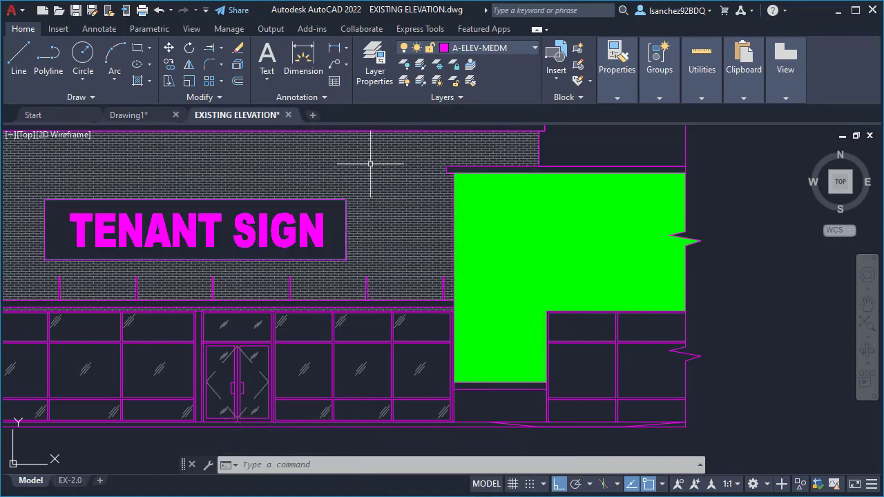
scroll(476, 283, down, 1)
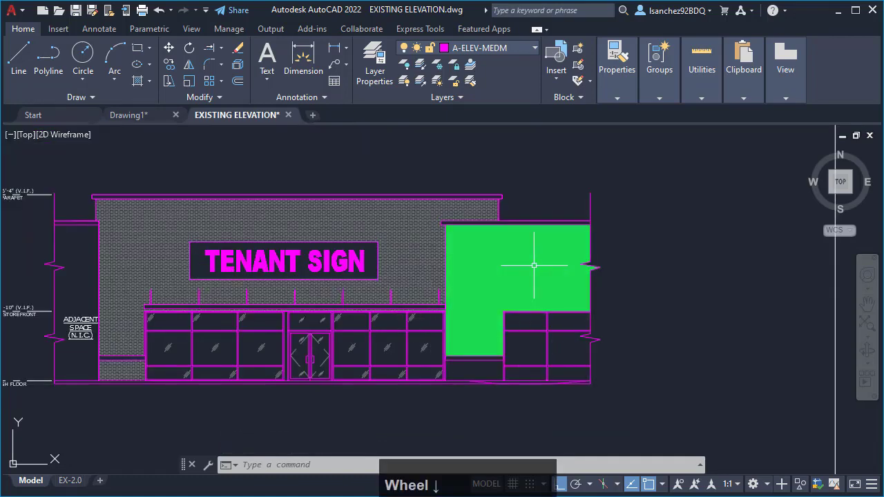
scroll(463, 253, up, 1)
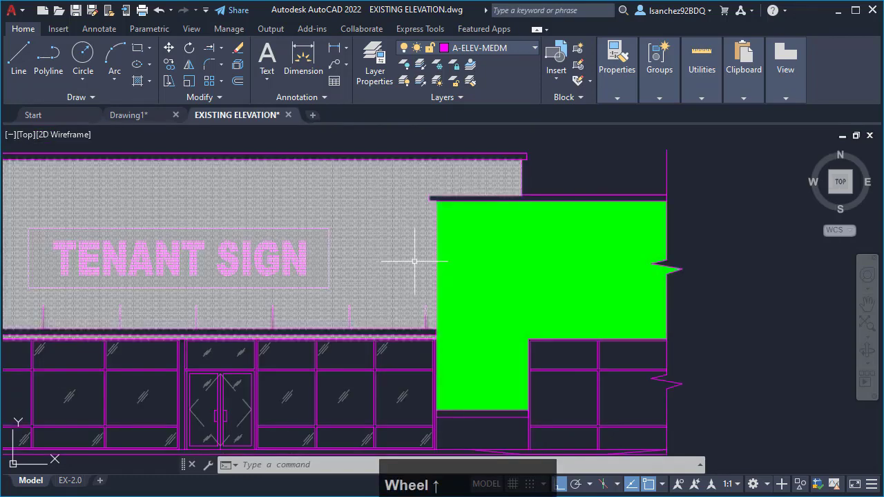
scroll(404, 263, up, 1)
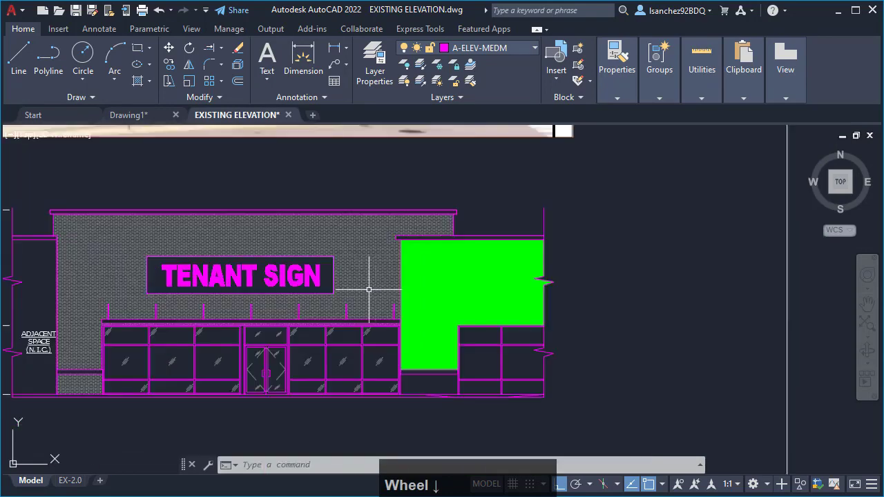
scroll(377, 277, down, 2)
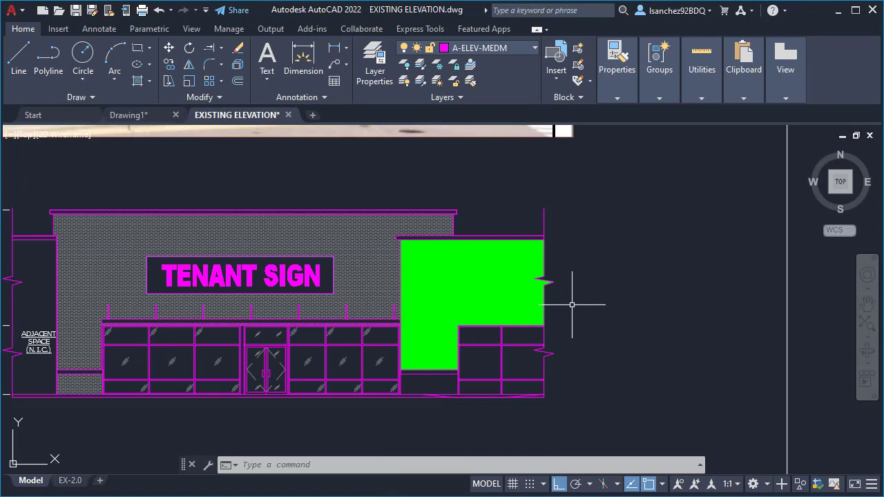
text(H)
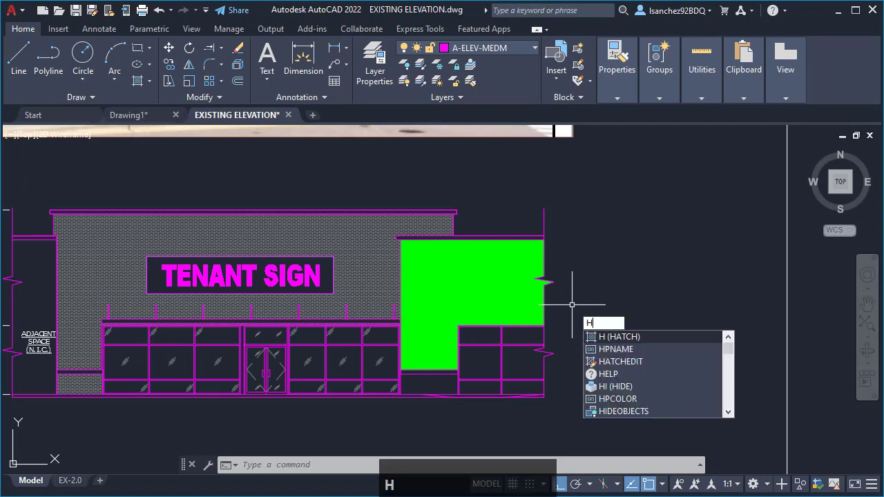
key(Return)
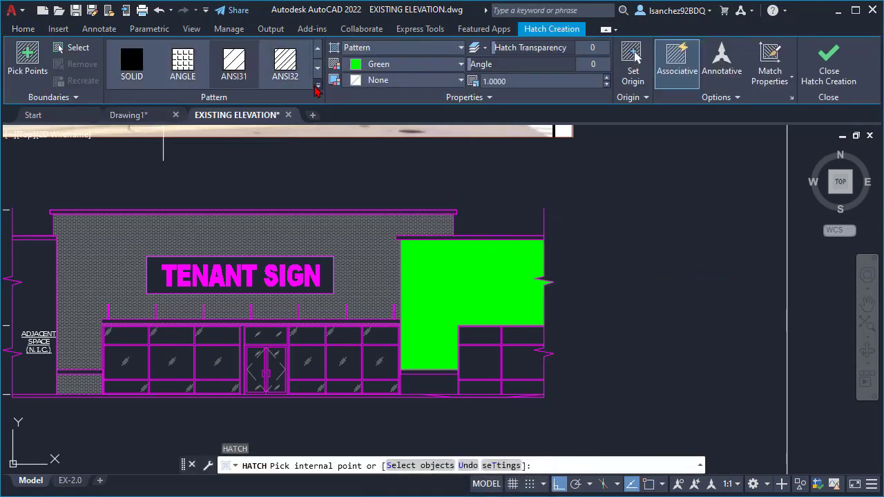
click(320, 88)
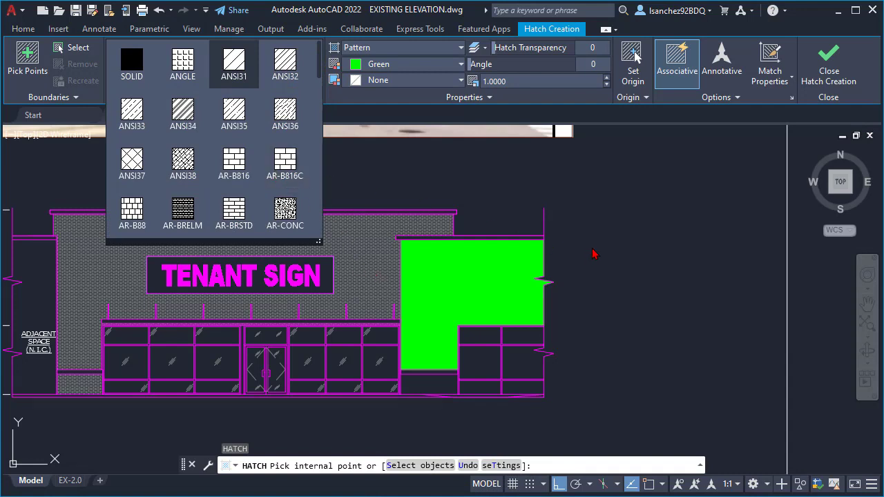
key(Escape)
key(Escape)
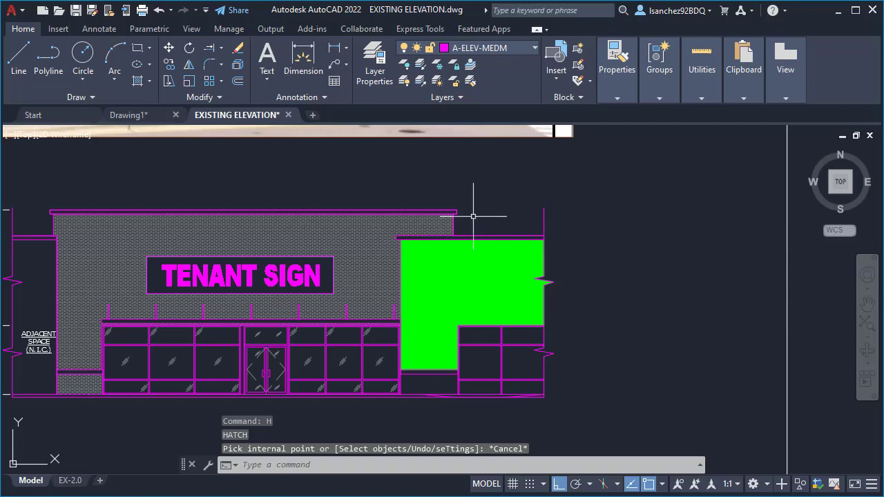
- Match the properties of the main facade's brick hatch onto the green hatch on the adjacent wall
scroll(353, 195, up, 2)
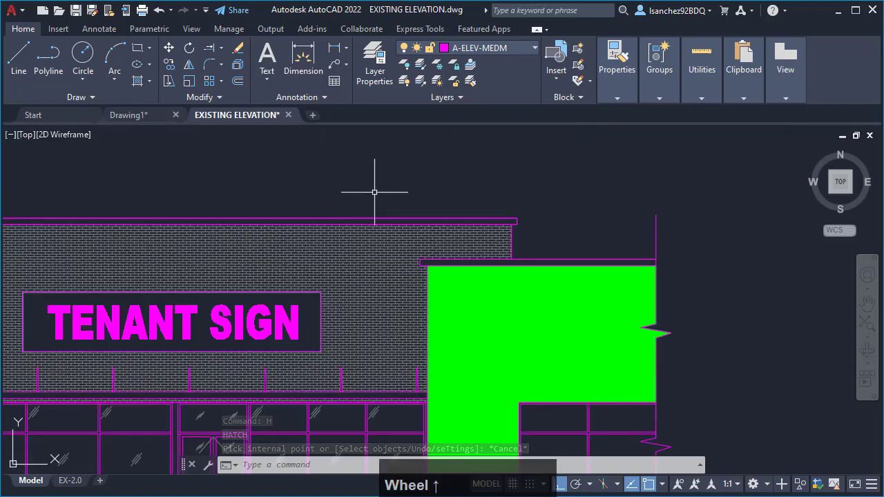
mouse_move(371, 187)
middle_down()
mouse_move(430, 172)
mouse_move(462, 144)
middle_up()
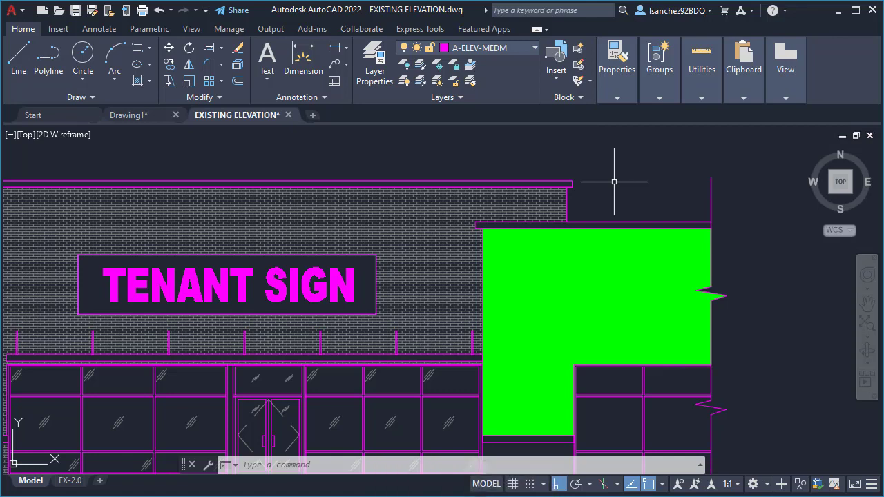
text(M)
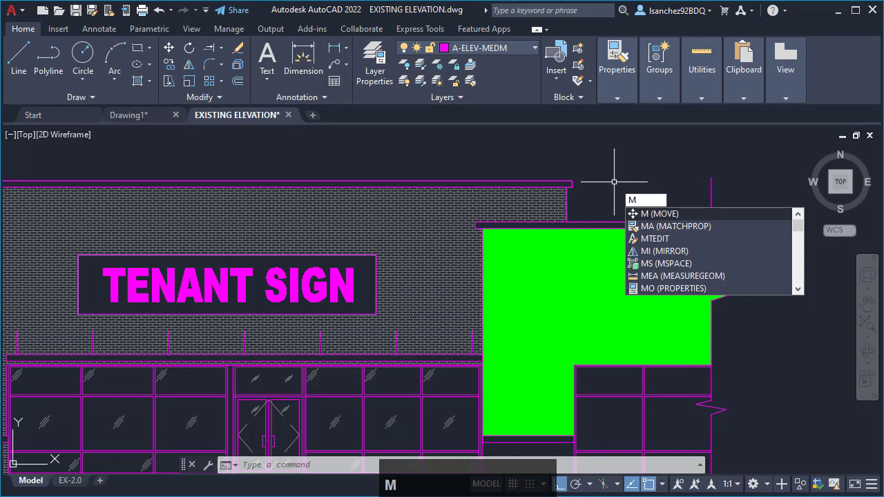
text(A)
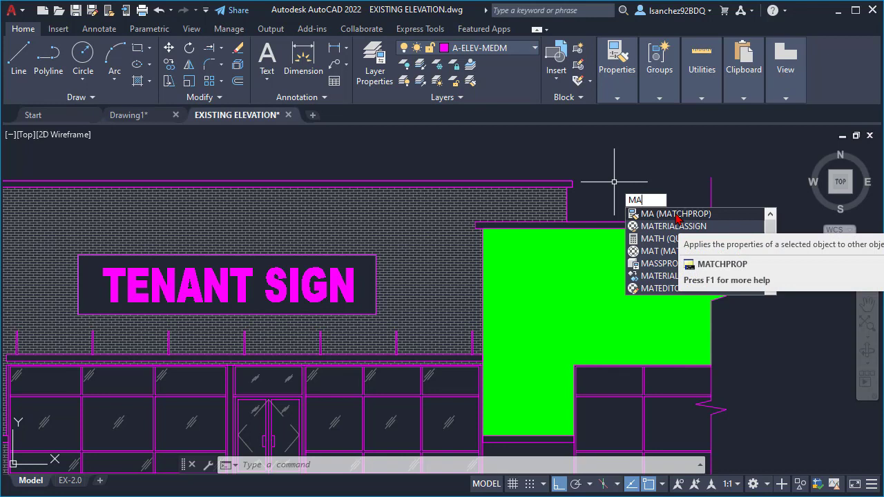
key(Return)
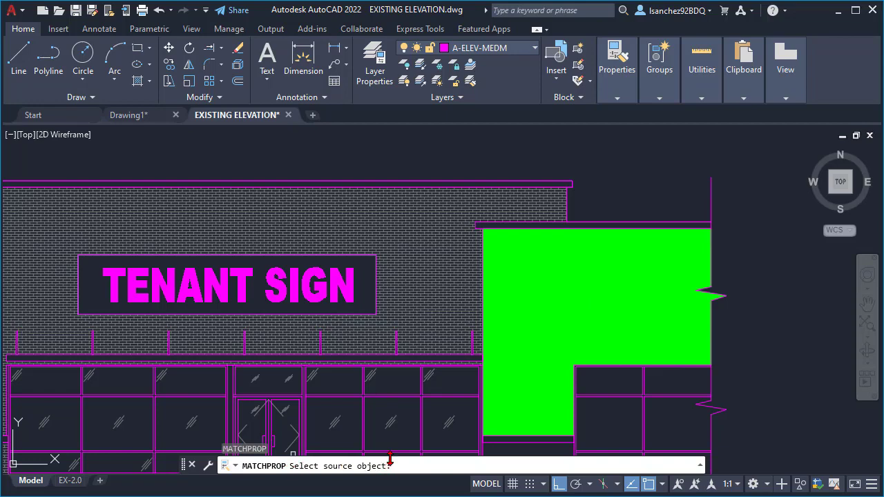
click(427, 219)
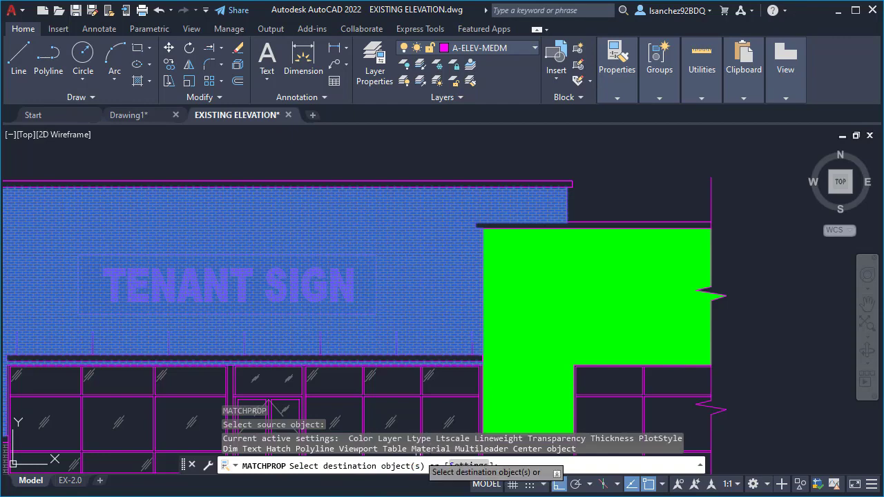
click(627, 257)
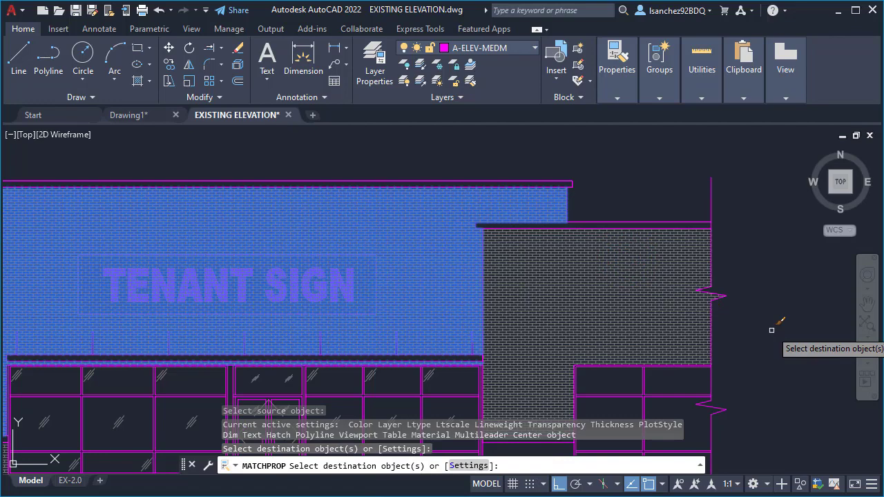
key(Escape)
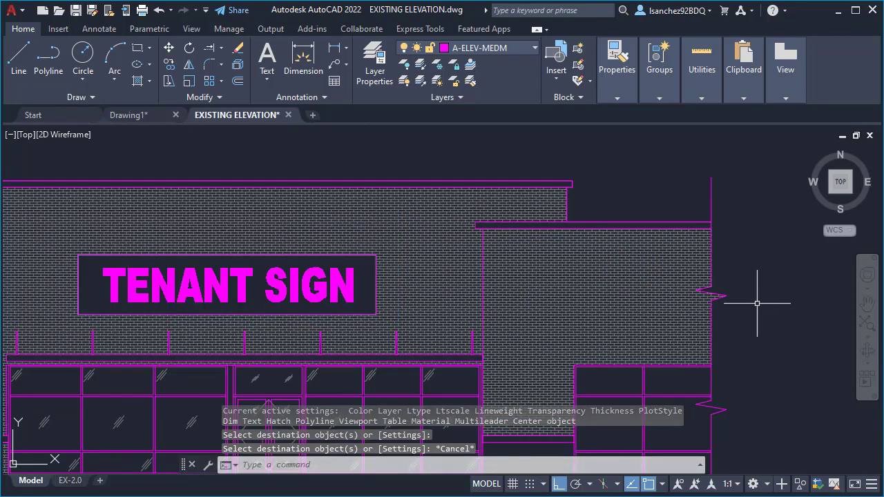
scroll(593, 302, down, 2)
scroll(695, 385, down, 1)
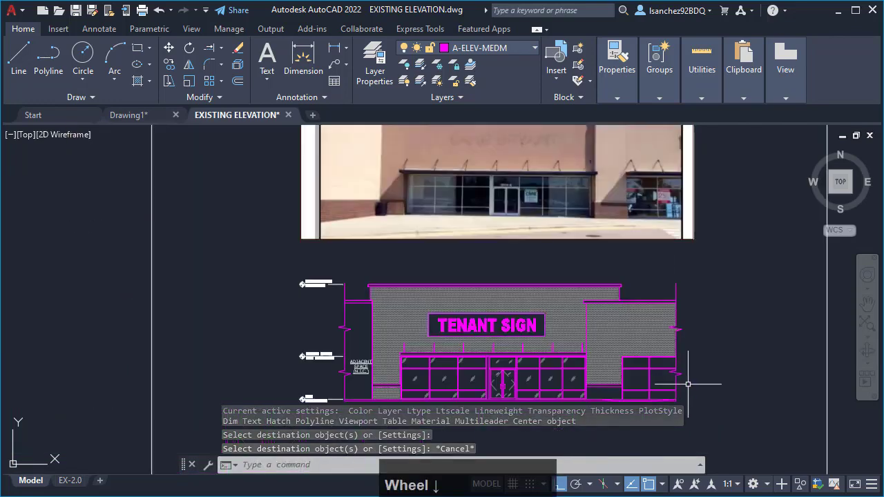
middle_drag(695, 385, 683, 358)
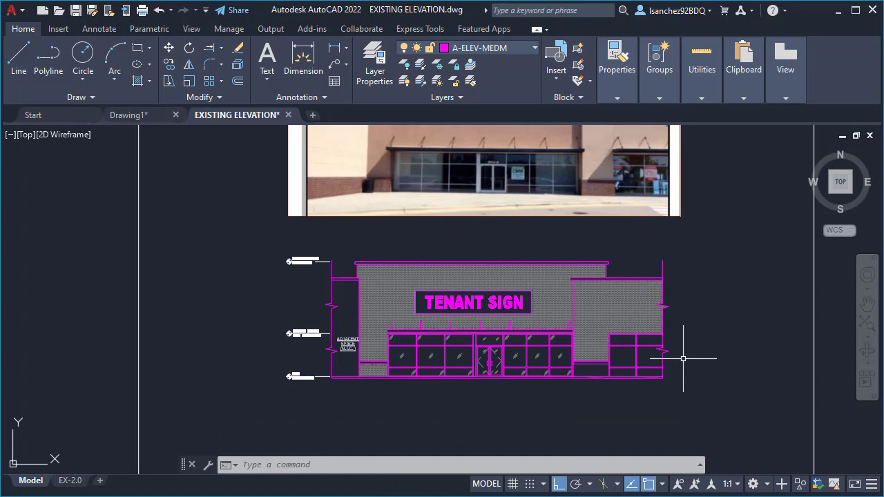
click(659, 98)
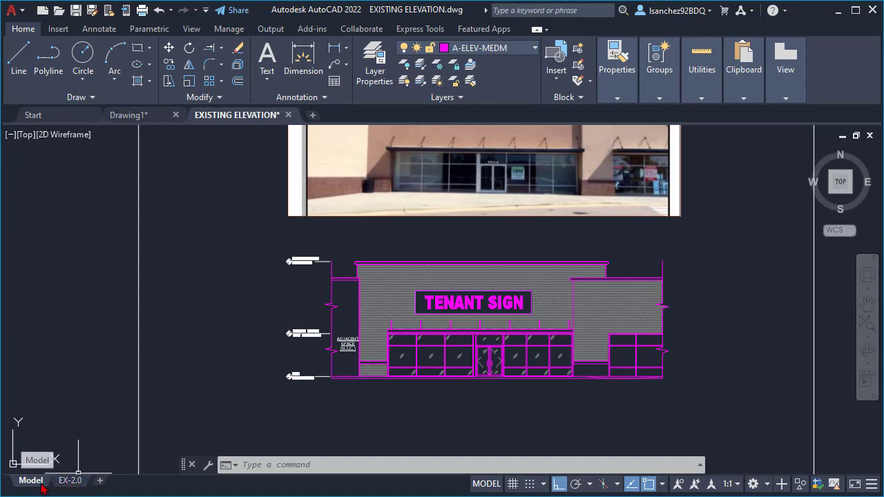
mouse_move(65, 485)
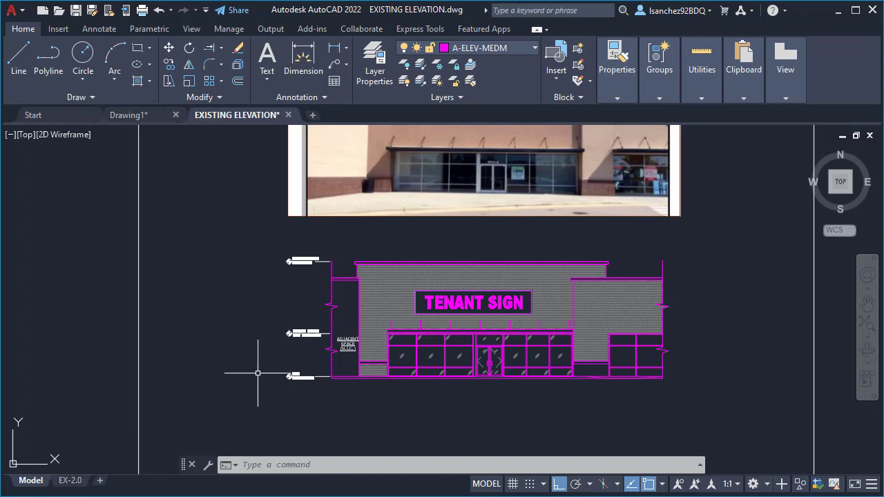
scroll(256, 366, down, 1)
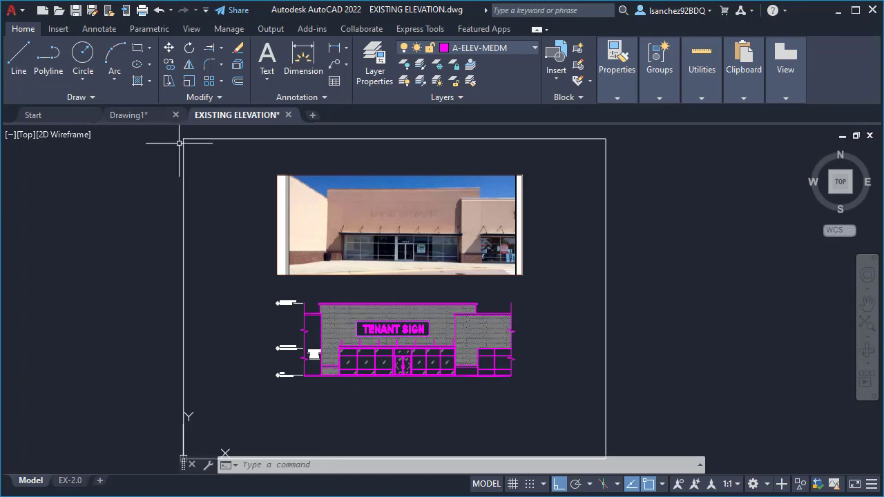
mouse_move(134, 123)
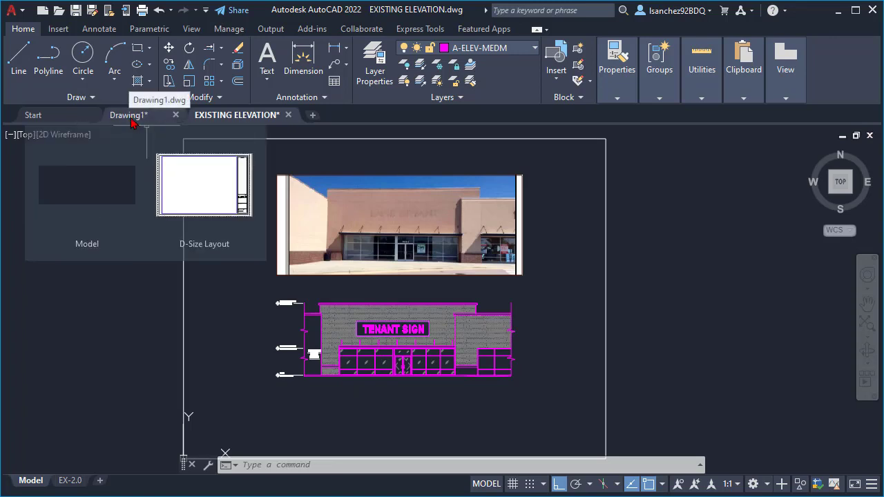
- View the open Drawing1 file and return to the EXISTING ELEVATION drawing
click(132, 116)
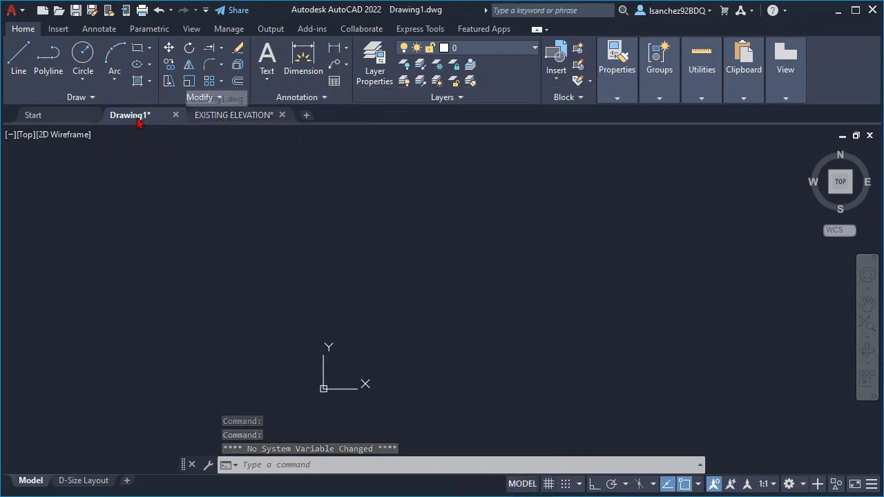
mouse_move(138, 122)
click(170, 245)
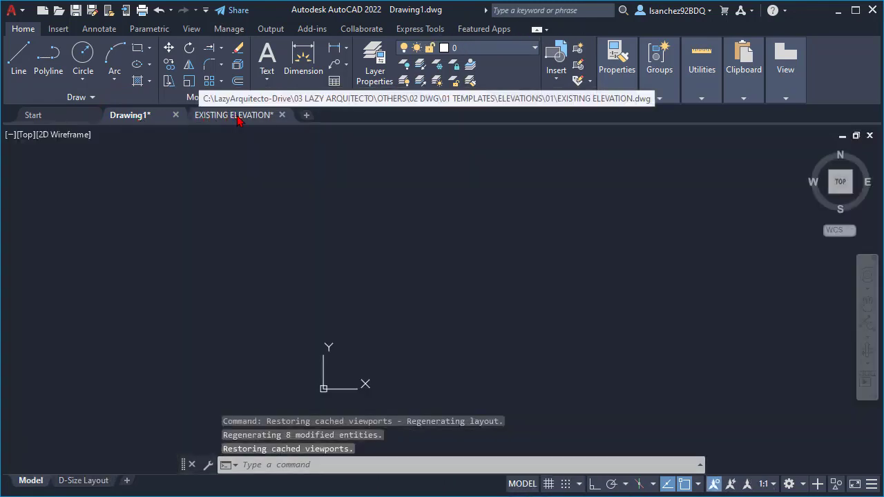
click(235, 116)
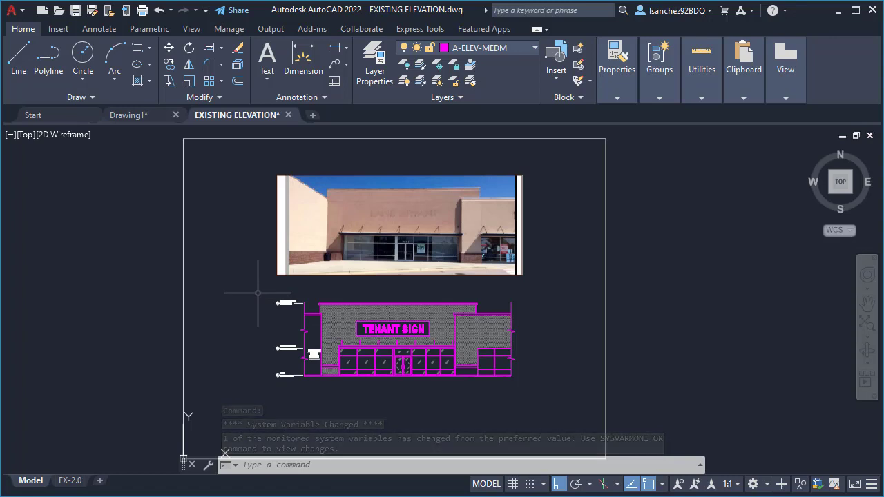
click(258, 293)
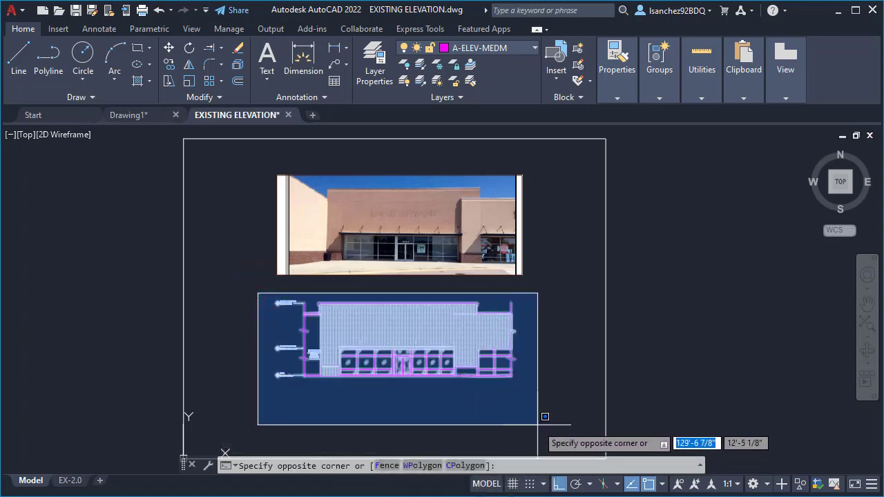
click(264, 297)
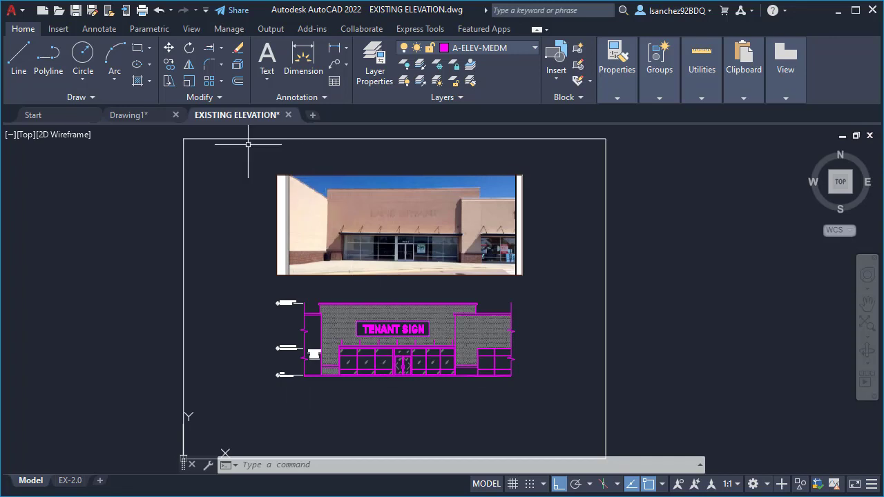
mouse_move(245, 125)
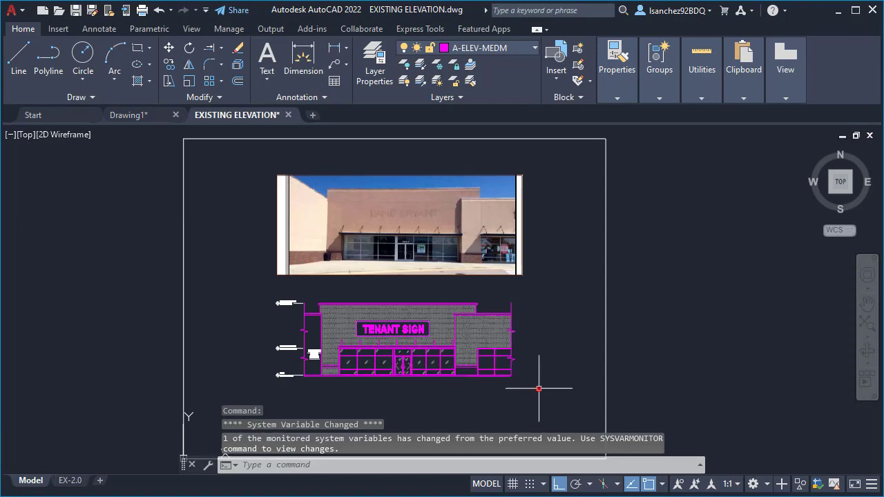
- Copy the complete elevation with its level markers to the clipboard, leaving out the reference photo and the outer frame
click(539, 389)
click(252, 285)
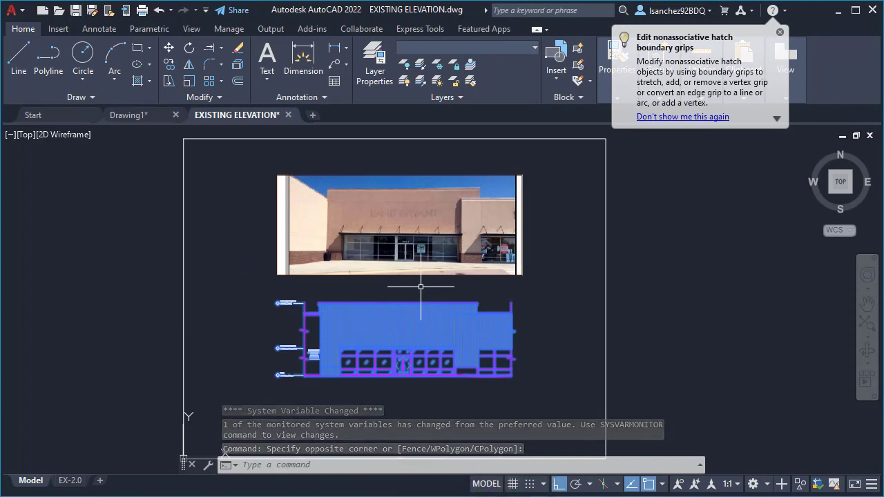
key(ctrl)
key(ctrl+c)
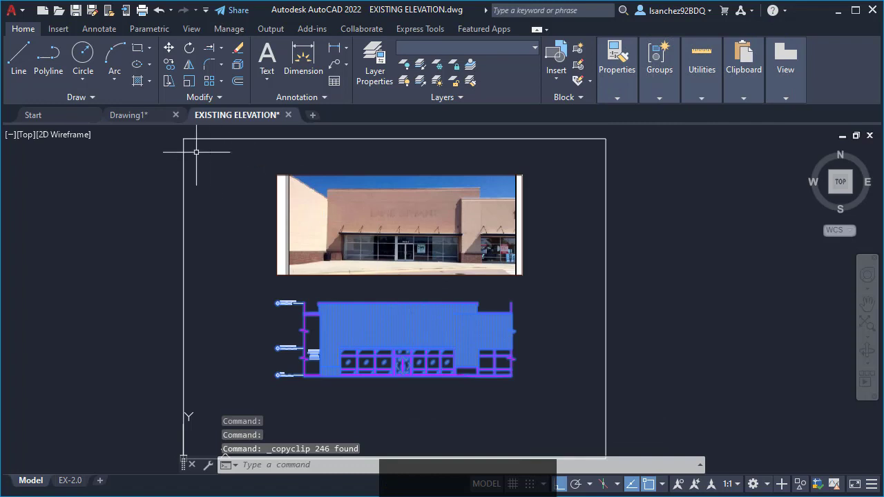
- Switch to the model space of Drawing1 and make room around the origin
click(138, 116)
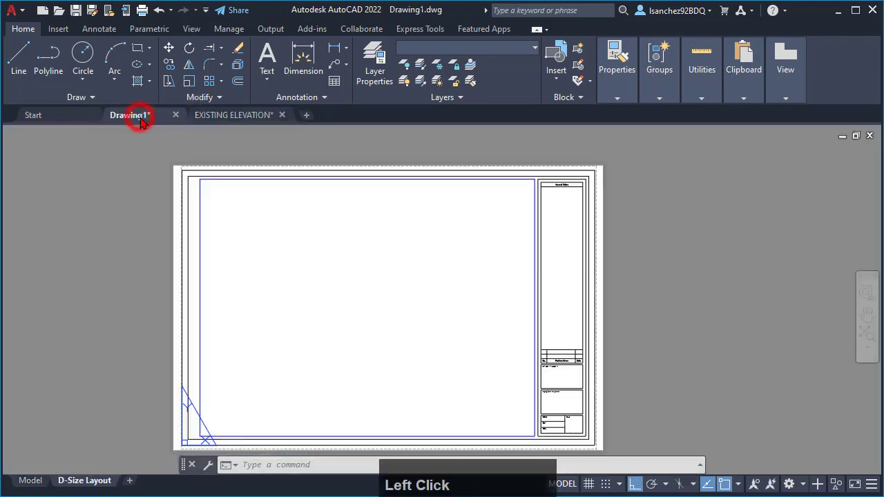
click(31, 481)
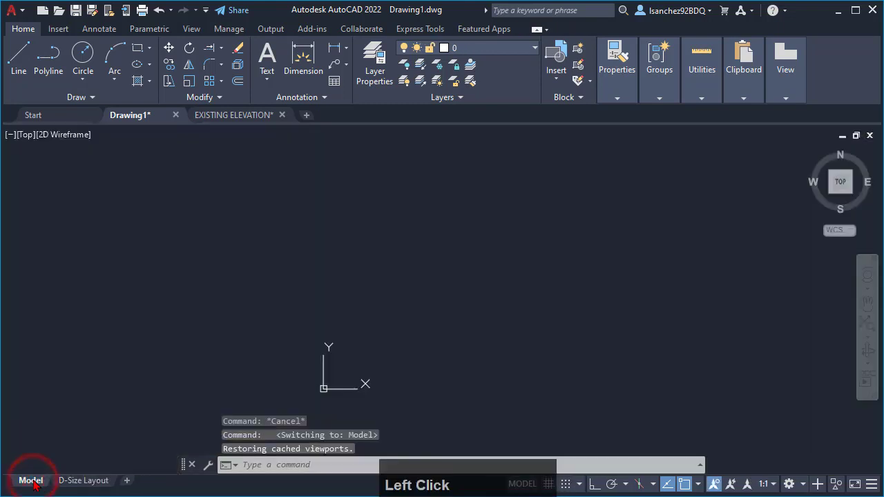
scroll(194, 390, down, 4)
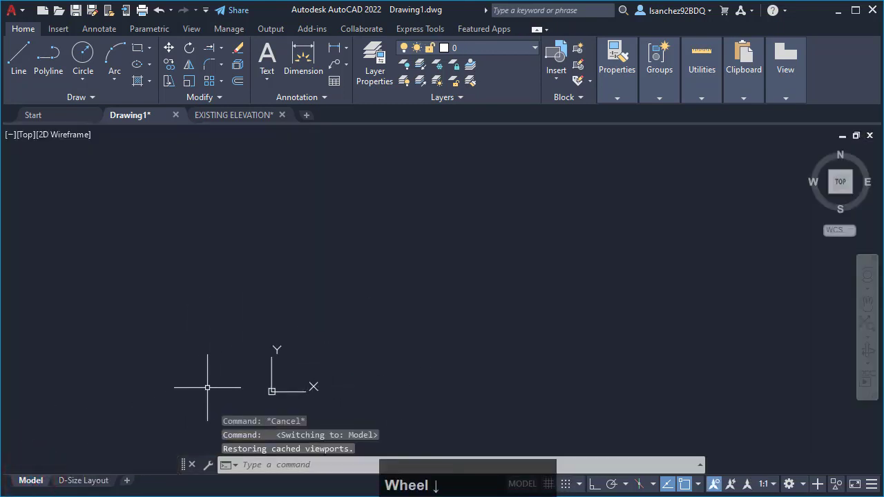
middle_drag(356, 303, 323, 345)
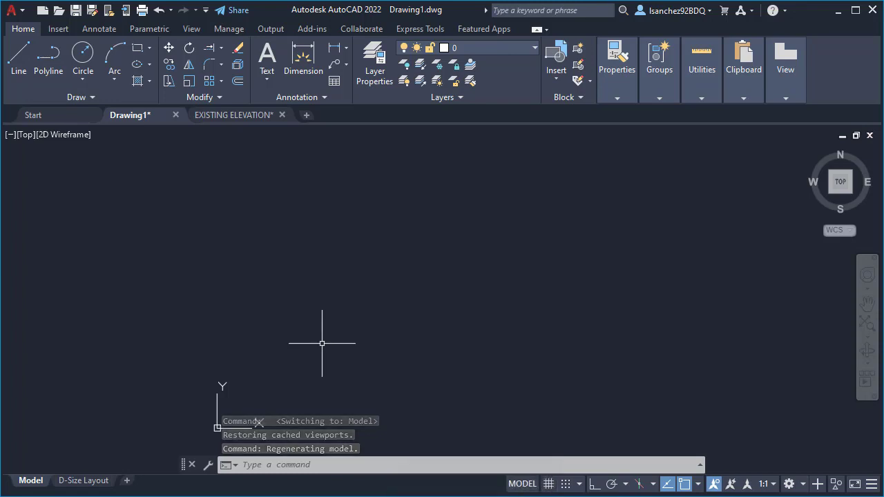
- Paste the copied elevation into Drawing1's model space, just above and to the right of the origin
key(ctrl+v)
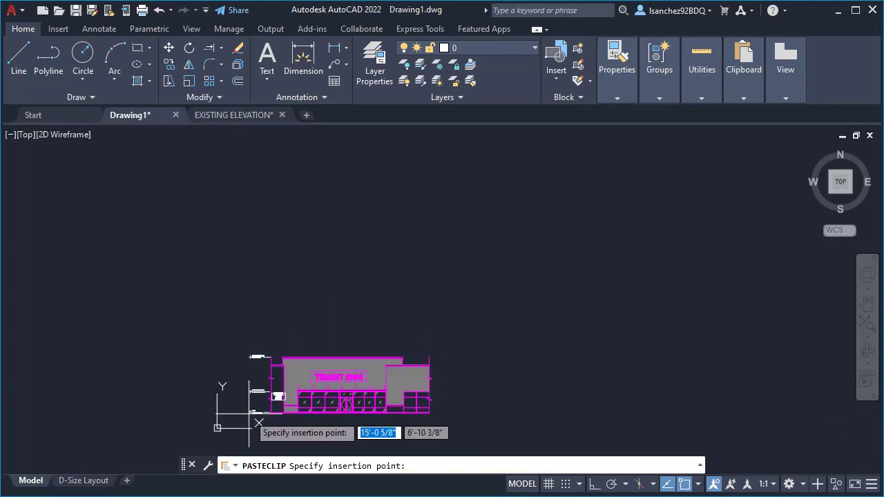
scroll(232, 420, up, 2)
middle_drag(232, 415, 284, 373)
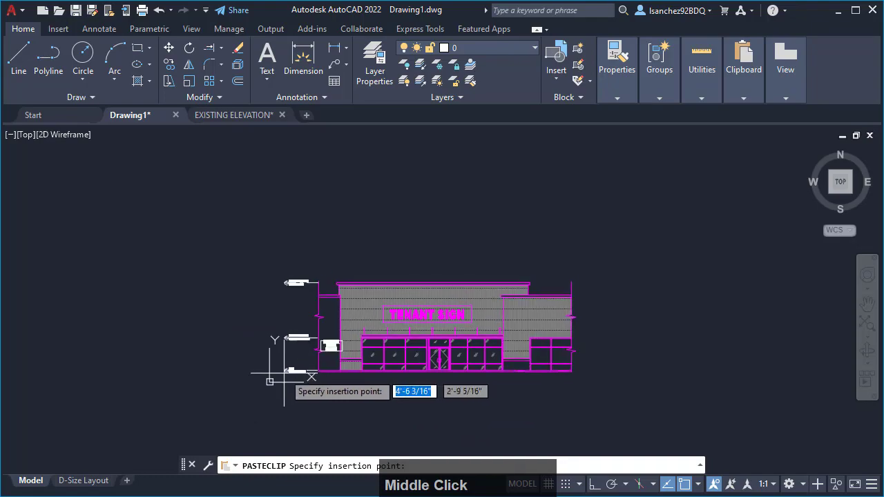
scroll(284, 371, up, 3)
scroll(283, 373, up, 3)
scroll(280, 371, down, 3)
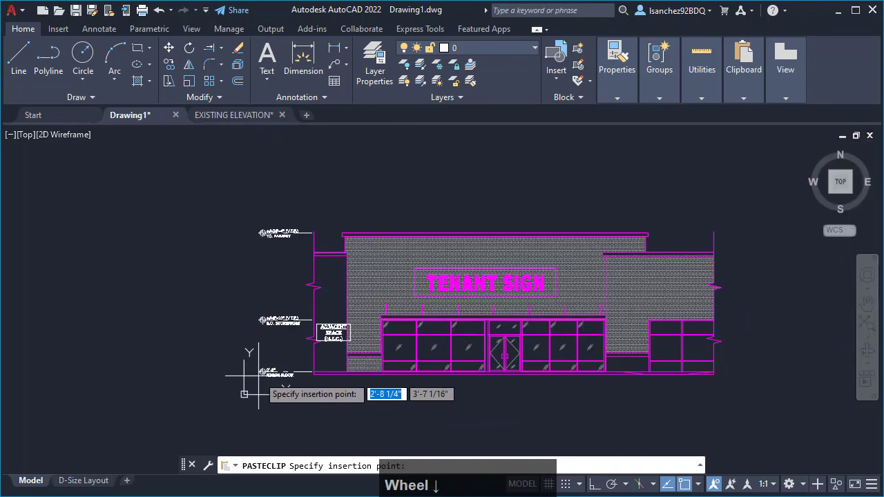
scroll(270, 369, up, 2)
scroll(266, 368, down, 4)
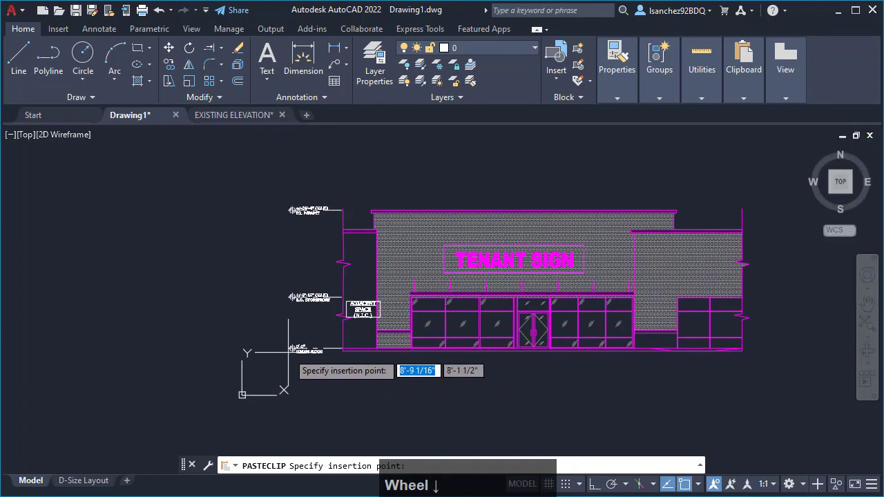
click(280, 332)
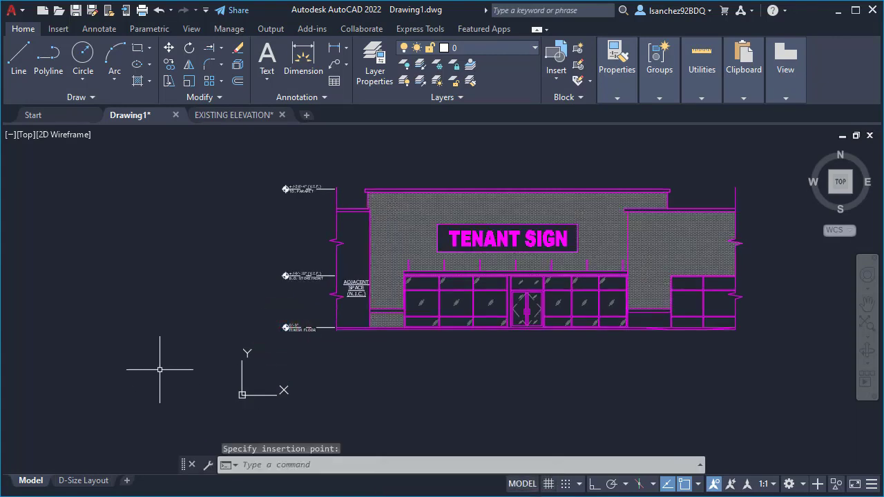
- Save the EXISTING ELEVATION drawing and close it, leaving Drawing1 open
click(228, 116)
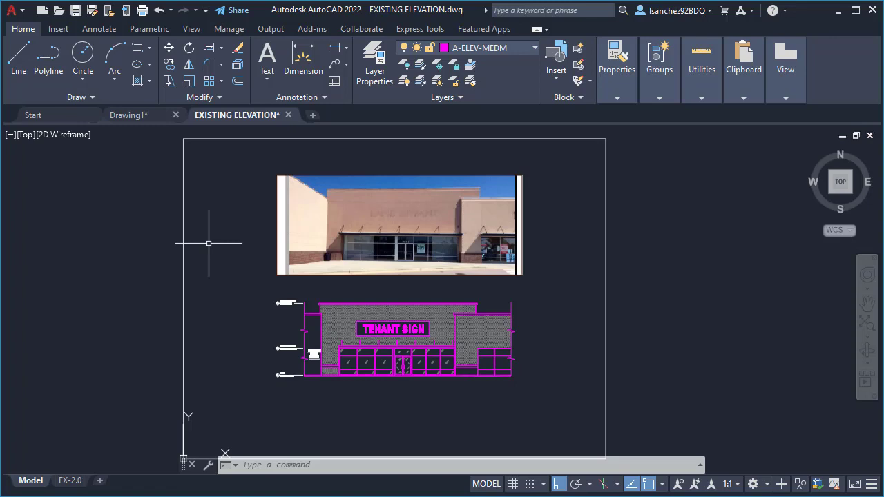
click(77, 11)
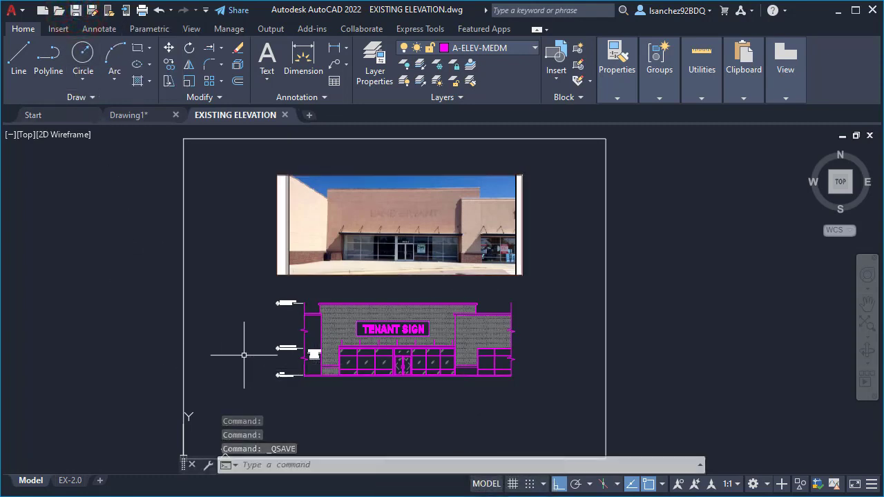
key(ctrl)
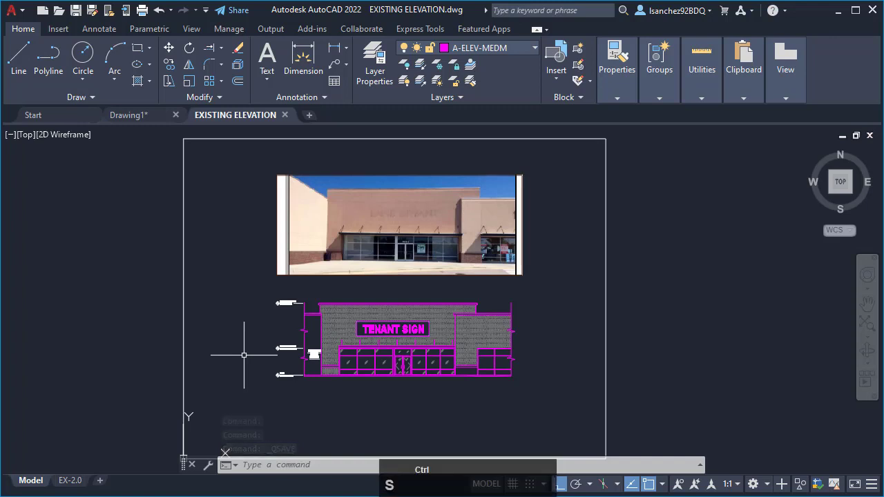
key(ctrl+s)
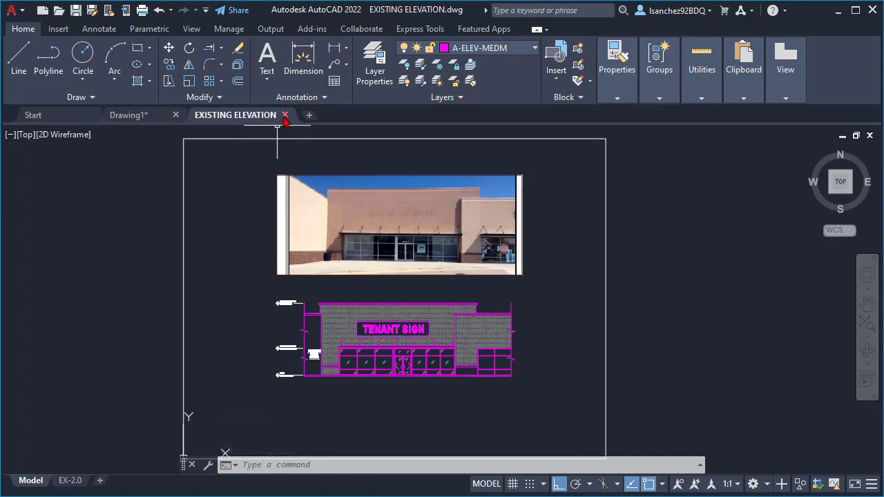
click(869, 136)
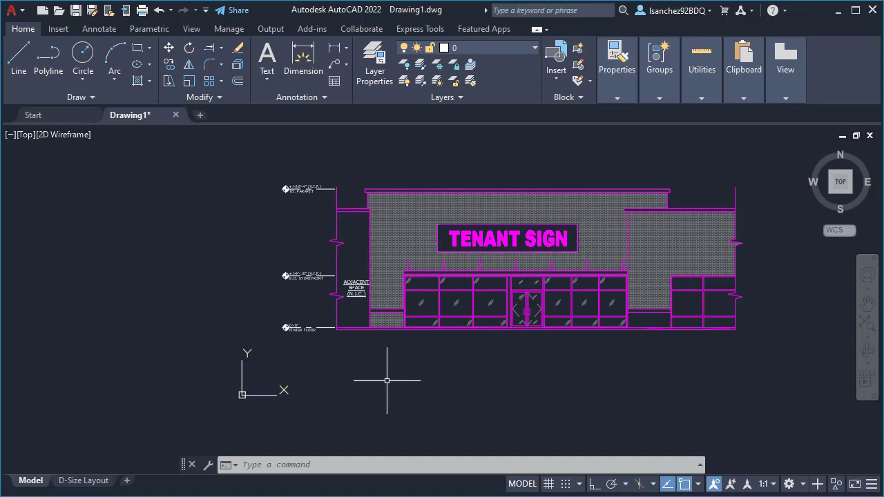
- Start the single-line Text command in Drawing1's model space, with the whole pasted elevation in view
middle_drag(517, 365, 436, 392)
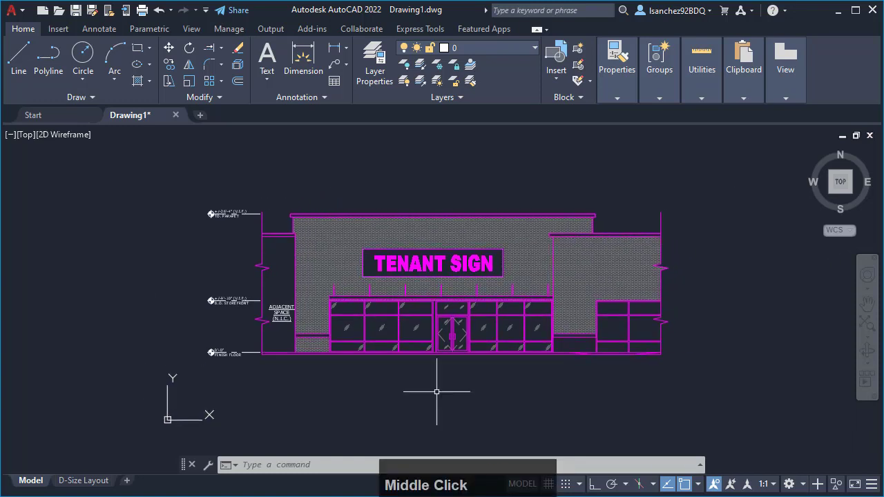
scroll(506, 360, up, 3)
middle_drag(494, 307, 490, 349)
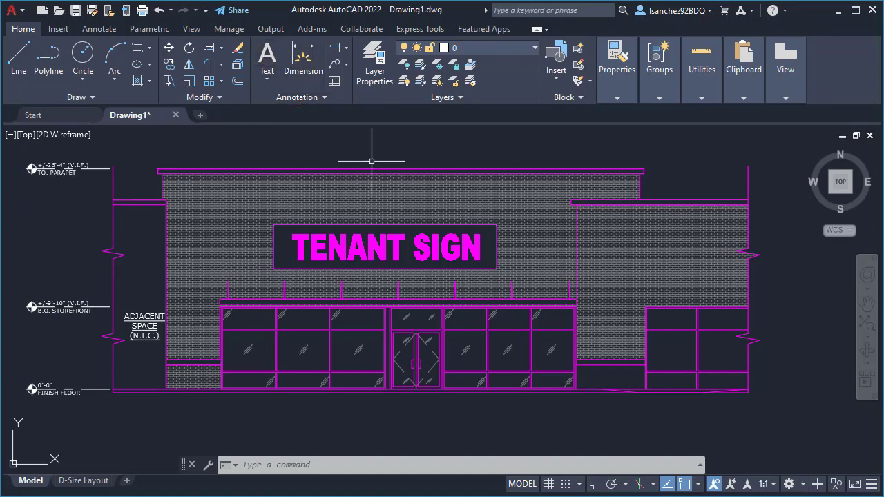
text(TEX)
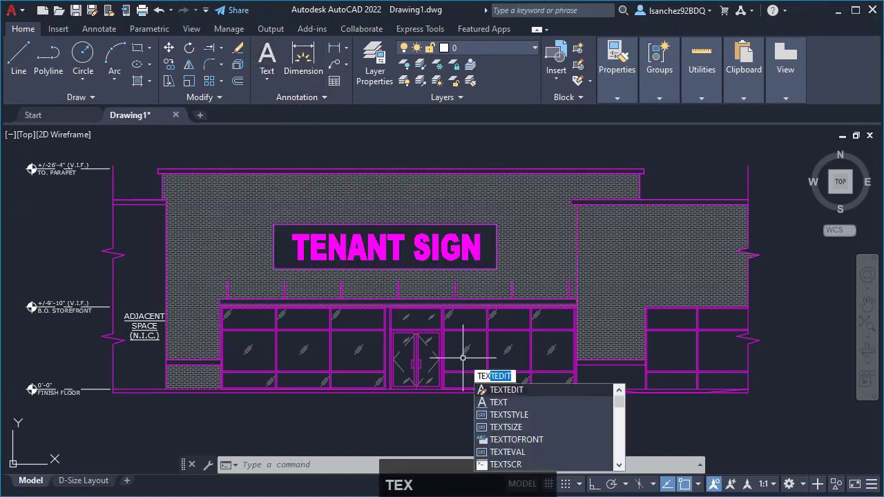
text(T)
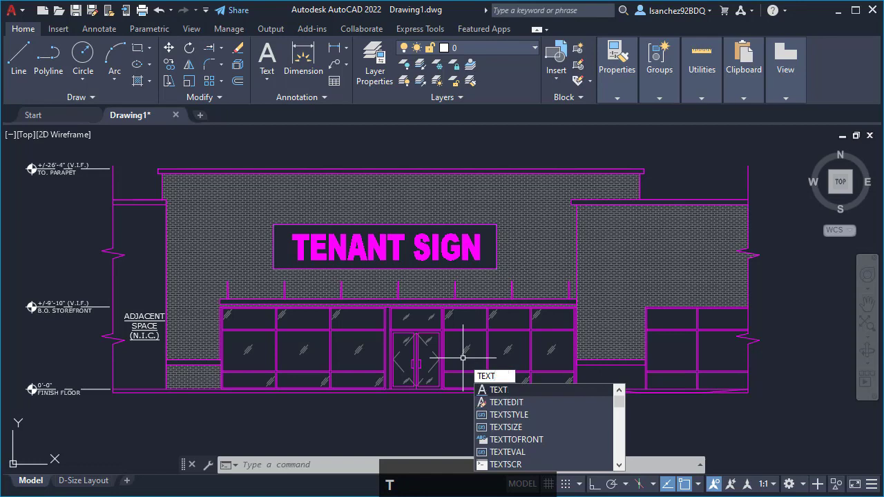
key(Return)
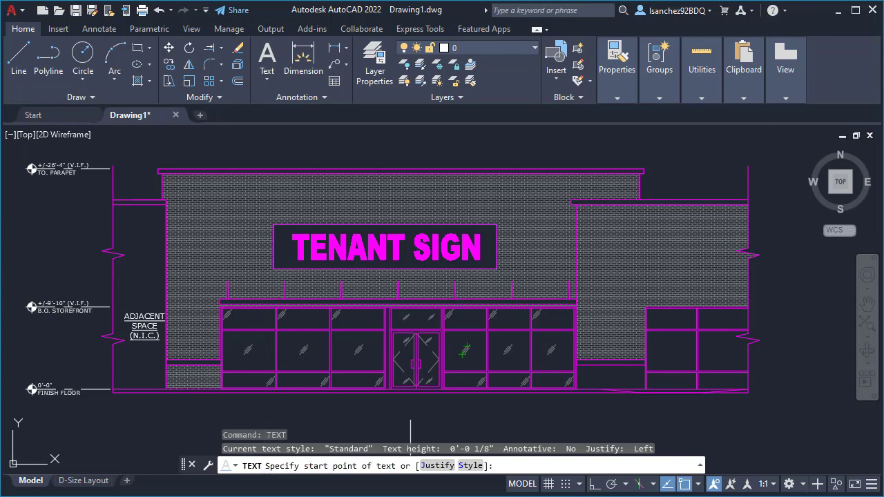
- Start a single-line text below the storefront near the curb ramp, with a height of 1/8" and a rotation angle of 0
scroll(641, 409, up, 2)
middle_drag(641, 409, 524, 405)
scroll(529, 405, up, 2)
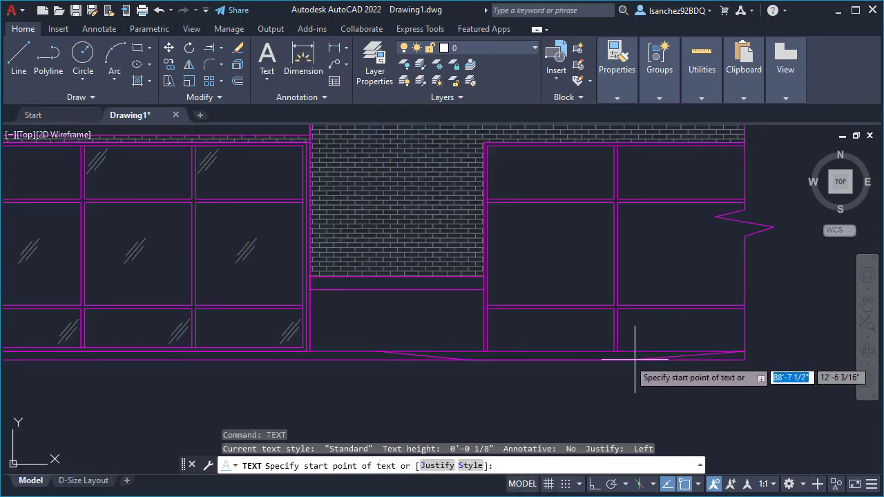
mouse_move(288, 385)
middle_down()
mouse_move(416, 380)
mouse_move(368, 375)
middle_up()
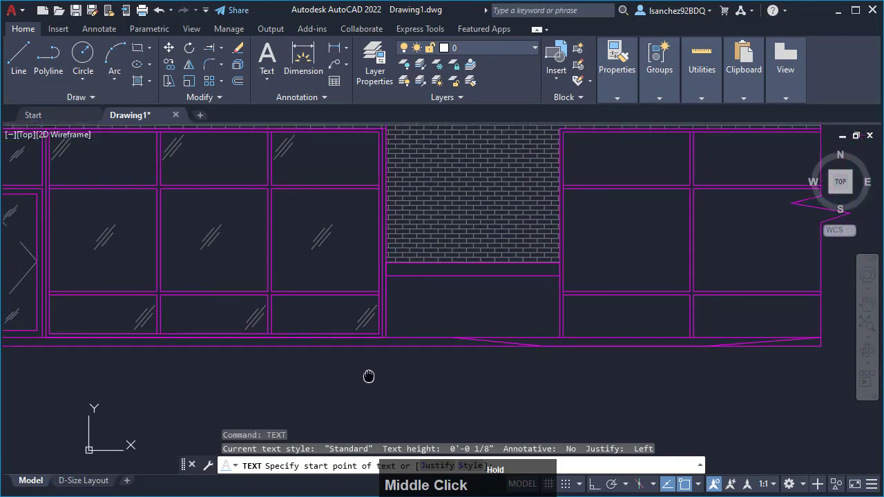
click(326, 385)
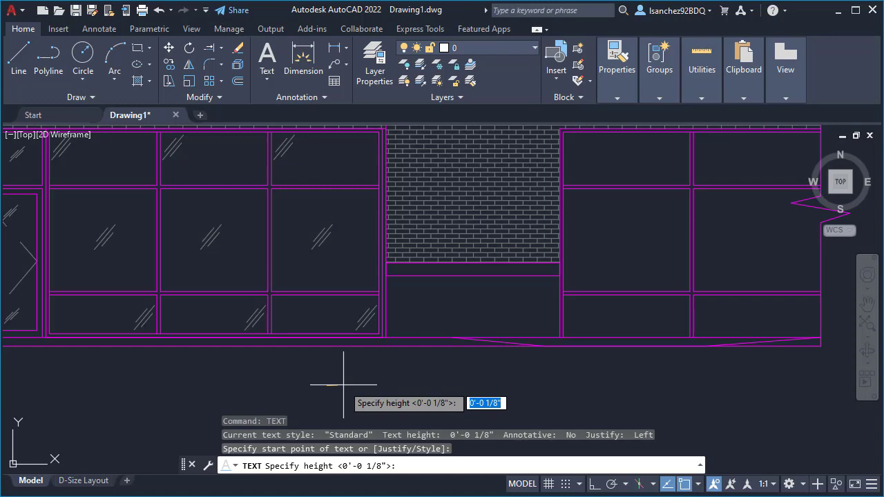
key(Return)
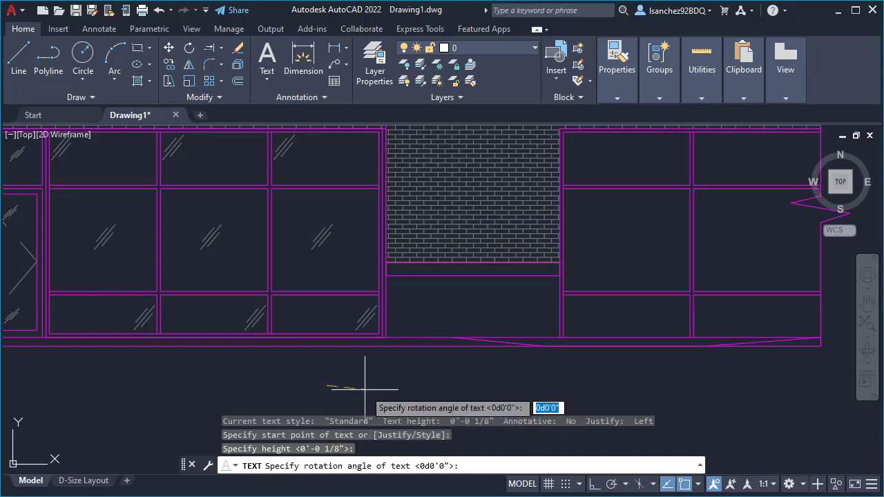
key(BackSpace)
key(Return)
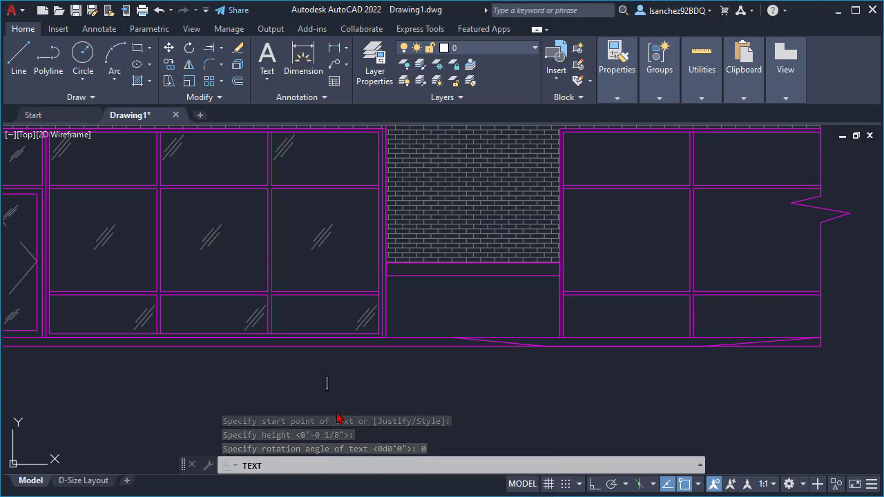
- Enter EXISTING RAMP as the text content and finish the text object
text(E)
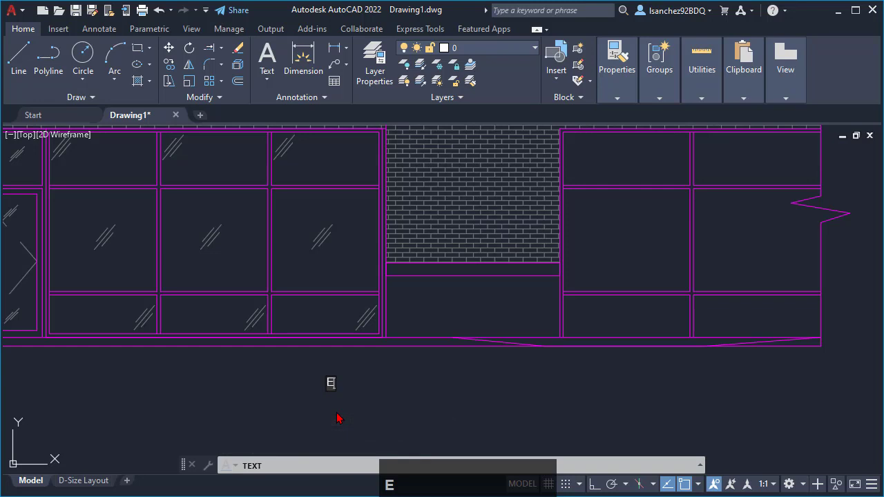
text(XISTING )
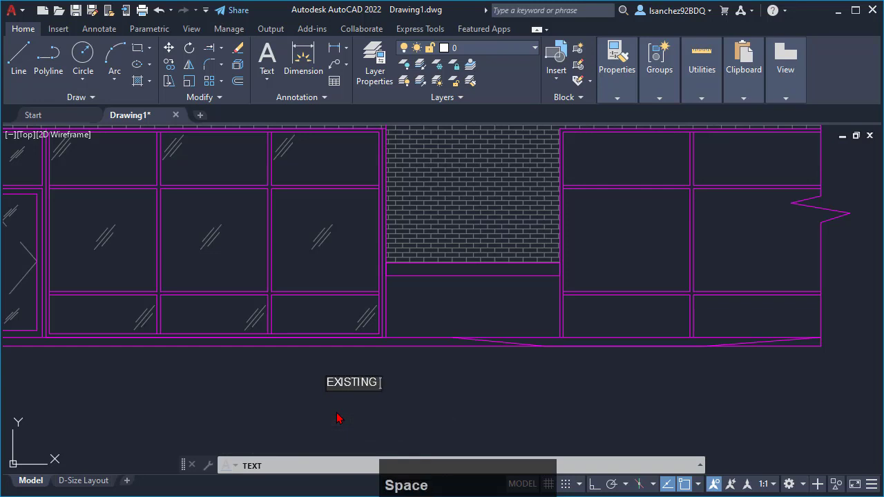
text(CU)
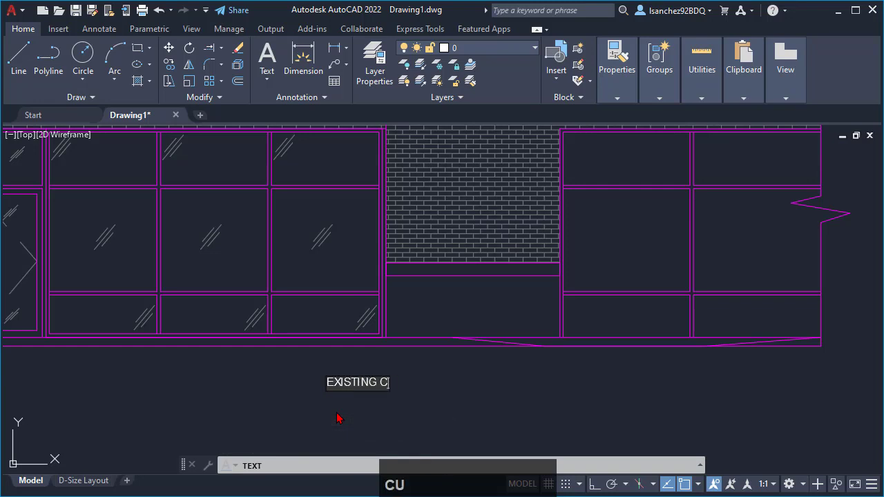
key(BackSpace)
text(RAMP)
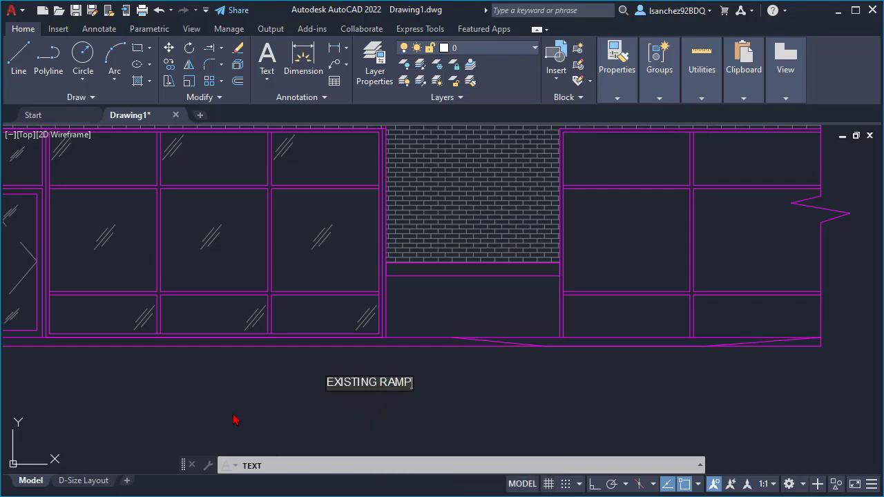
click(499, 407)
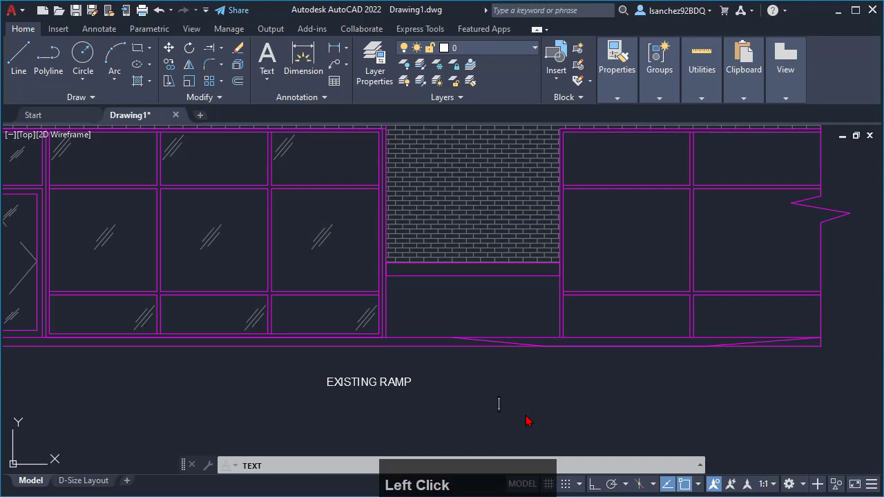
key(Return)
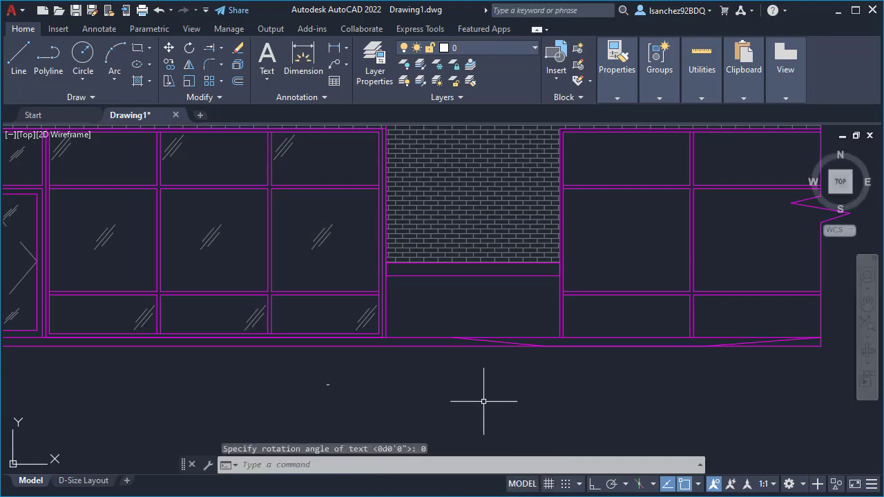
- Select the new ramp text and examine its size up close and in relation to the elevation
click(292, 367)
click(547, 415)
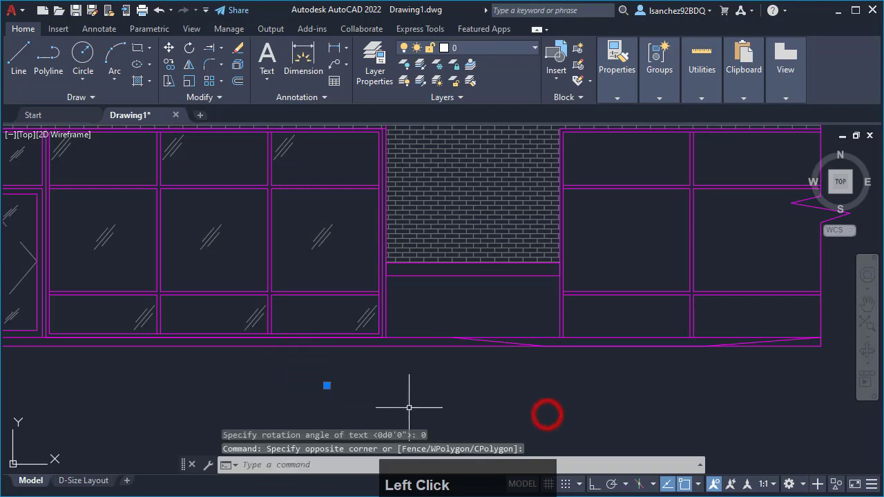
scroll(314, 400, up, 3)
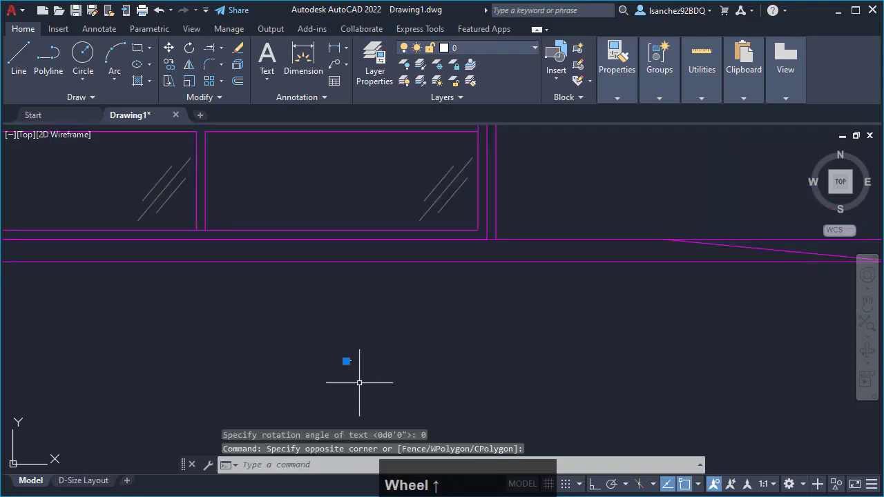
mouse_move(359, 382)
middle_down()
mouse_move(384, 394)
mouse_move(446, 387)
middle_up()
key(Escape)
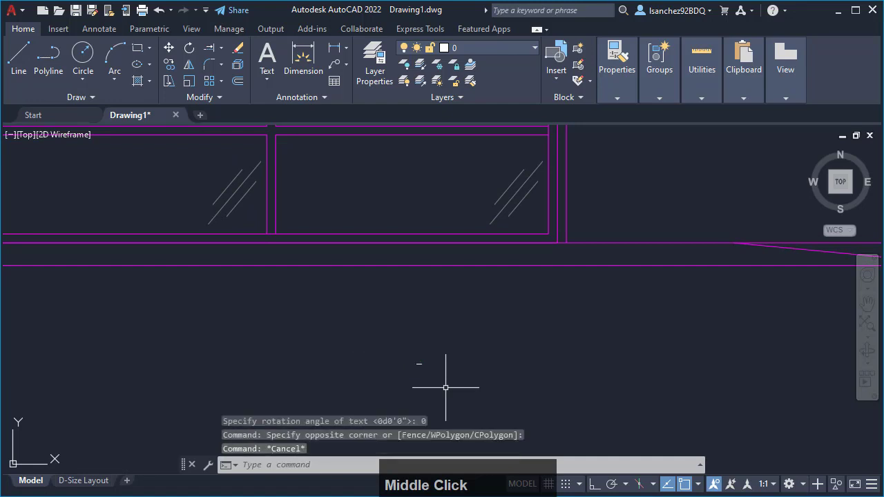
click(409, 355)
click(451, 384)
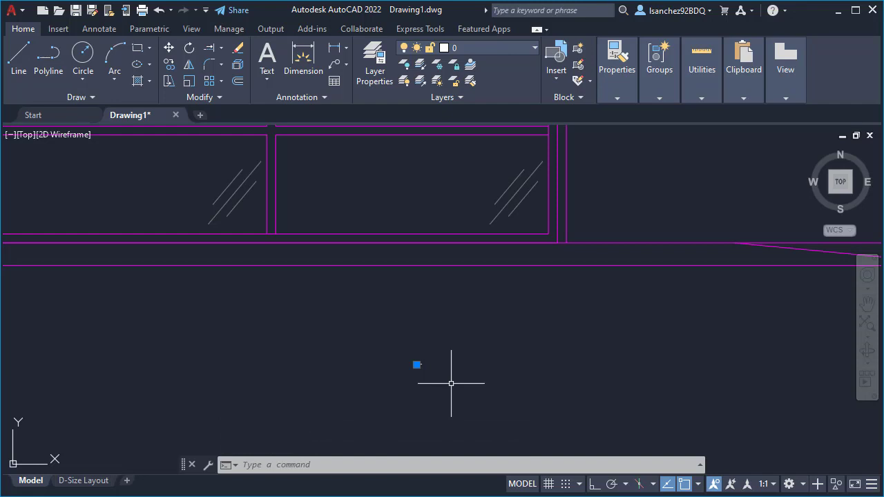
scroll(373, 356, down, 5)
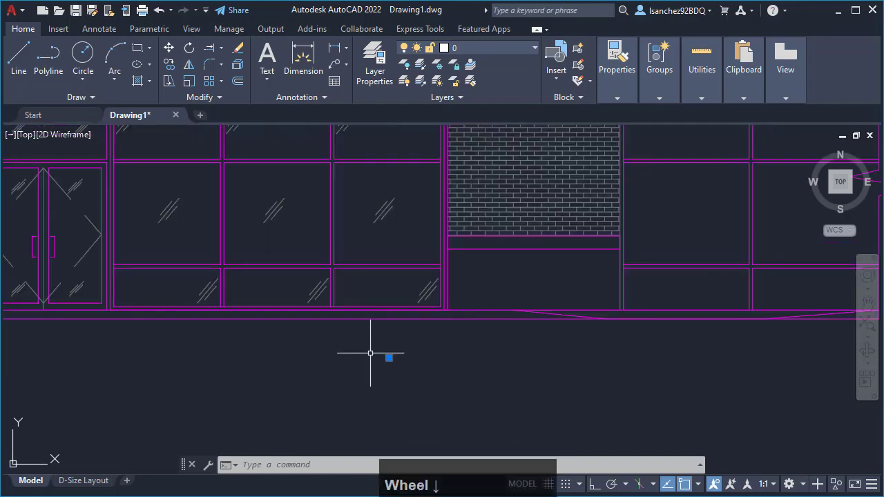
middle_drag(412, 364, 461, 384)
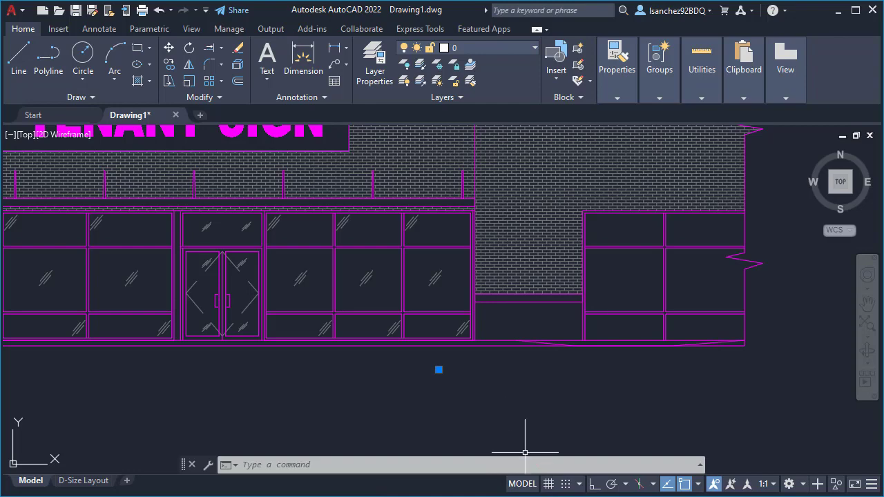
- Review the architectural scales and text heights in Scale Factors-Autocad.pdf, and return to AutoCAD with the ramp text deselected
click(527, 496)
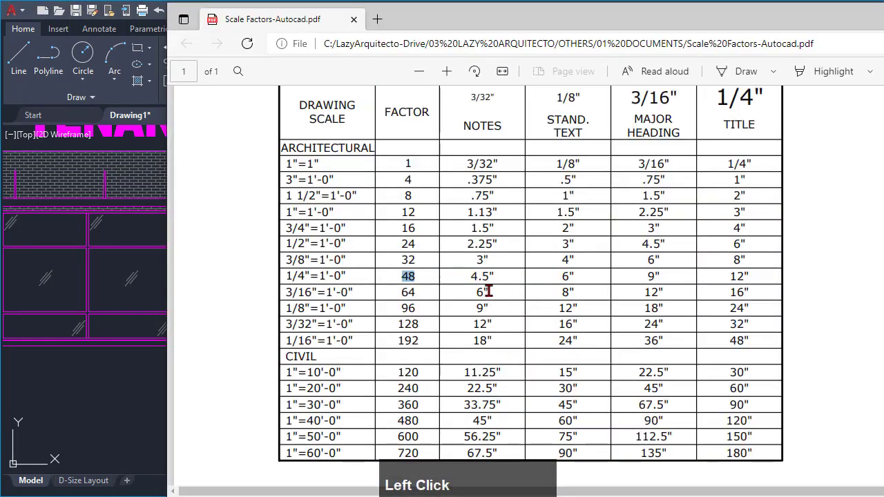
click(262, 236)
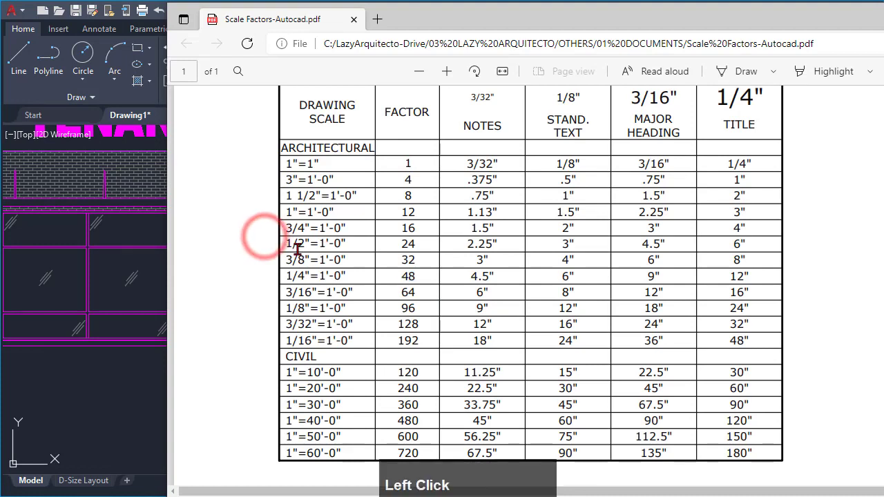
scroll(370, 253, down, 2)
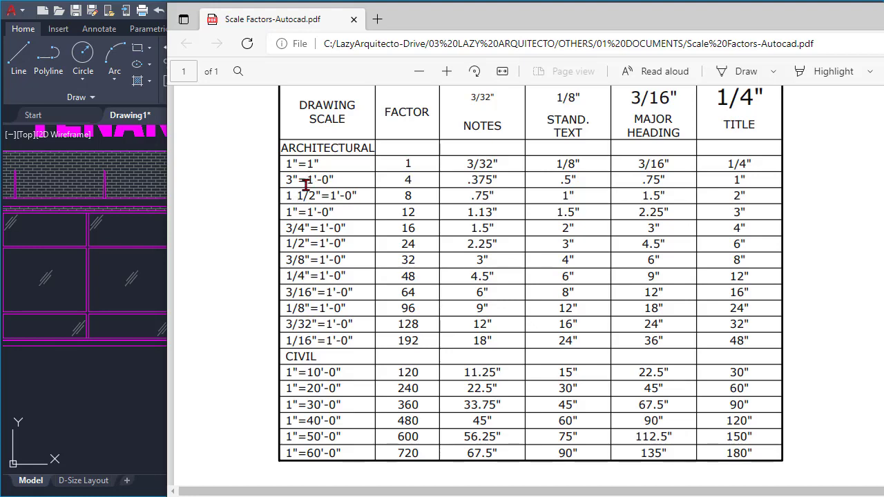
click(119, 408)
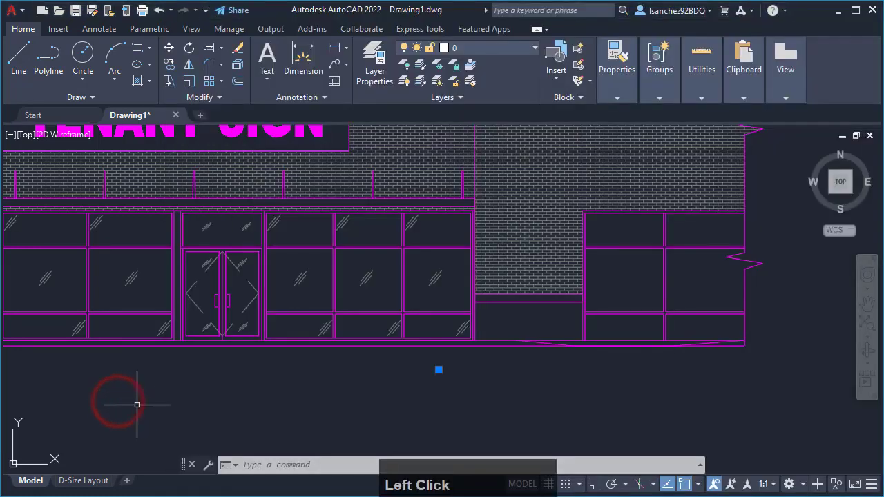
key(Escape)
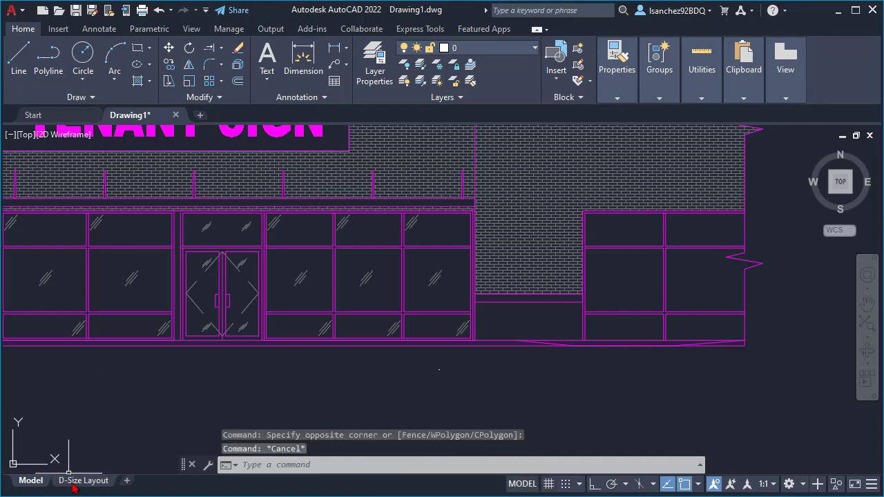
- Open the D-Size Layout and examine the elevation's level markers and labels on the sheet
mouse_move(73, 487)
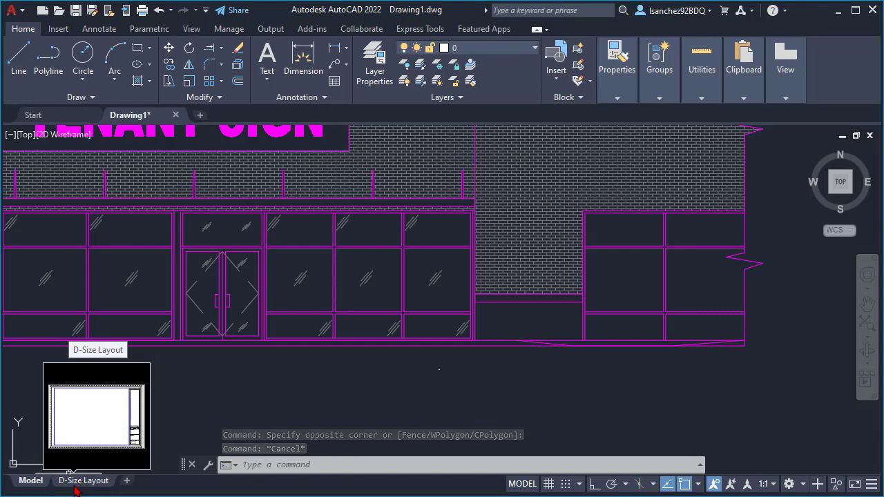
click(77, 484)
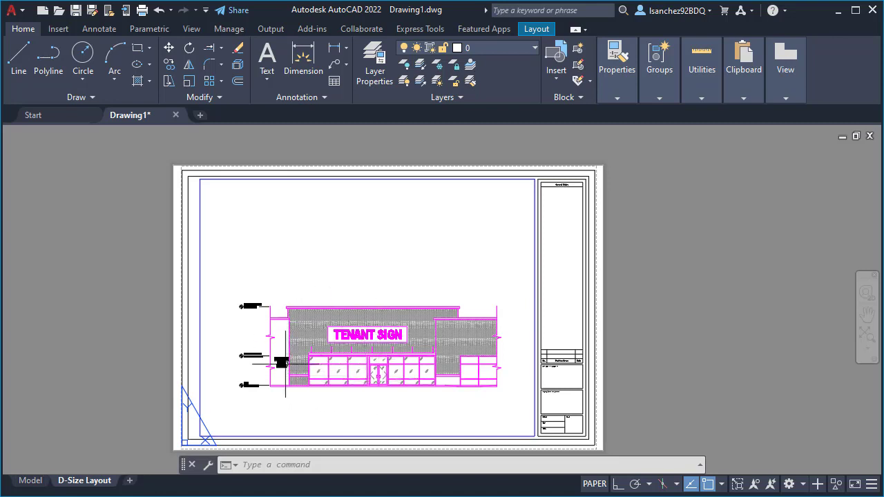
scroll(285, 364, up, 2)
scroll(245, 369, up, 3)
scroll(212, 355, up, 3)
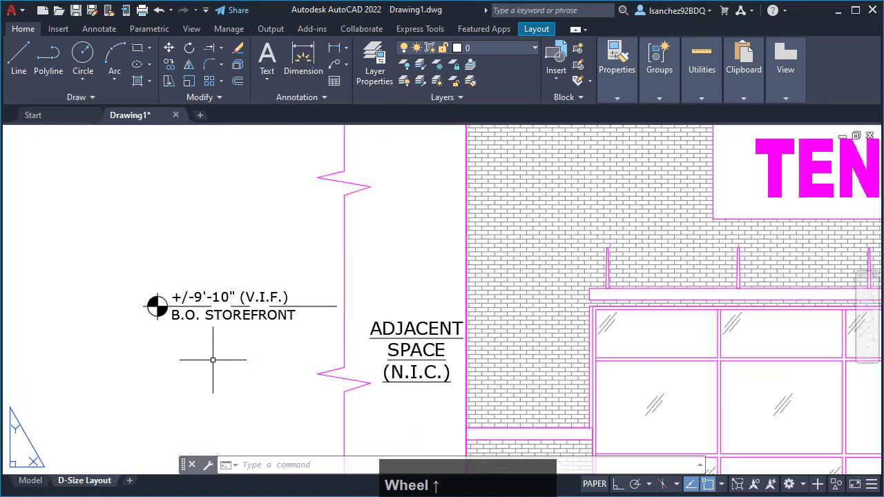
scroll(201, 314, down, 4)
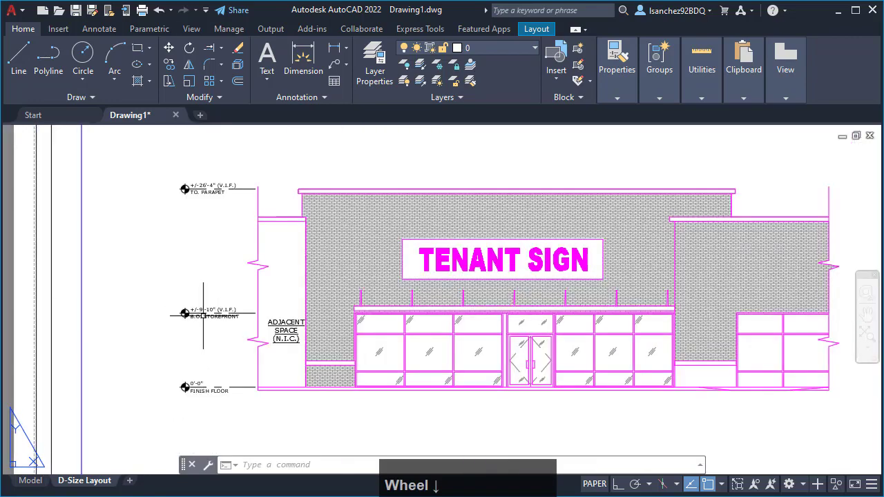
scroll(195, 199, up, 3)
scroll(207, 200, down, 5)
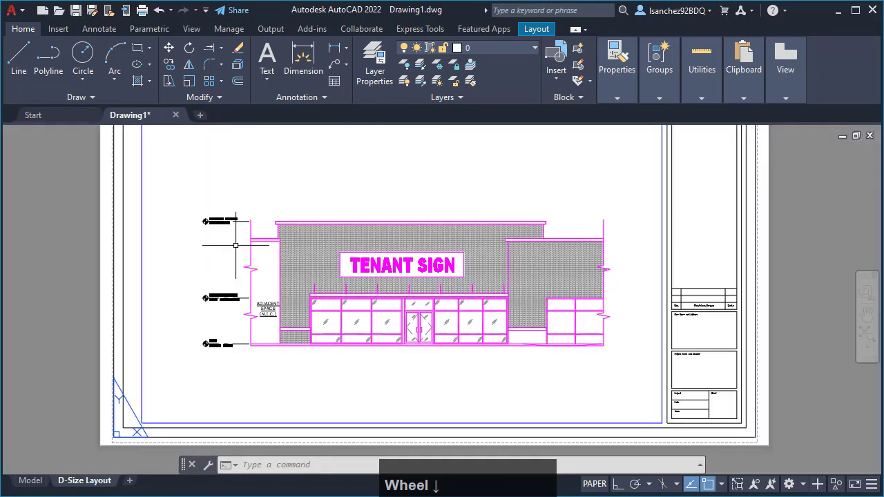
middle_drag(274, 319, 280, 358)
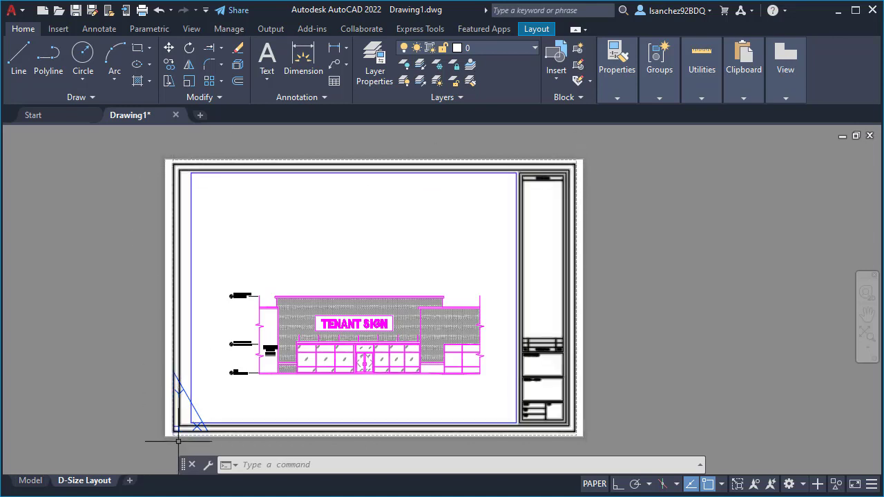
- Check the D-Size Layout's plot size in the Page Setup Manager and close the dialog
right_click(97, 487)
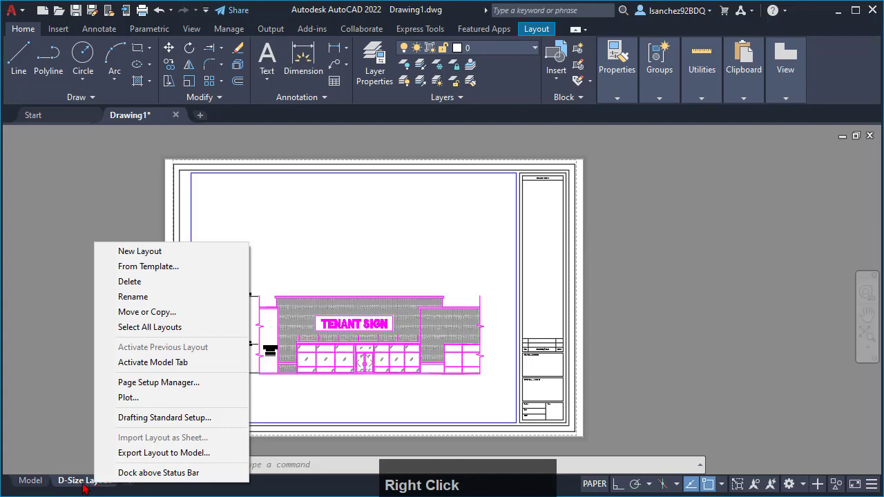
click(150, 382)
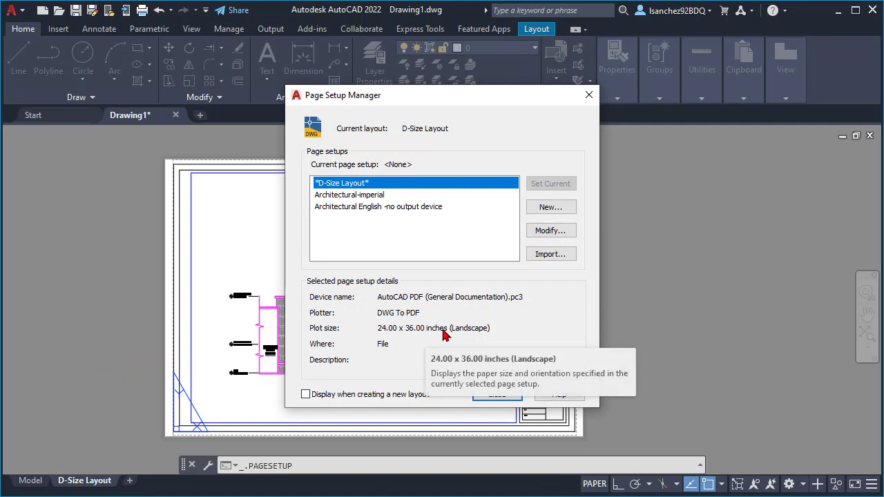
click(496, 395)
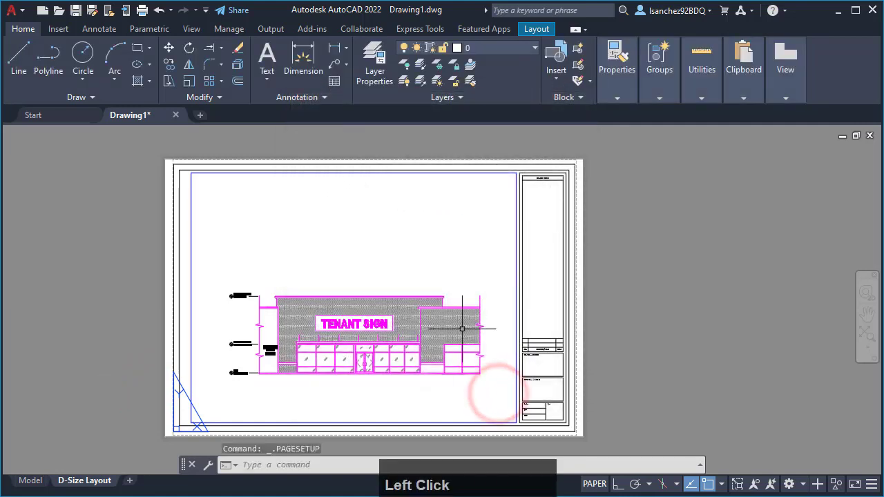
- Select the viewport framing the elevation on the sheet and unlock it
click(192, 209)
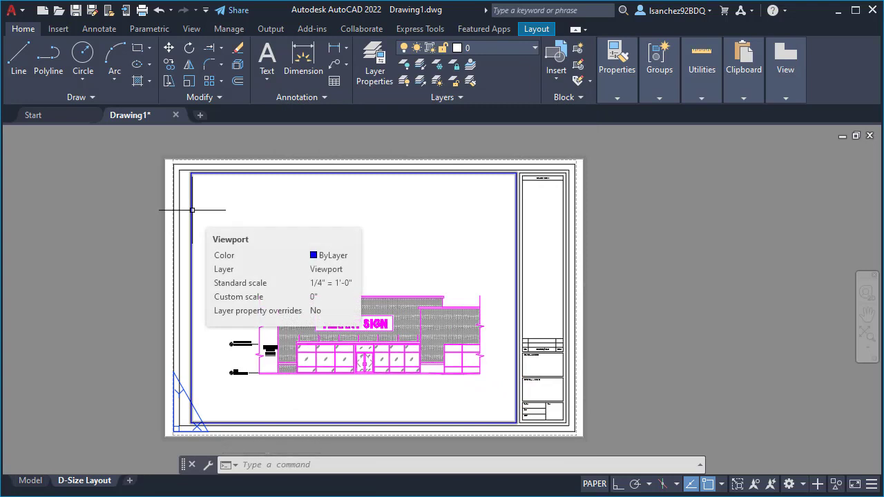
key(Escape)
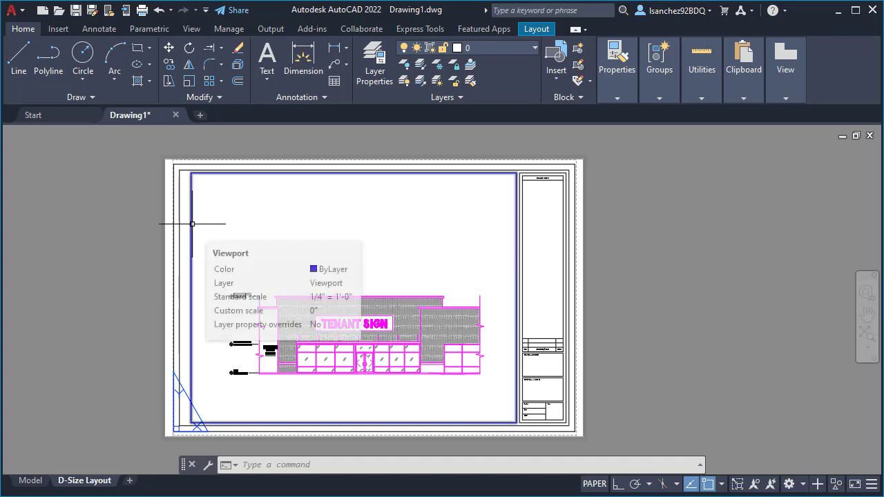
click(192, 223)
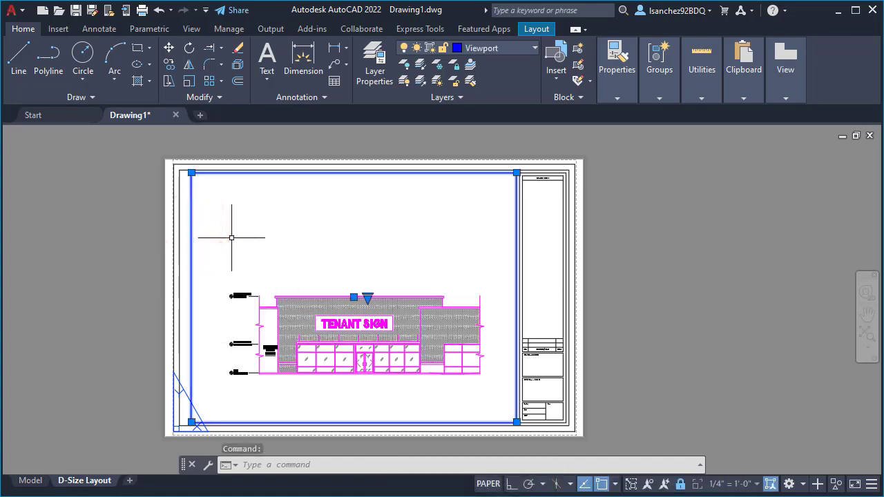
click(680, 484)
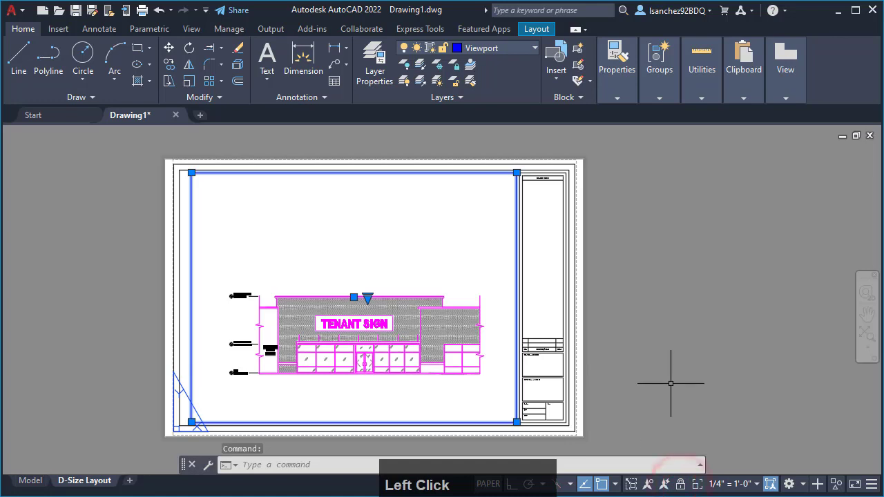
- Set the unlocked viewport's scale to 1/8" = 1'-0" and check the scale chart in Scale Factors-Autocad.pdf
click(718, 485)
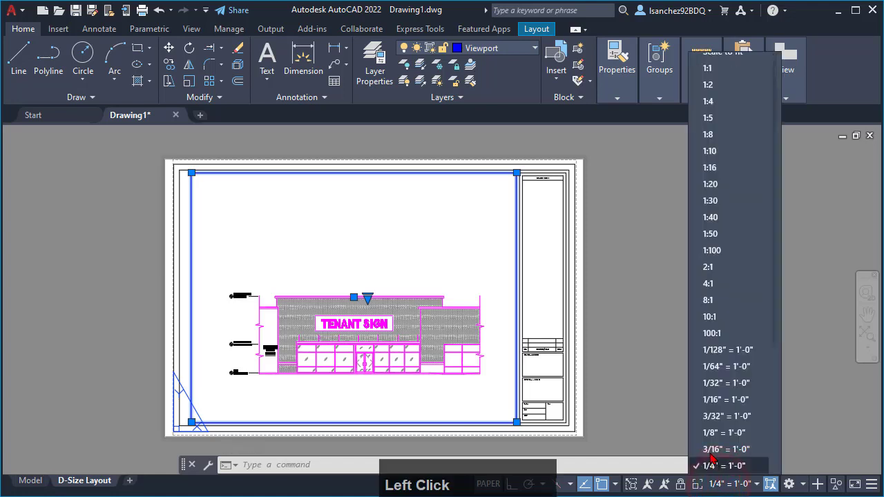
scroll(706, 361, down, 4)
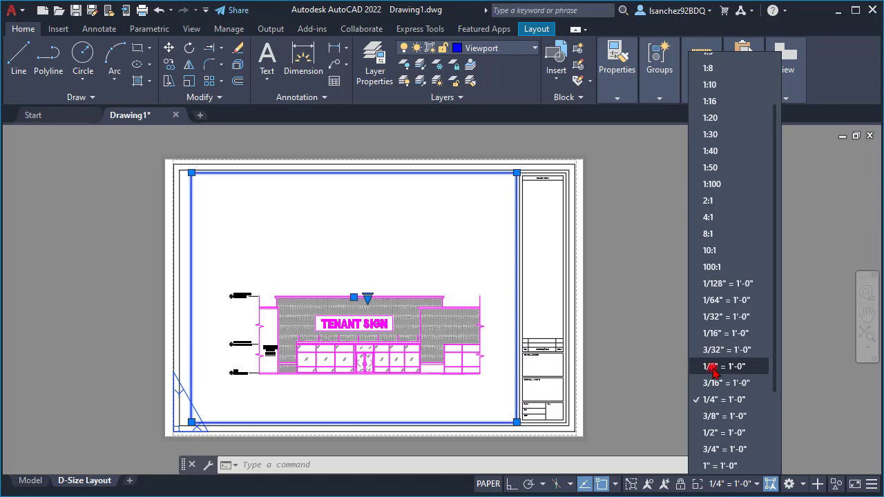
click(712, 367)
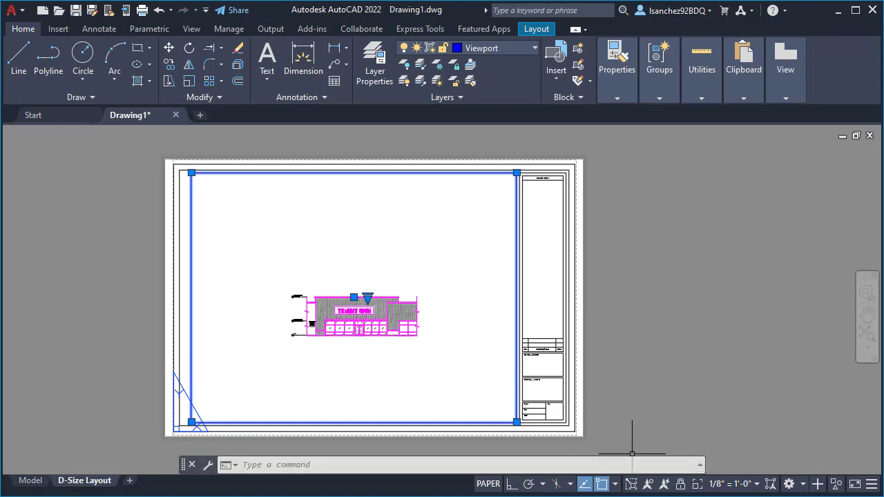
click(450, 495)
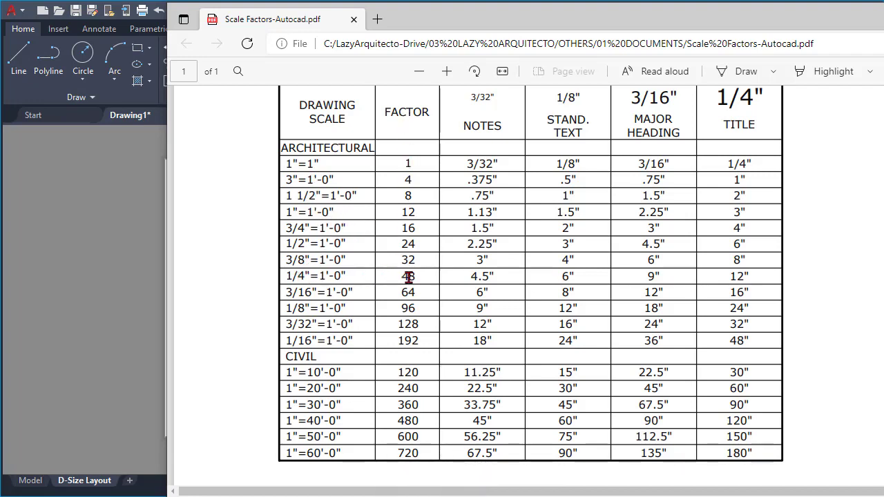
click(883, 15)
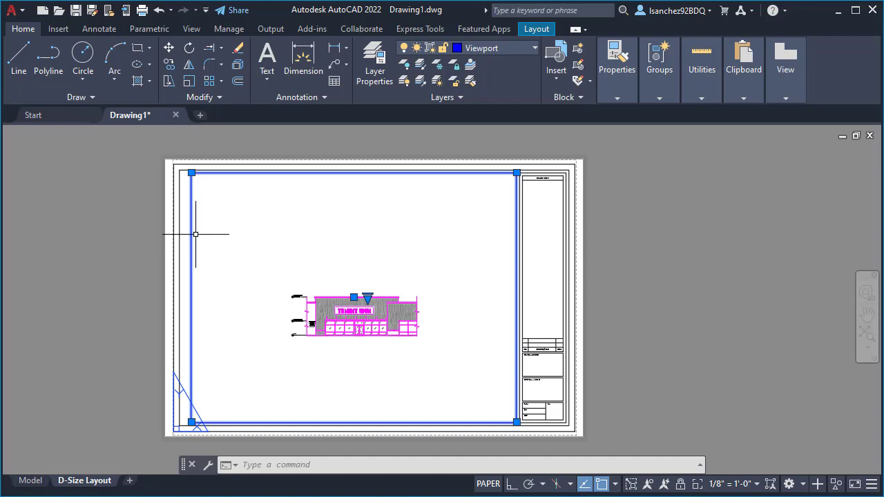
- Delete the old viewport and create a new rectangular MVIEW viewport covering the sheet's drawing area beside the title block
key(Delete)
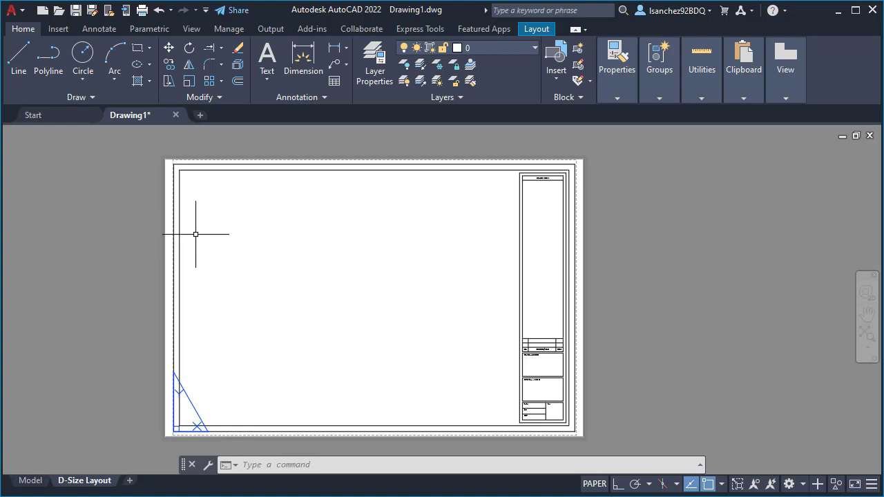
text(M)
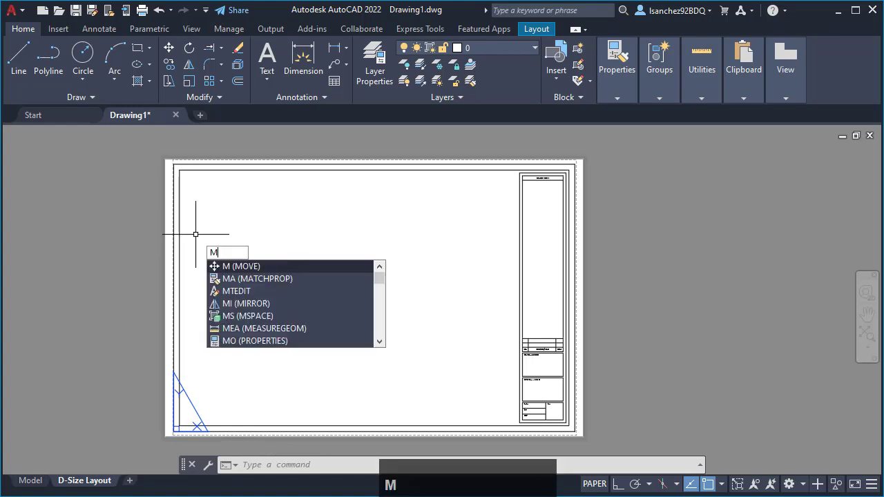
text(V)
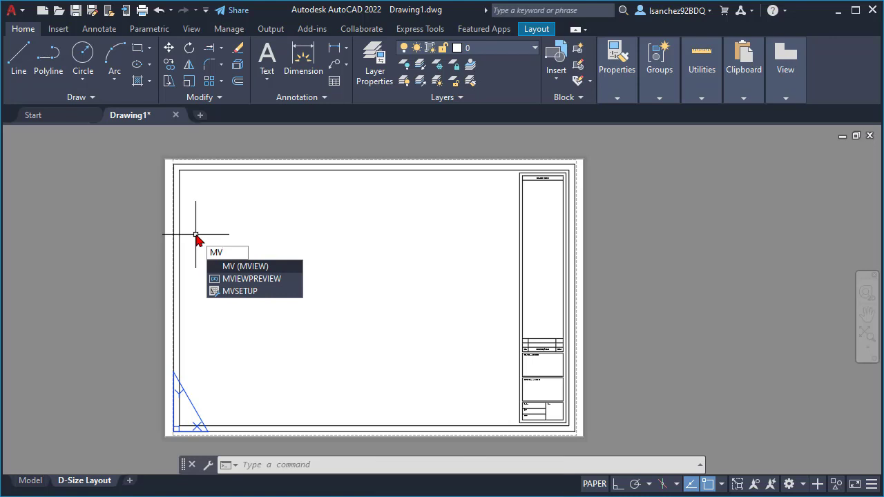
key(Return)
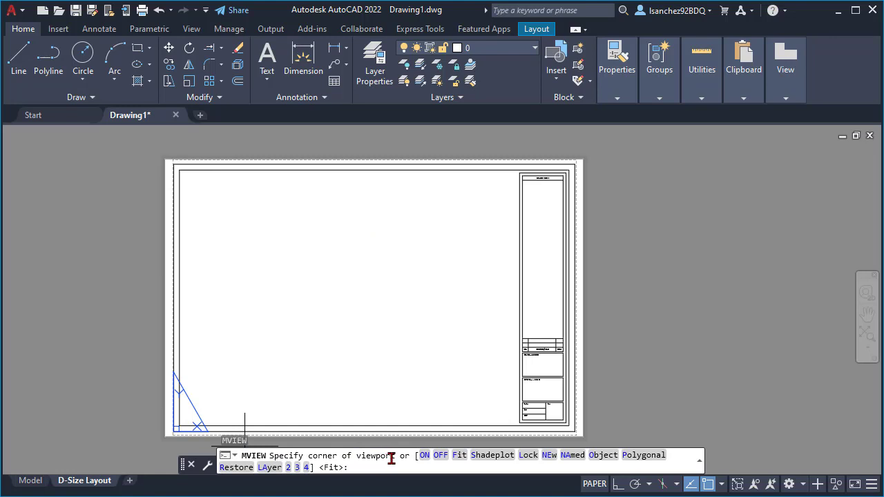
click(189, 179)
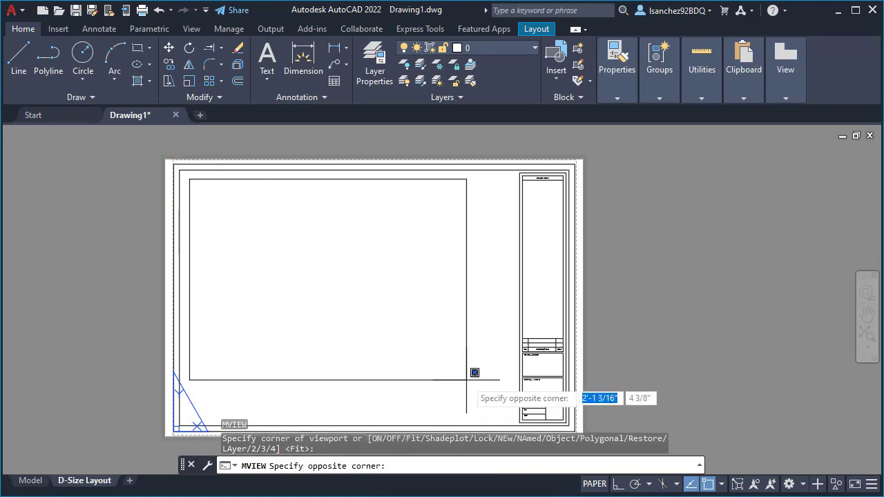
click(510, 417)
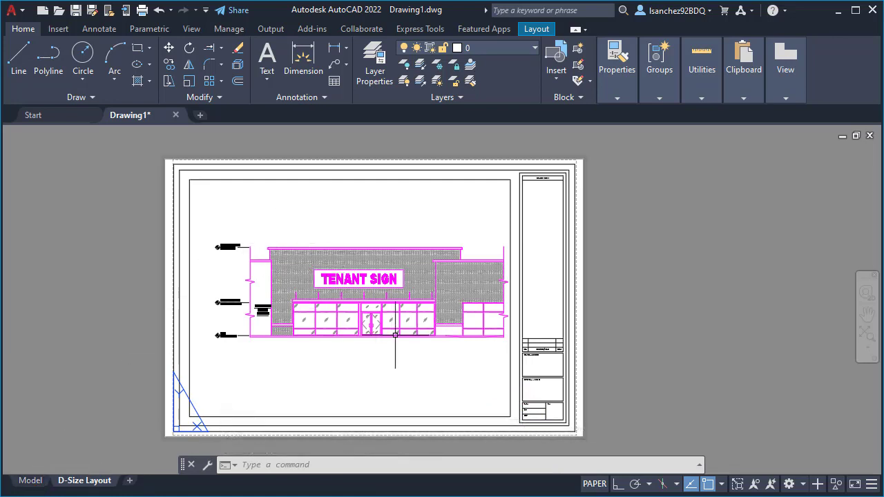
- Set the new viewport's scale to 1/4" = 1'-0"
click(511, 364)
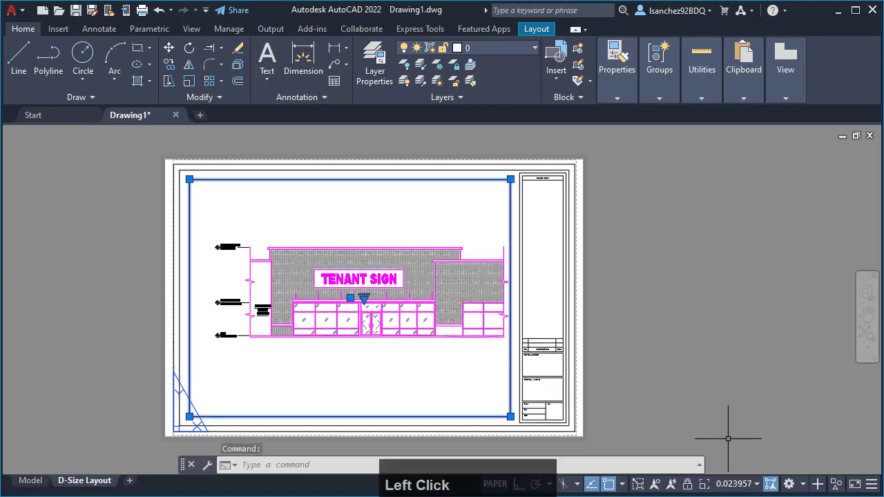
click(718, 487)
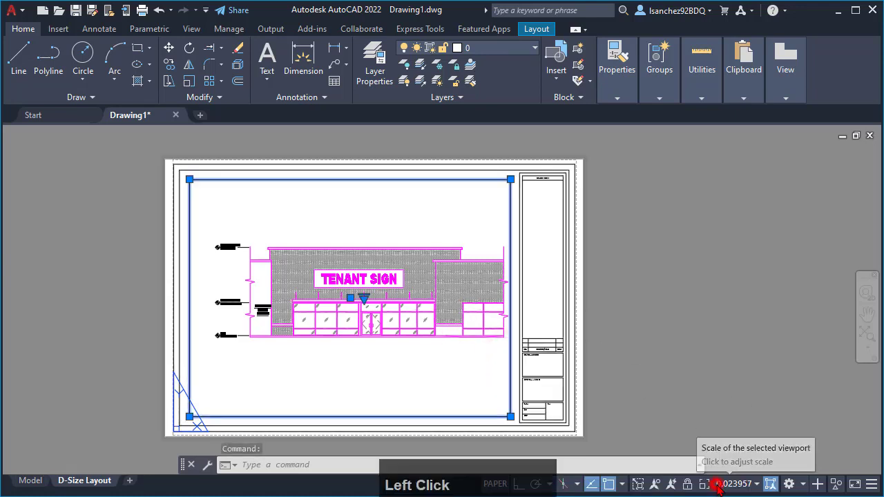
scroll(726, 428, down, 2)
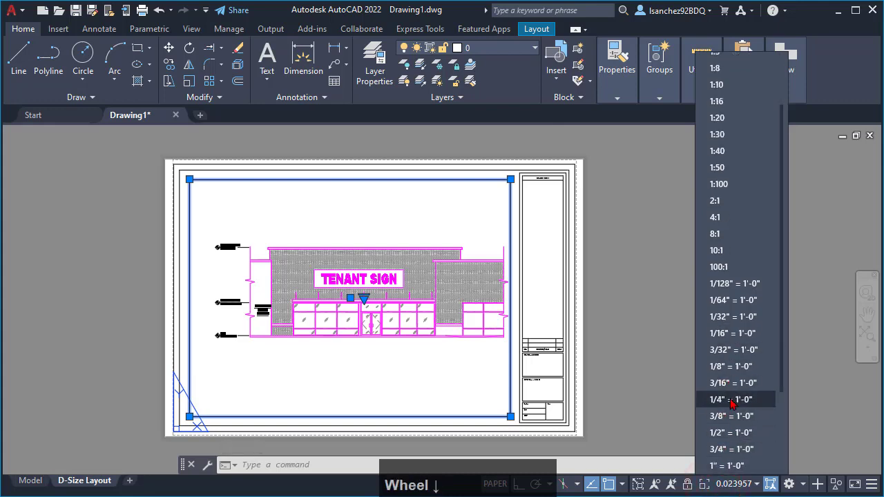
click(724, 405)
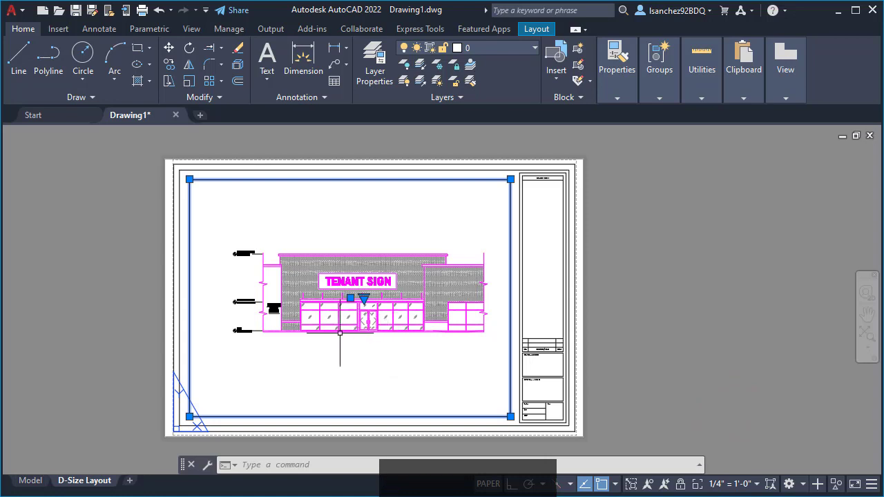
click(732, 484)
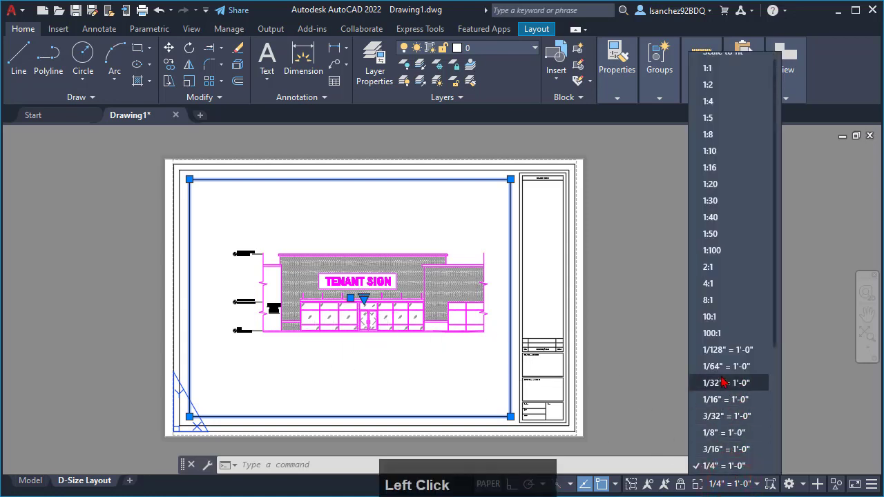
scroll(725, 362, up, 1)
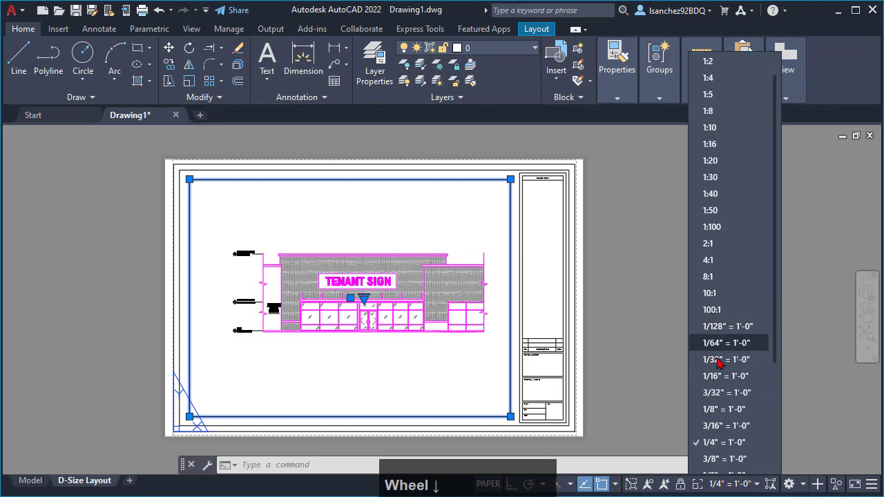
click(626, 381)
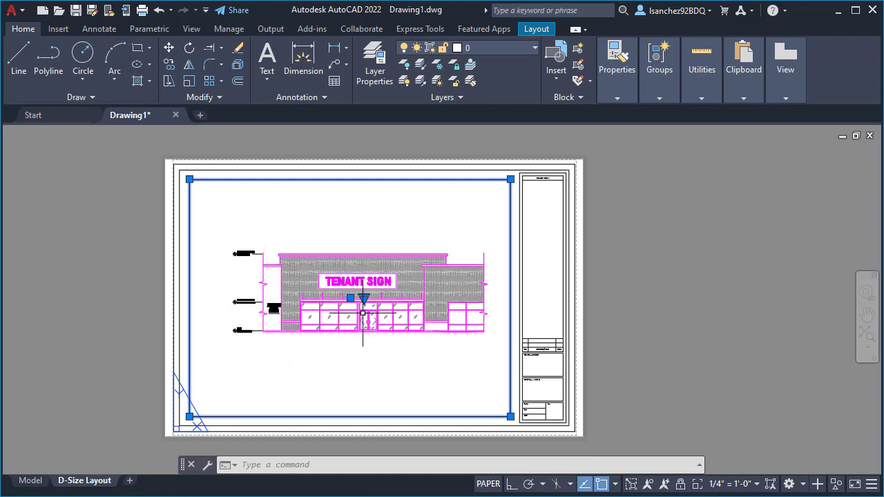
- Reposition the elevation lower within the new viewport, then return to paper space with nothing selected
middle_drag(325, 325, 355, 334)
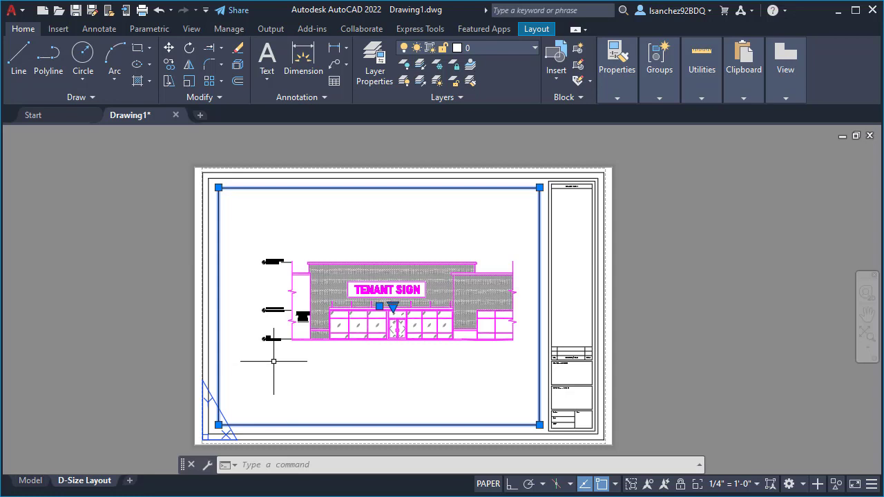
double_click(333, 377)
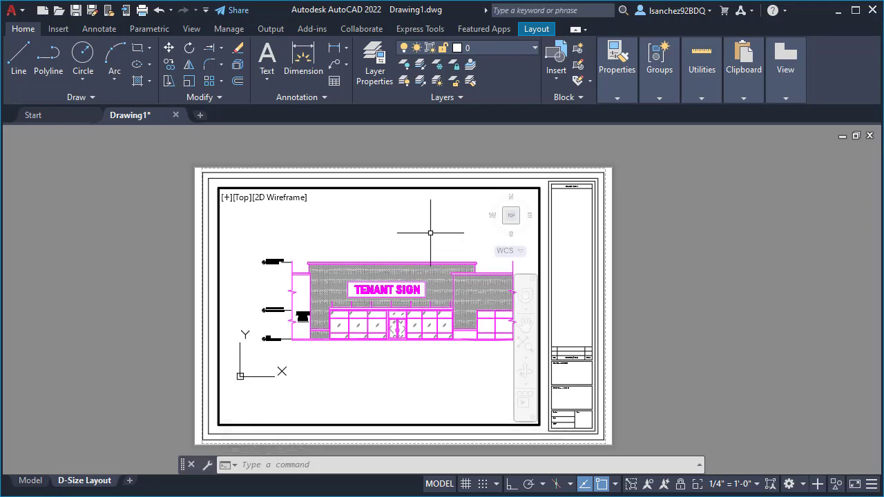
mouse_move(430, 233)
middle_down()
mouse_move(401, 269)
mouse_move(444, 276)
mouse_move(440, 239)
mouse_move(417, 244)
mouse_move(410, 268)
mouse_move(421, 279)
mouse_move(405, 267)
middle_up()
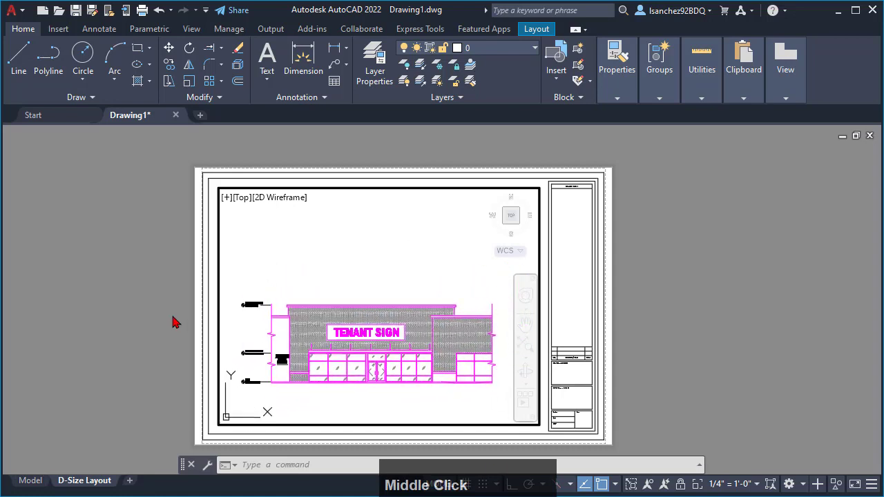
click(141, 336)
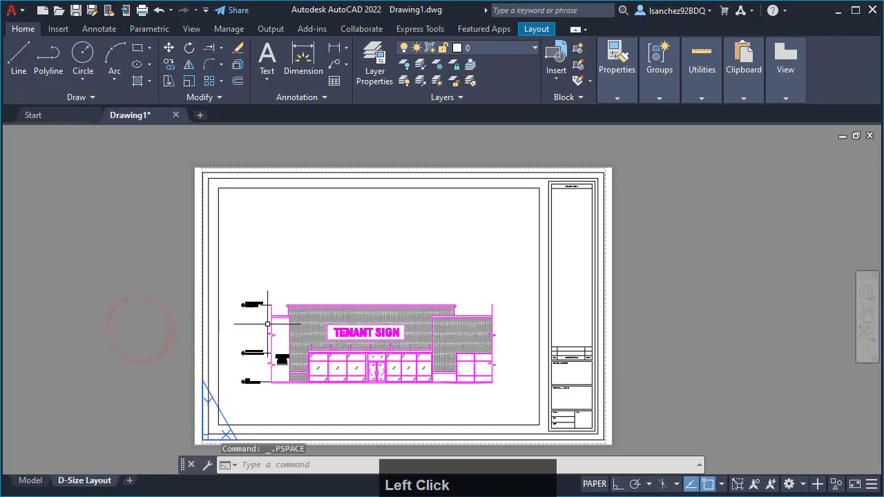
click(539, 413)
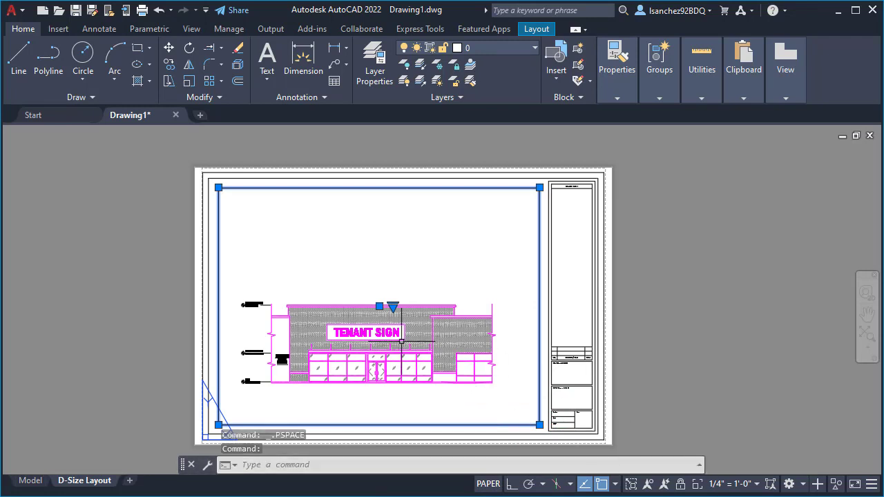
key(Escape)
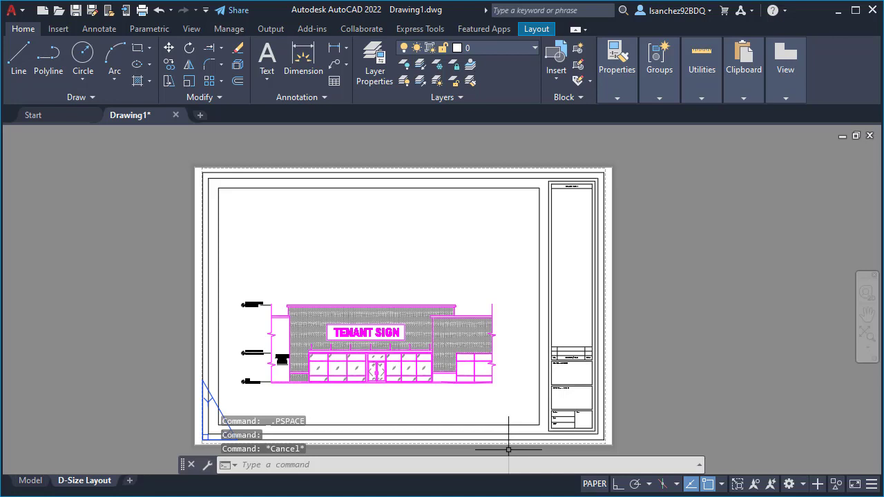
- Look up the standard text height for 1/4"=1'-0" in Scale Factors-Autocad.pdf, view the metric scale chart image, and return to AutoCAD
click(442, 398)
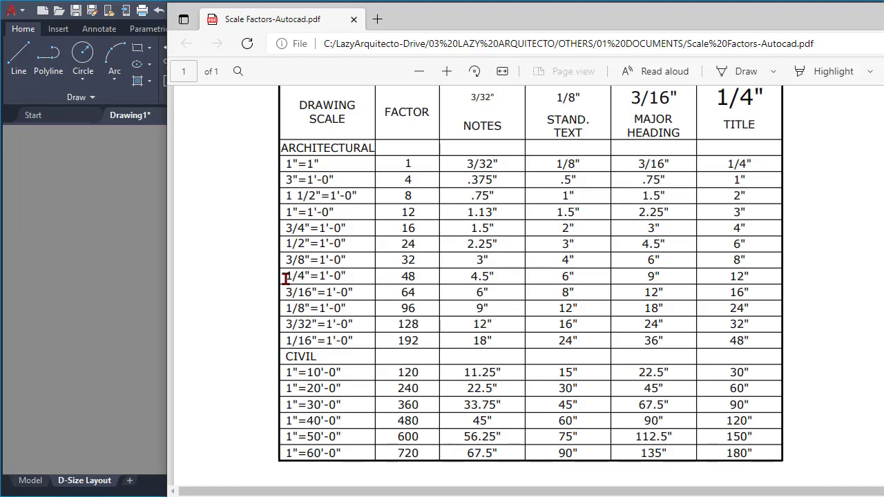
drag(285, 276, 348, 274)
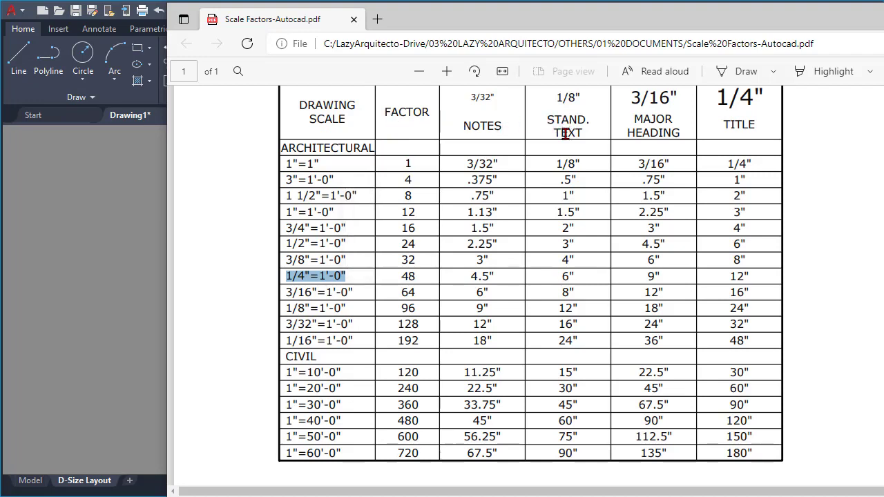
click(559, 279)
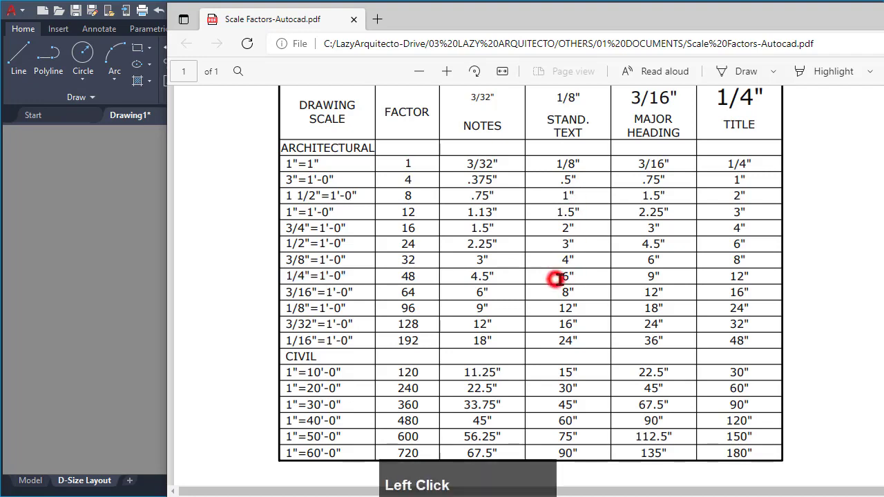
double_click(558, 279)
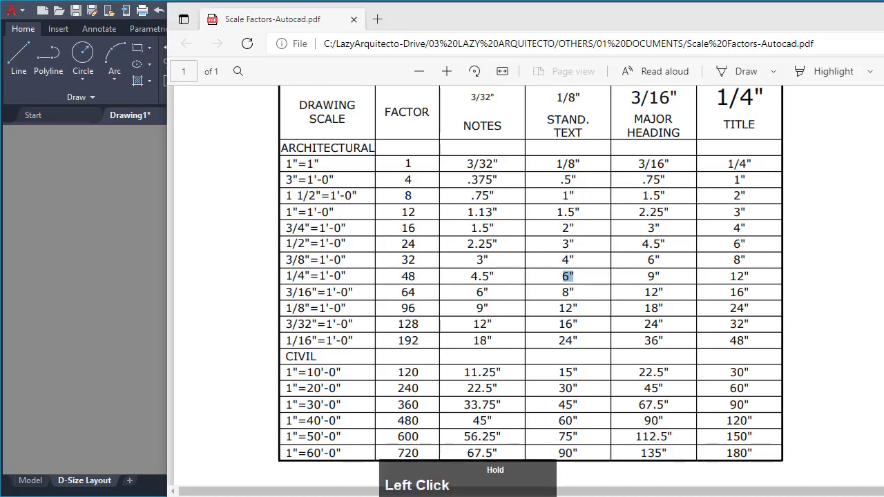
drag(883, 207, 509, 9)
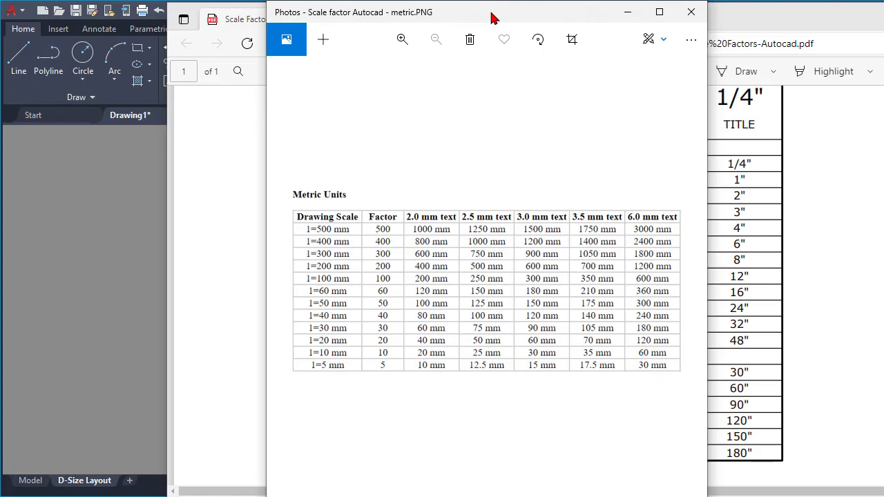
drag(493, 18, 883, 110)
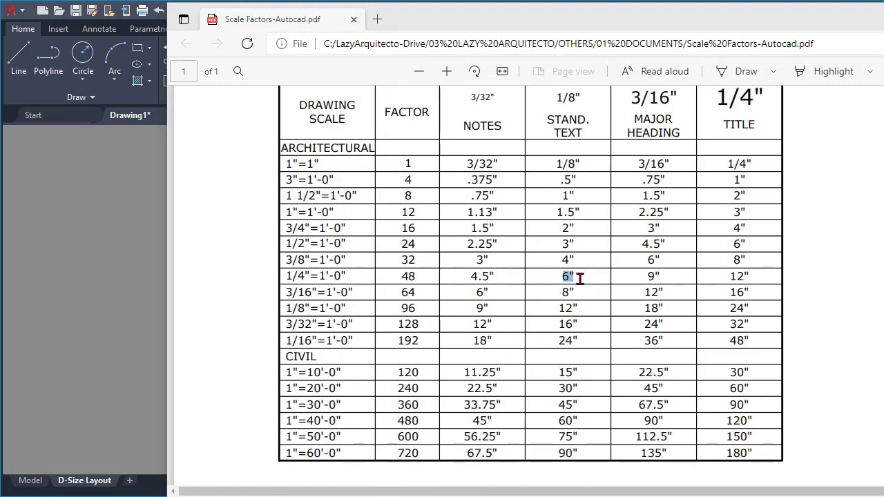
drag(285, 279, 345, 277)
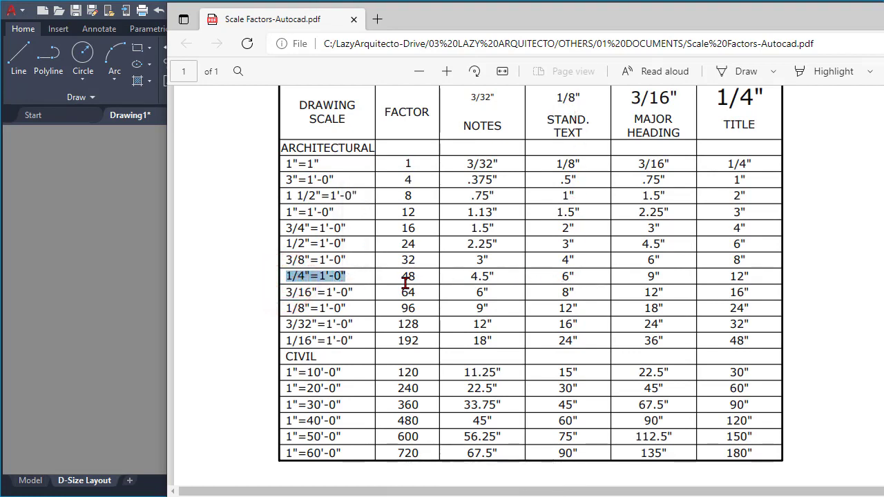
click(883, 10)
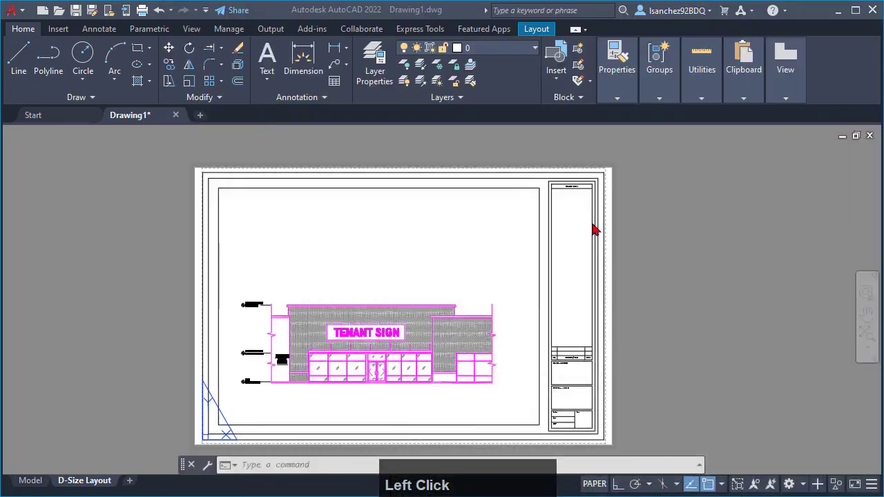
- In model space, set the EXISTING RAMP text's height to 6" and close its properties with nothing selected
click(135, 380)
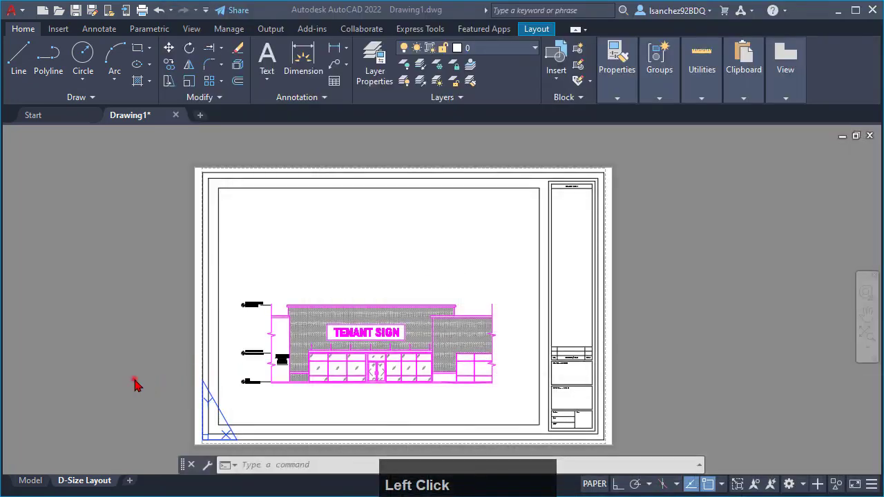
click(36, 484)
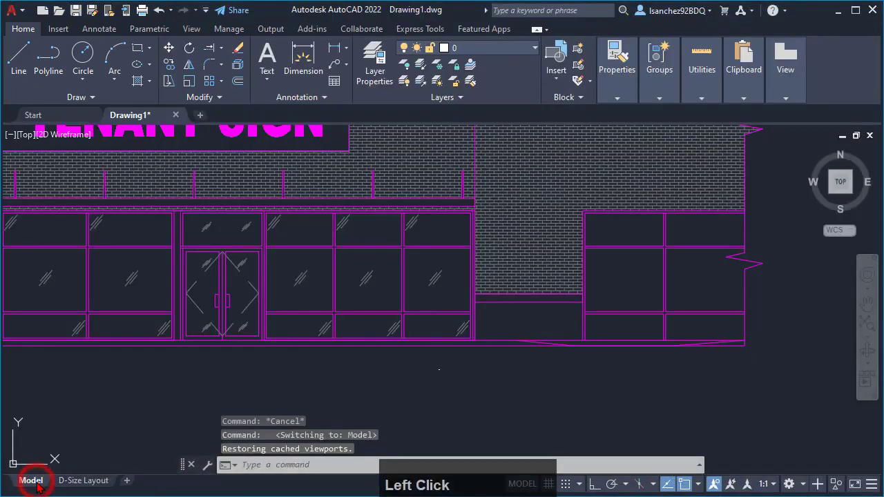
click(415, 363)
click(489, 401)
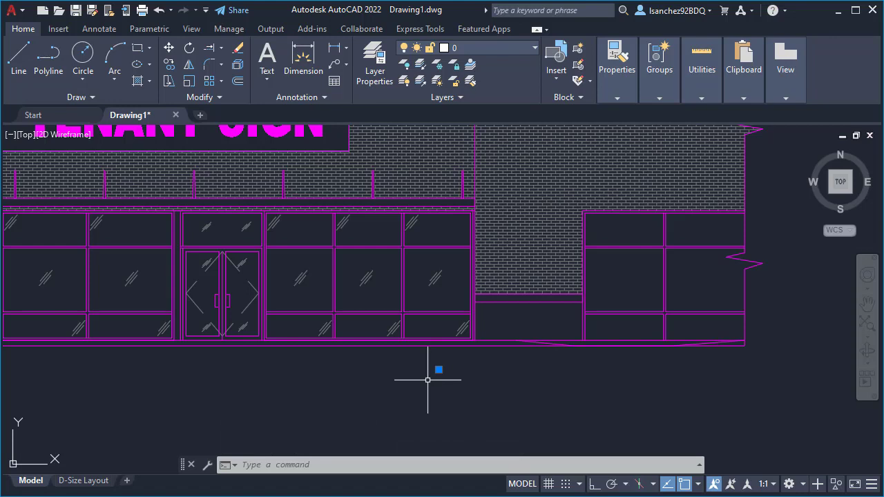
text(PR)
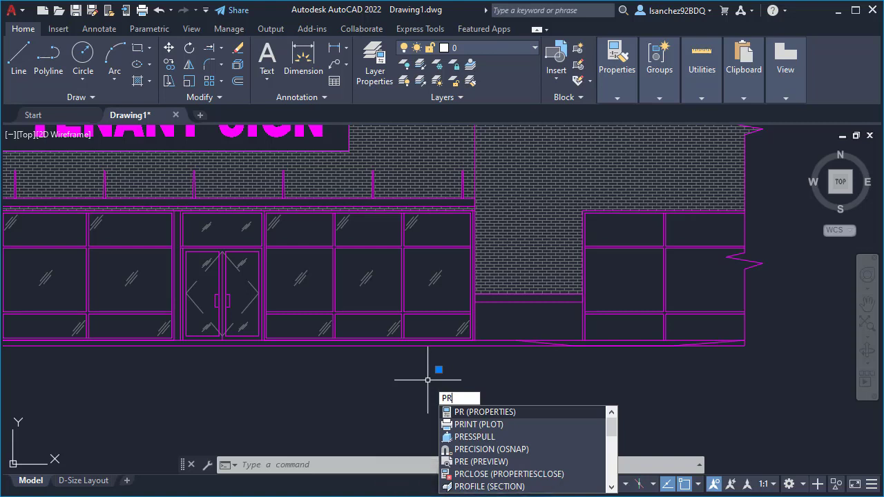
key(Return)
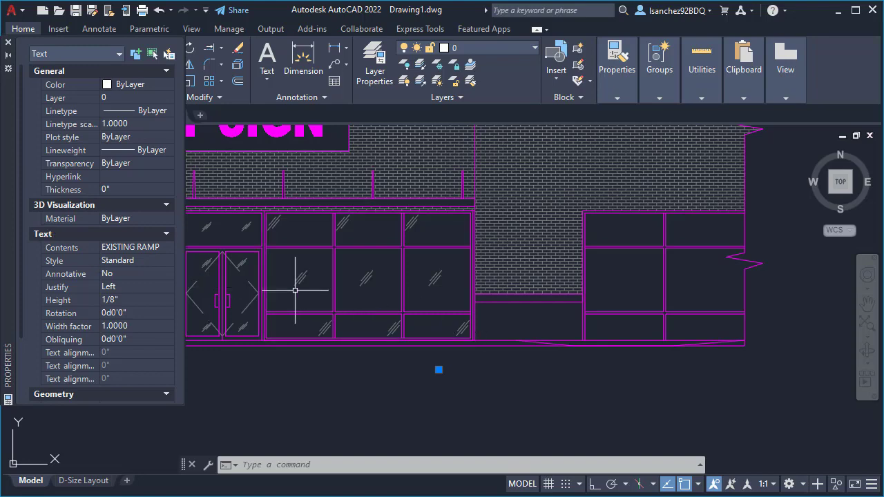
scroll(94, 276, down, 3)
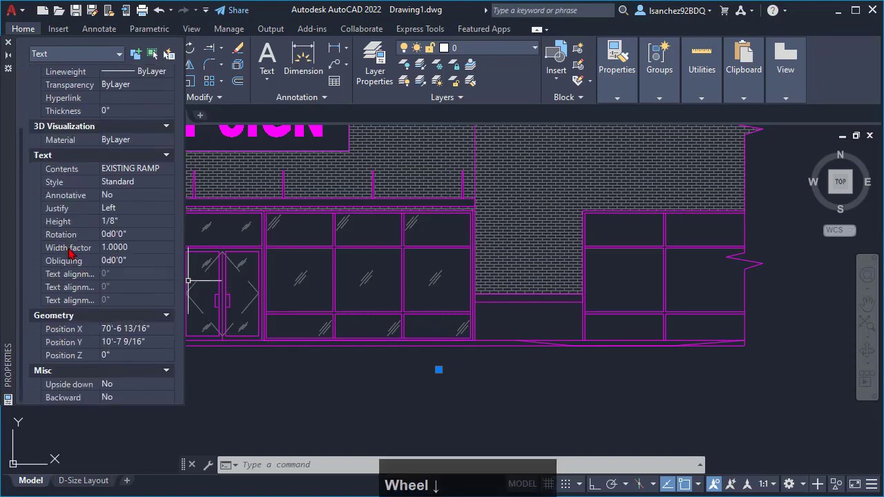
scroll(76, 253, up, 3)
scroll(42, 242, down, 3)
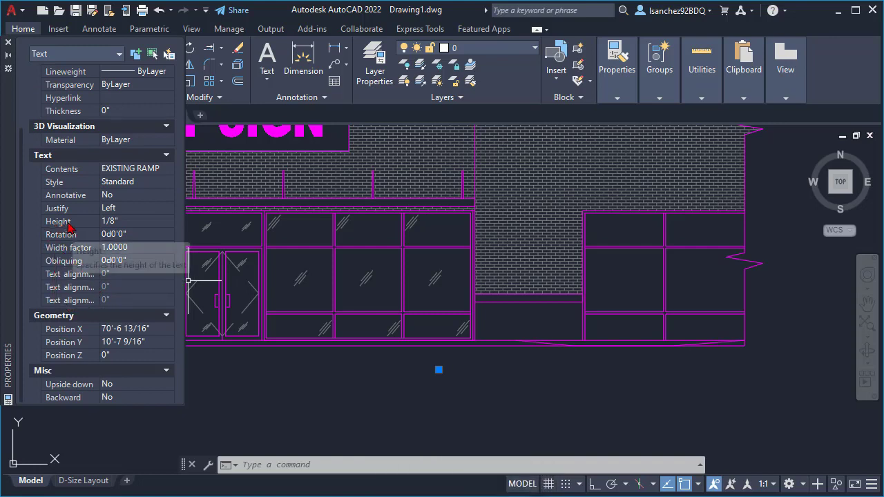
click(127, 222)
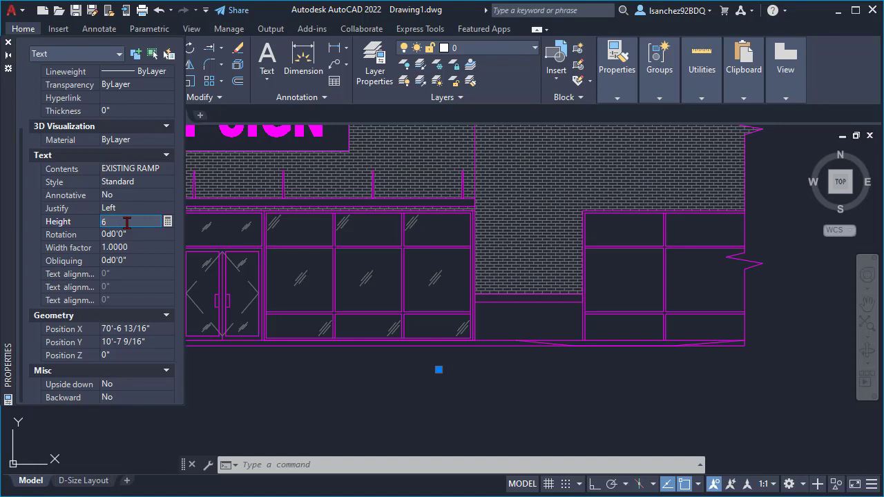
text(")
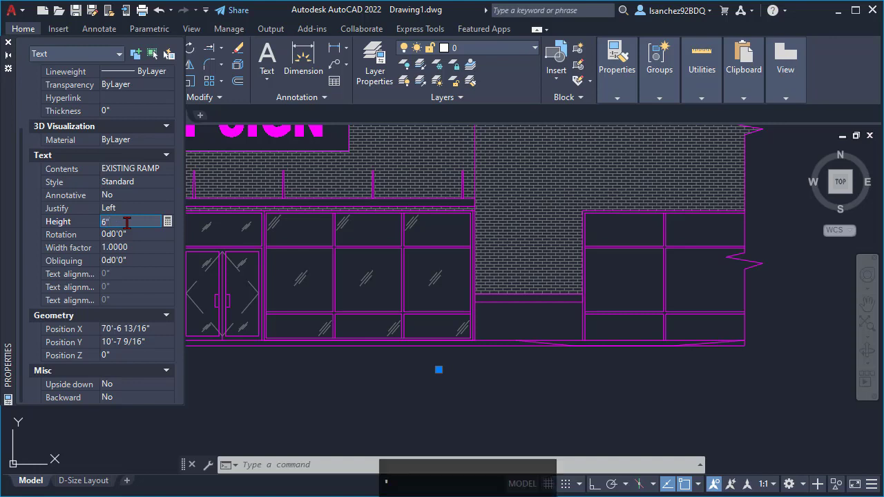
key(Return)
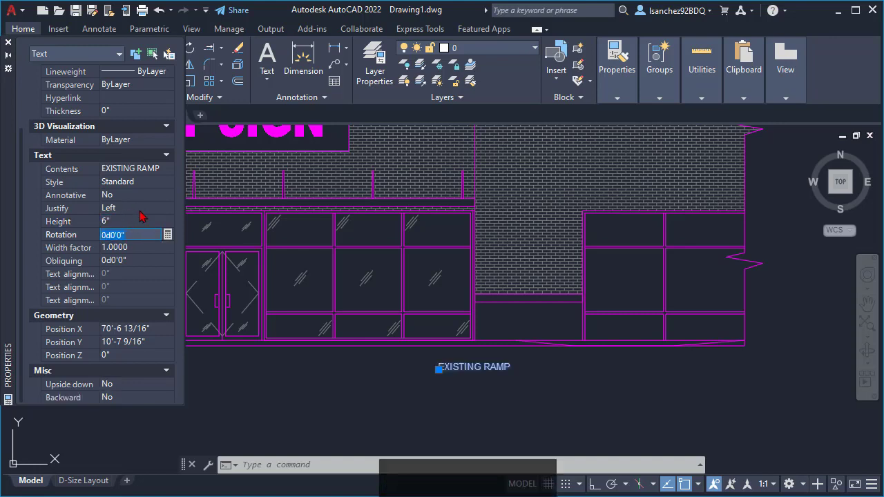
middle_drag(400, 369, 407, 386)
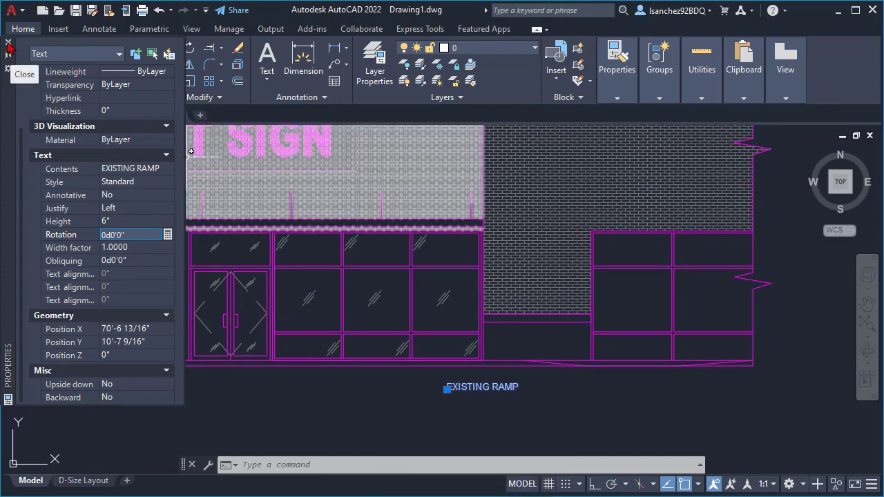
click(8, 42)
key(Escape)
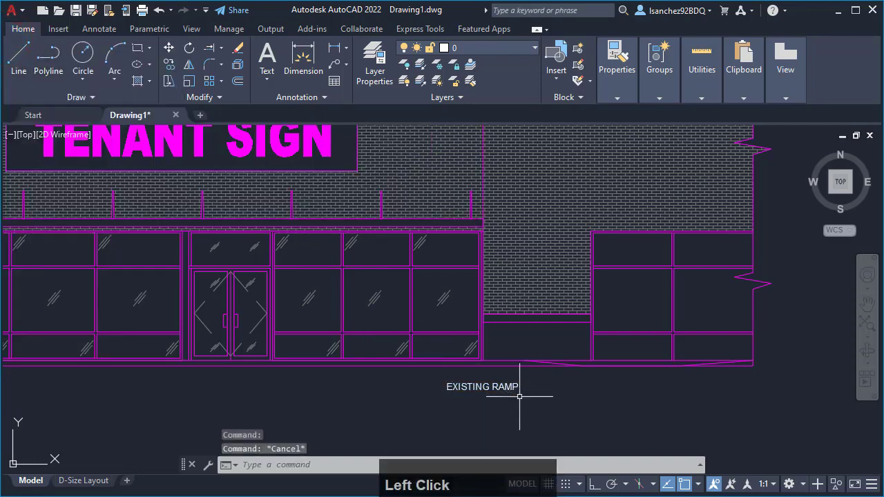
scroll(527, 409, down, 2)
scroll(527, 409, up, 2)
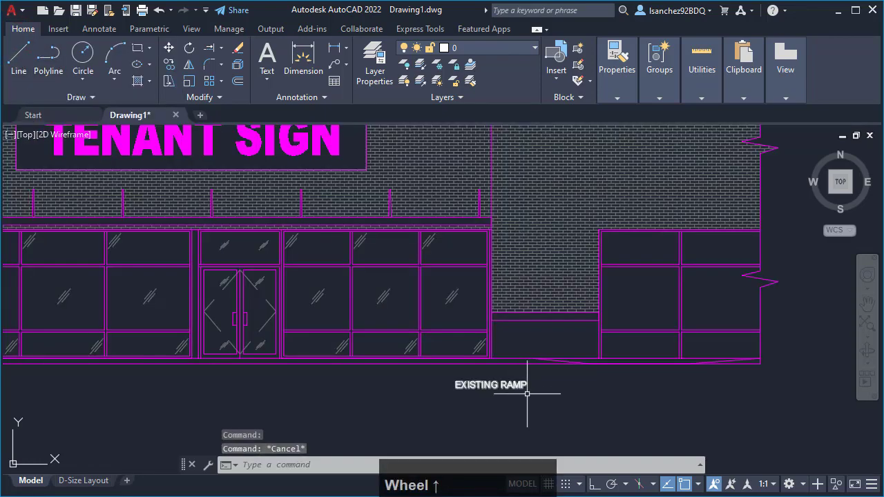
middle_drag(530, 389, 461, 393)
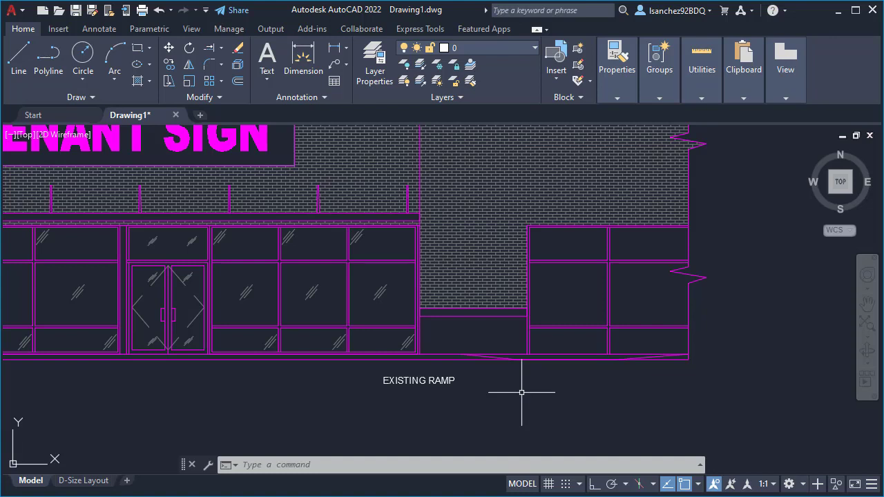
scroll(518, 384, up, 2)
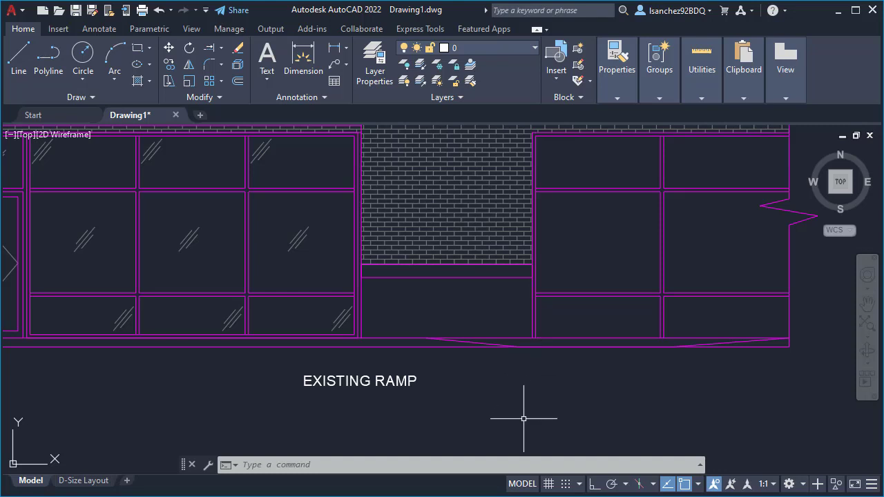
text(Q)
key(Escape)
key(Escape)
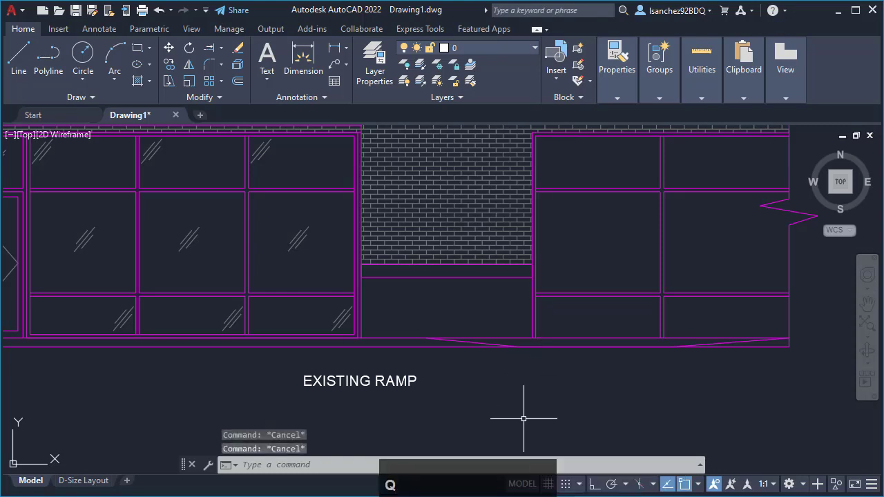
- Start a quick leader for the ramp note and enable the Midpoint object snap for picking its first point
text(LE)
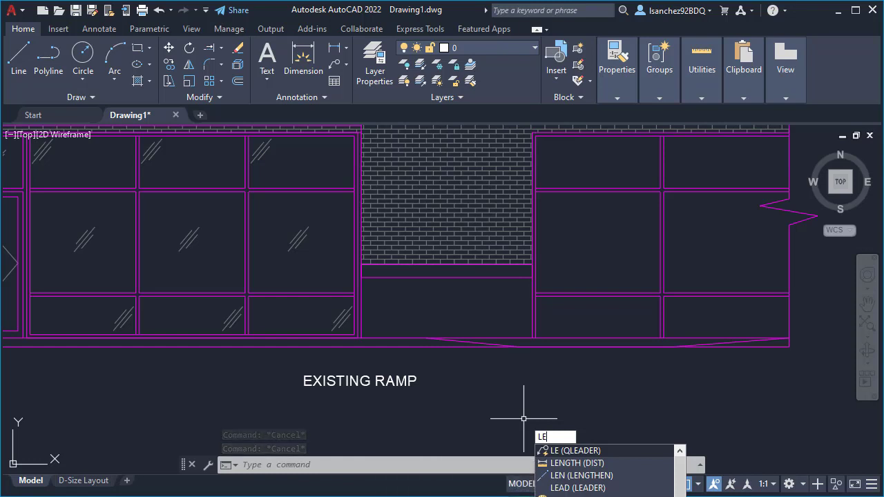
key(Return)
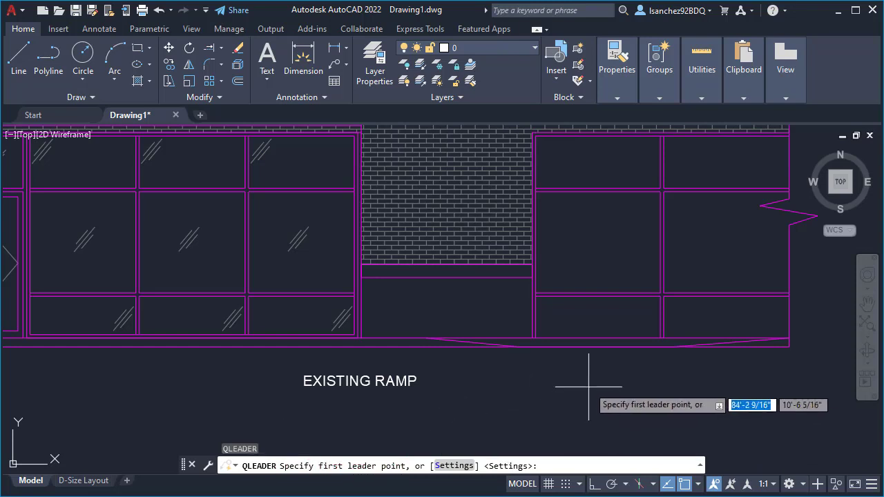
scroll(577, 343, up, 2)
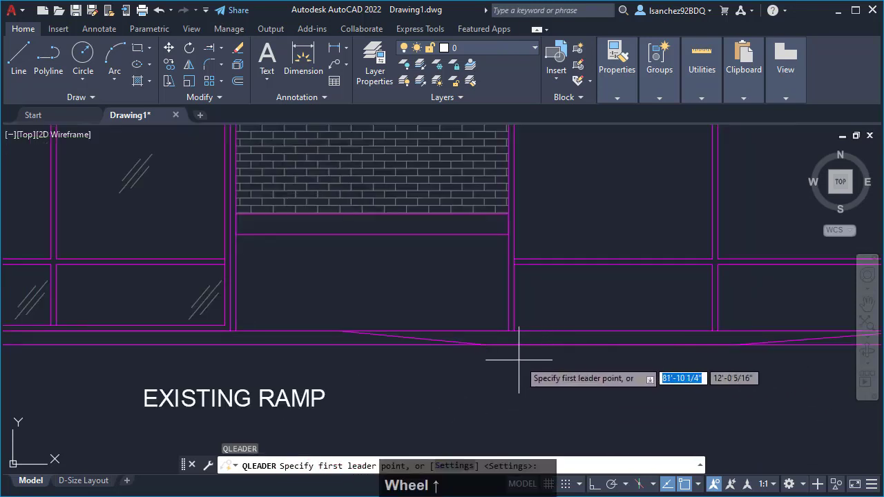
middle_drag(551, 359, 511, 330)
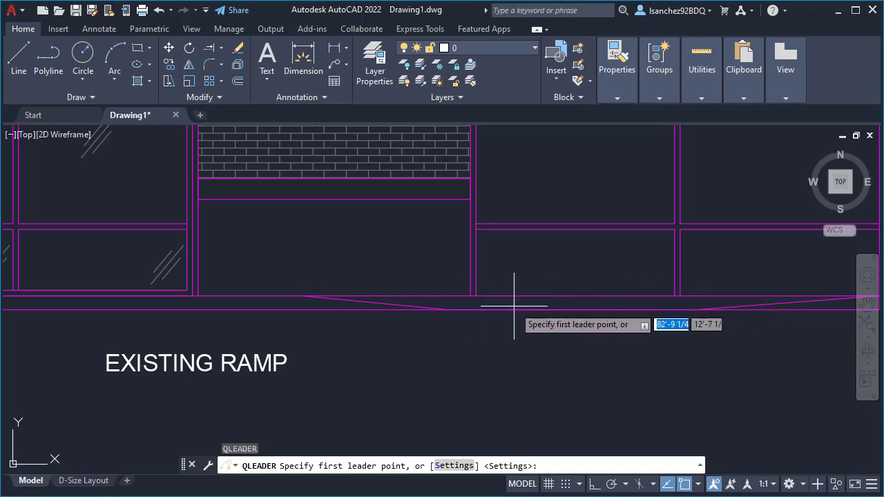
click(698, 486)
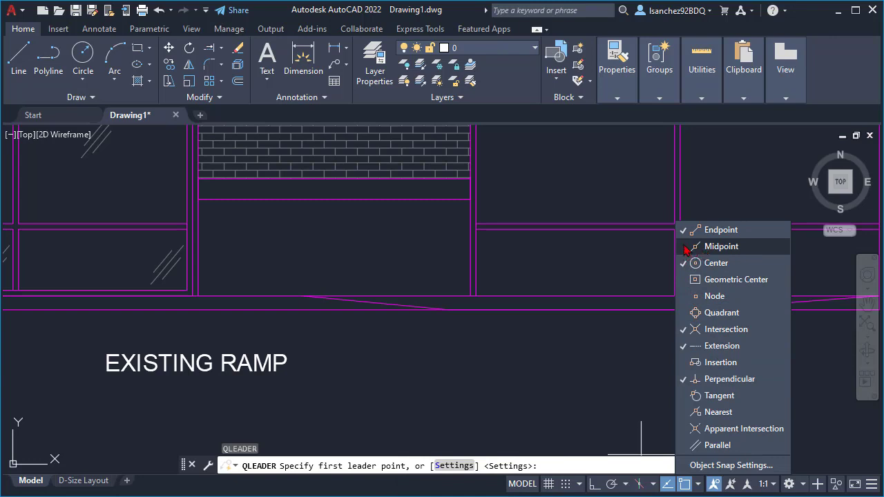
click(686, 247)
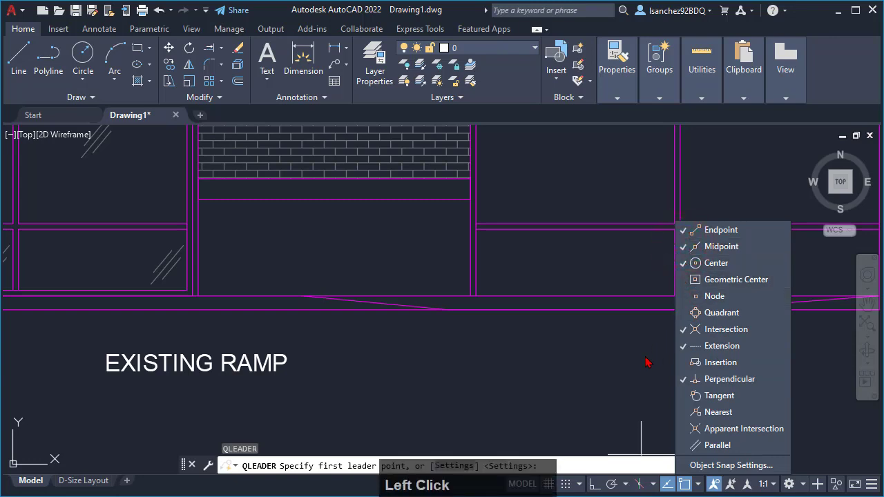
click(619, 392)
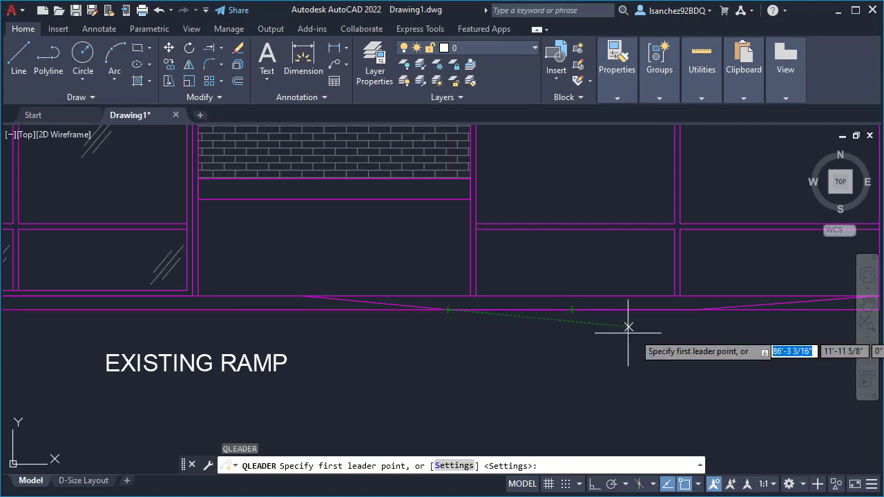
- With Ortho on, draw the leader from the midpoint of the ramp's bottom line straight down, then across to the end of the EXISTING RAMP text
click(572, 310)
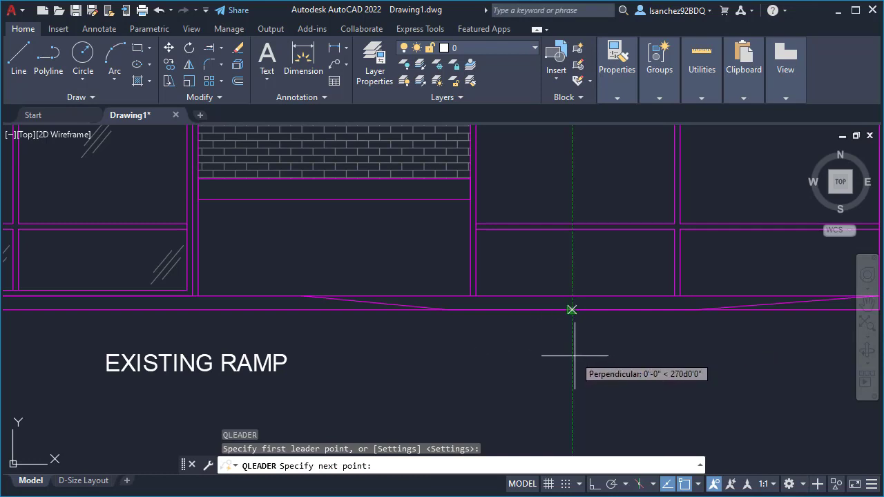
click(593, 486)
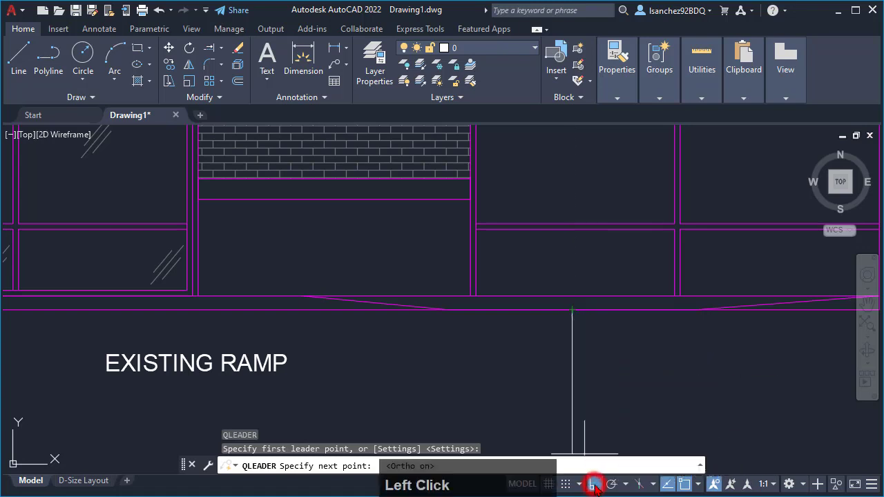
click(575, 360)
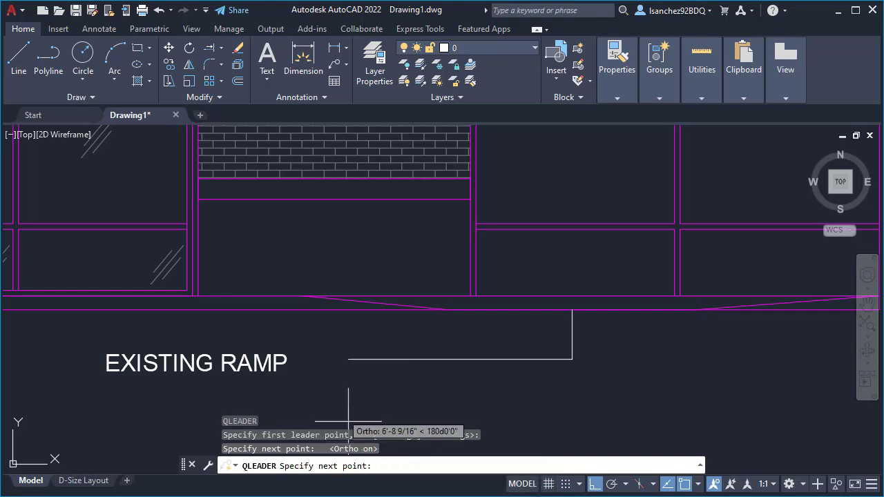
click(295, 381)
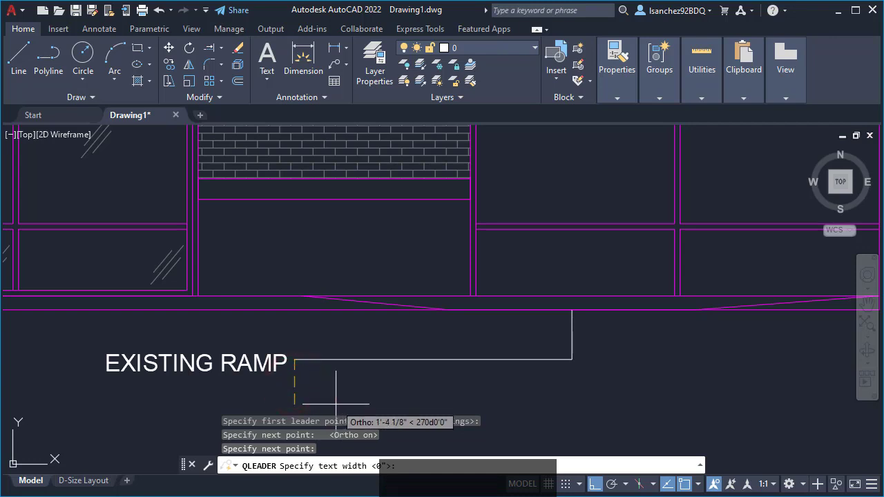
key(Escape)
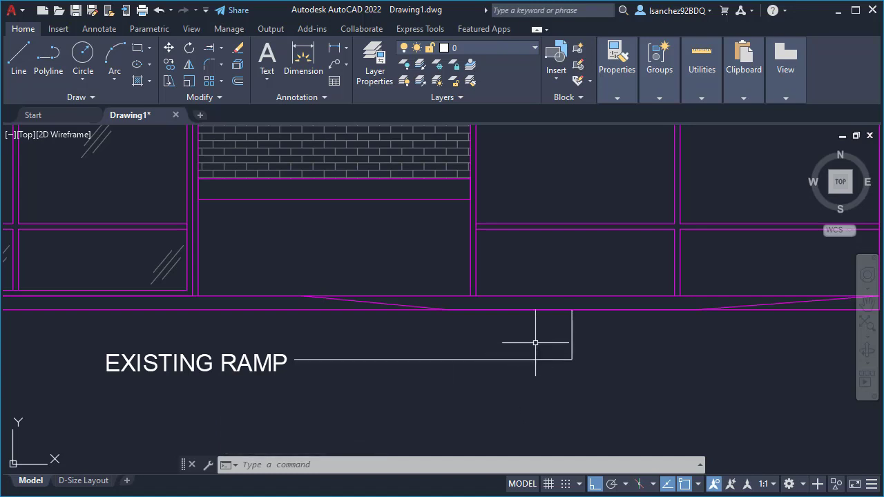
- Examine the leader's arrowhead at the ramp line and its size relative to the EXISTING RAMP text
scroll(570, 335, up, 4)
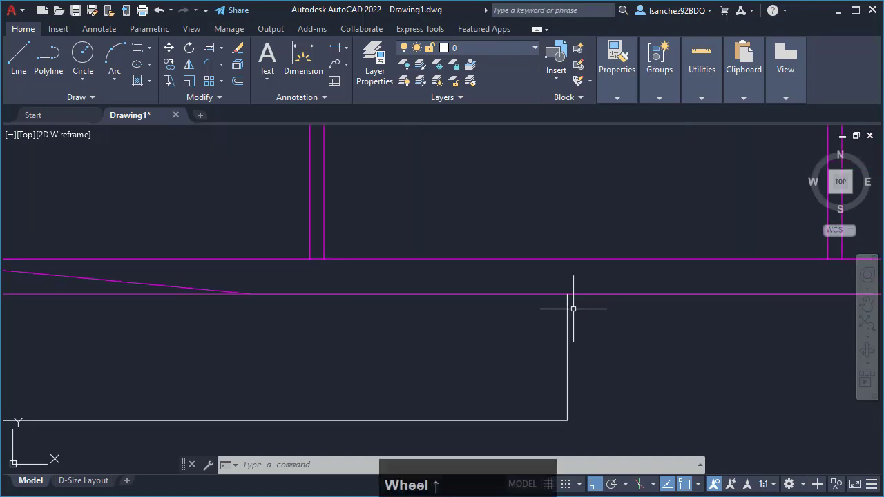
scroll(573, 309, up, 4)
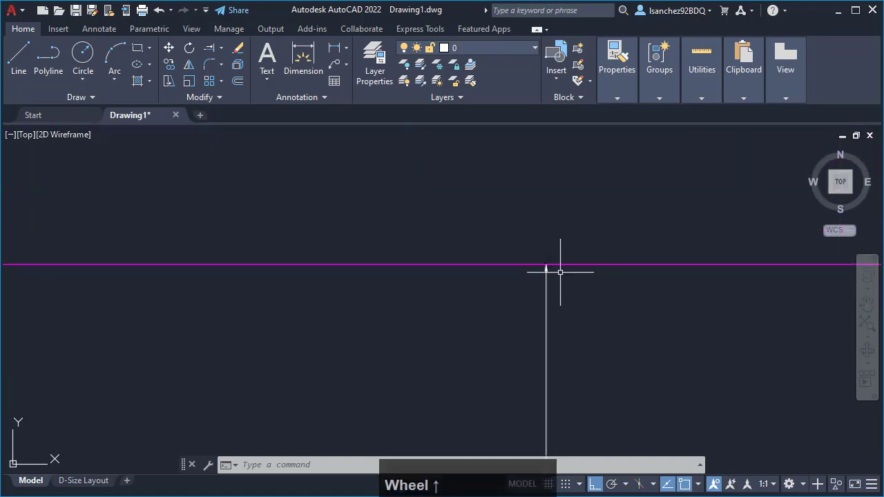
scroll(560, 272, up, 4)
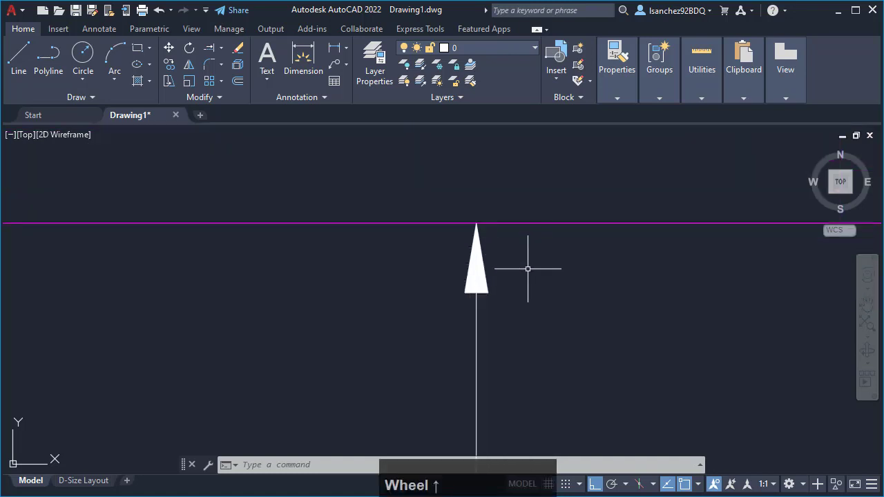
scroll(528, 269, up, 3)
click(462, 307)
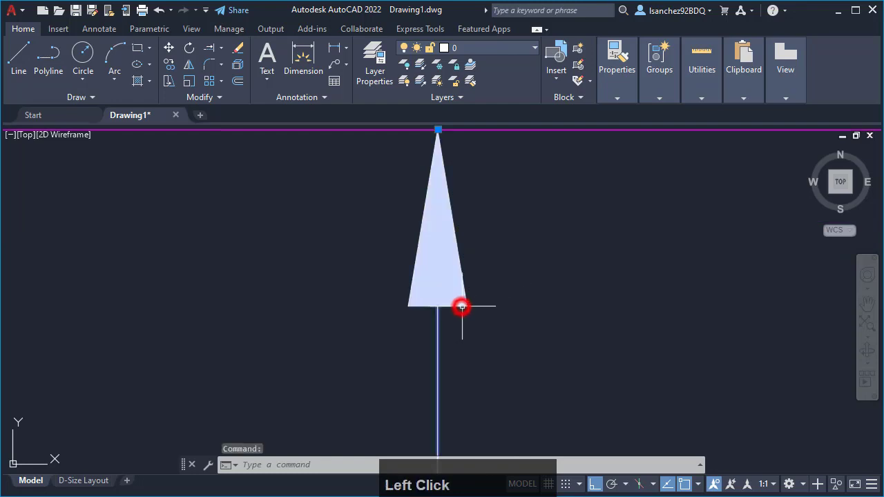
scroll(532, 273, down, 5)
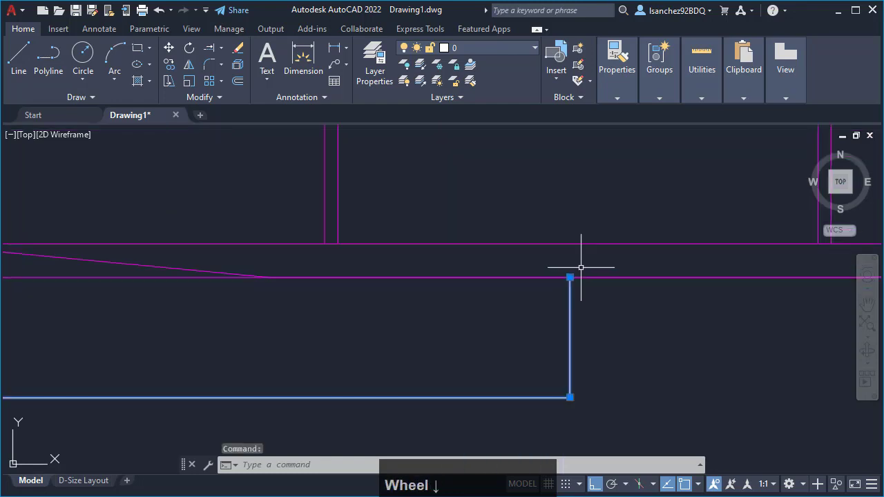
scroll(581, 267, down, 4)
middle_drag(446, 348, 497, 366)
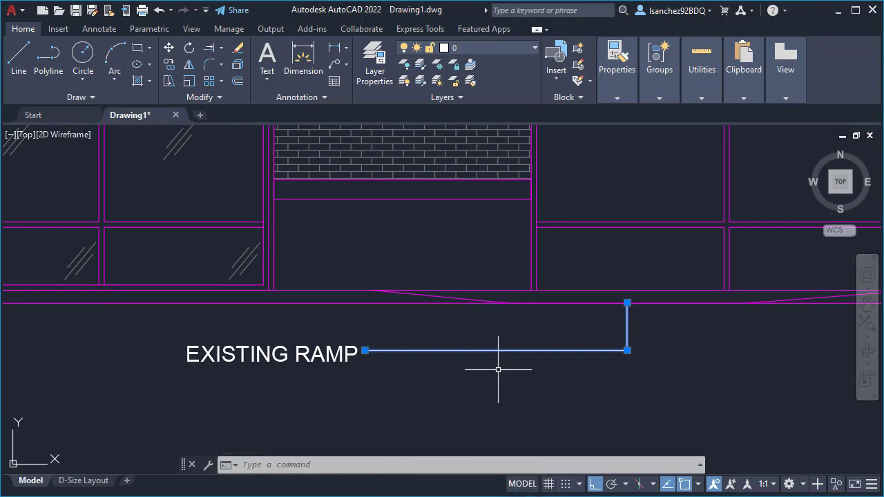
key(Escape)
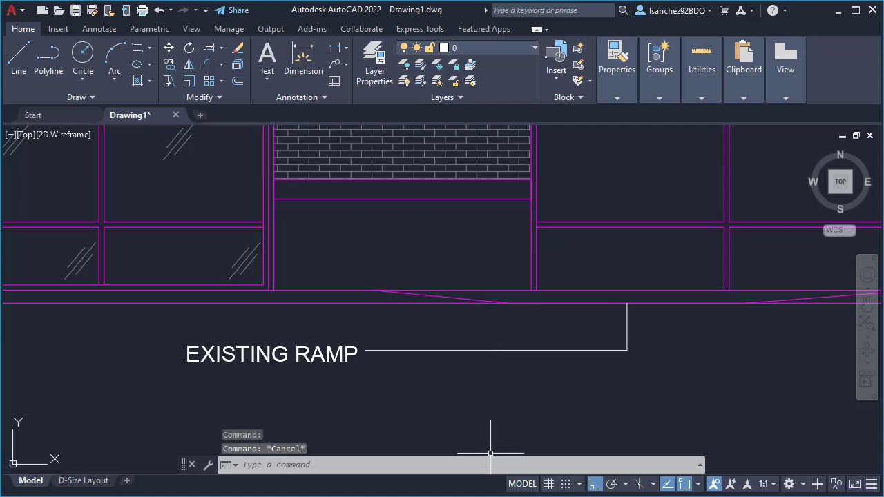
- In Scale Factors-Autocad.pdf, look up the scale factor listed for 1/4"=1'-0", then return to the AutoCAD drawing
click(499, 496)
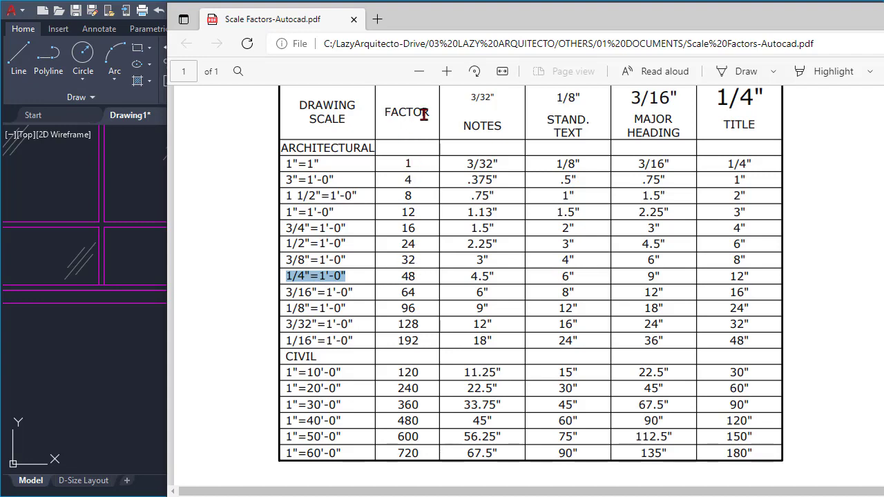
click(410, 276)
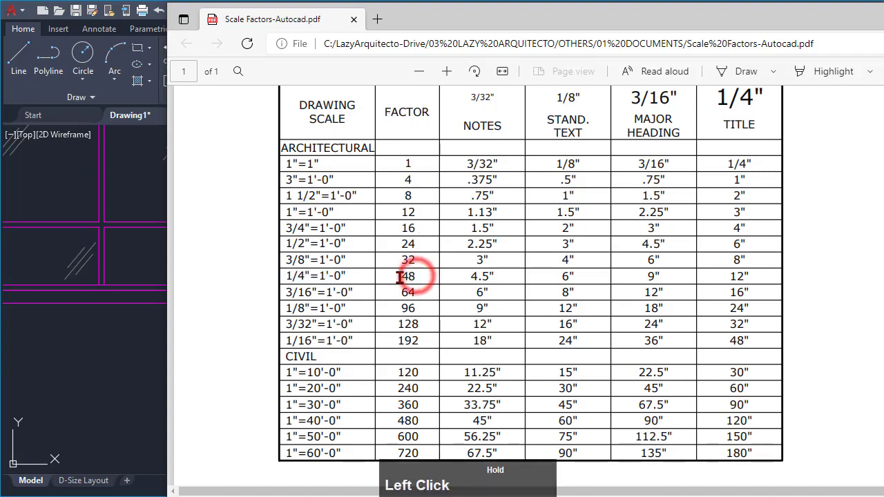
drag(413, 276, 404, 277)
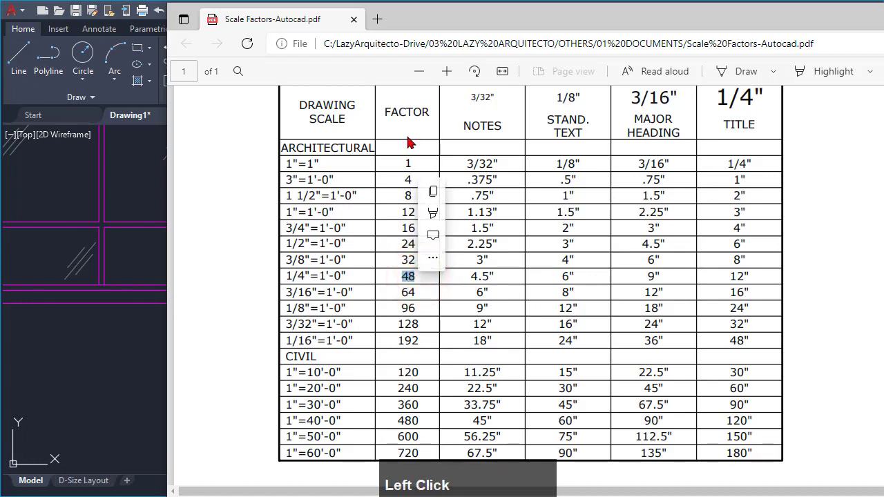
click(883, 10)
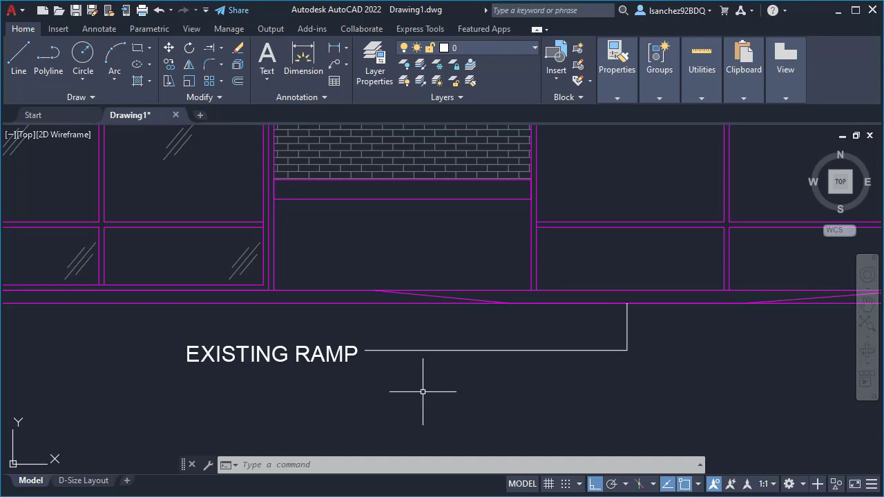
- Set the DIMSCALE system variable to 48
text(D)
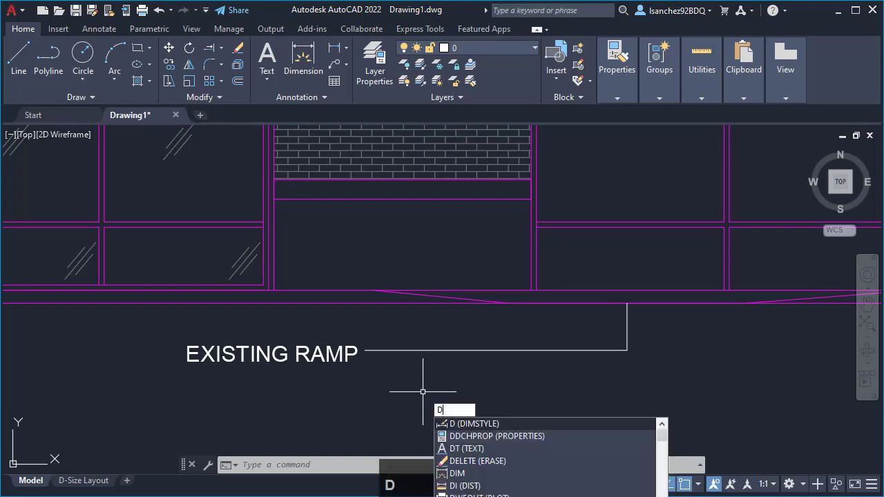
text(IMS)
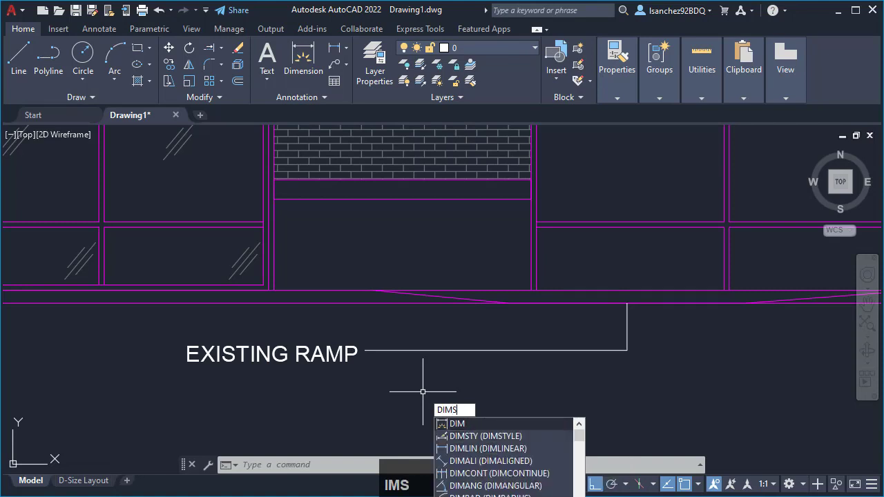
text(CALE)
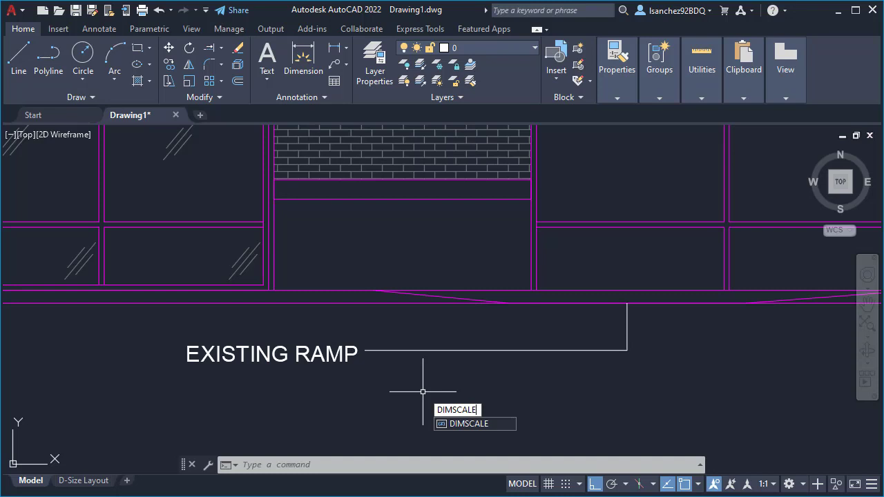
key(Return)
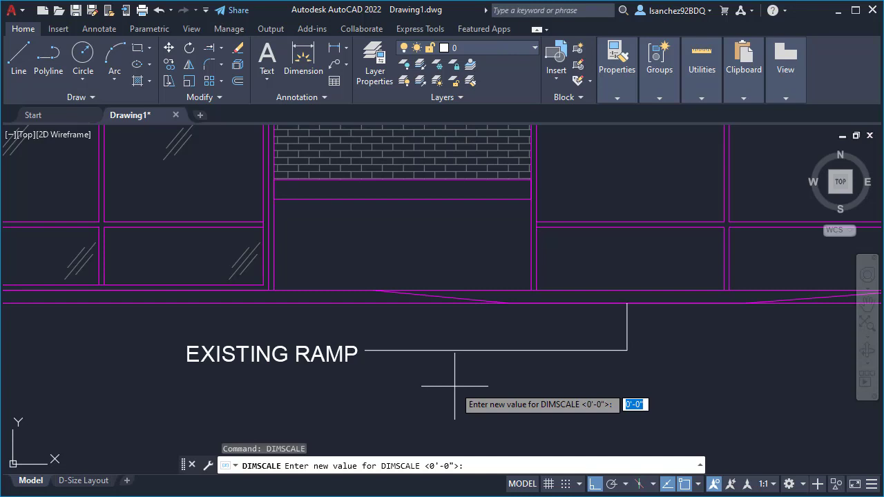
text(48)
key(Return)
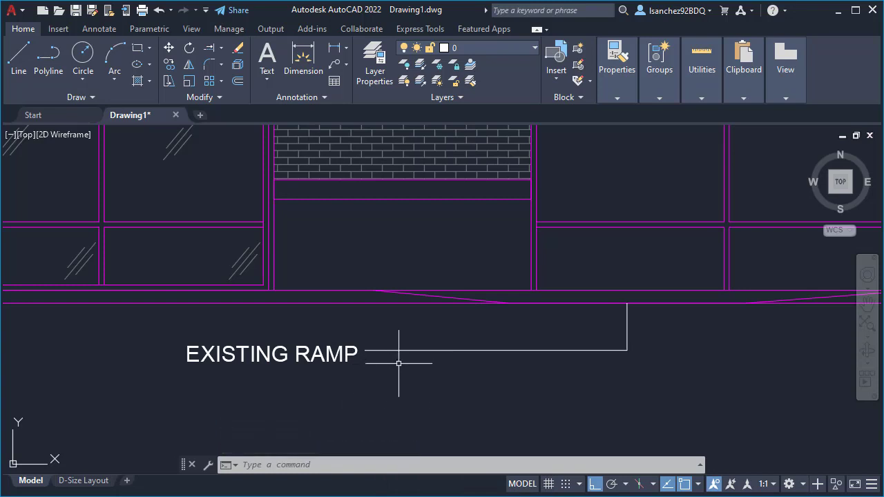
- Draw a second quick leader from the ramp's bottom line straight down, then across to the end of the EXISTING RAMP text, without adding annotation
text(LE)
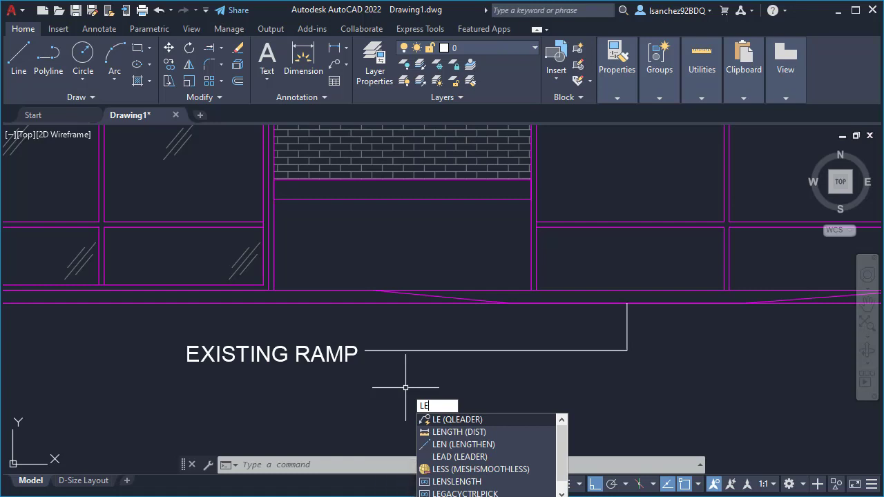
key(Return)
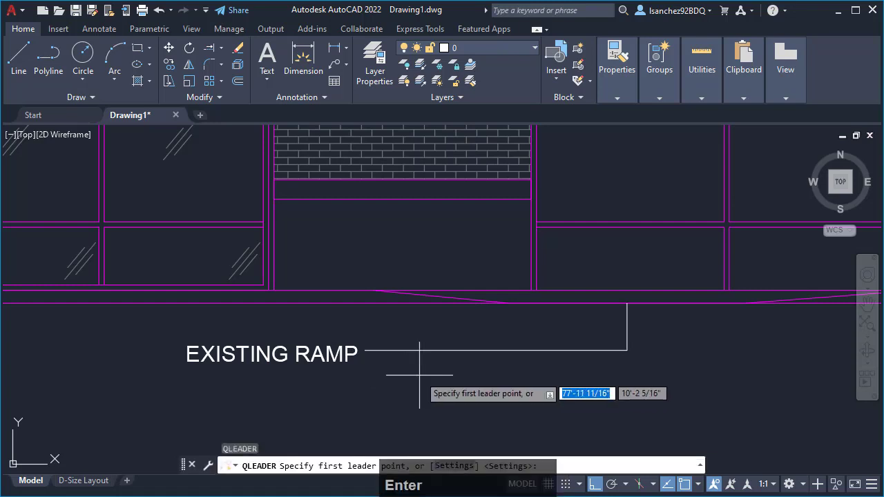
scroll(652, 322, up, 1)
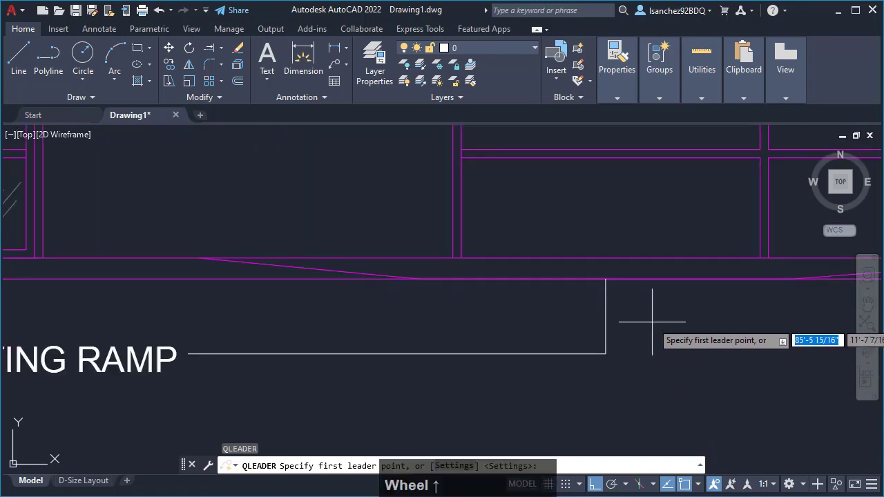
click(641, 278)
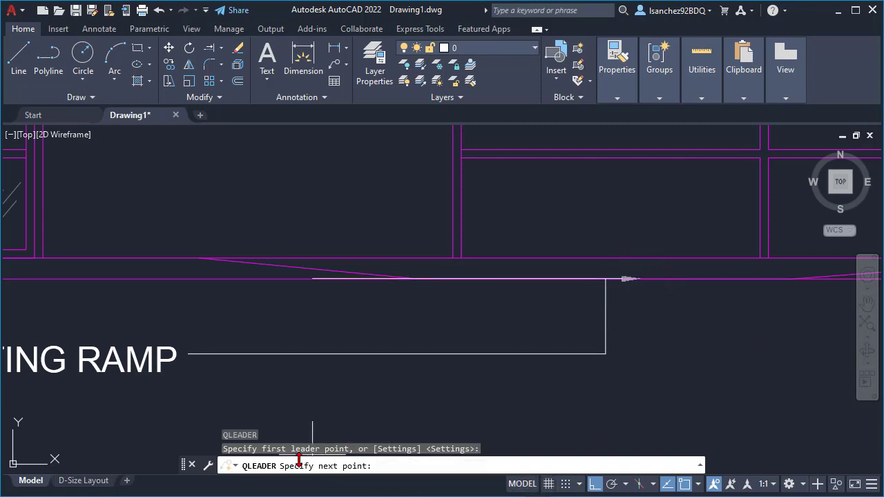
click(628, 355)
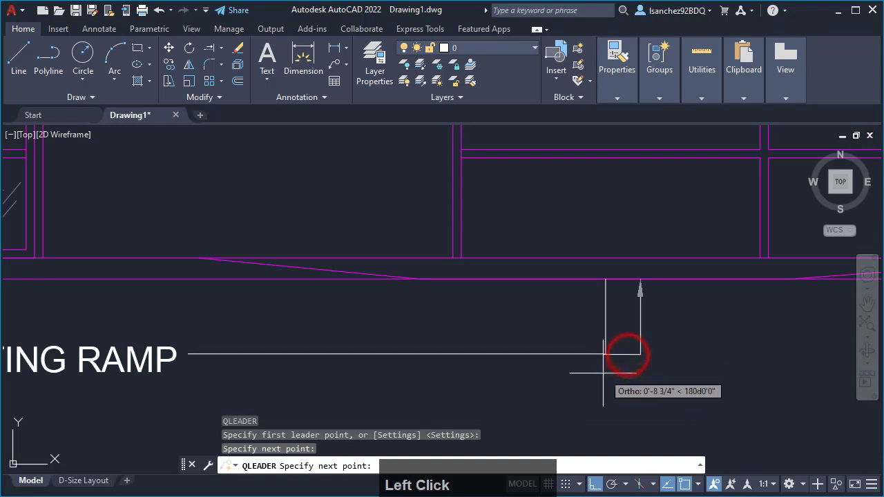
click(189, 355)
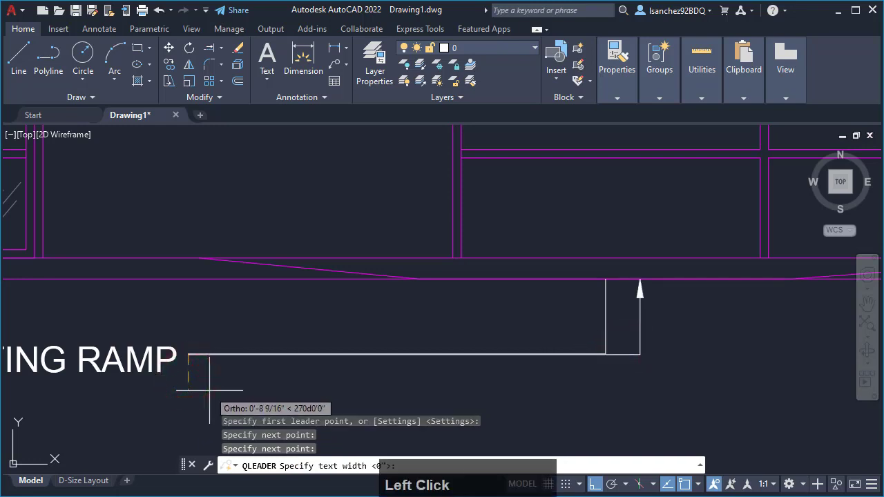
key(Escape)
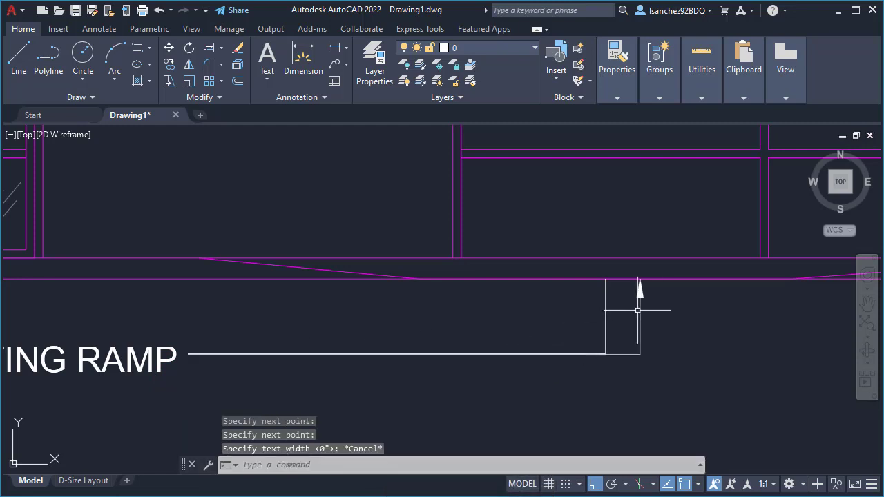
- Check the new leader's arrowhead up close and erase the old leader that has no visible arrowhead
scroll(640, 305, up, 2)
scroll(646, 304, up, 2)
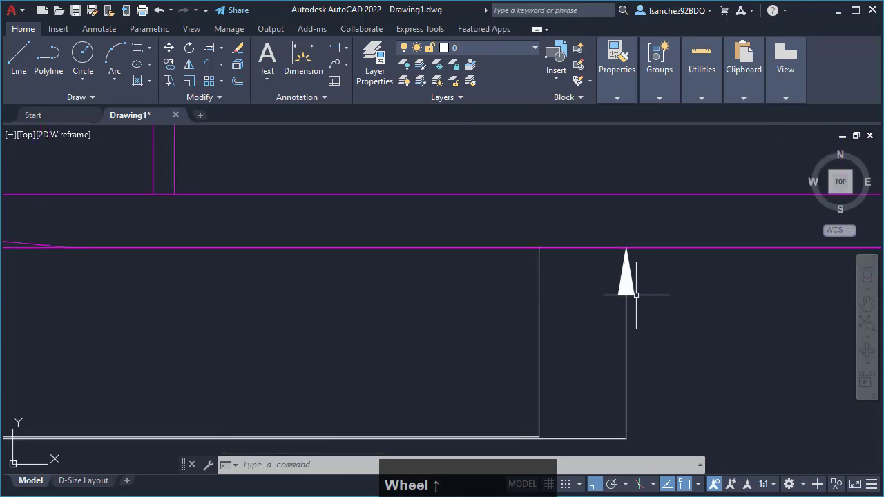
click(655, 316)
click(645, 311)
scroll(588, 378, down, 2)
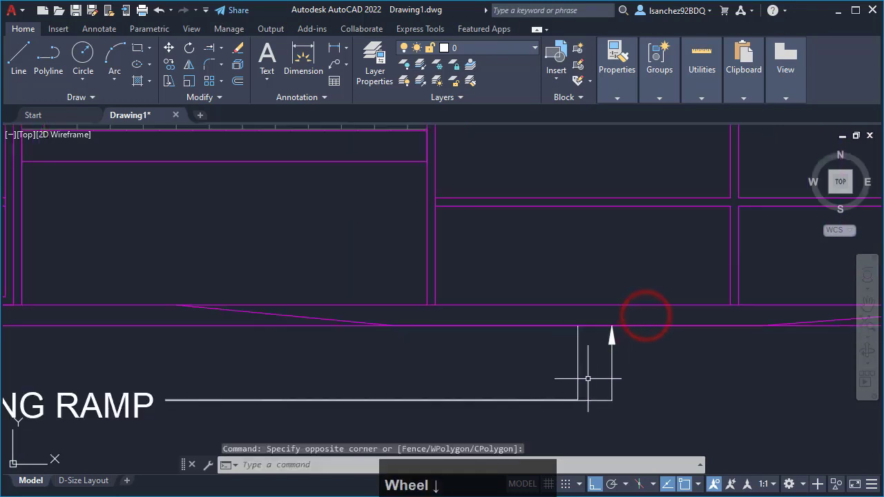
click(577, 363)
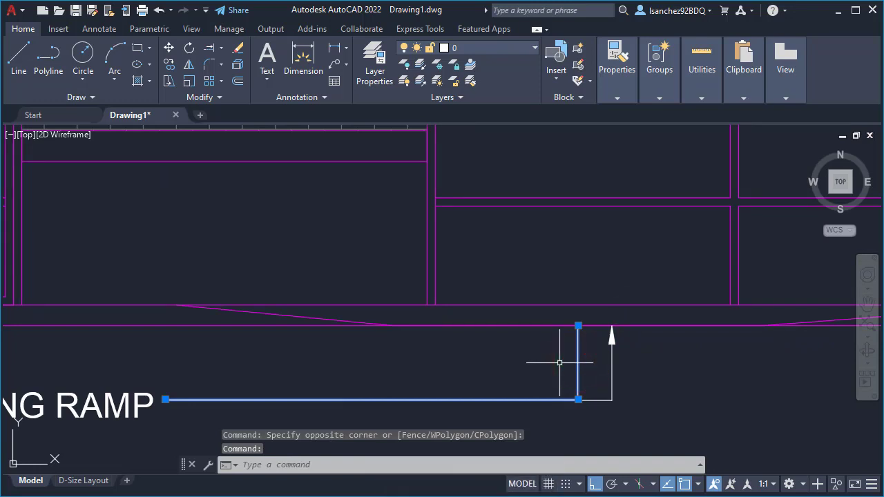
key(Delete)
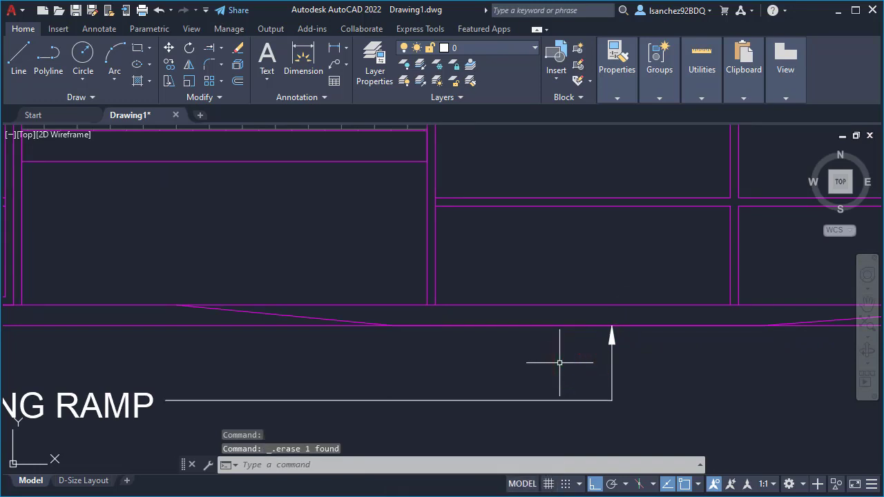
- Examine the EXISTING RAMP note and its leader arrowhead in relation to the whole storefront elevation
scroll(592, 359, down, 3)
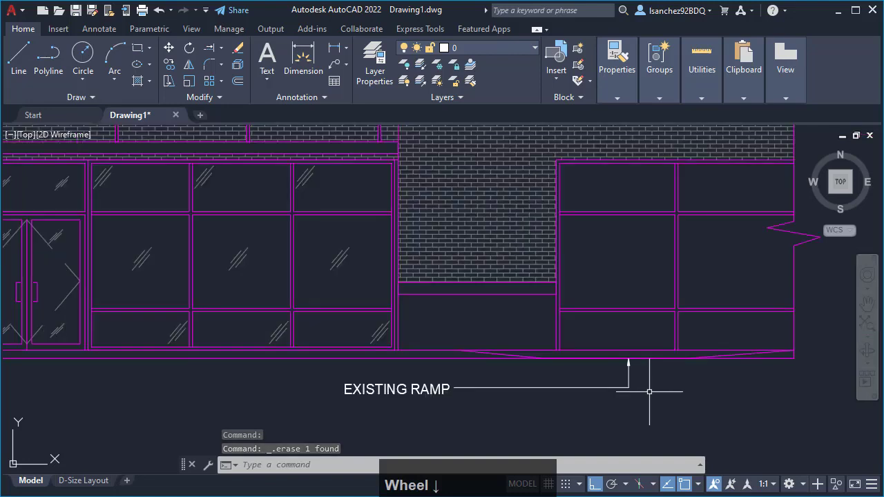
middle_drag(628, 394, 628, 395)
middle_drag(600, 395, 601, 394)
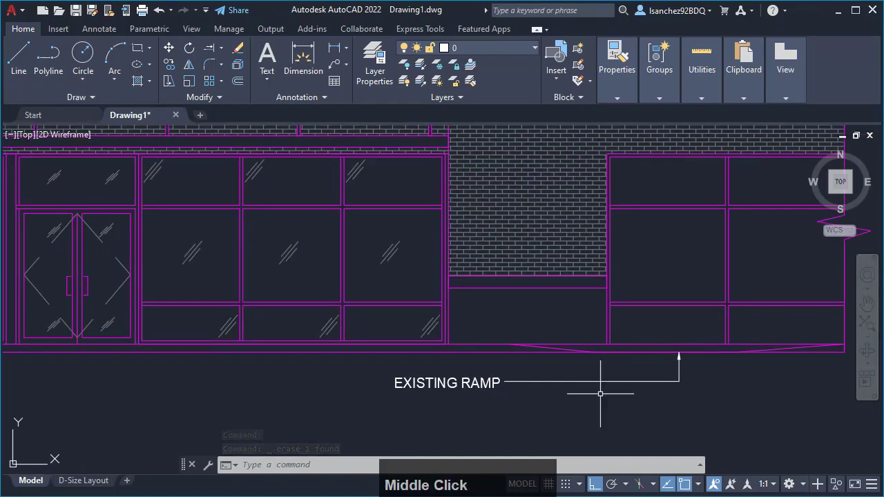
scroll(600, 394, down, 2)
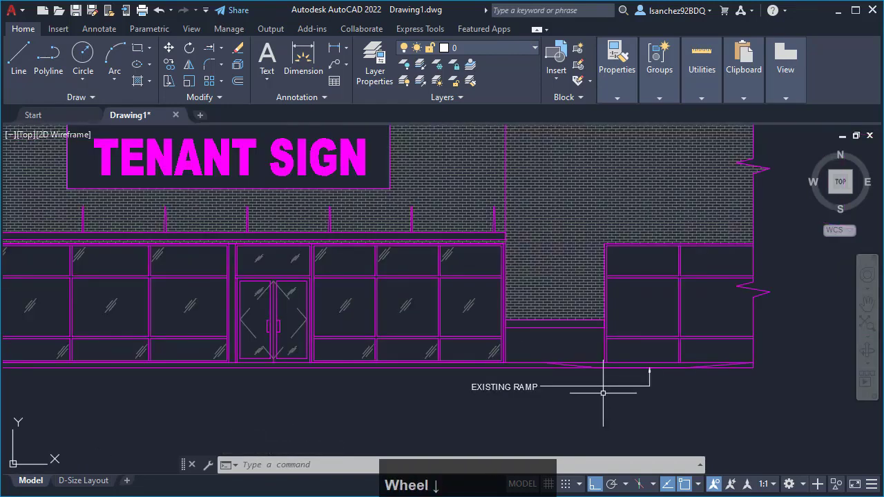
scroll(510, 401, up, 1)
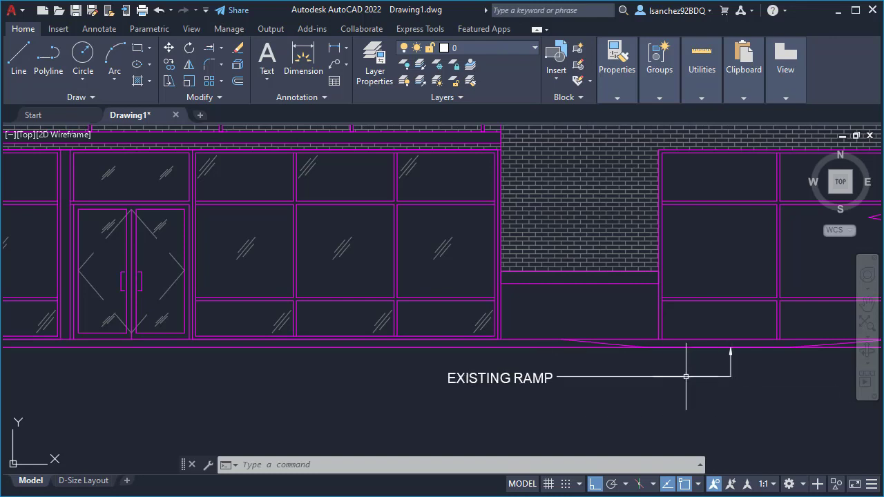
scroll(627, 389, down, 2)
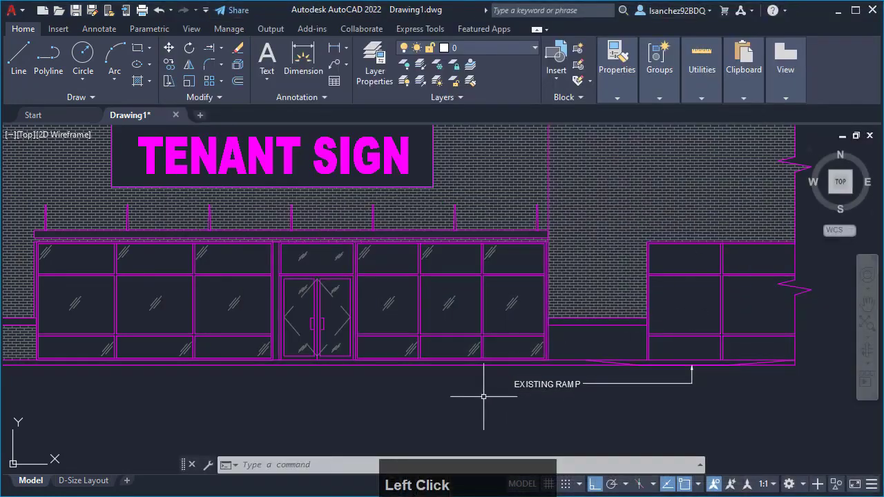
middle_drag(414, 405, 501, 419)
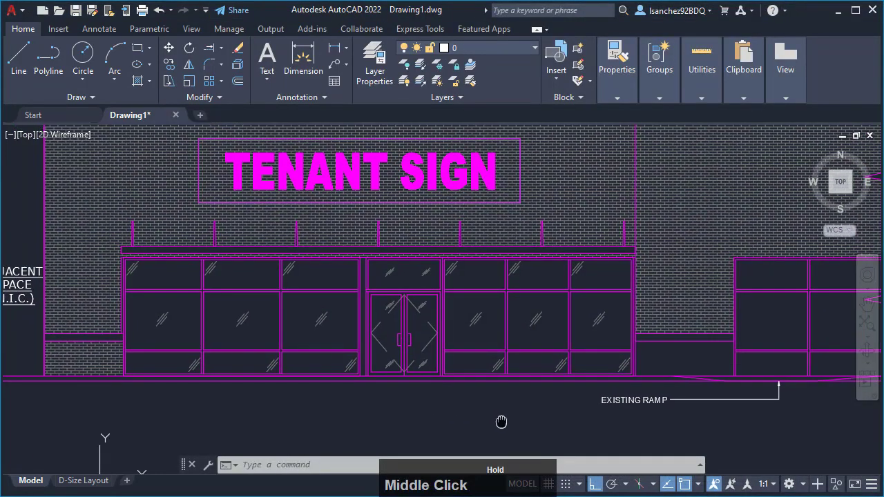
scroll(502, 419, down, 2)
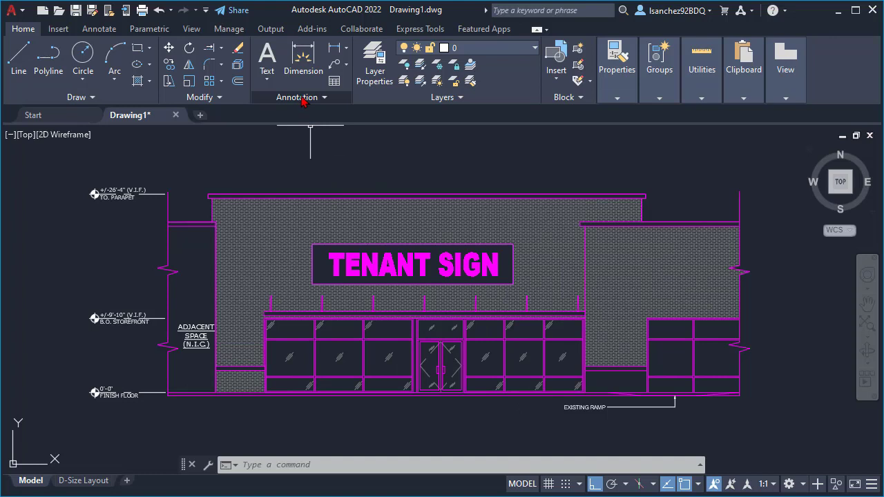
- Start a dimension with its first extension line origin at the tenant facade's outer left edge, where the brick wall meets the finish floor line
click(345, 51)
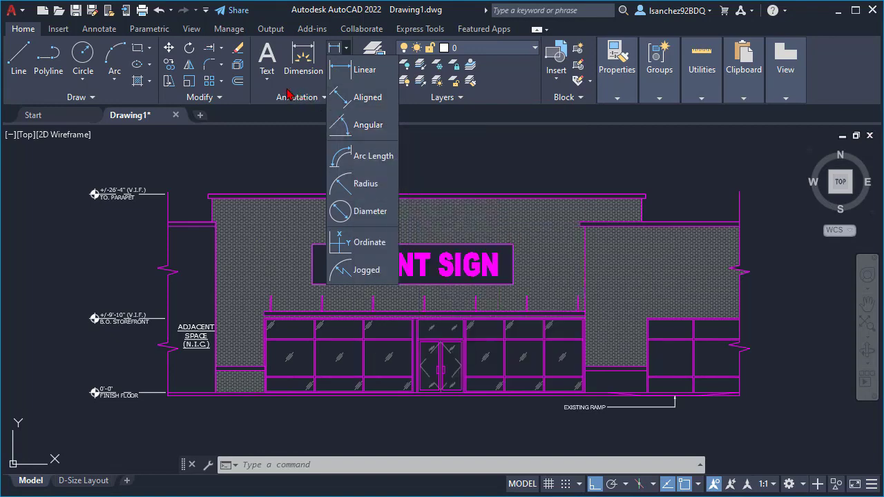
click(303, 70)
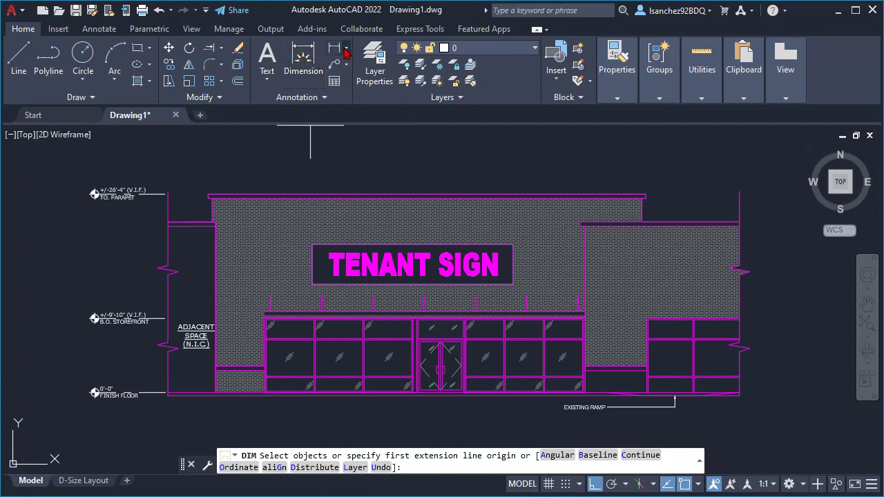
click(306, 65)
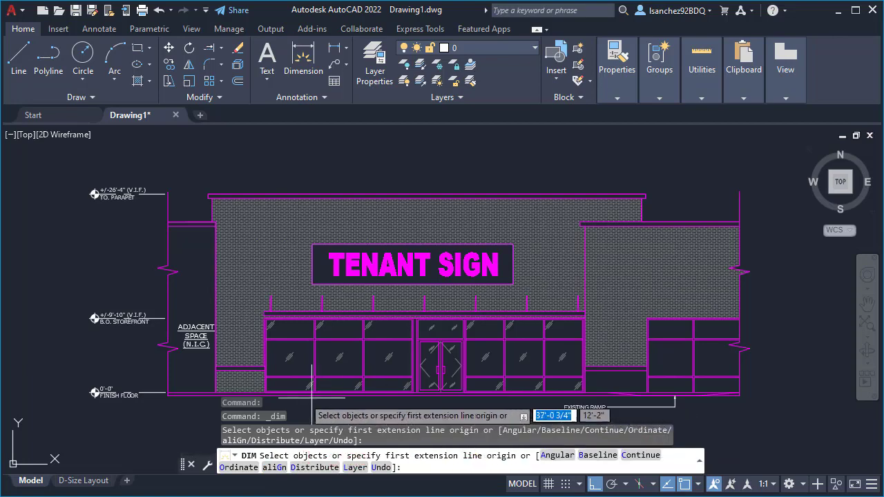
middle_drag(251, 387, 251, 316)
scroll(224, 325, up, 5)
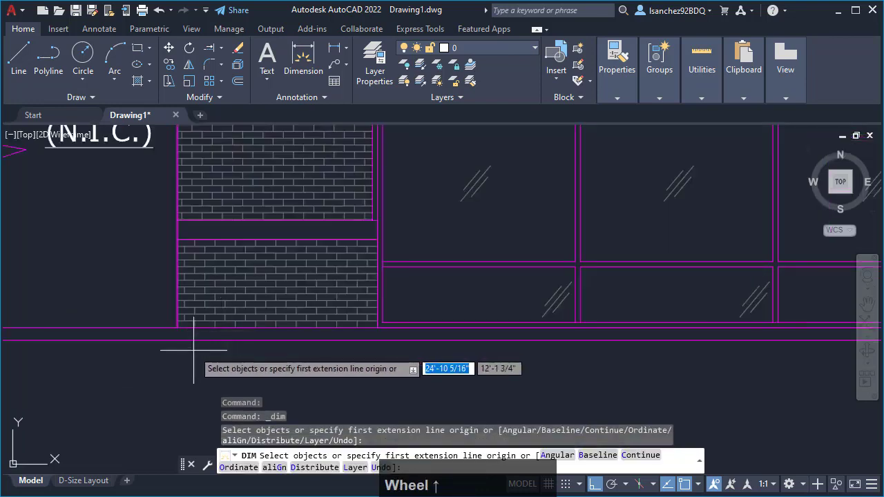
scroll(196, 346, up, 5)
scroll(163, 306, up, 2)
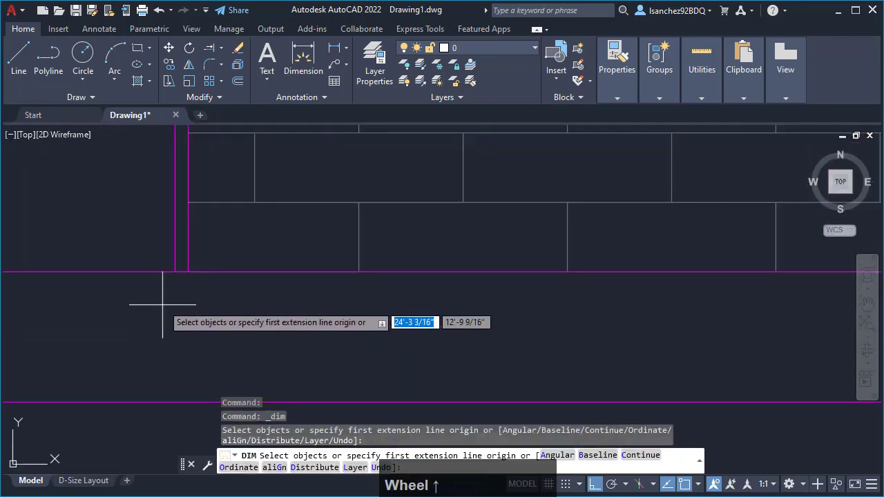
click(175, 272)
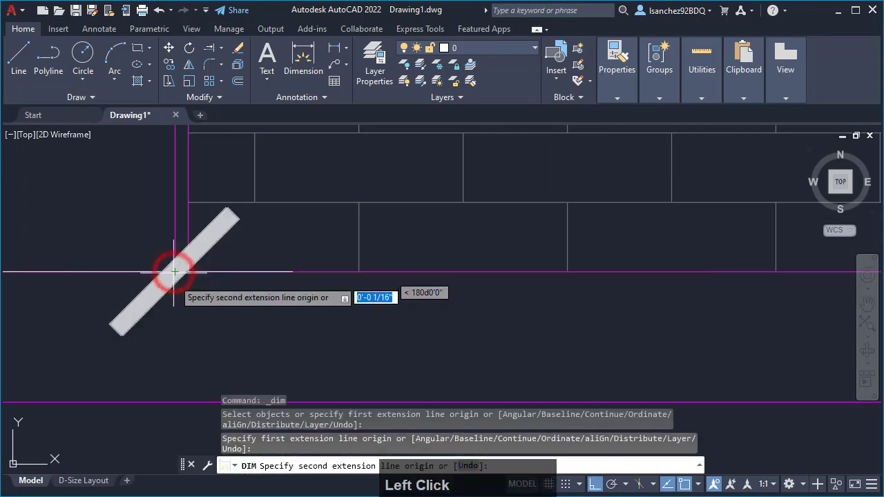
- Finish the horizontal dimension at the storefront's outer right edge on the finish floor line, placing the dimension line below the EXISTING RAMP note
scroll(174, 274, down, 2)
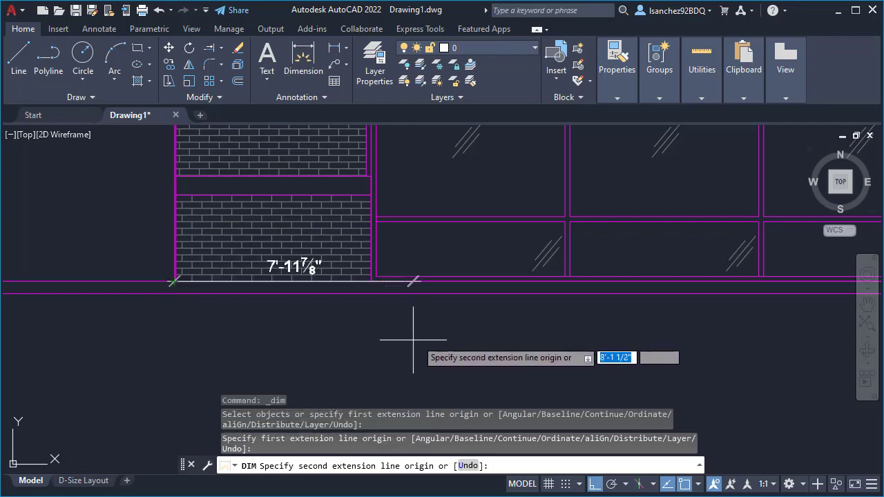
scroll(339, 325, down, 5)
middle_drag(419, 320, 420, 375)
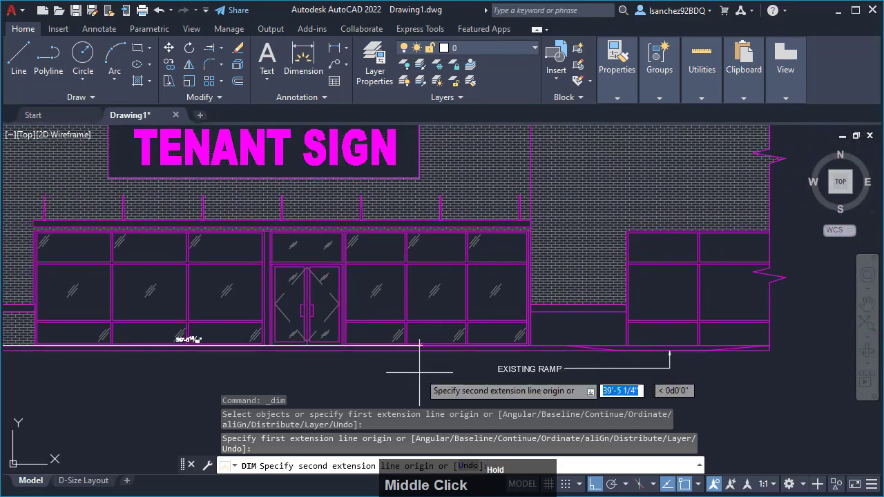
scroll(501, 349, up, 4)
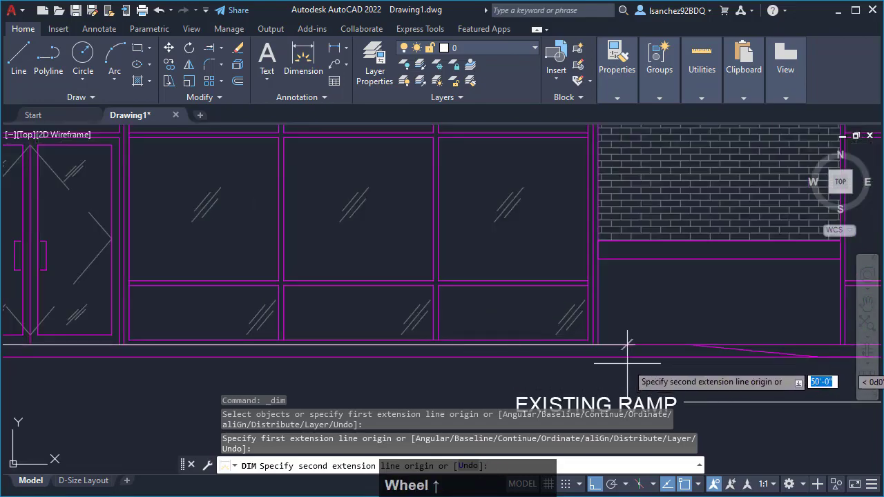
scroll(622, 342, up, 4)
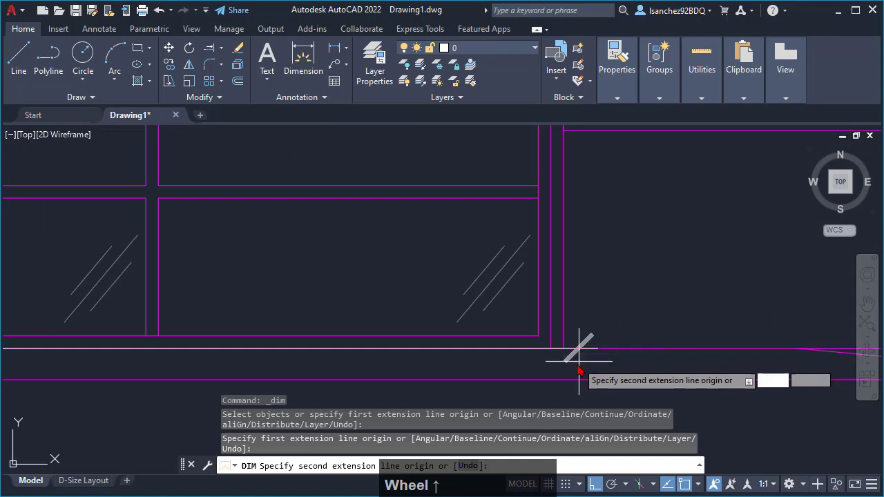
scroll(576, 353, down, 3)
scroll(570, 353, up, 6)
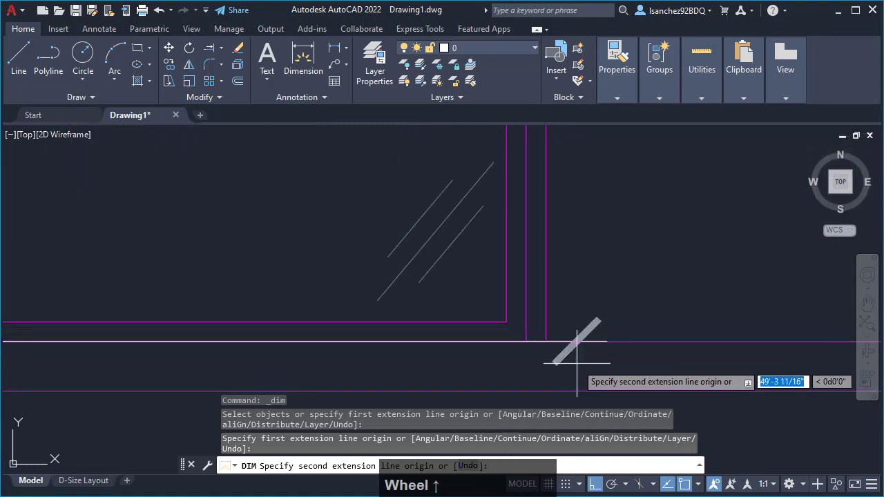
click(546, 340)
scroll(546, 341, down, 2)
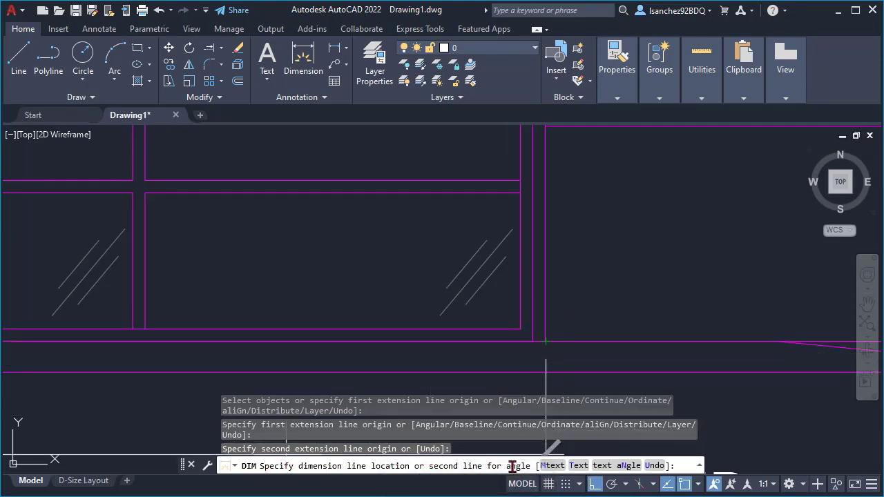
scroll(529, 366, down, 4)
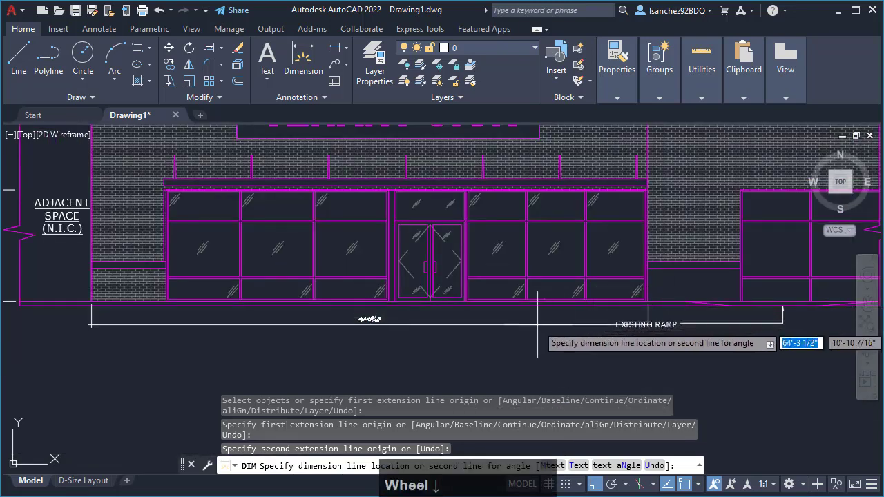
click(384, 354)
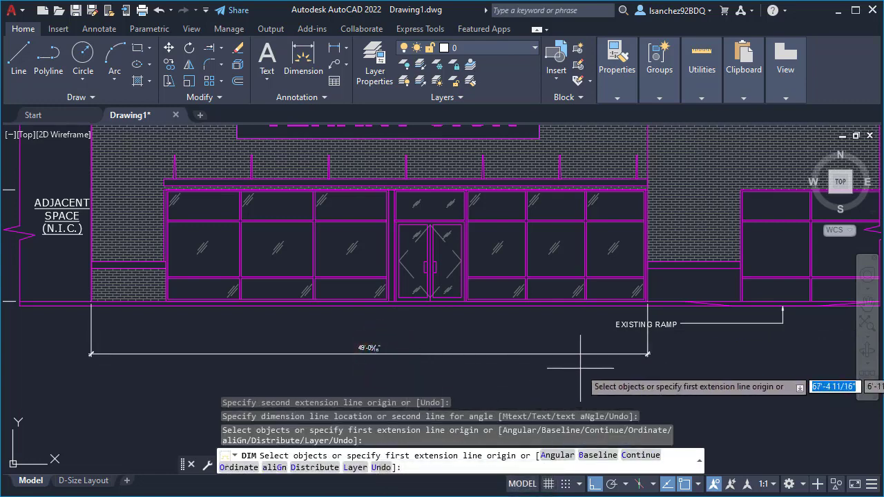
key(Return)
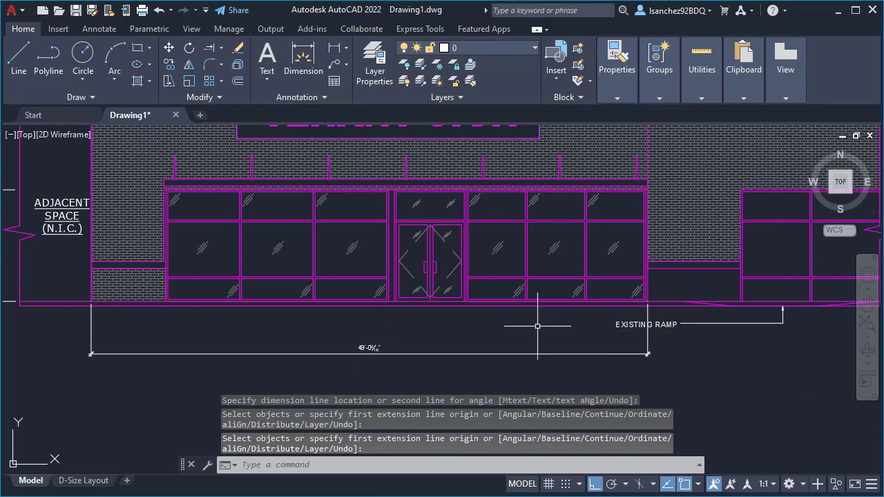
- Stretch the EXISTING RAMP text and its leader tail horizontally right, clear of the dimension's extension line, with the dimension removed from the selection
scroll(441, 331, up, 2)
middle_drag(477, 334, 366, 334)
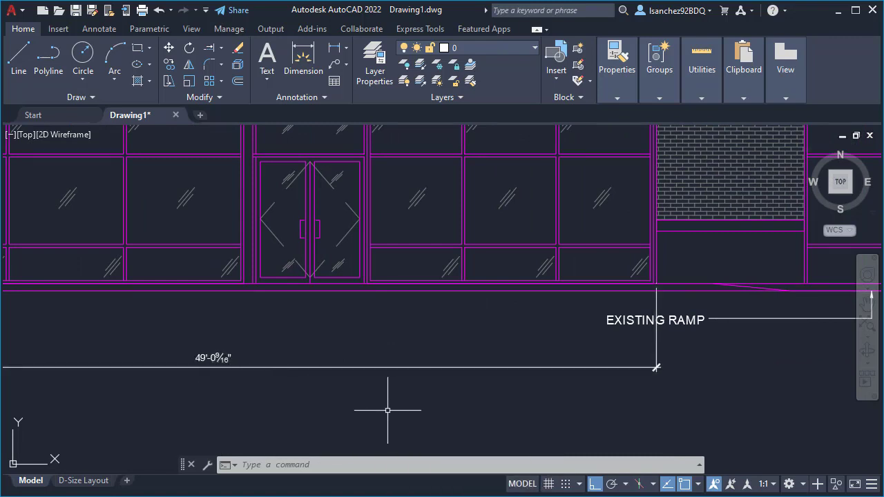
scroll(412, 413, down, 2)
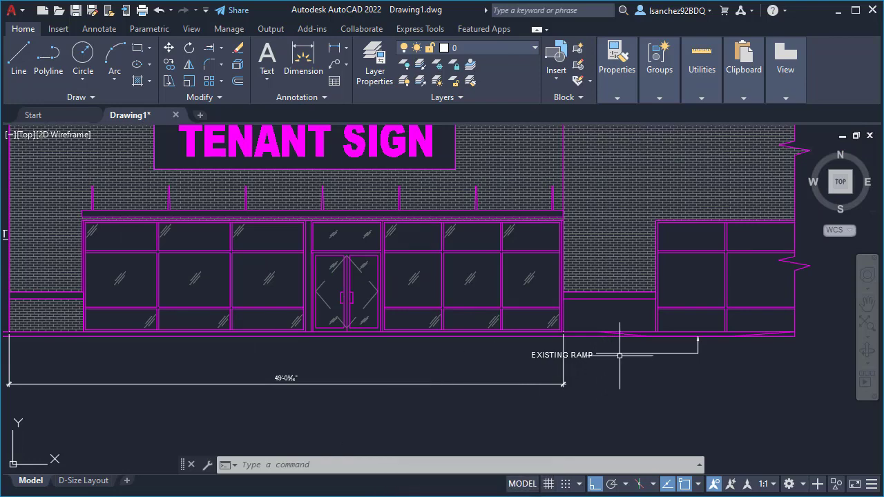
scroll(620, 356, up, 3)
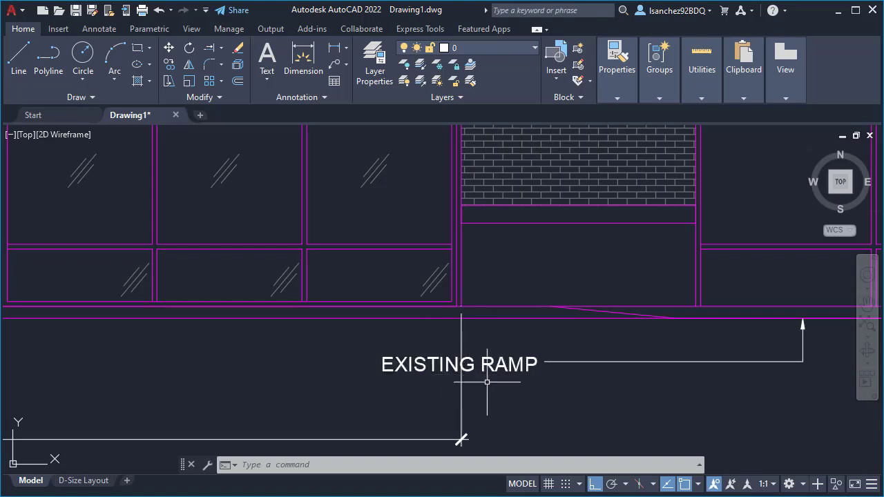
text(S)
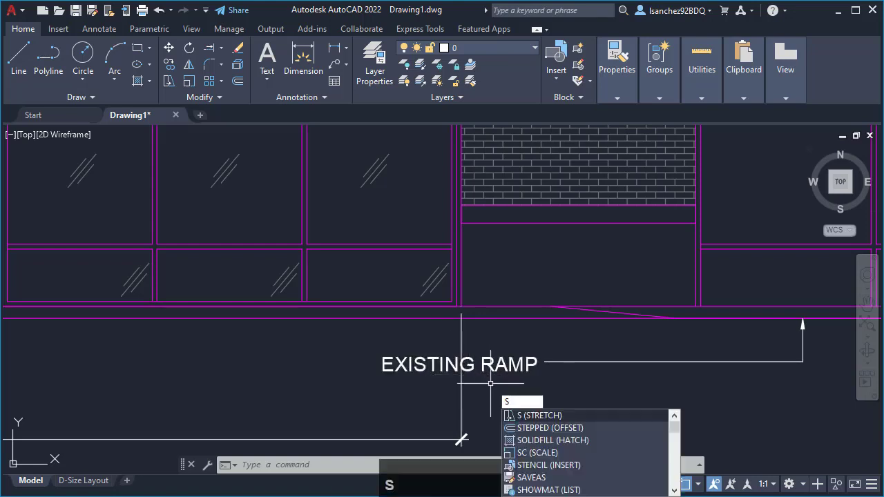
key(Return)
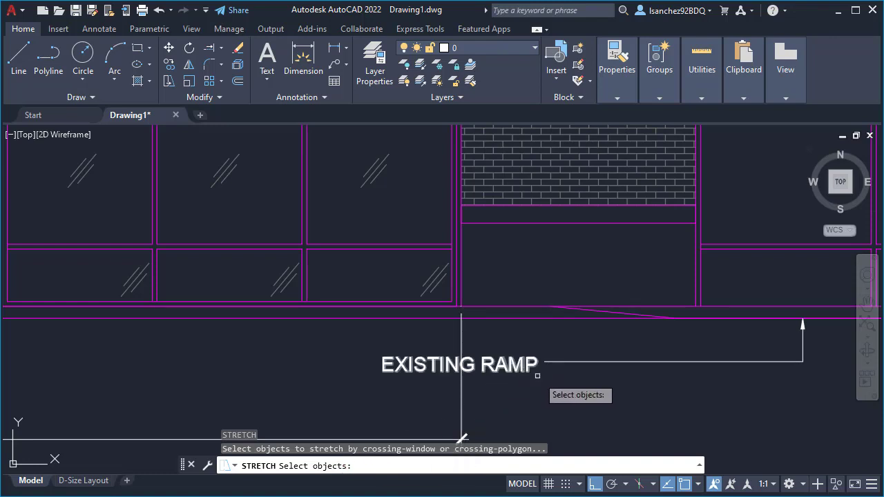
click(578, 405)
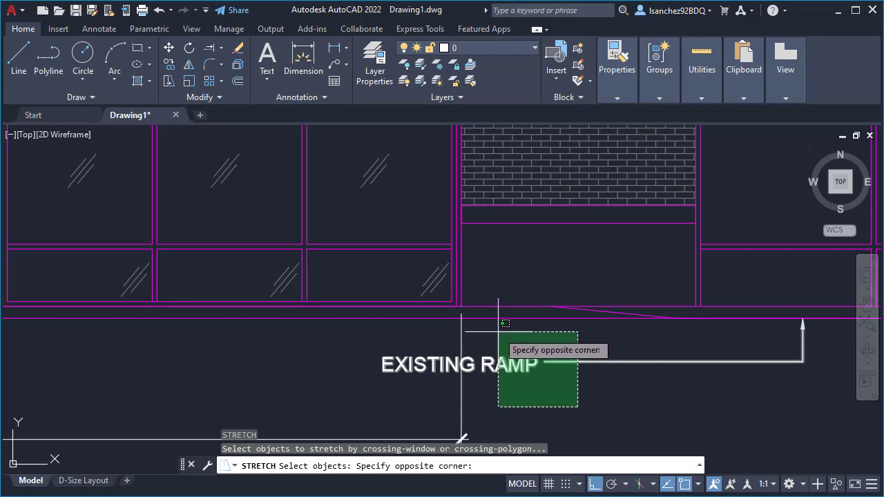
click(371, 341)
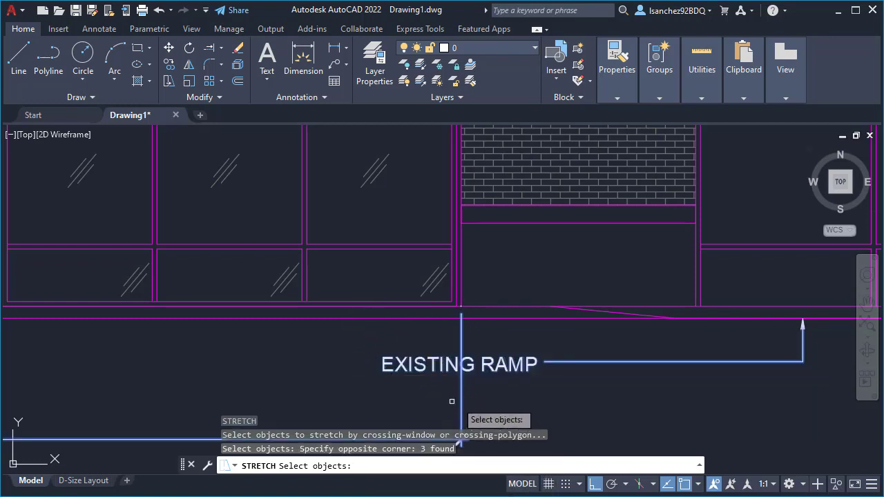
scroll(462, 414, down, 2)
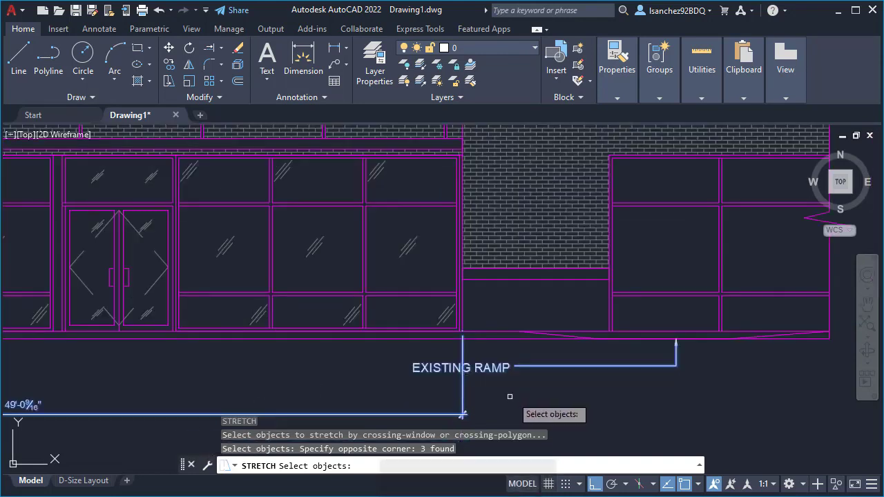
scroll(503, 396, up, 2)
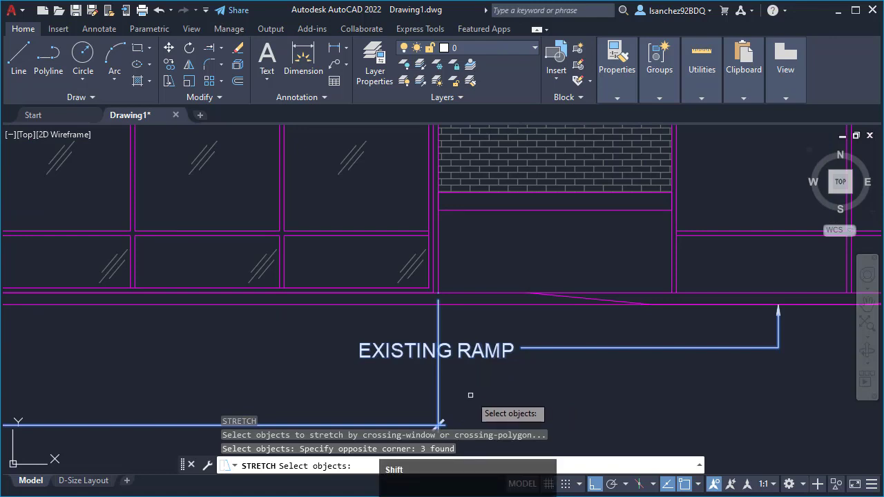
shift+click(471, 396)
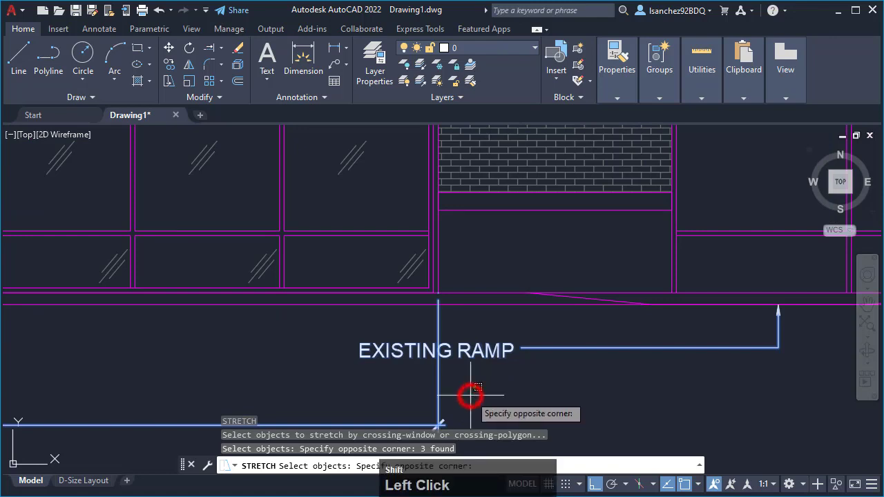
shift+click(409, 382)
scroll(450, 375, down, 2)
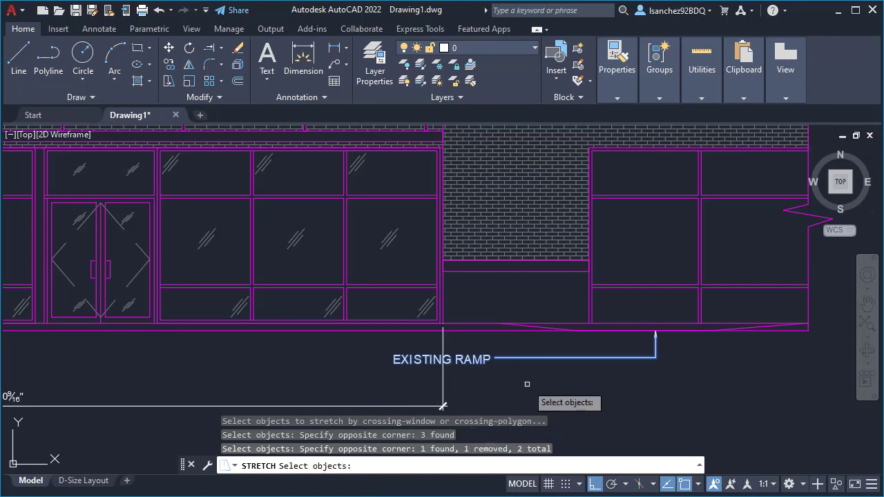
key(Return)
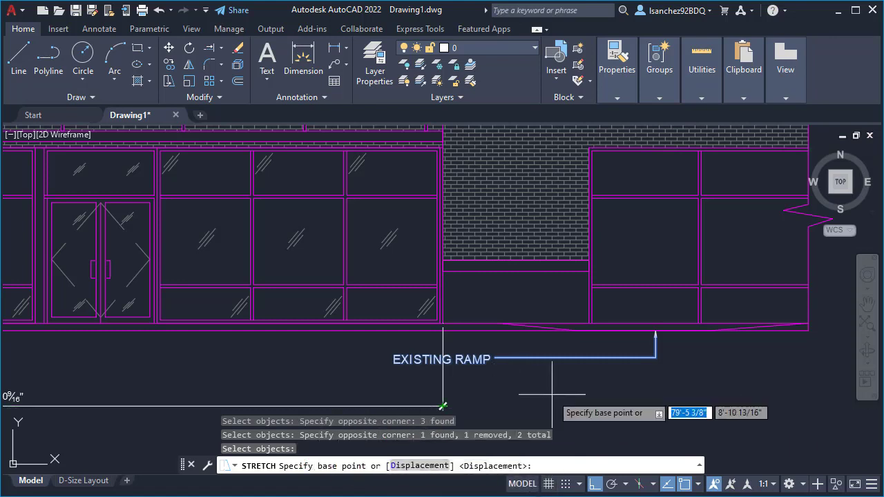
scroll(537, 394, up, 2)
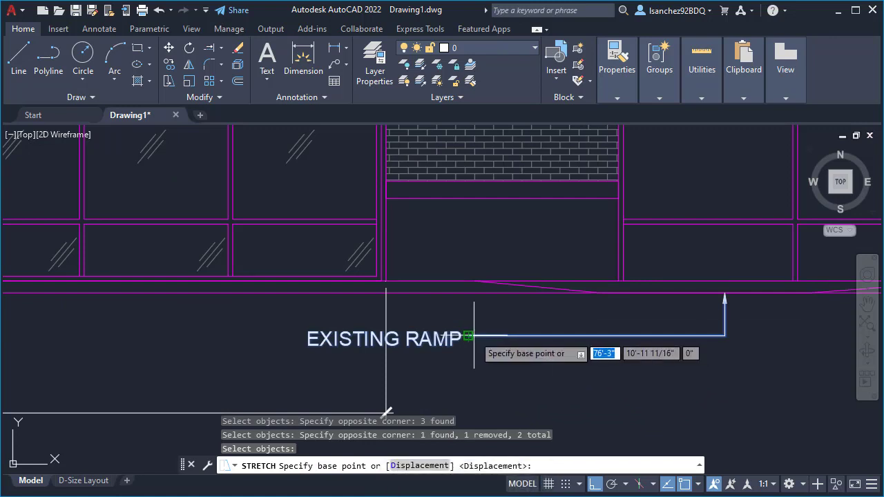
scroll(469, 361, down, 2)
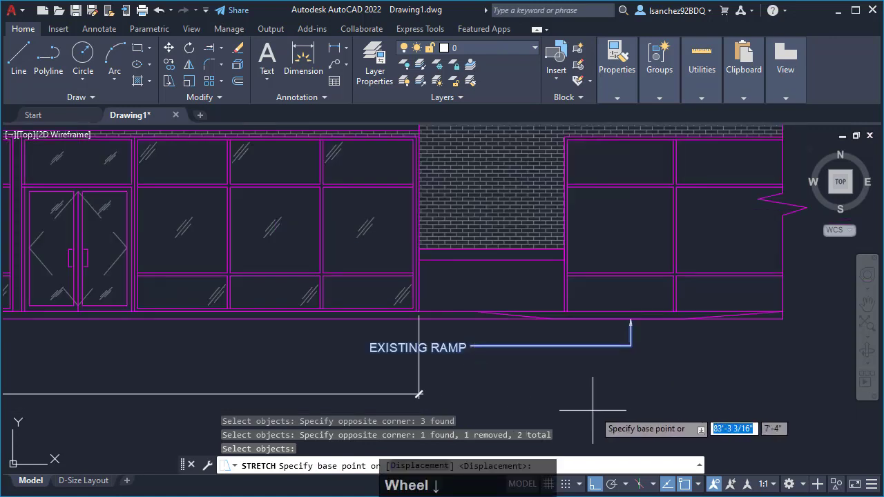
click(535, 401)
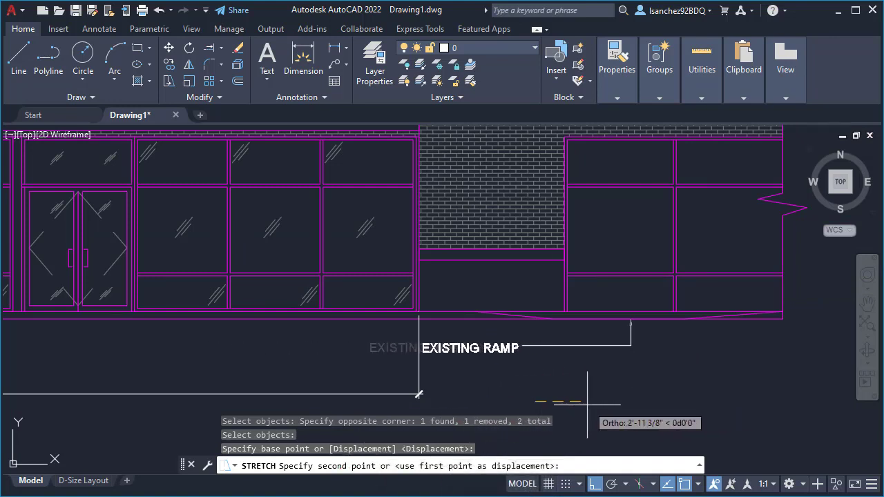
click(614, 400)
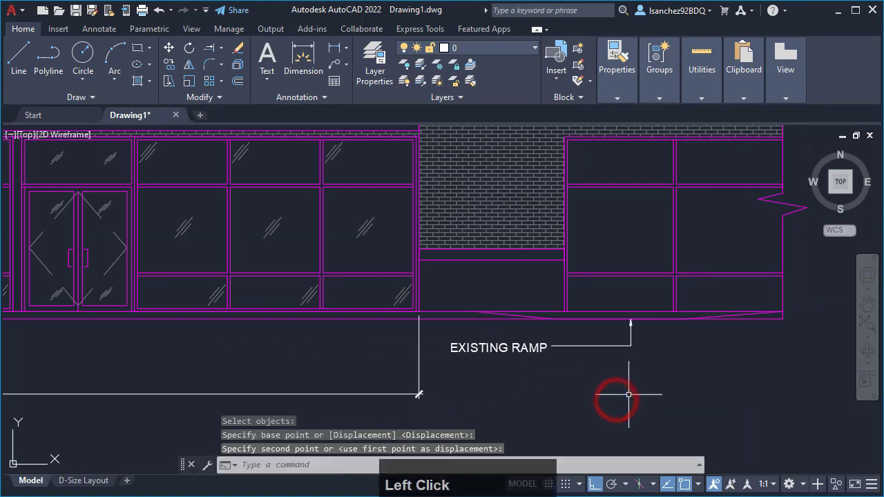
- Examine the storefront width dimension's text and end tick up close
scroll(628, 394, down, 2)
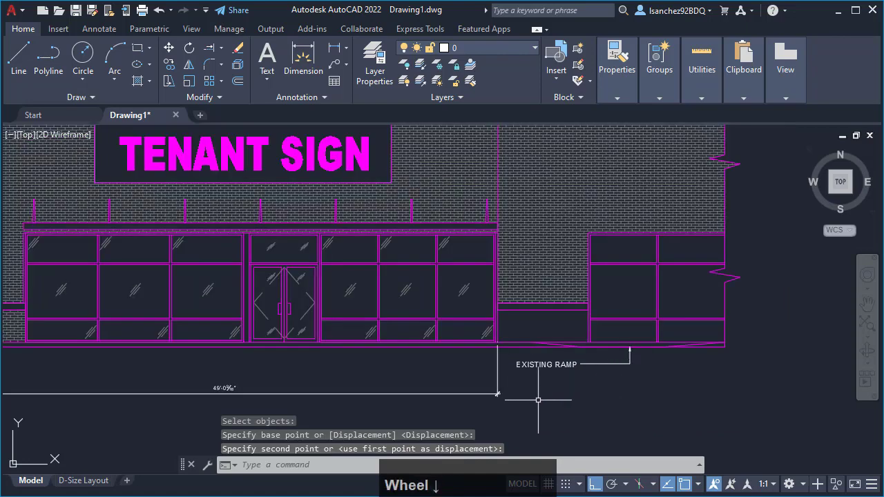
mouse_move(353, 386)
middle_down()
mouse_move(428, 378)
mouse_move(459, 387)
middle_up()
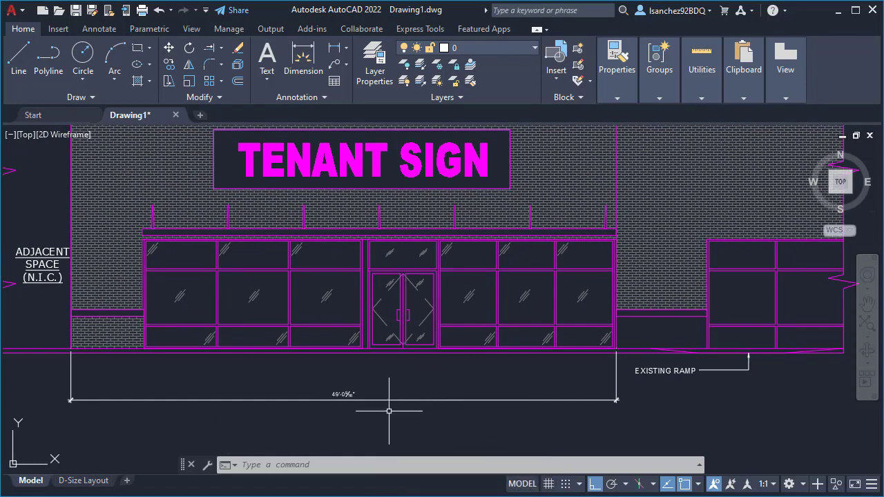
scroll(383, 415, up, 2)
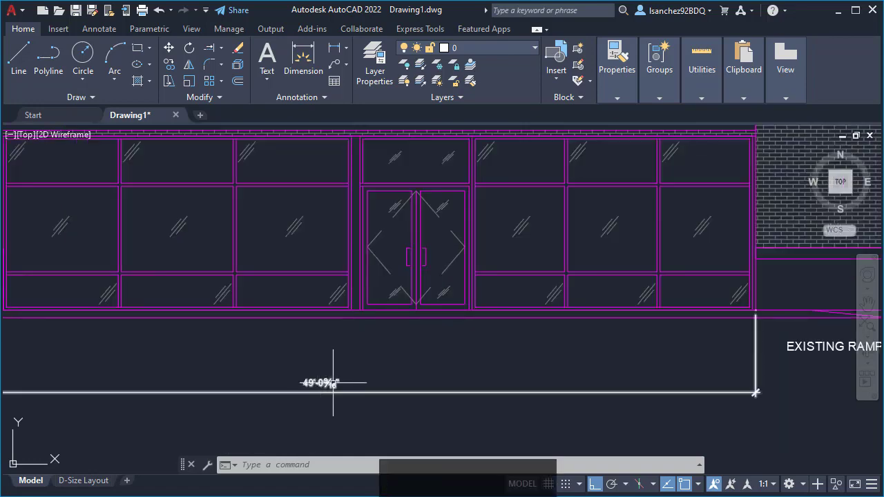
middle_drag(554, 378, 464, 376)
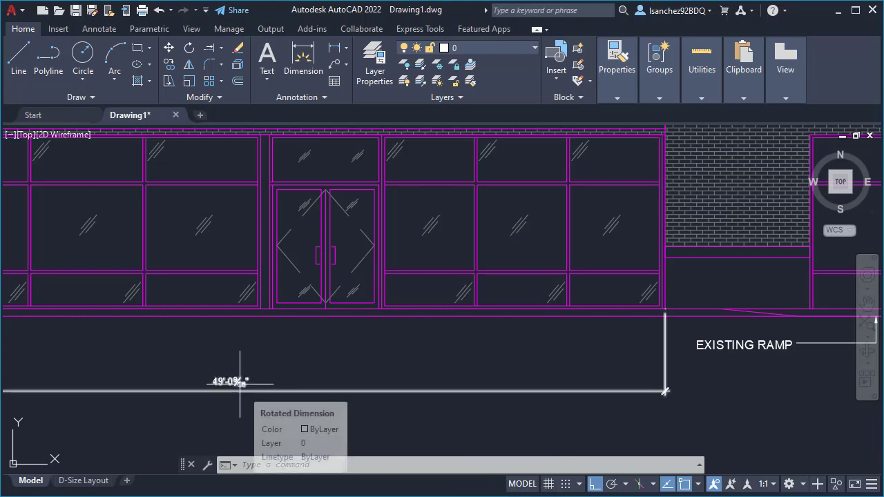
- Compare the text size of the EXISTING RAMP note with that of the storefront width dimension
click(755, 346)
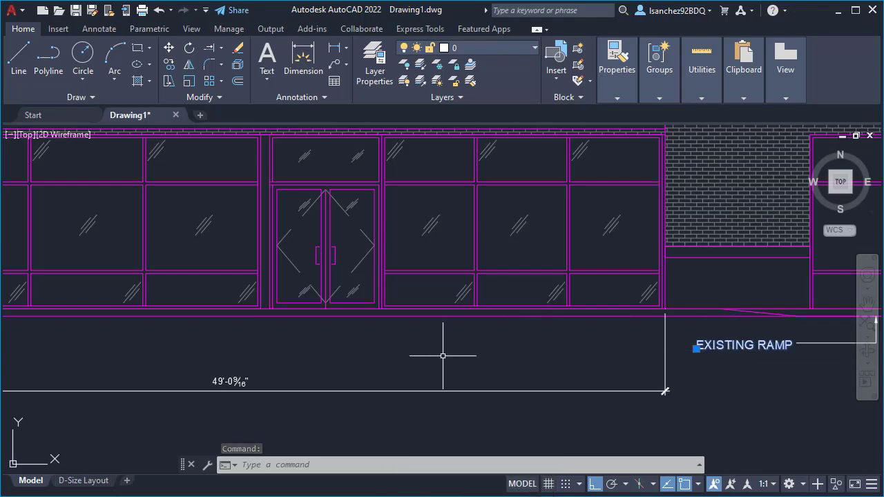
key(Escape)
middle_drag(421, 361, 481, 366)
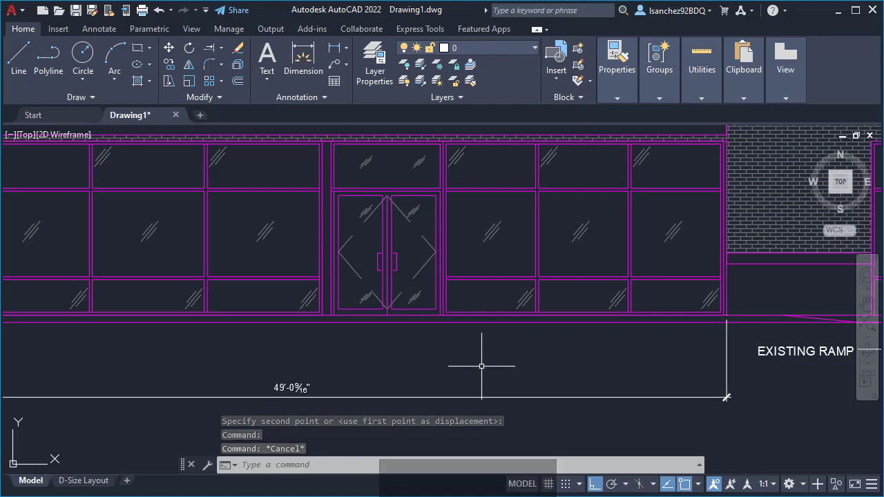
scroll(421, 384, down, 2)
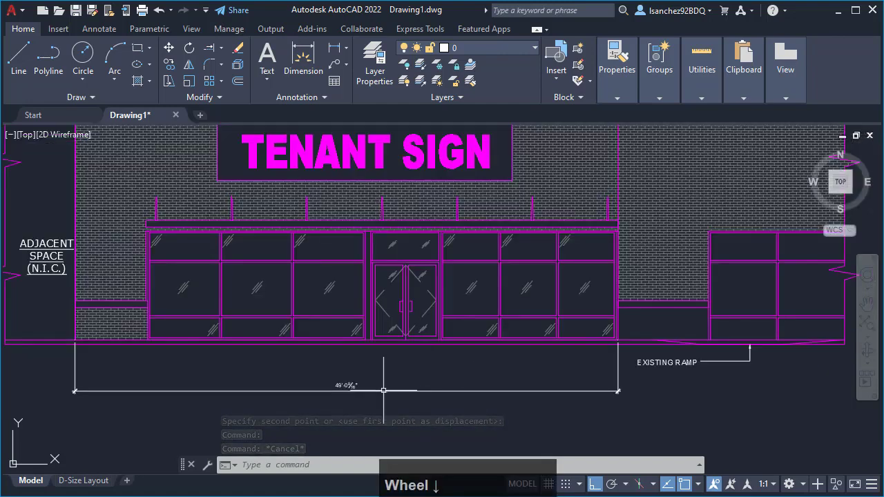
click(348, 386)
scroll(329, 397, up, 2)
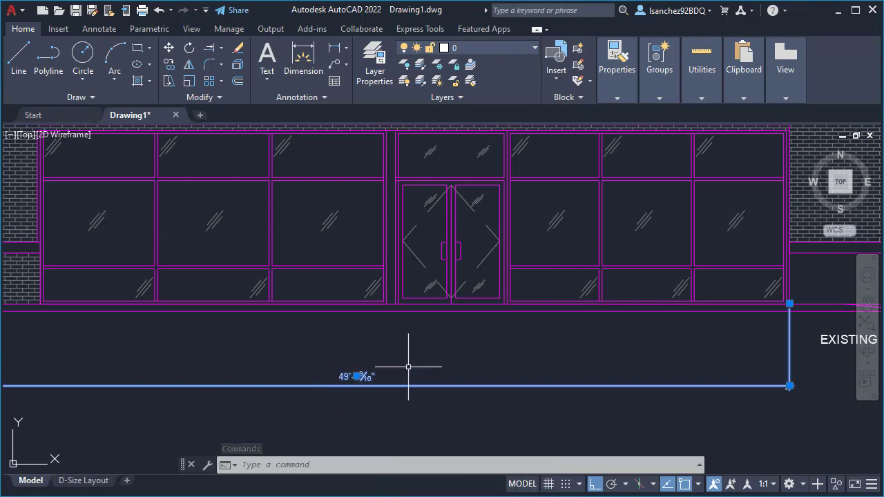
key(Escape)
key(Escape)
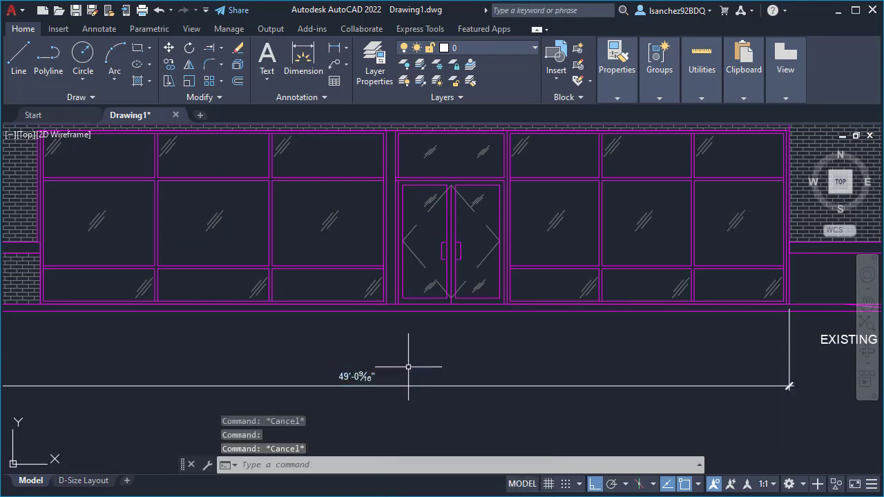
- Open the Standard dimension style for modification and go to its text height setting
text(D)
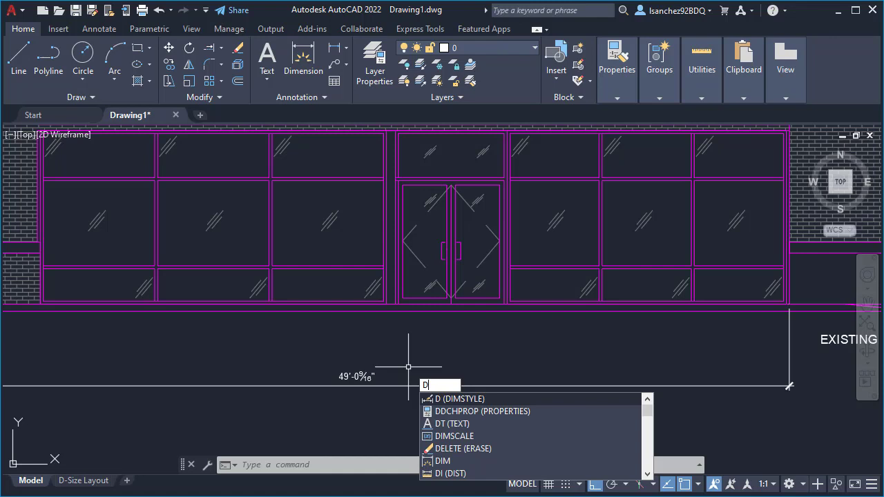
key(Return)
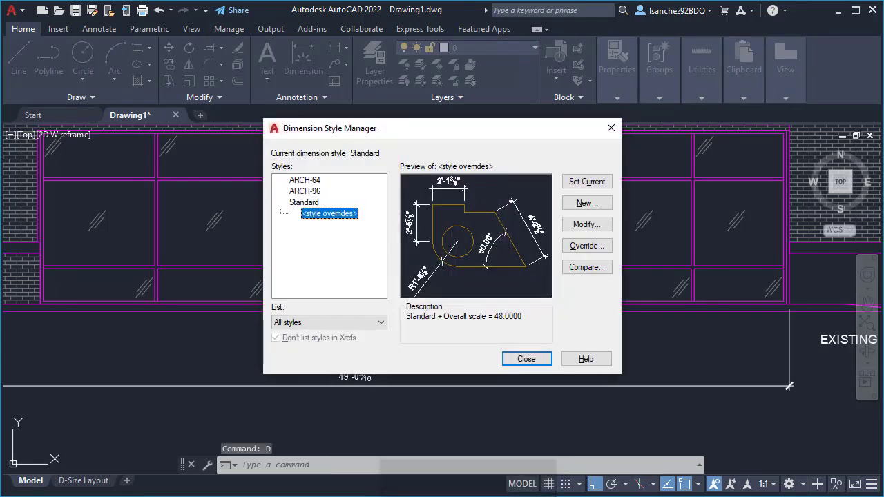
click(307, 202)
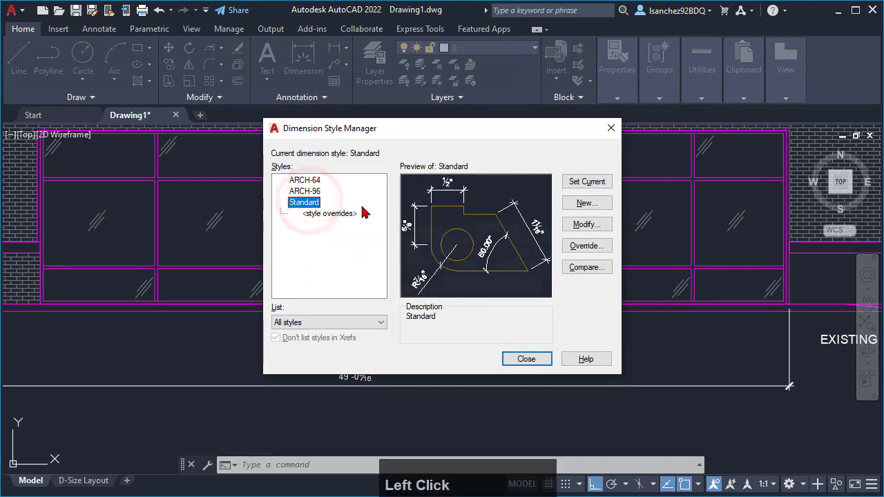
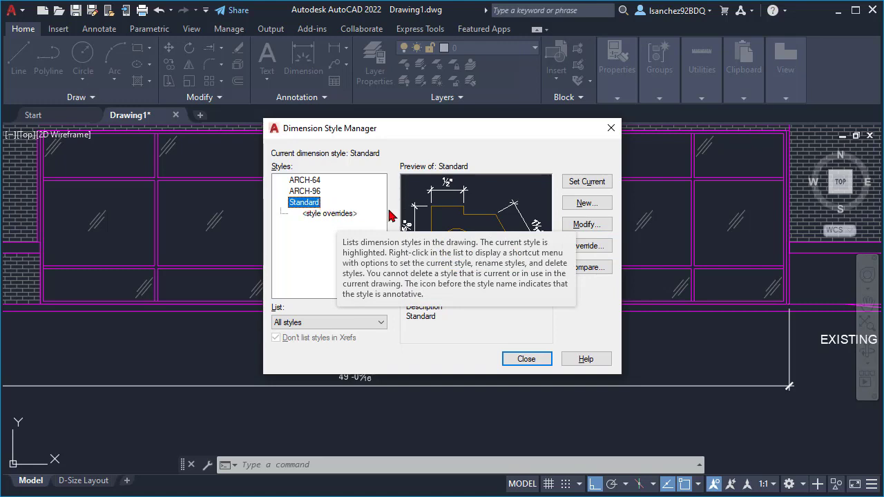
click(585, 225)
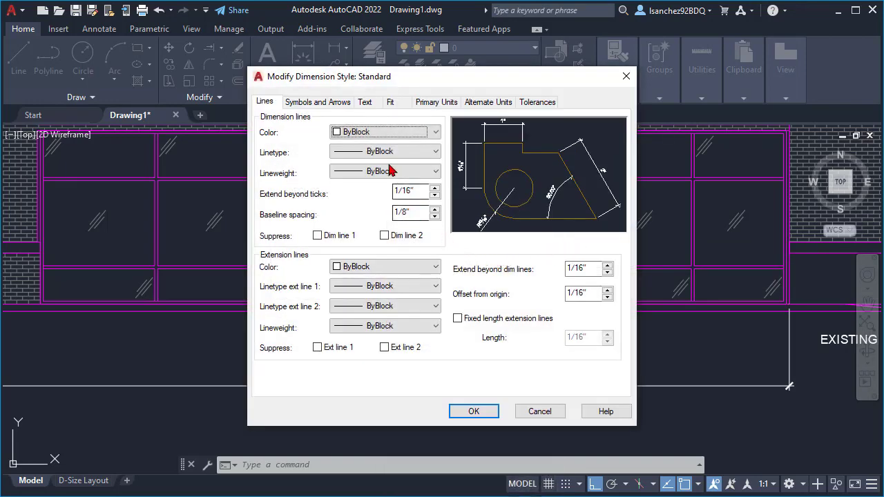
click(365, 105)
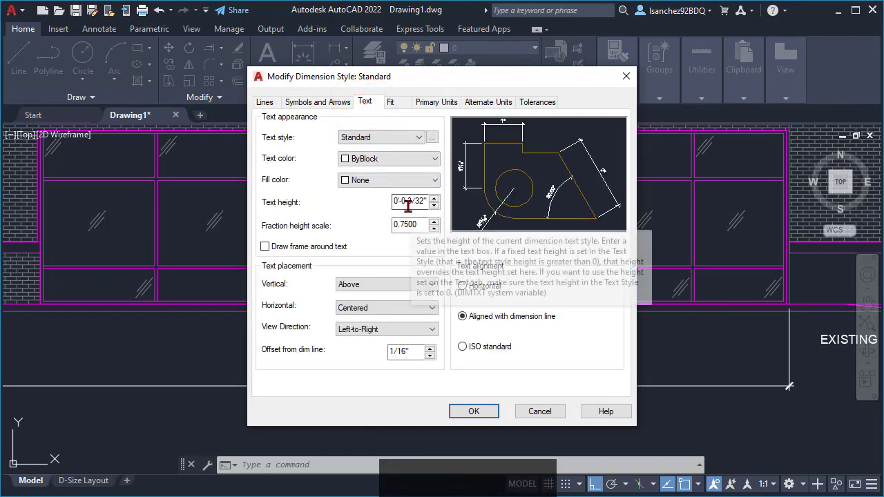
drag(409, 203, 424, 201)
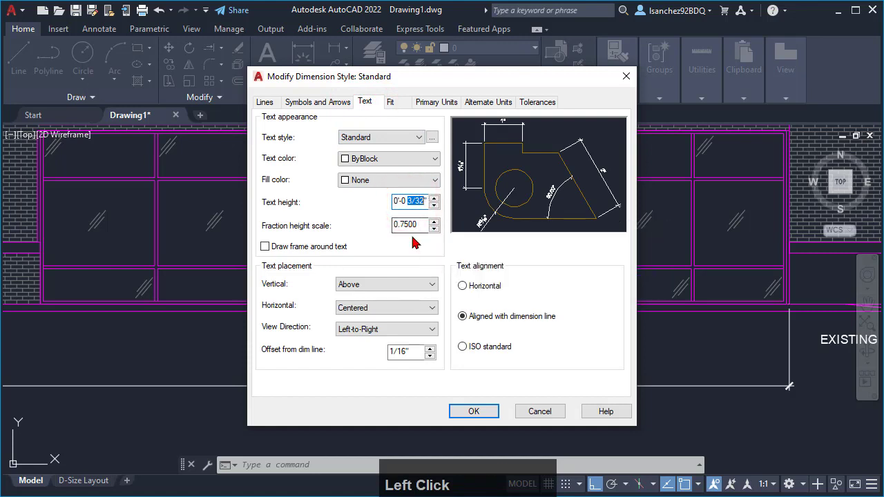
click(426, 203)
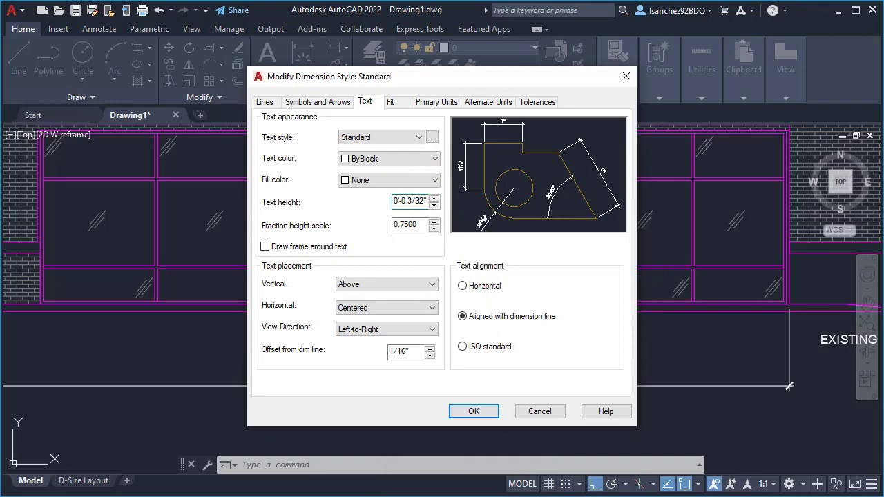
- Switch to Scale Factors-Autocad.pdf, look up the standard text height for the 1"=1" scale, and return to AutoCAD
click(456, 496)
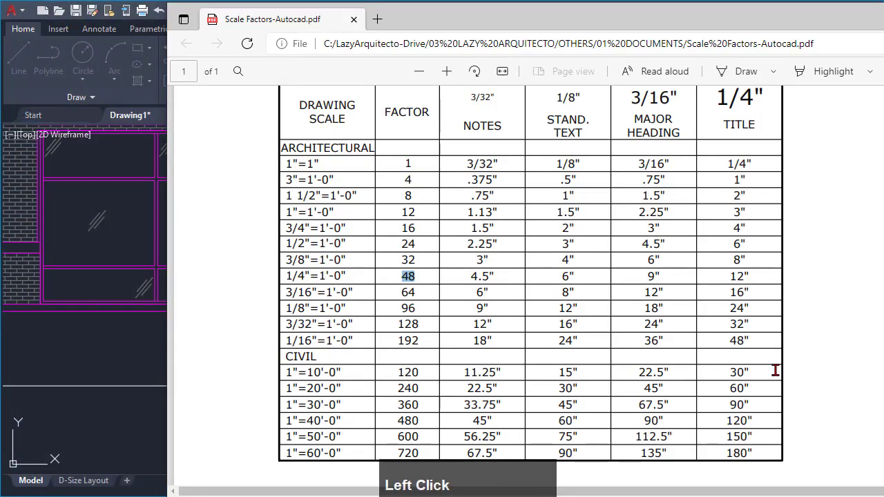
click(865, 350)
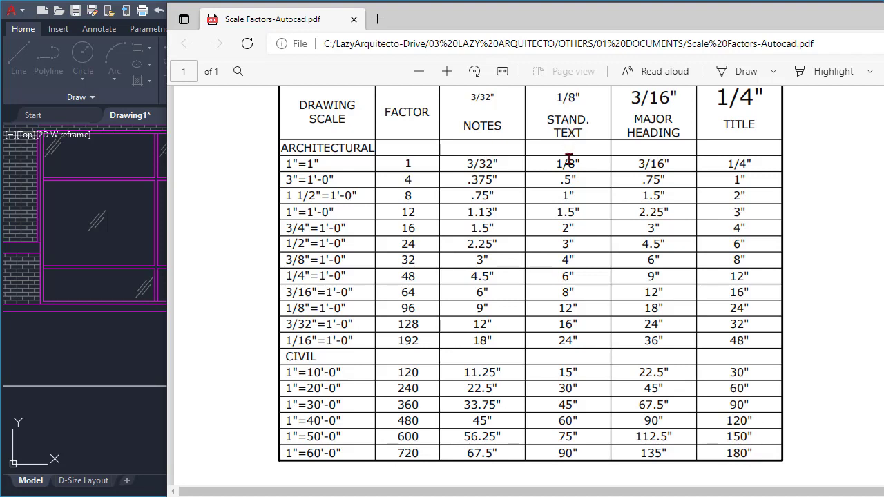
drag(579, 165, 558, 163)
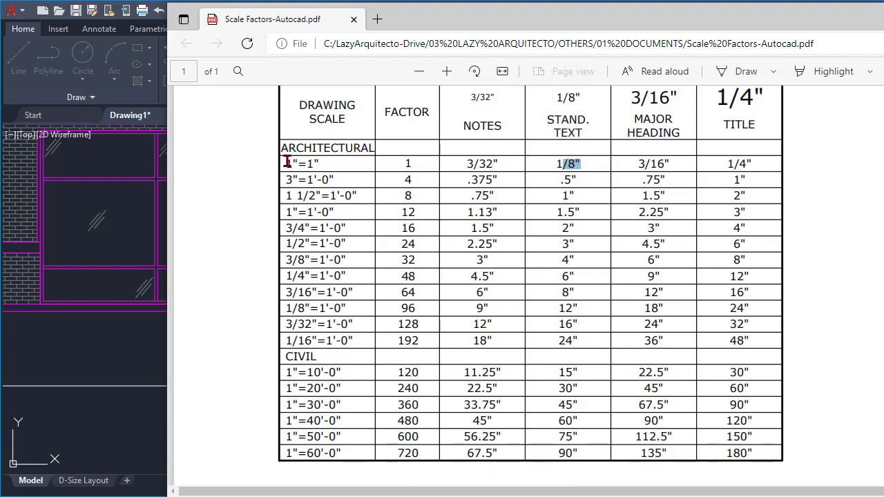
drag(287, 163, 316, 163)
click(316, 164)
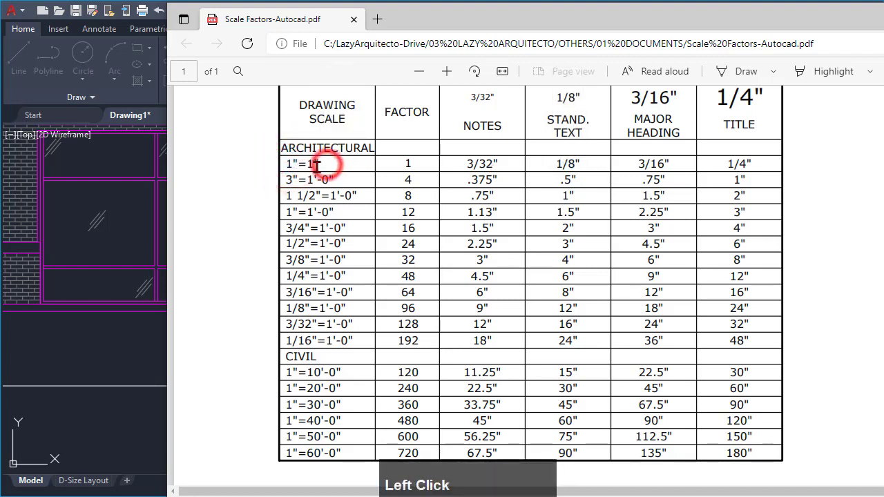
drag(588, 164, 550, 166)
click(584, 165)
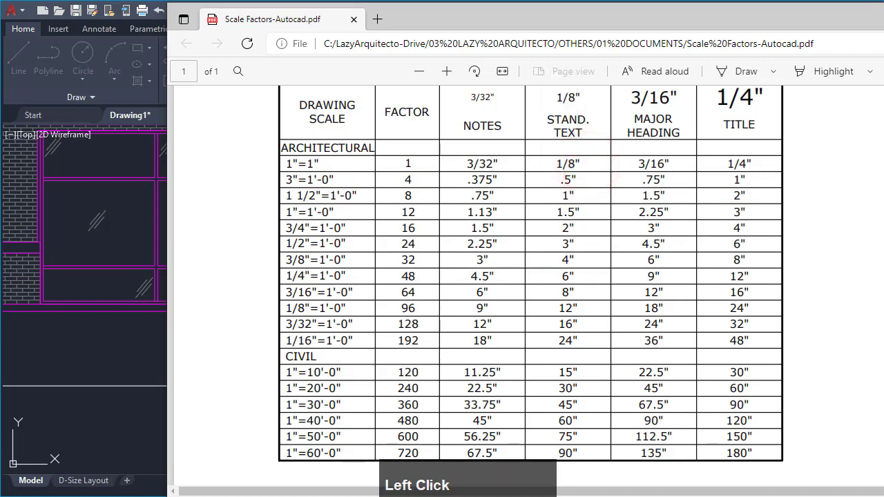
click(442, 495)
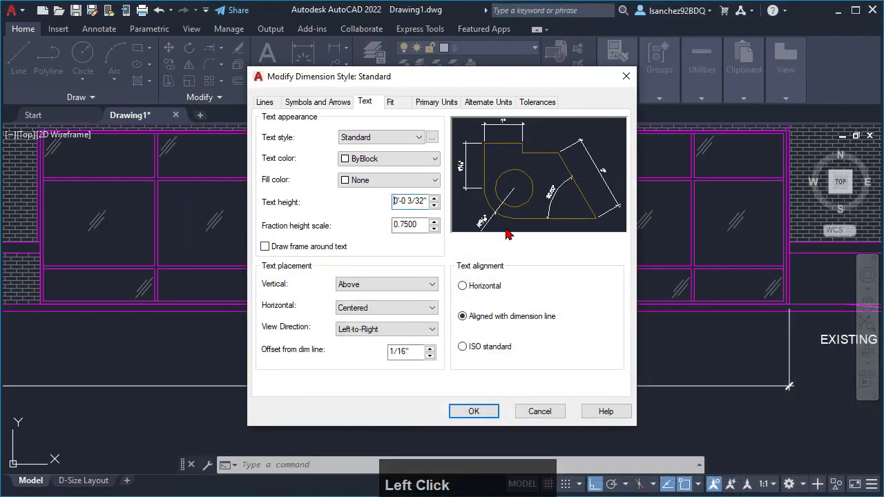
- Set the Standard dimension style's text height to 1/8" and close the Dimension Style Manager
double_click(408, 201)
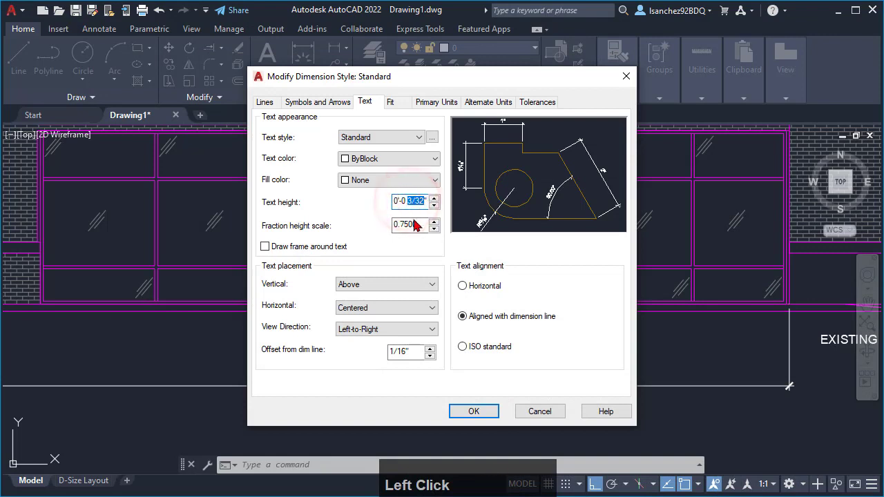
text(1/)
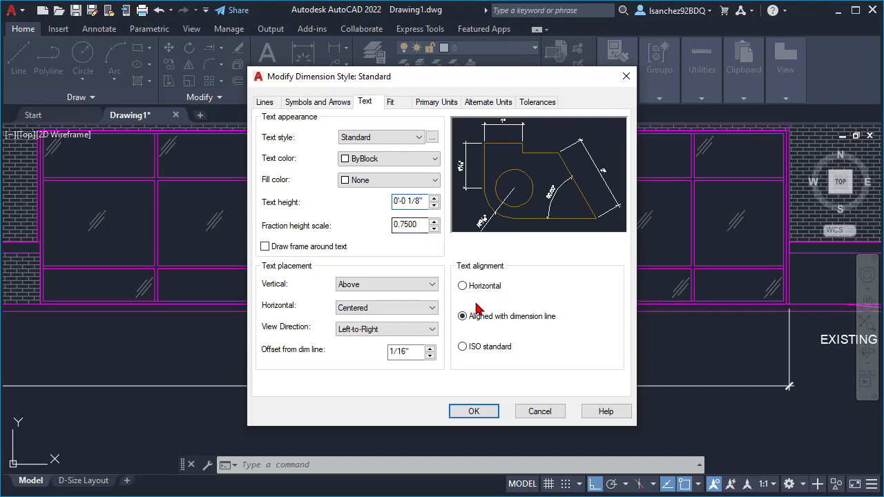
click(476, 411)
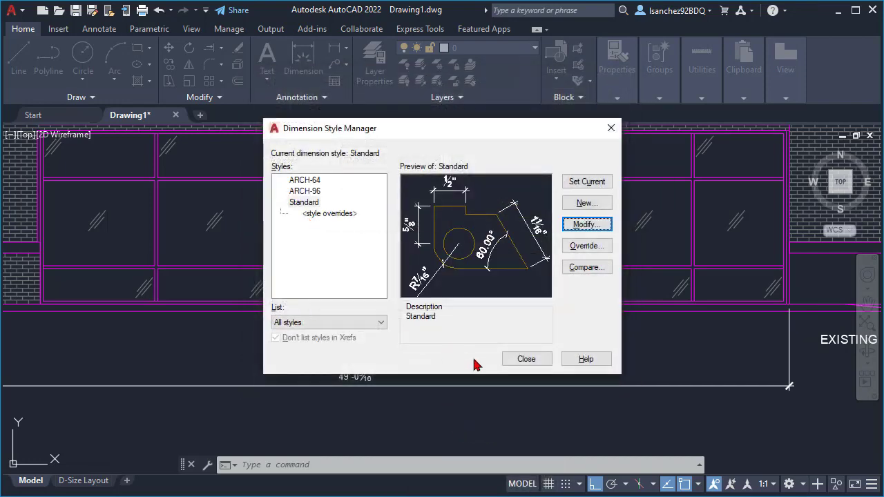
click(526, 359)
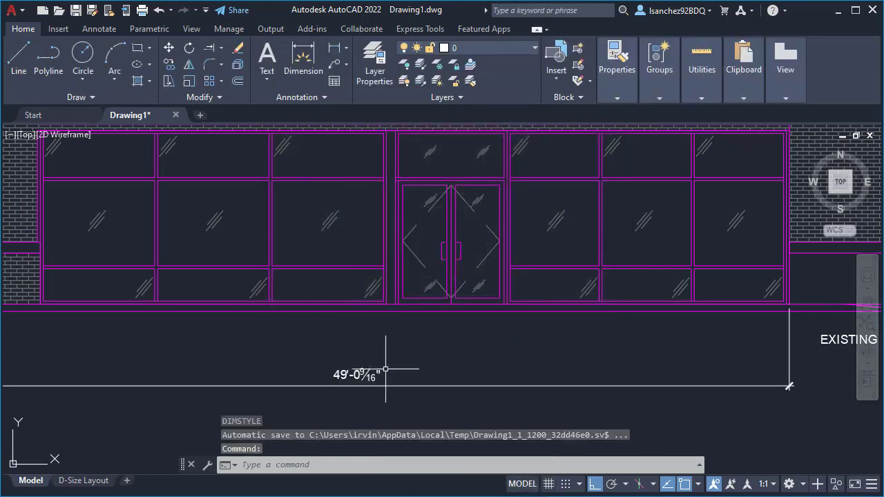
- Explode the storefront width dimension into its component objects
middle_drag(386, 369, 277, 368)
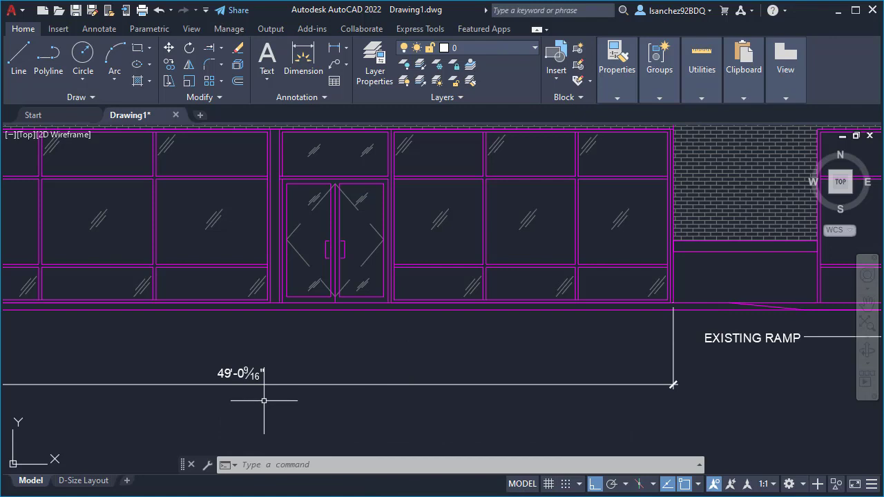
click(259, 373)
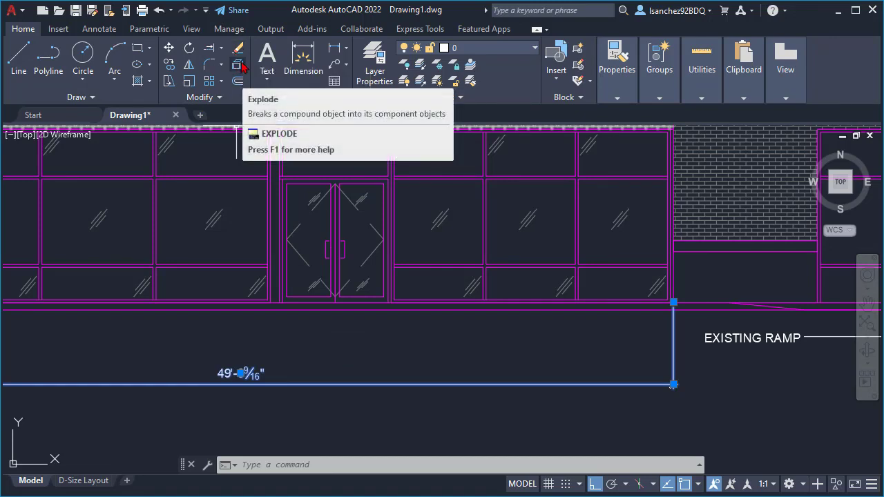
text(x)
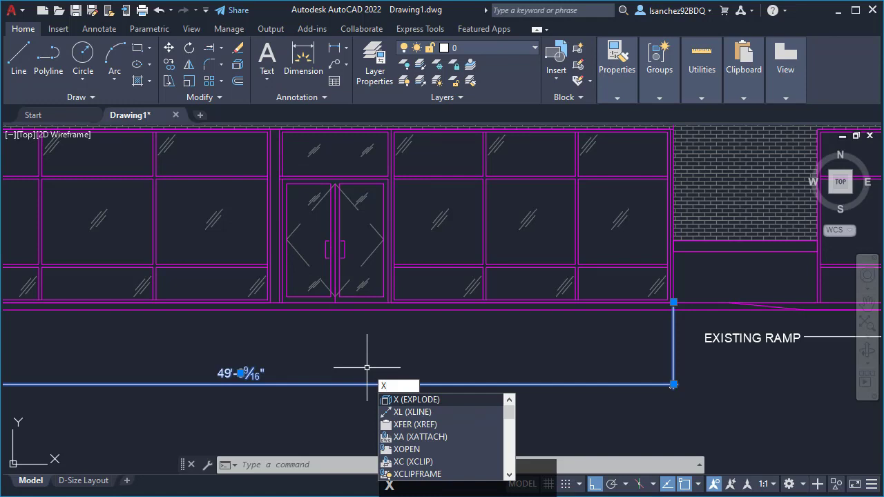
key(Return)
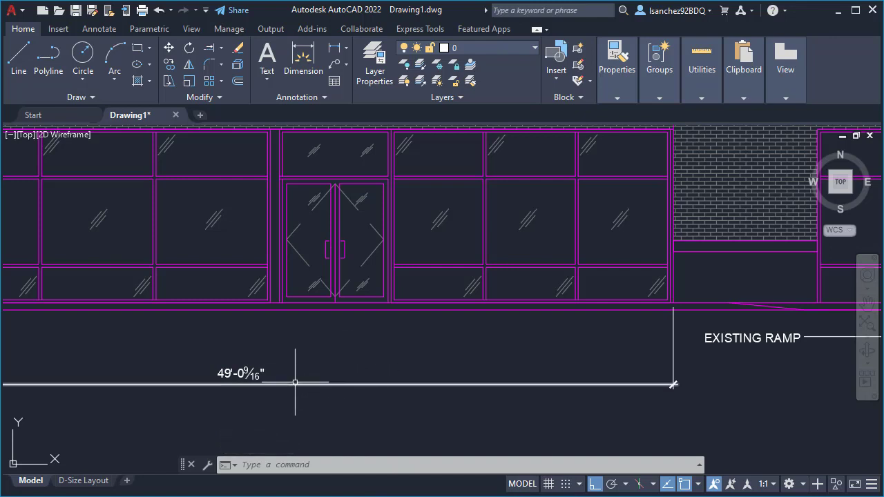
- Check the text height in the properties of the exploded dimension text and of the EXISTING RAMP note
mouse_move(294, 382)
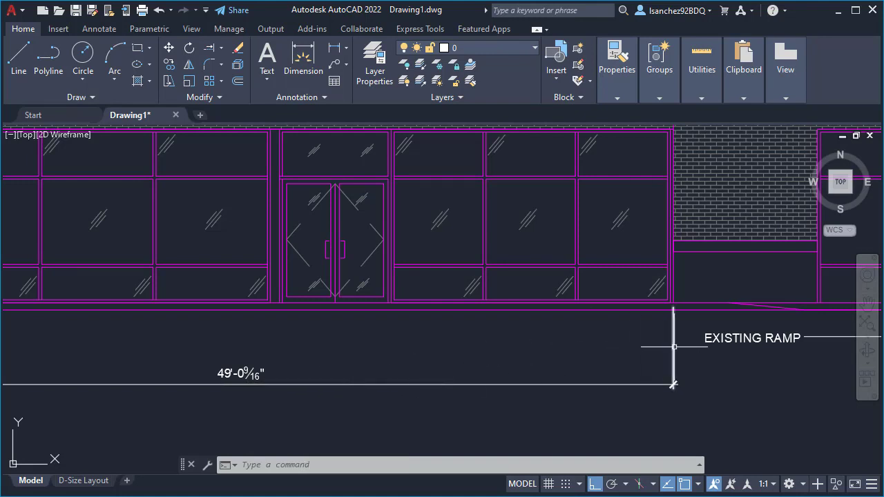
mouse_move(234, 373)
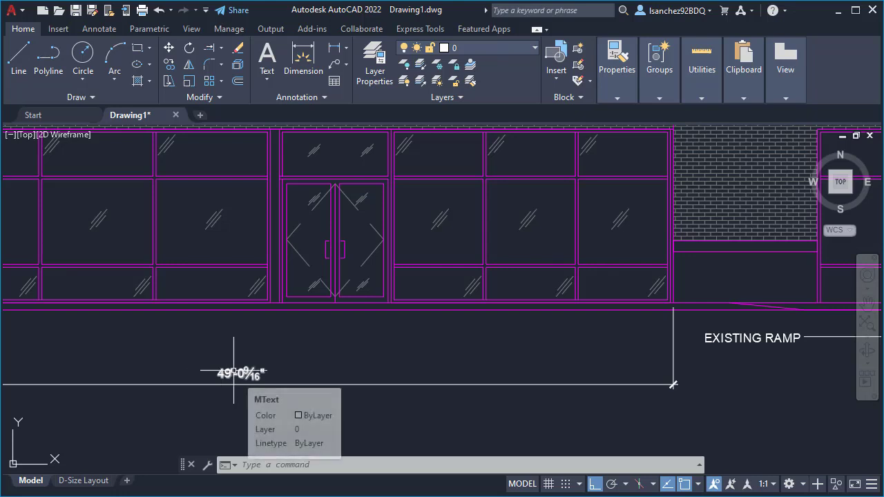
click(234, 372)
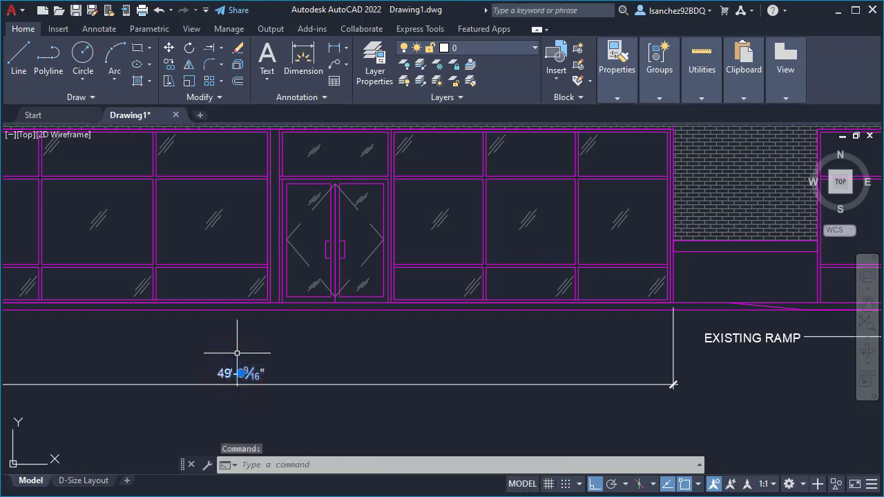
text(PR)
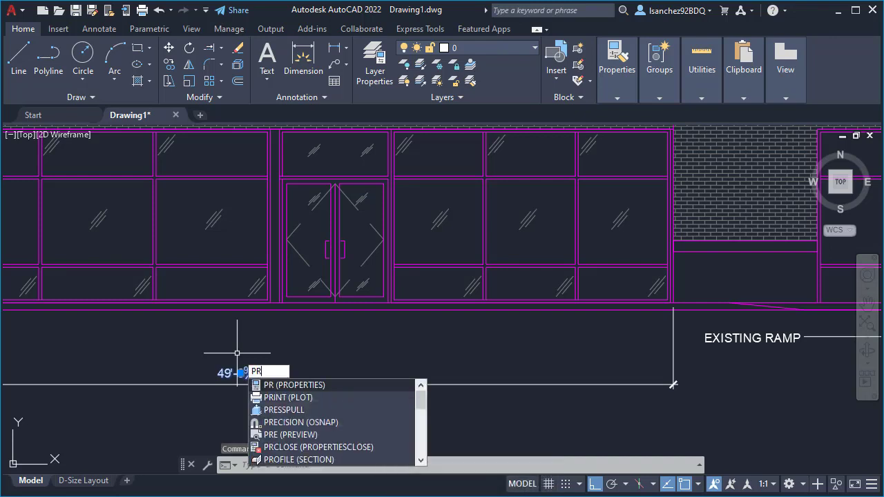
key(Return)
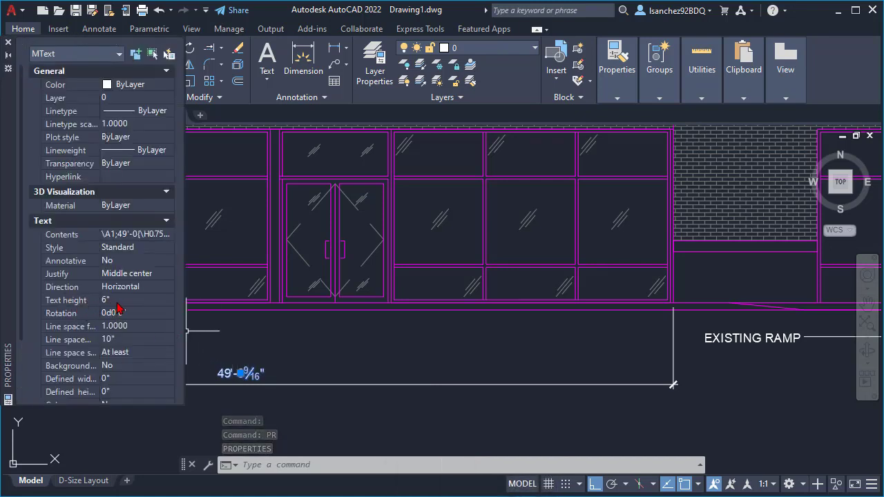
key(Escape)
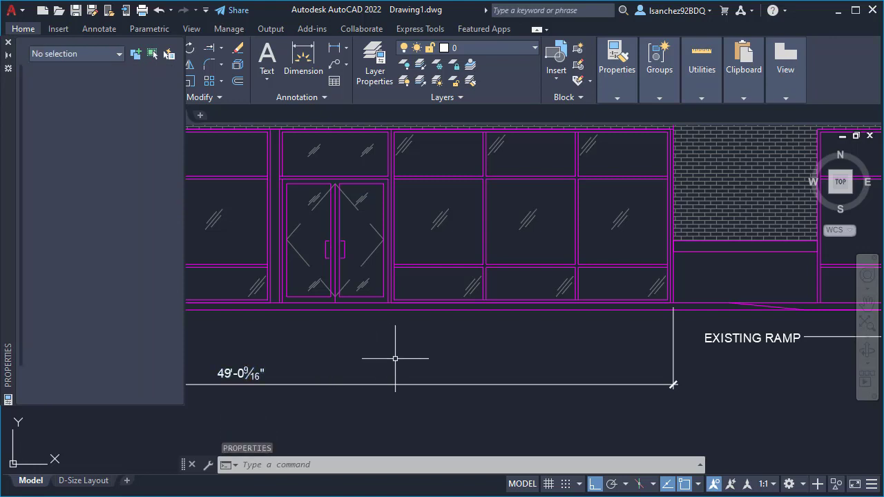
click(743, 346)
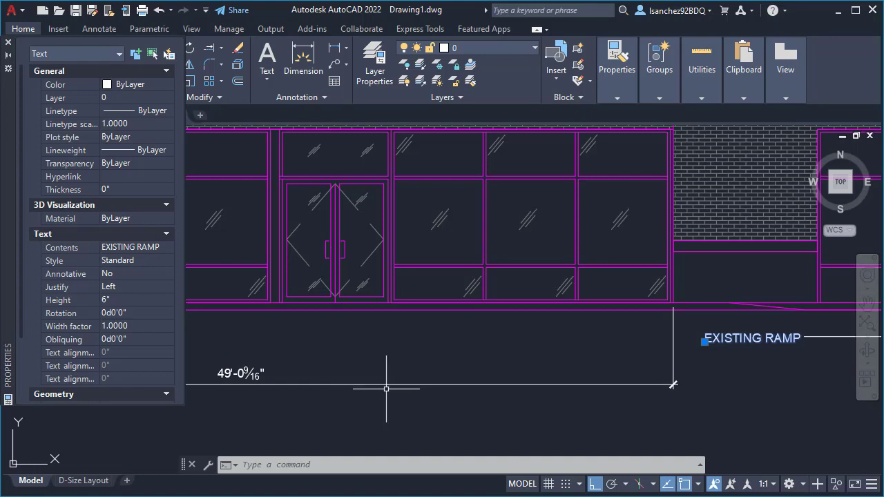
click(9, 44)
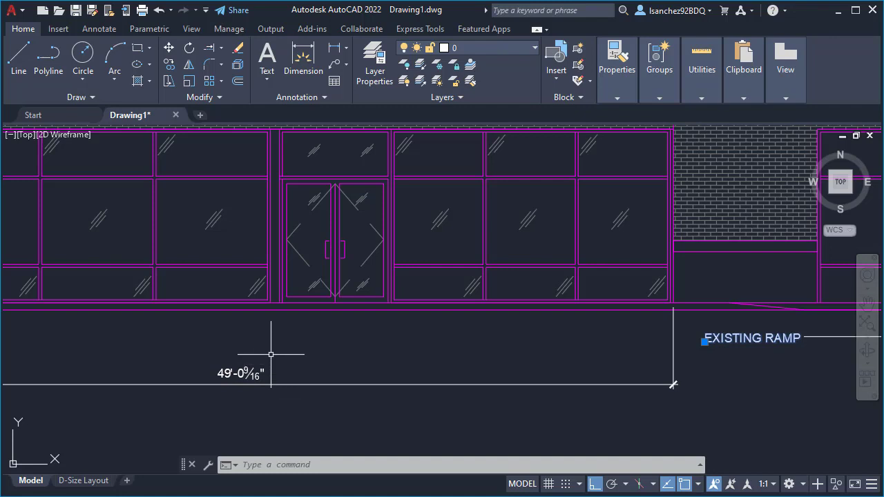
- Undo the property check and the explode so the storefront width dimension is a single object again
click(159, 12)
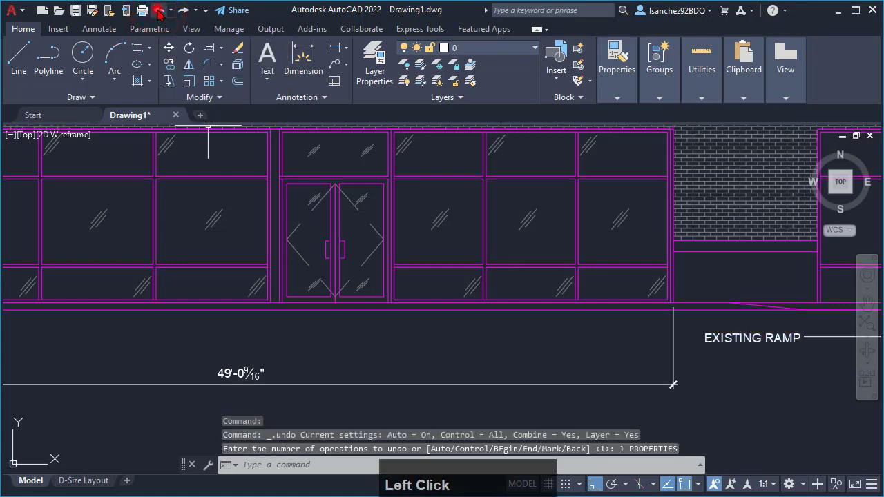
click(158, 13)
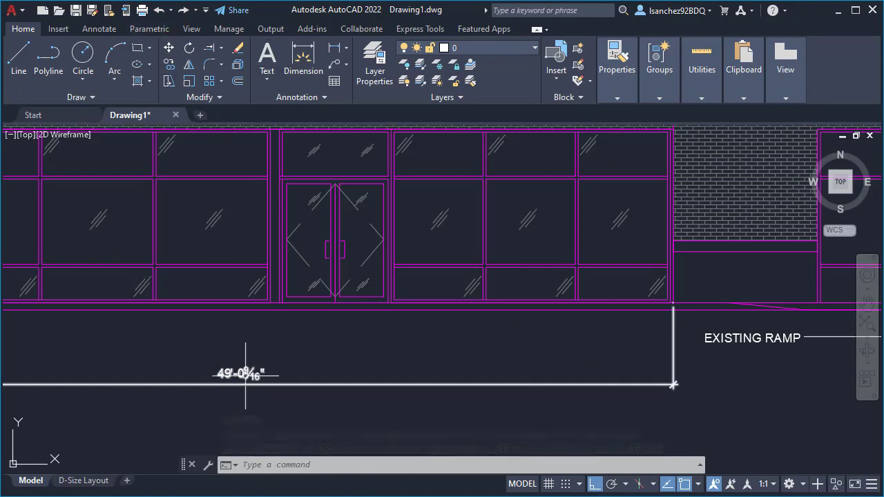
key(Escape)
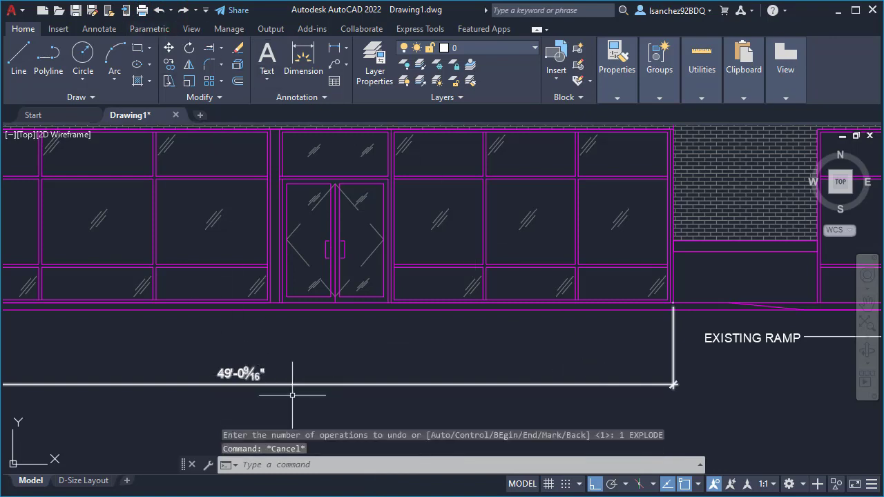
- Select the storefront width dimension several times to check that it behaves as one object, clearing the selection each time
click(293, 395)
click(243, 364)
key(Escape)
click(258, 375)
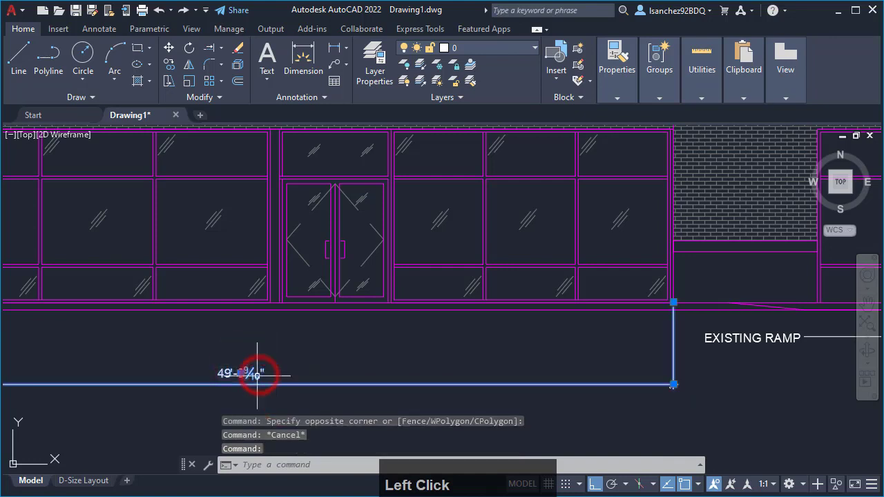
key(Escape)
click(326, 392)
click(236, 351)
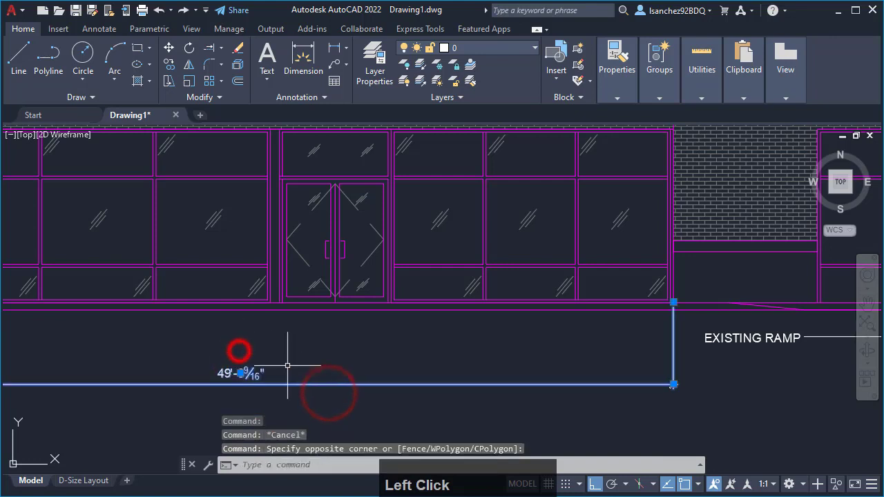
key(Escape)
click(311, 396)
click(241, 362)
key(Escape)
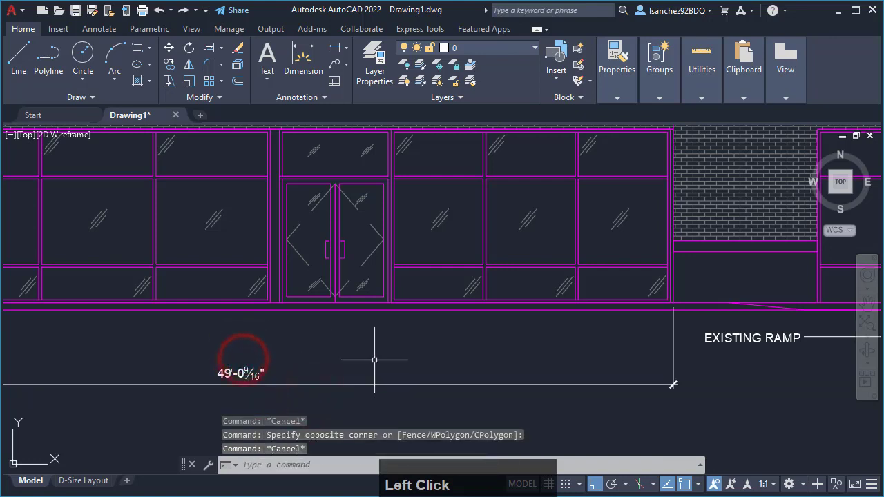
- Compare the storefront width dimension text with the EXISTING RAMP note, up close and across the whole elevation
scroll(373, 364, down, 2)
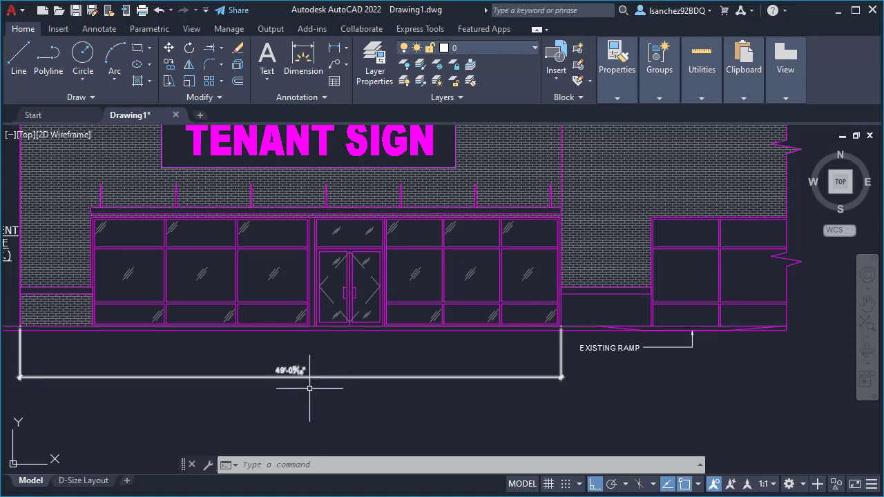
scroll(673, 350, up, 2)
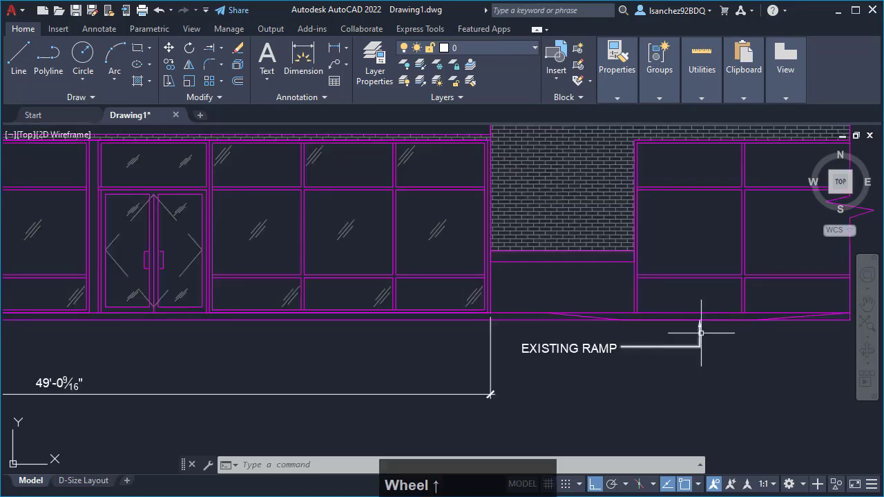
scroll(552, 369, down, 2)
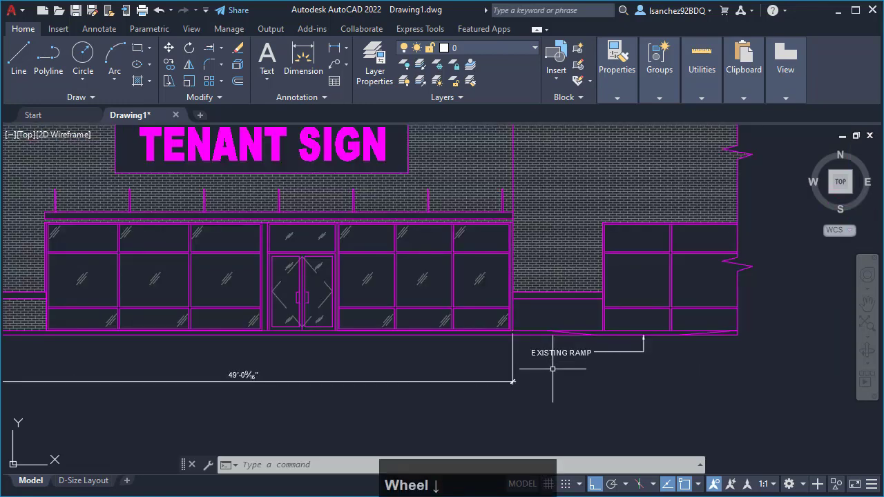
scroll(553, 372, down, 2)
middle_drag(353, 397, 347, 386)
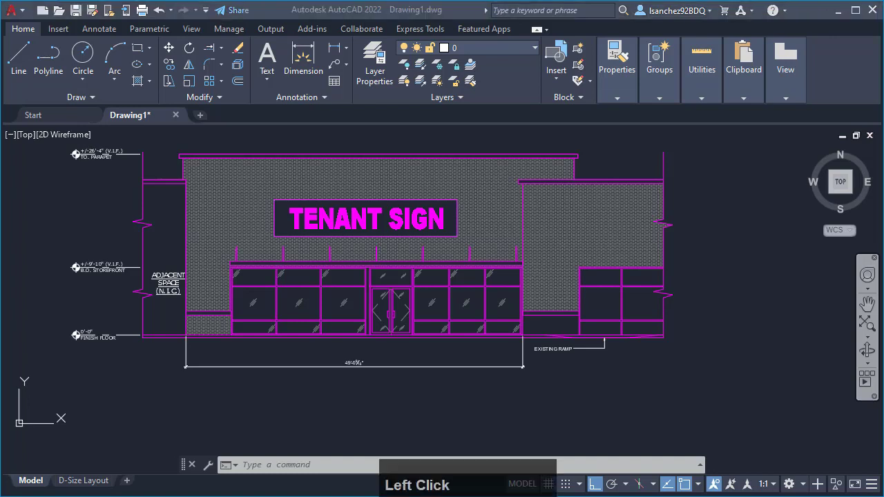
click(596, 411)
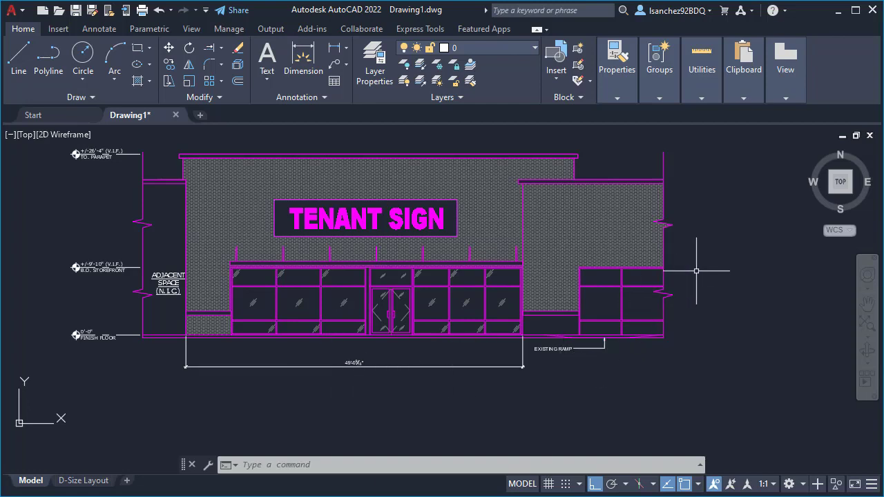
middle_drag(608, 349, 618, 363)
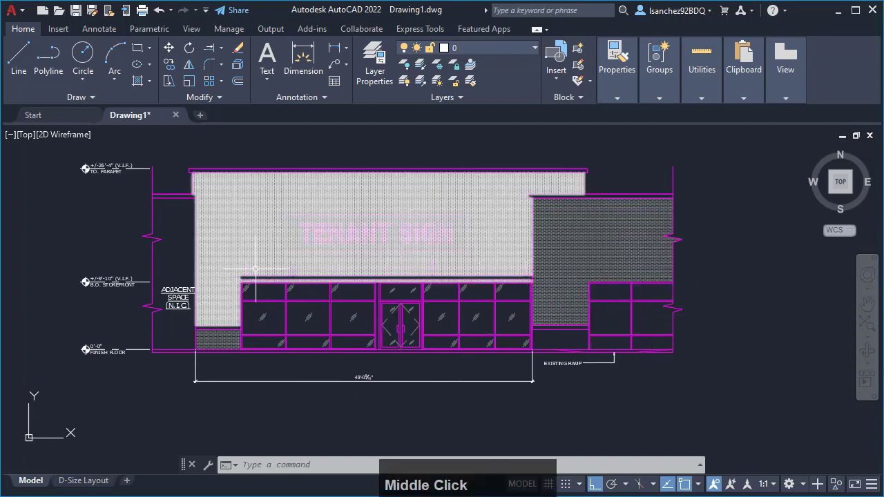
middle_drag(315, 318, 342, 343)
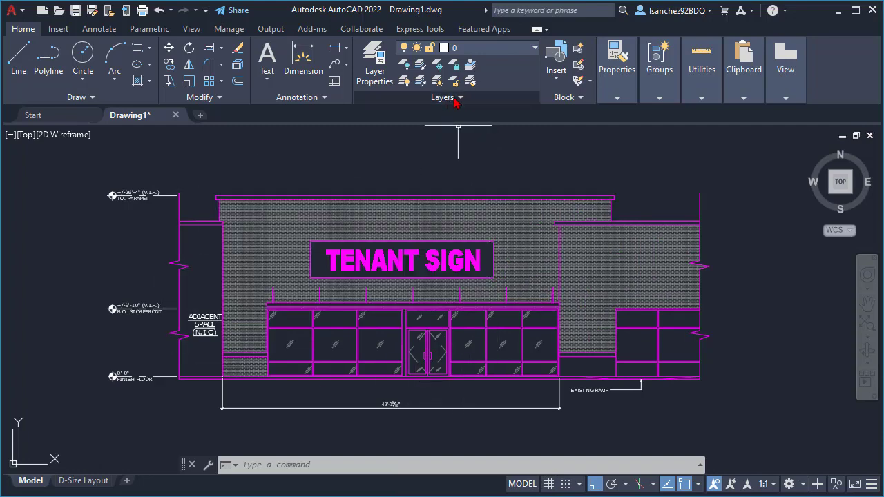
- Review the drawing's layer list and check the layers of a window mullion line and the brick hatch beside the tenant space
click(481, 50)
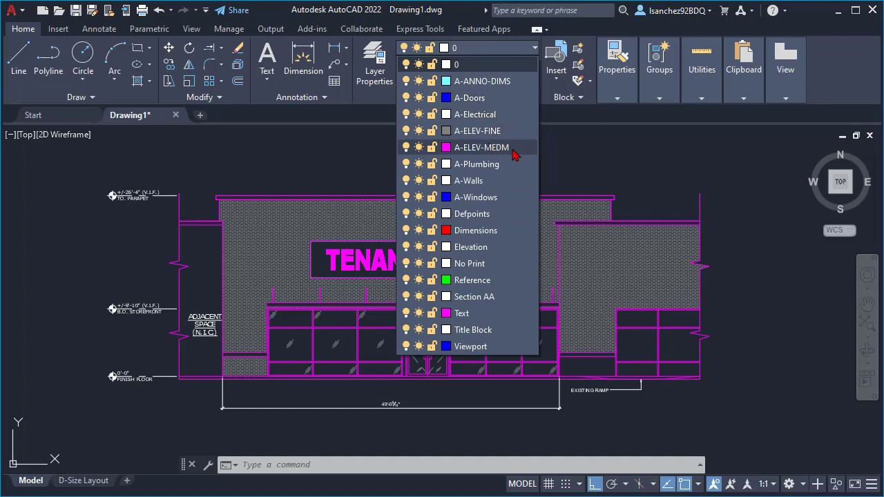
click(643, 169)
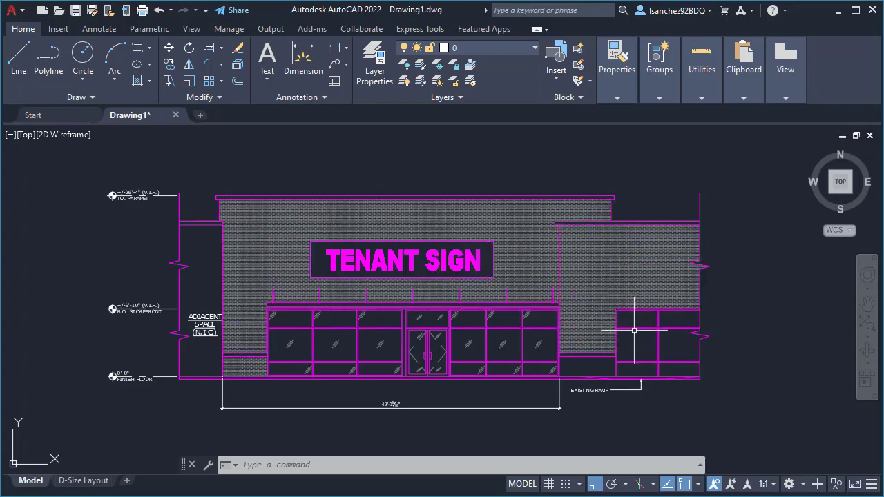
middle_drag(674, 341, 630, 342)
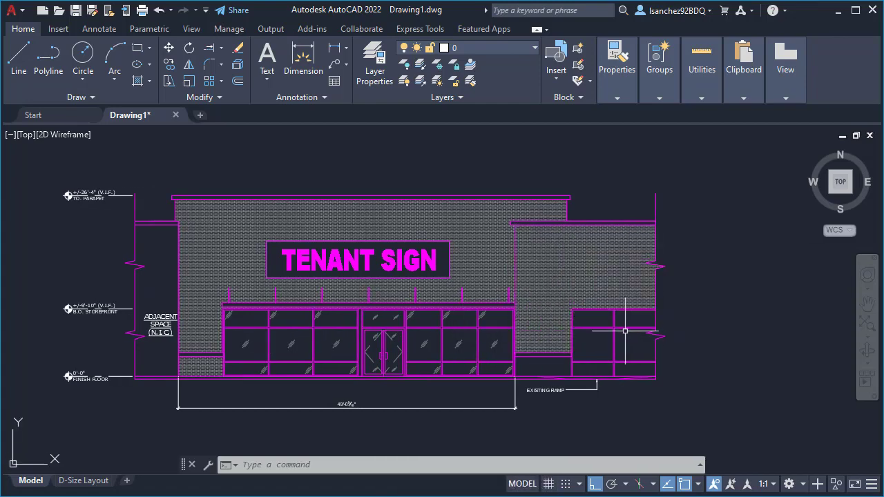
click(624, 328)
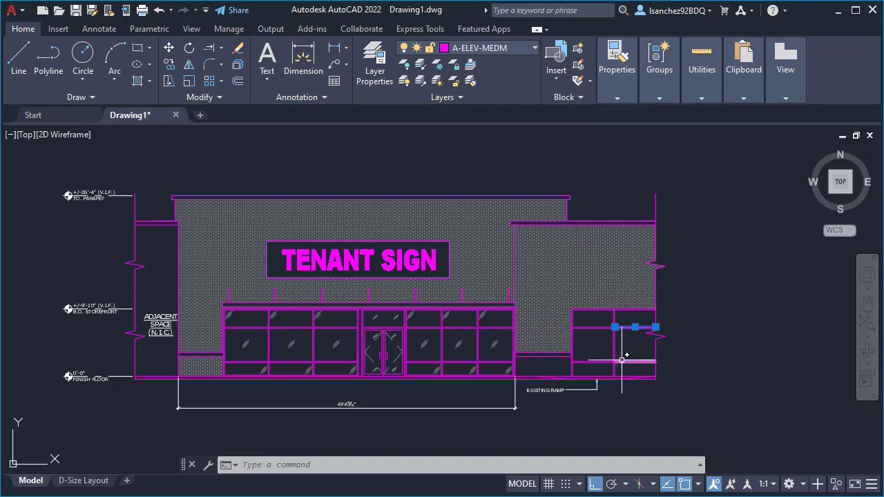
scroll(622, 356, up, 2)
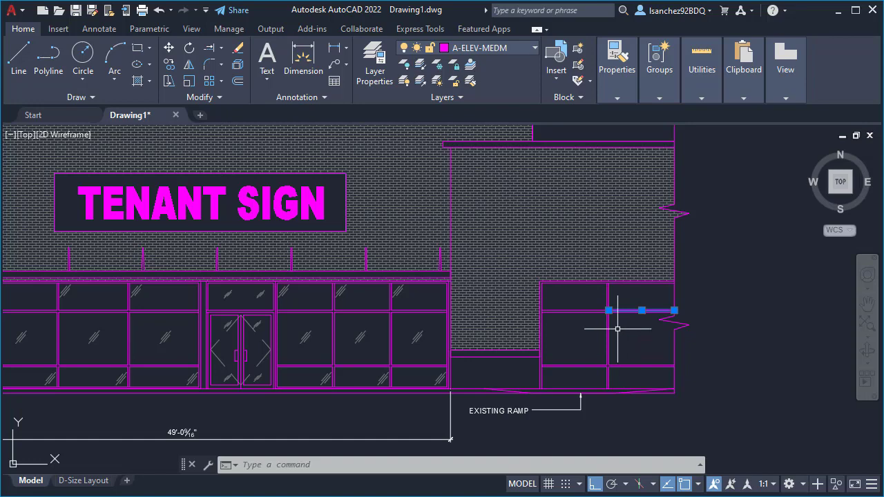
key(Escape)
click(579, 243)
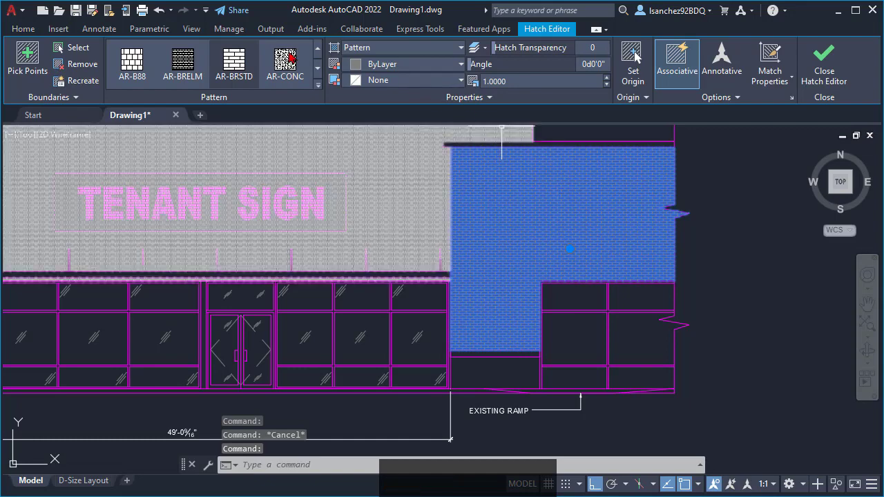
click(23, 29)
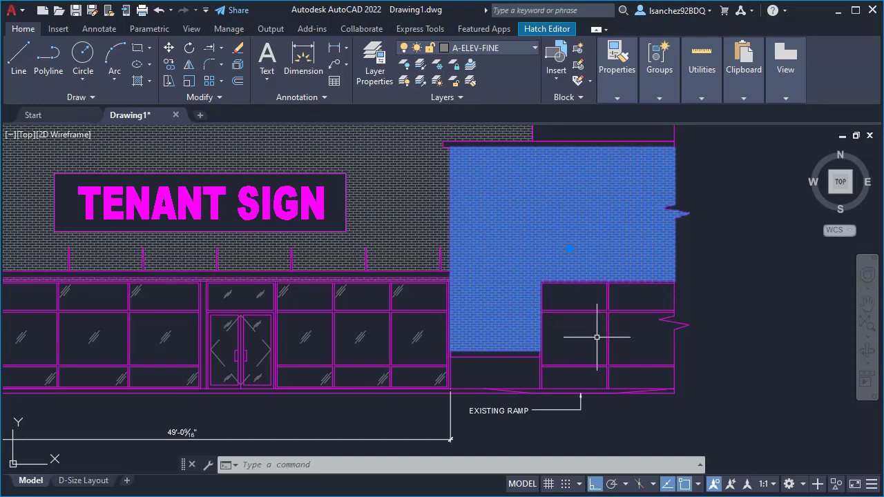
key(Escape)
- Open the Layer Properties Manager and anchor it on the left with the Anchor Left option
middle_drag(604, 316, 624, 341)
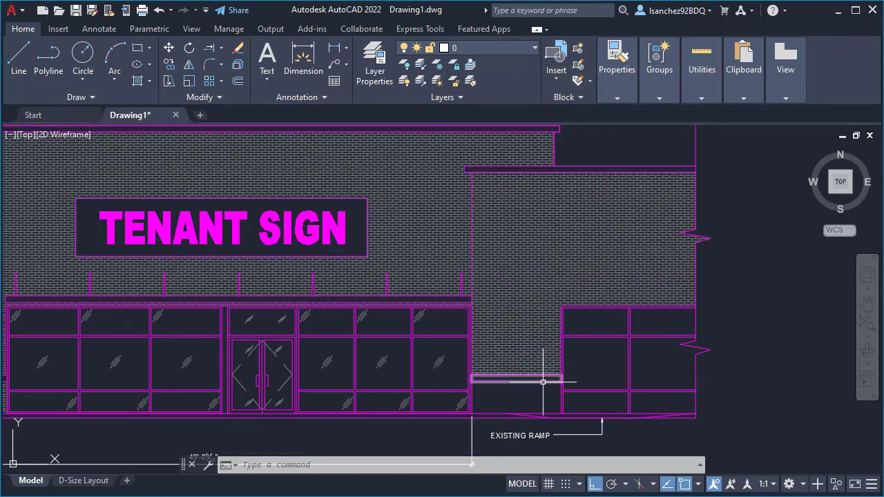
middle_drag(425, 380, 476, 389)
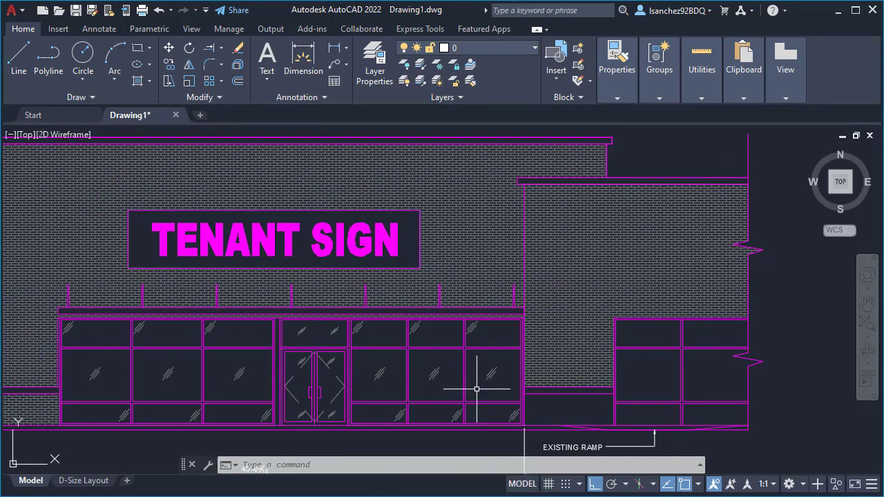
middle_drag(307, 389, 394, 398)
scroll(394, 403, down, 2)
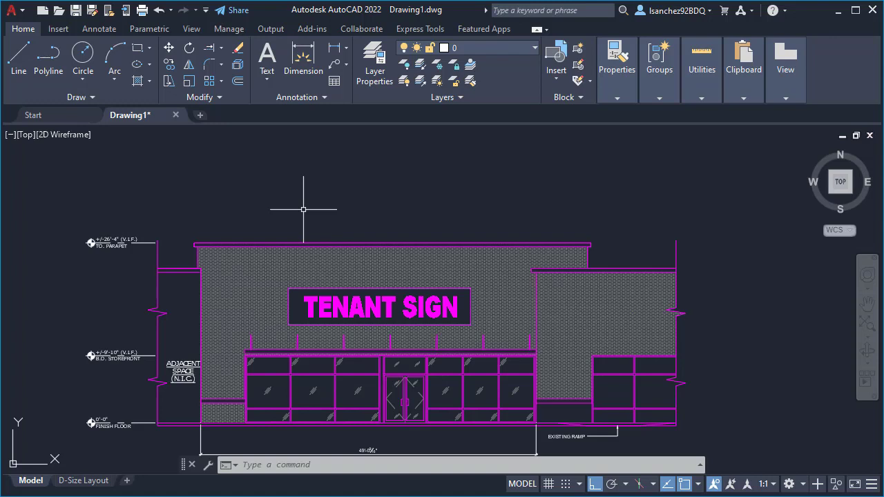
text(LA)
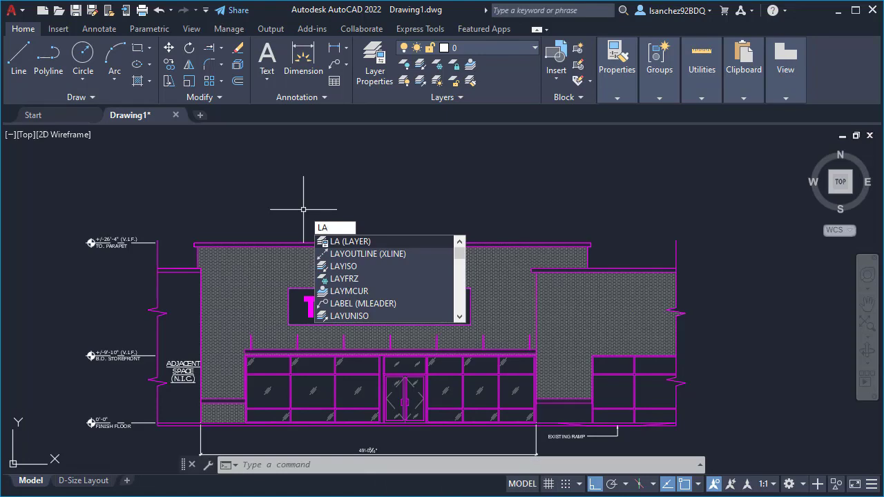
key(Return)
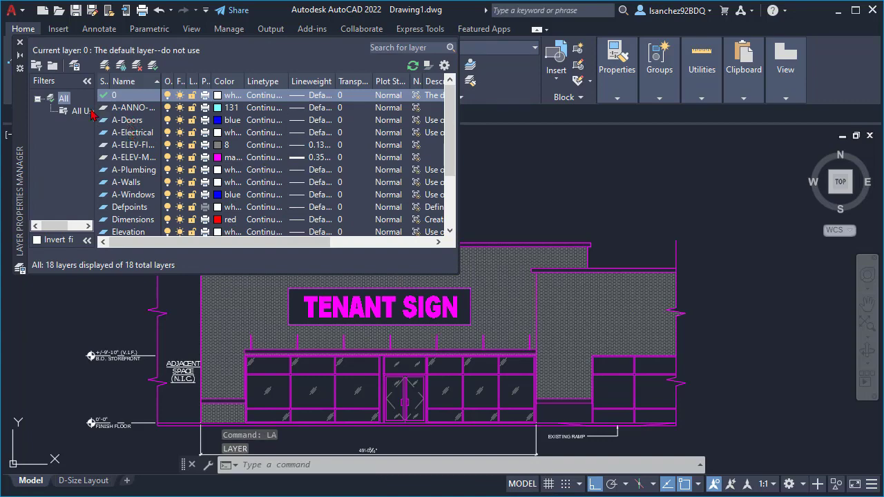
drag(20, 93, 265, 245)
right_click(266, 246)
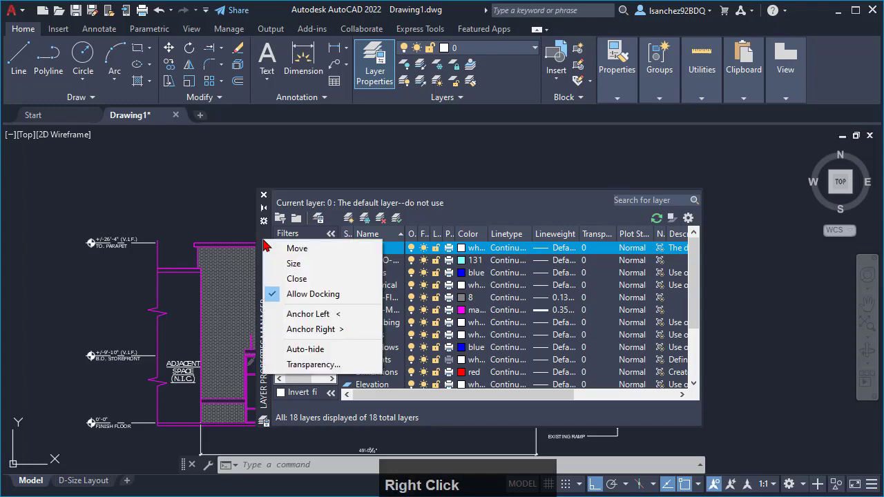
click(299, 315)
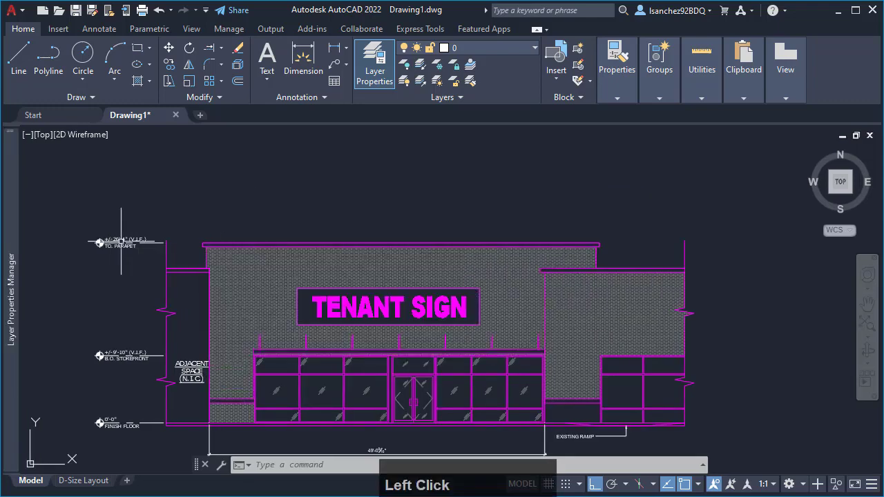
- Expand the anchored Layer Properties Manager and widen its Name column to fit the full layer names
mouse_move(11, 290)
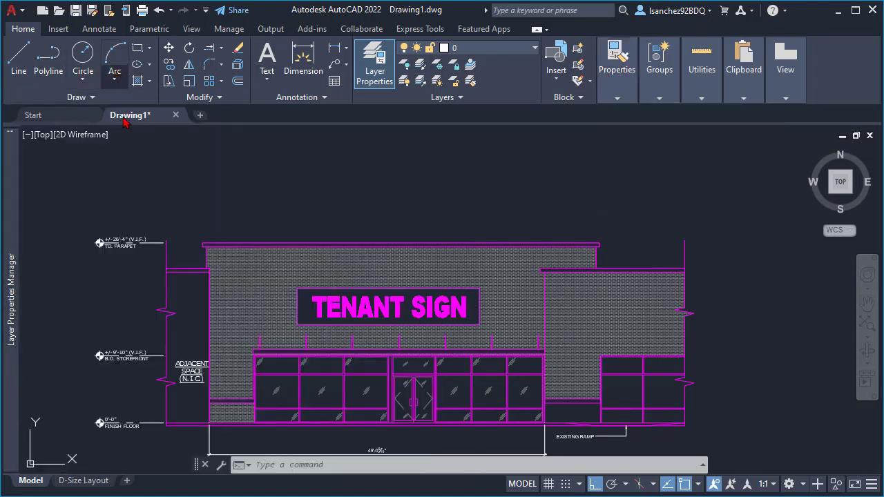
mouse_move(16, 269)
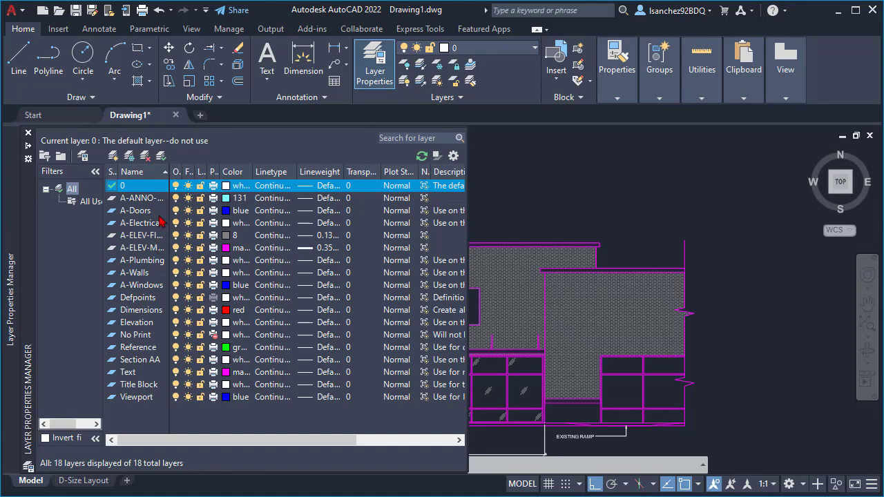
drag(170, 172, 186, 172)
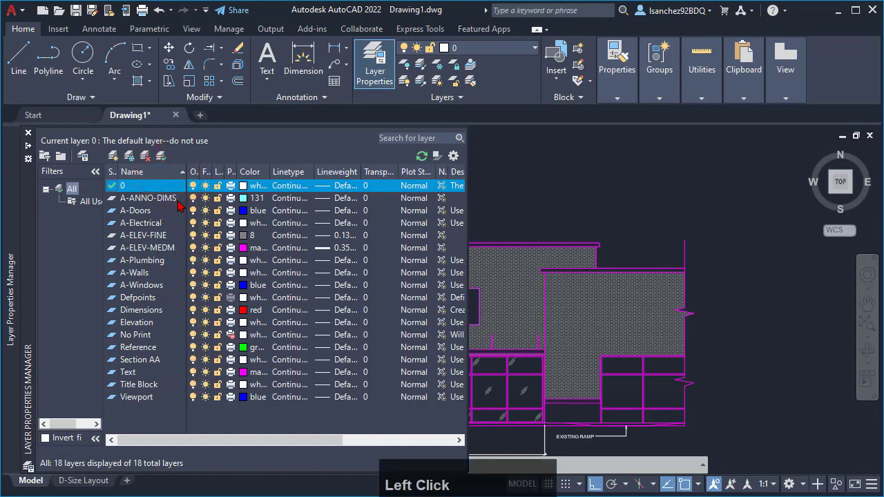
- Open the A-ELEV-MEDM layer's lineweight setting and examine the available lineweights
click(130, 248)
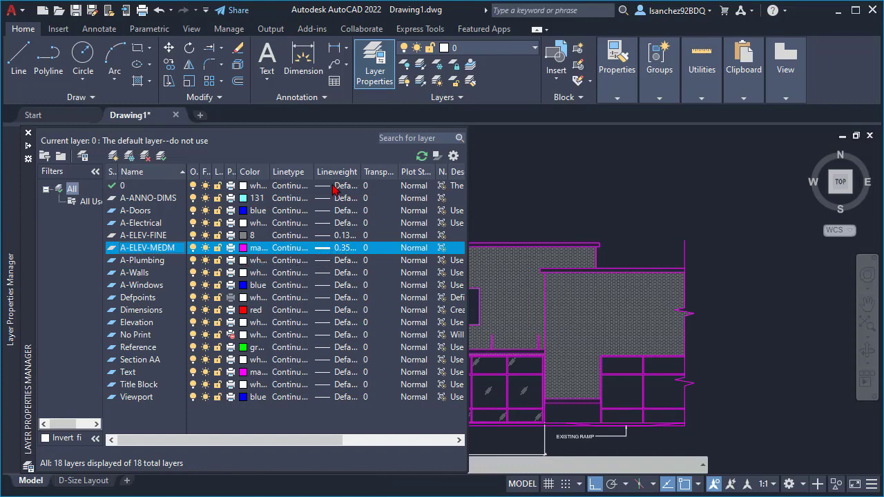
click(343, 251)
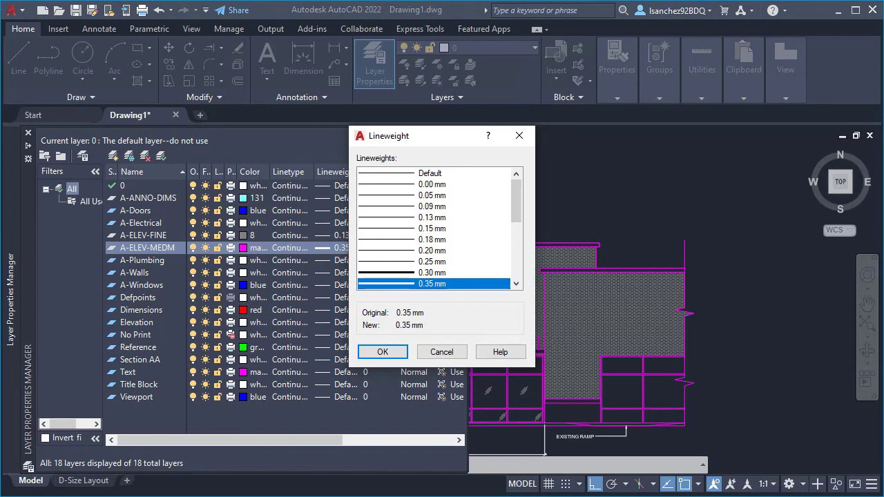
click(383, 353)
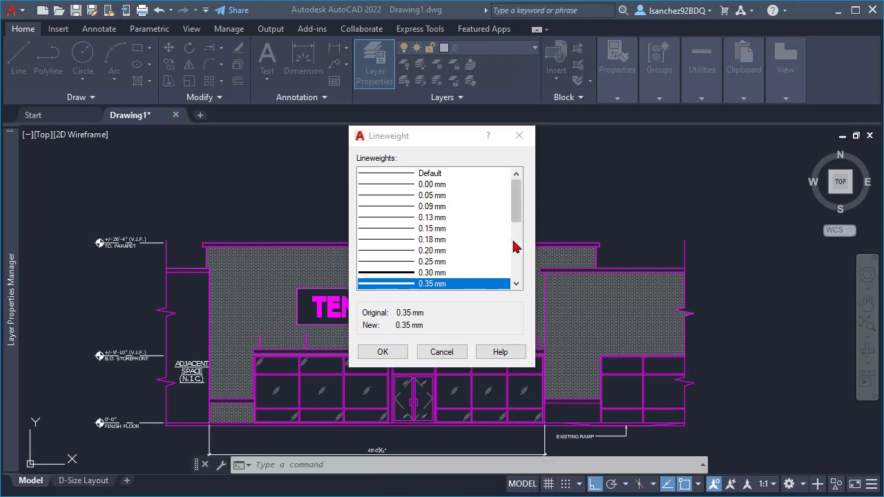
mouse_move(516, 211)
mouse_down()
mouse_move(517, 224)
mouse_move(517, 209)
mouse_up()
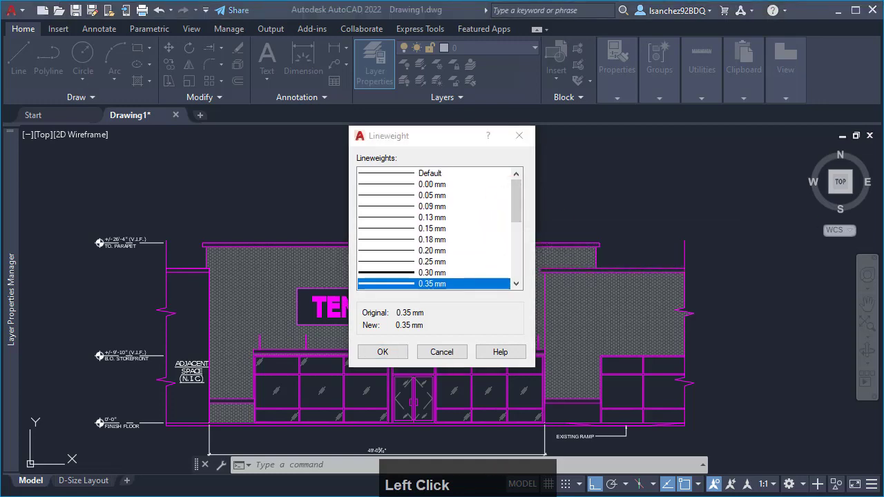
scroll(440, 228, up, 2)
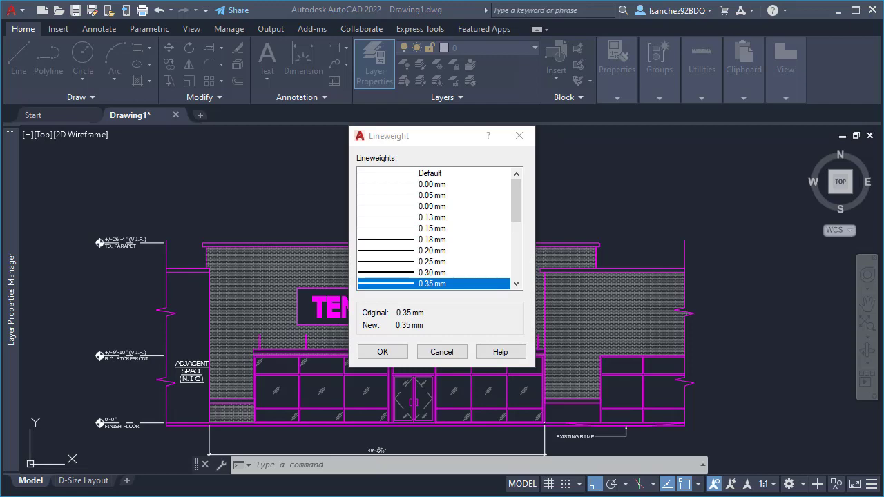
- Switch to the AIA CAD Layer Guidelines PDF in the browser, review its table of contents, and return to AutoCAD to cancel the Lineweight dialog
drag(883, 214, 237, 51)
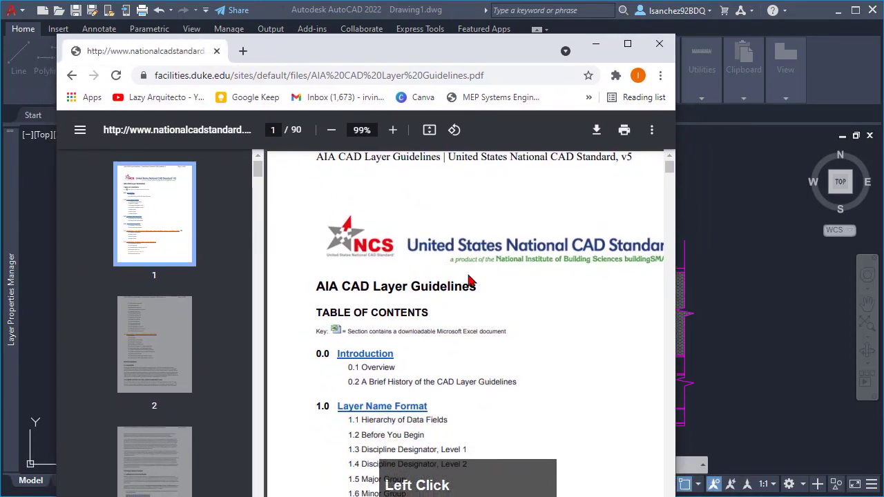
scroll(470, 283, up, 3)
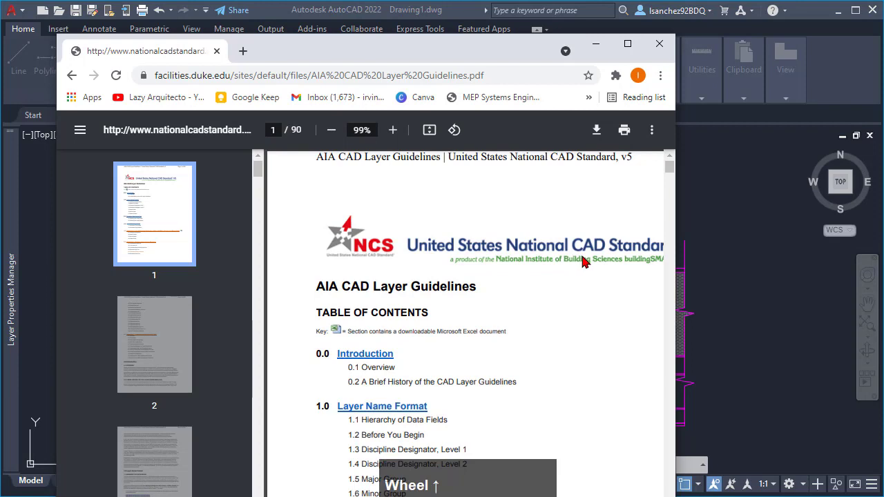
drag(676, 263, 745, 250)
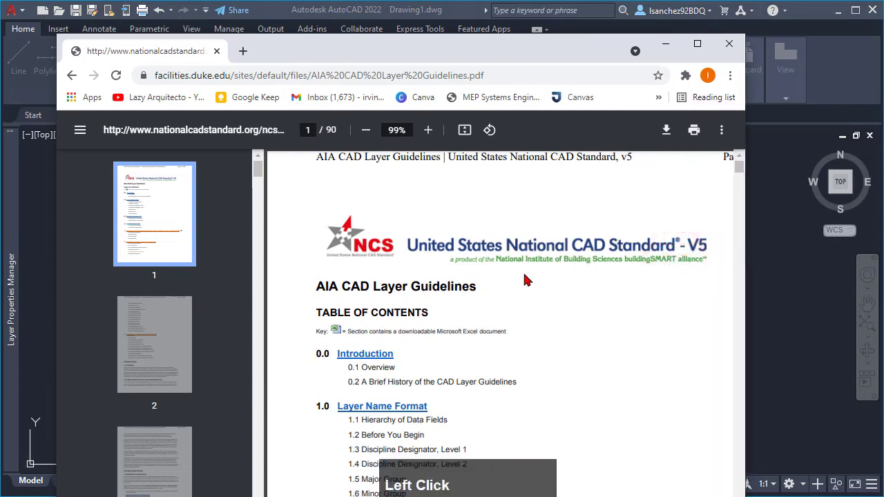
scroll(522, 276, up, 2)
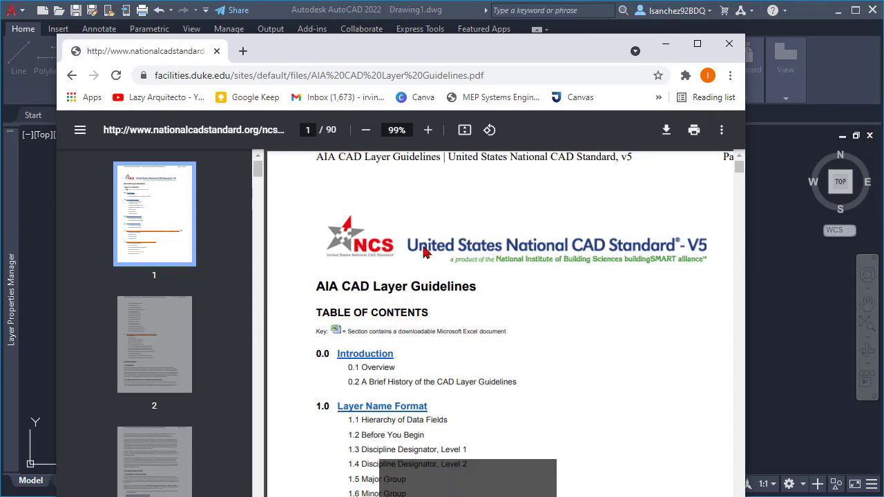
scroll(408, 277, down, 3)
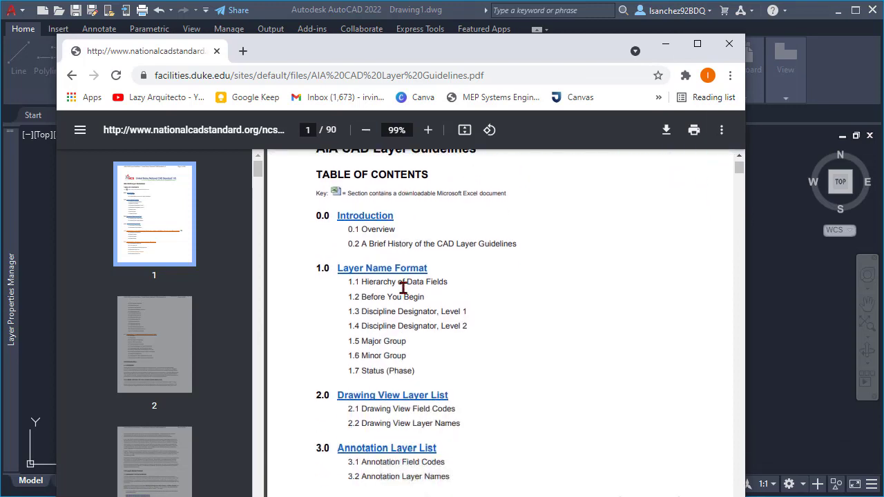
scroll(404, 288, down, 1)
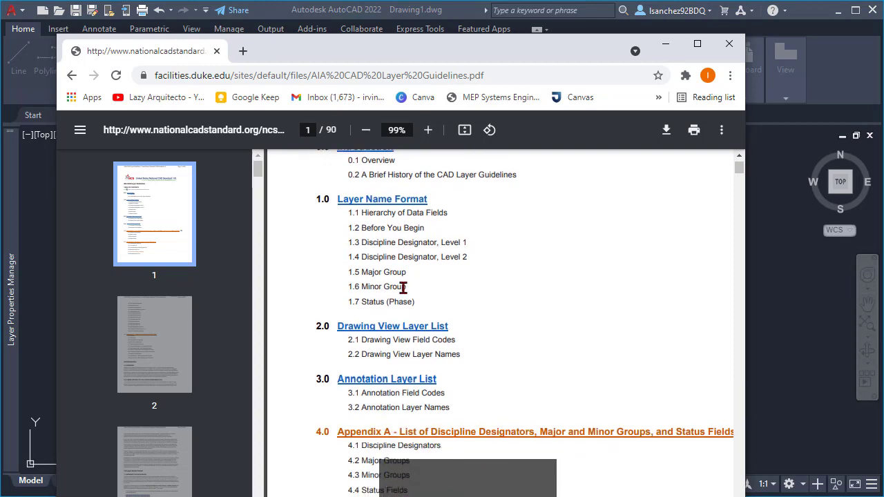
scroll(403, 306, up, 1)
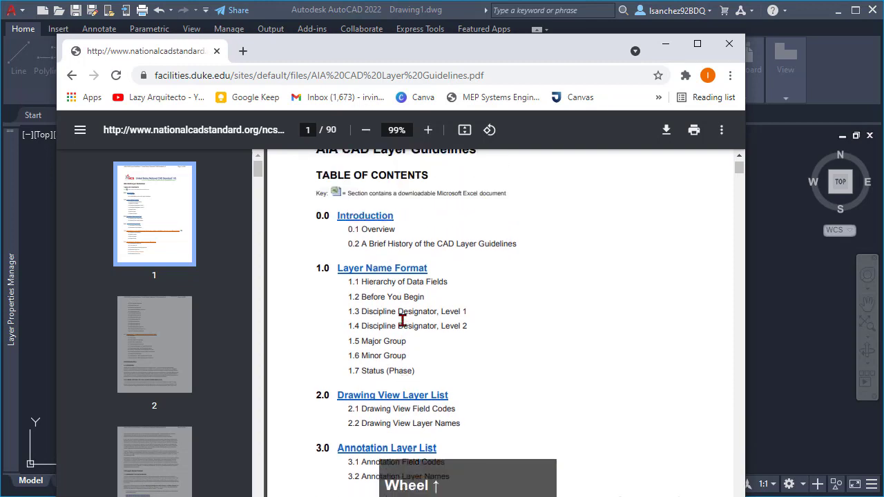
scroll(405, 314, up, 1)
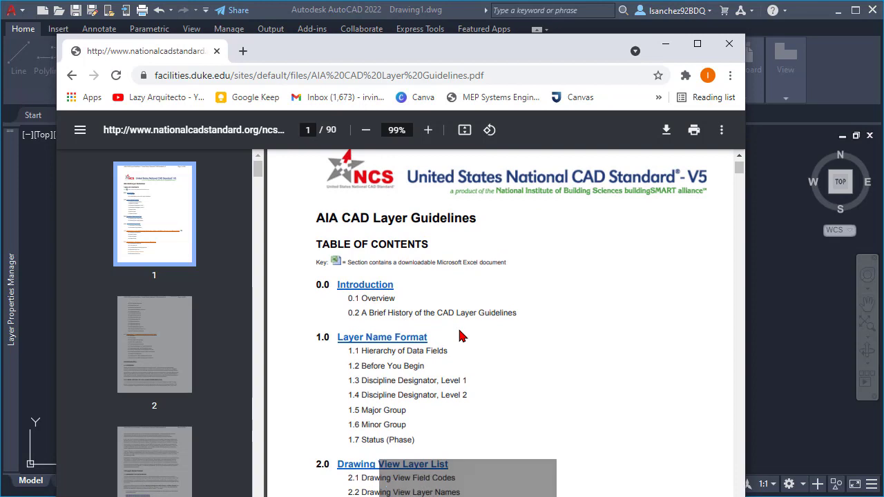
scroll(416, 301, down, 2)
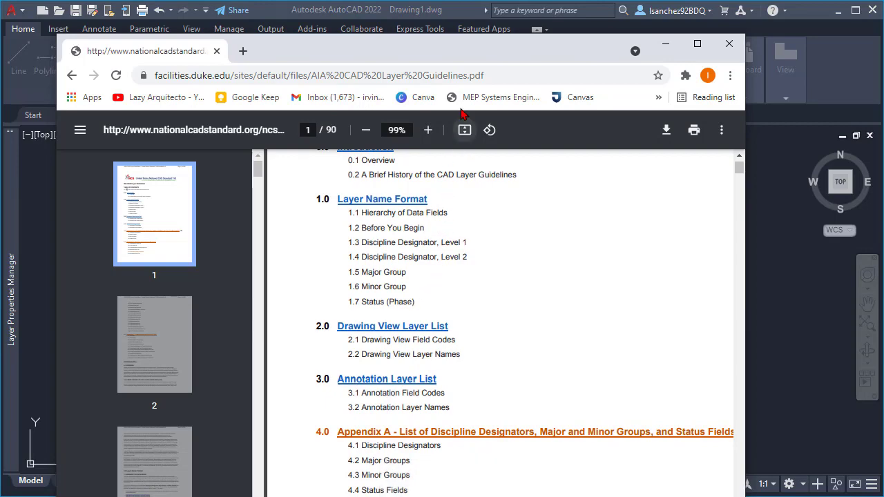
drag(423, 53, 436, 204)
click(436, 200)
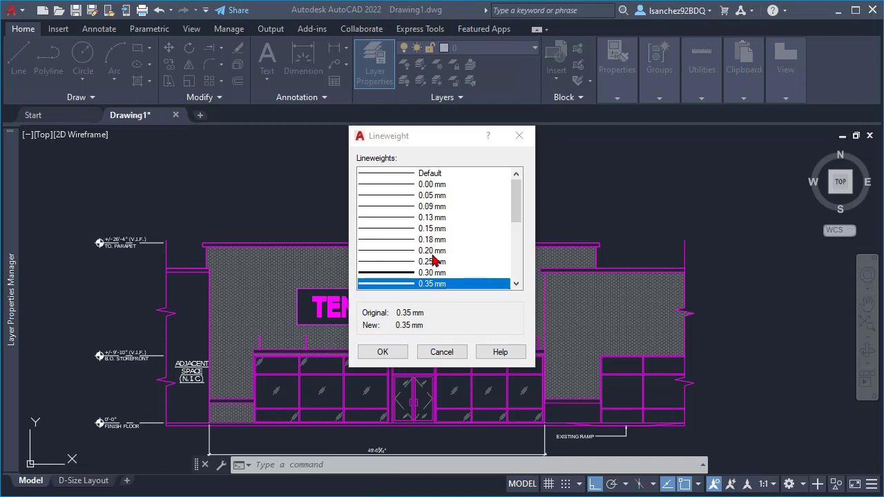
click(441, 352)
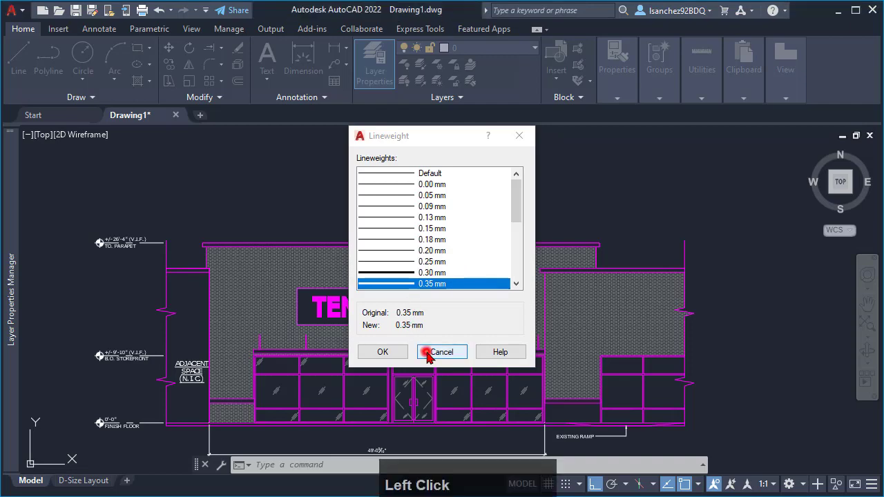
- Check the layer of the main brick hatch and the lineweight assigned to the A-ELEV-FINE layer, leaving both as they are
click(258, 313)
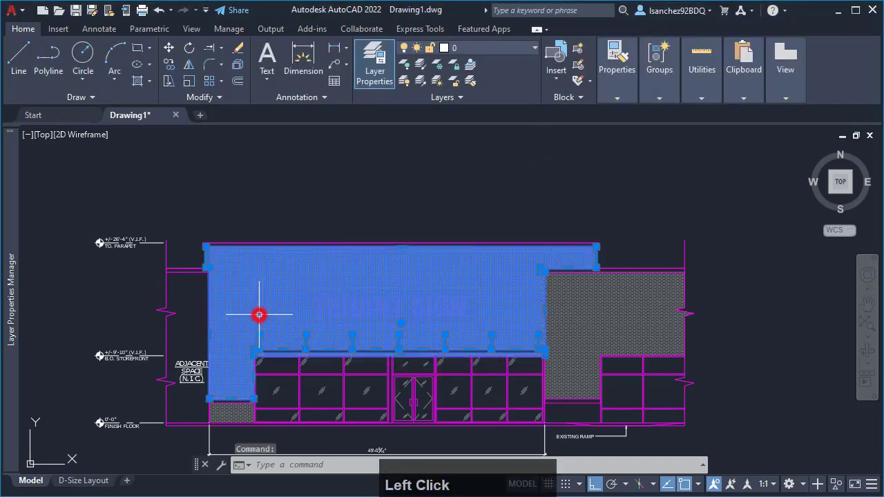
click(23, 29)
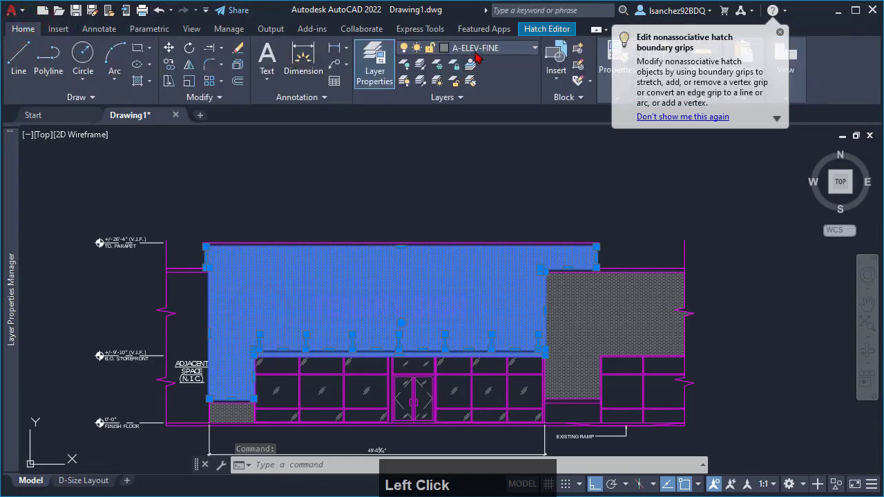
mouse_move(9, 266)
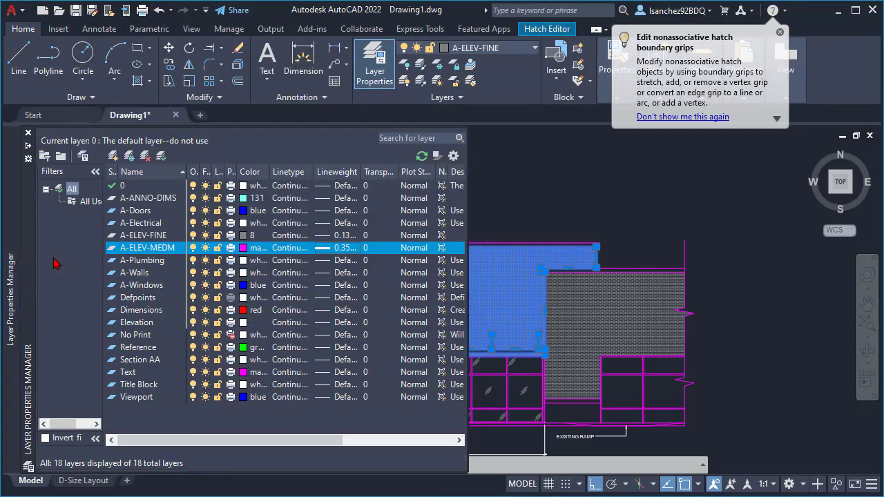
click(158, 236)
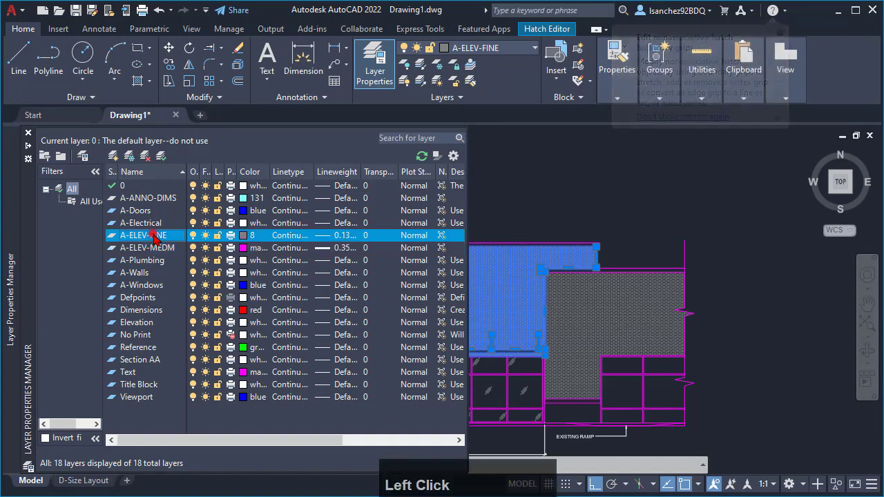
click(339, 236)
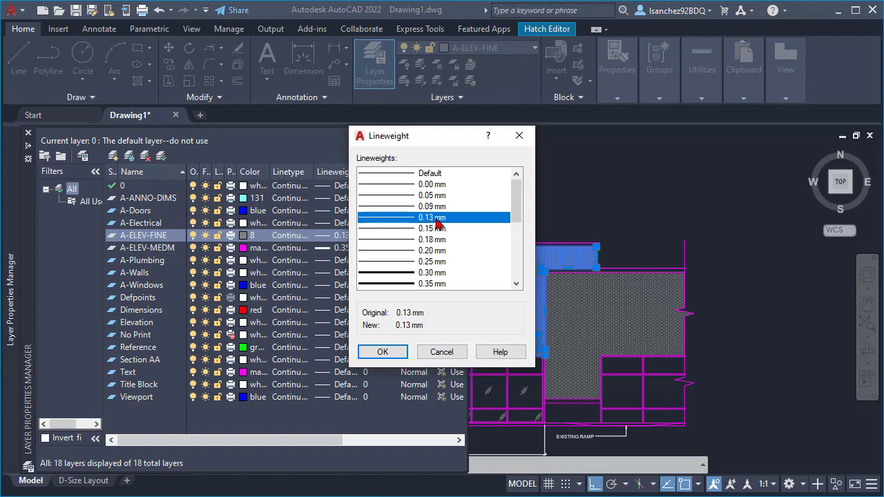
click(432, 355)
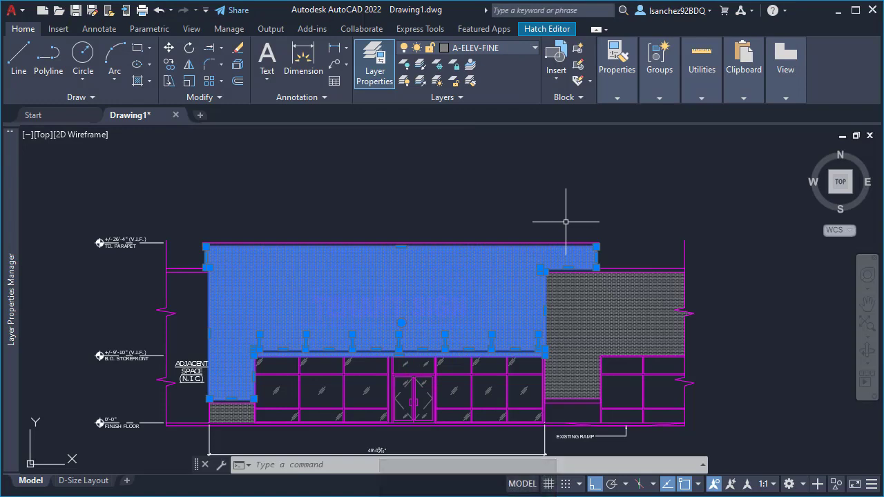
key(Escape)
key(Escape)
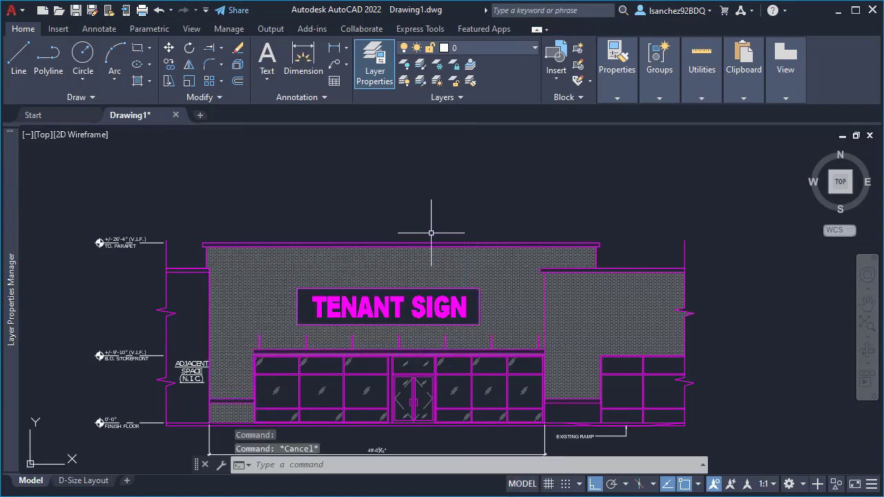
- Create a new layer named A-ELEV-WIDE based on the A-ELEV-FINE layer
mouse_move(11, 219)
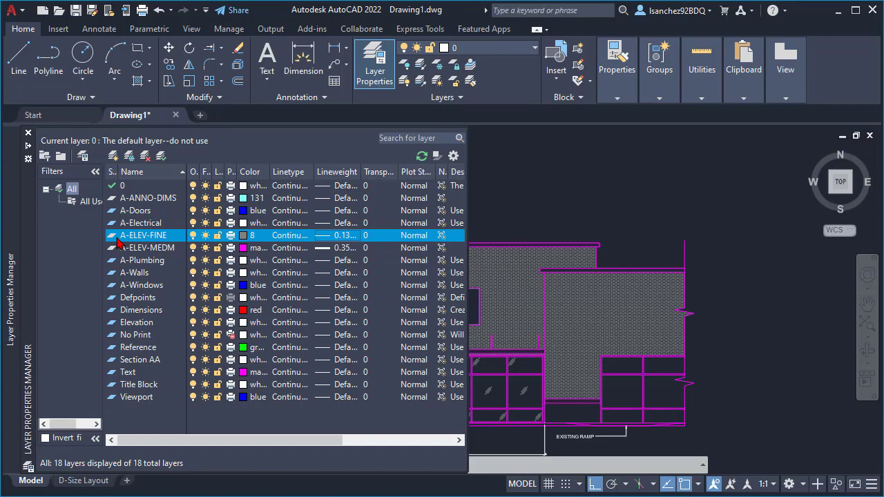
click(113, 158)
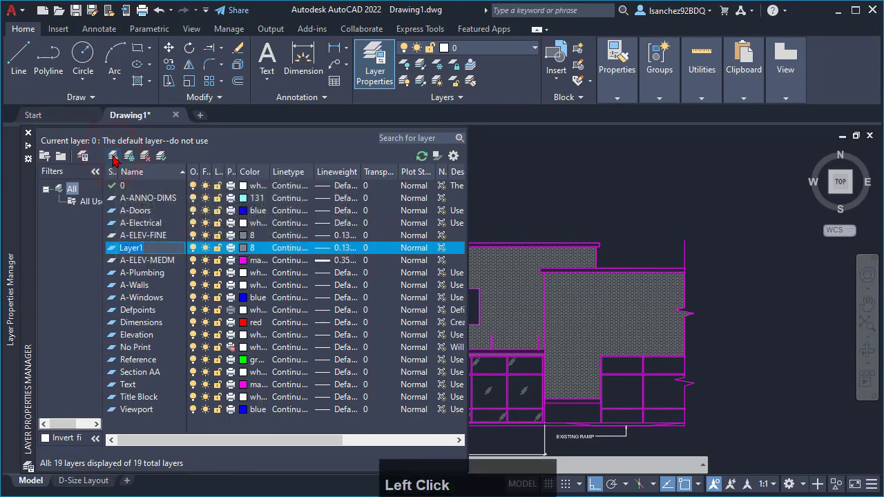
text(A)
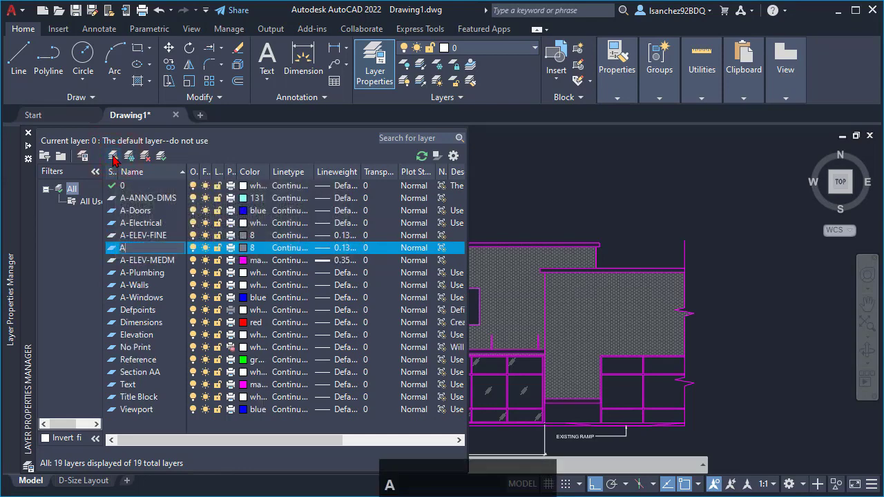
text(-ELEV-)
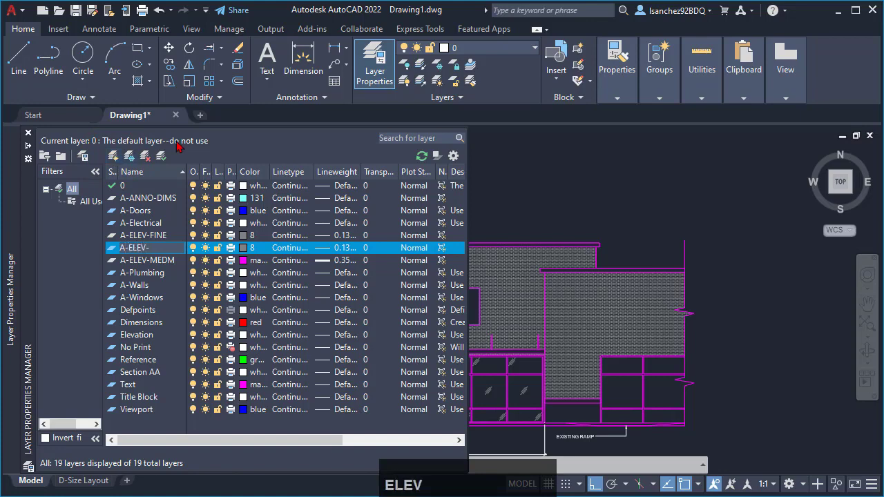
text(WIDE)
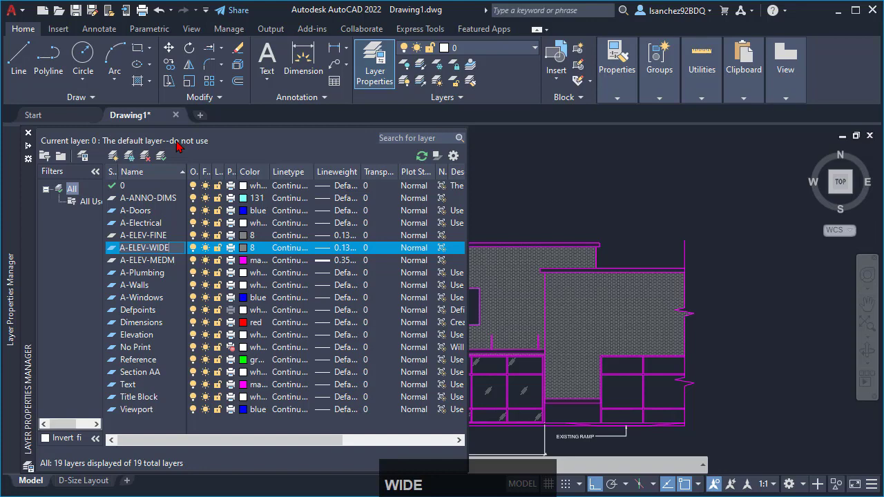
key(Return)
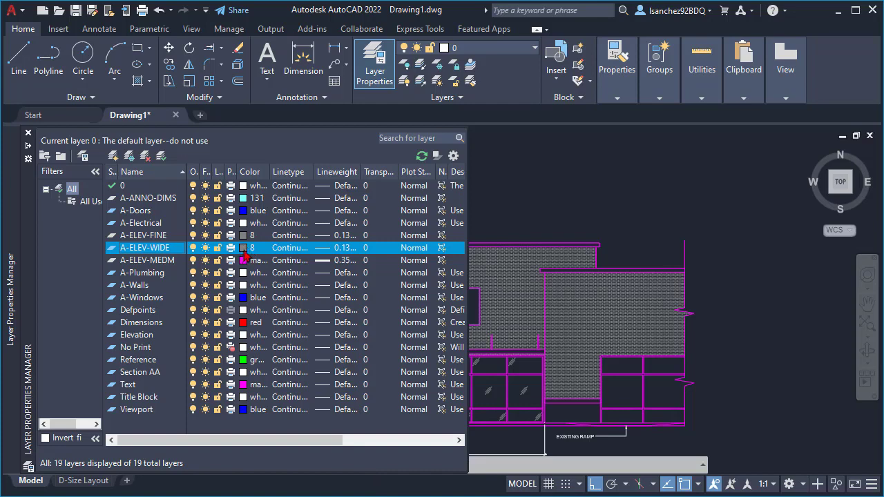
- Set the A-ELEV-WIDE layer's color to blue, index color 5
click(243, 251)
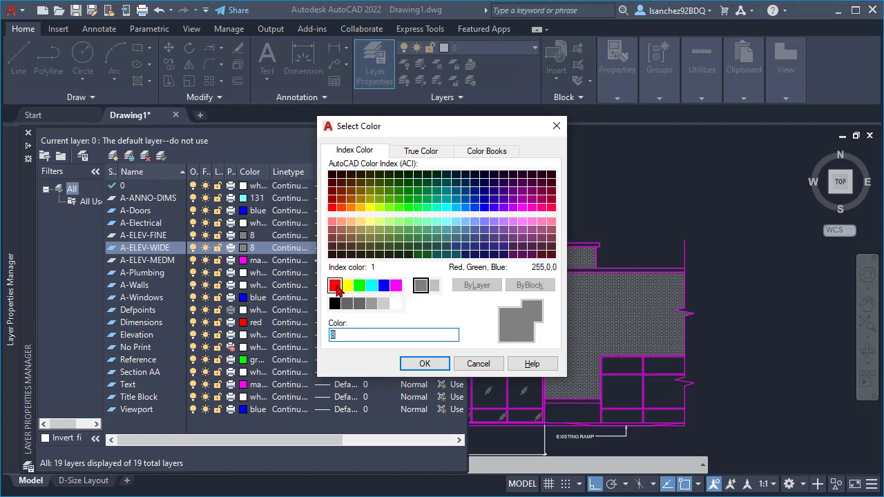
click(385, 286)
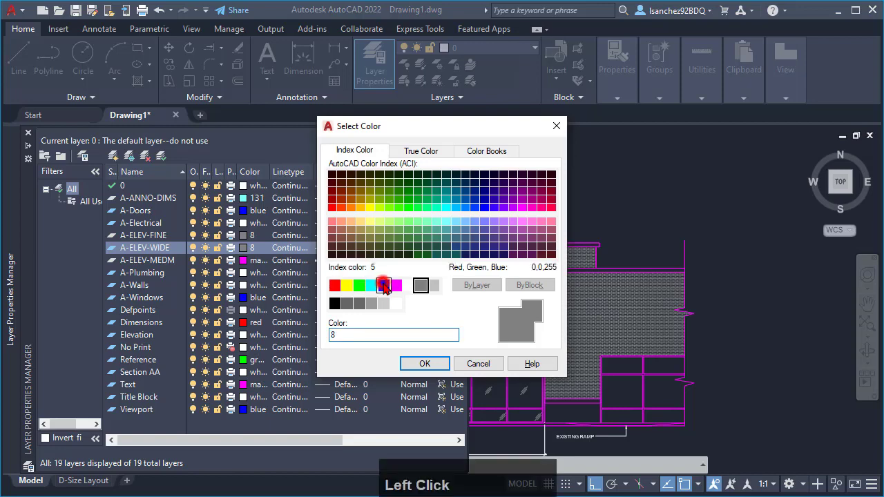
click(414, 366)
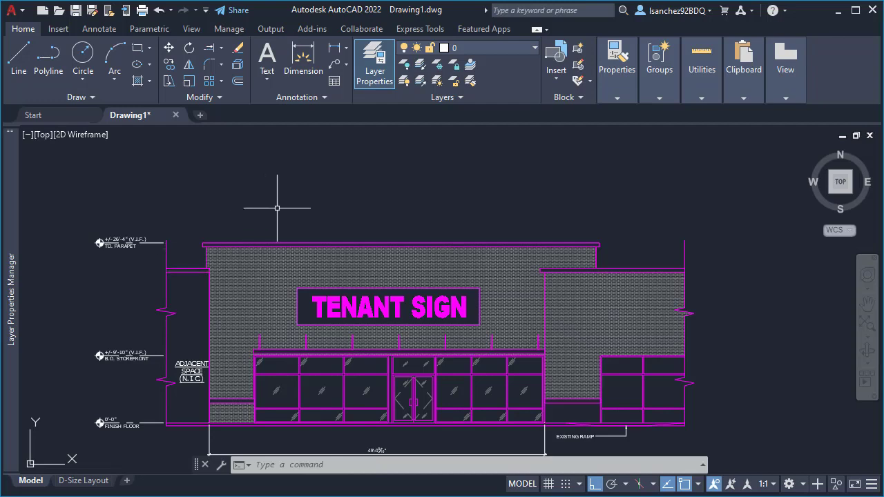
- Set the A-ELEV-WIDE layer's lineweight to 0.35 mm and check it in the layer list
middle_drag(416, 216, 443, 207)
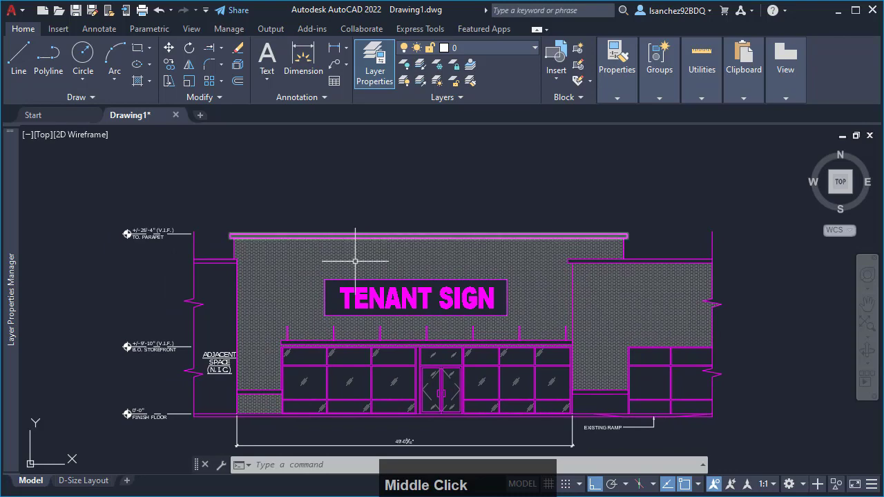
mouse_move(14, 258)
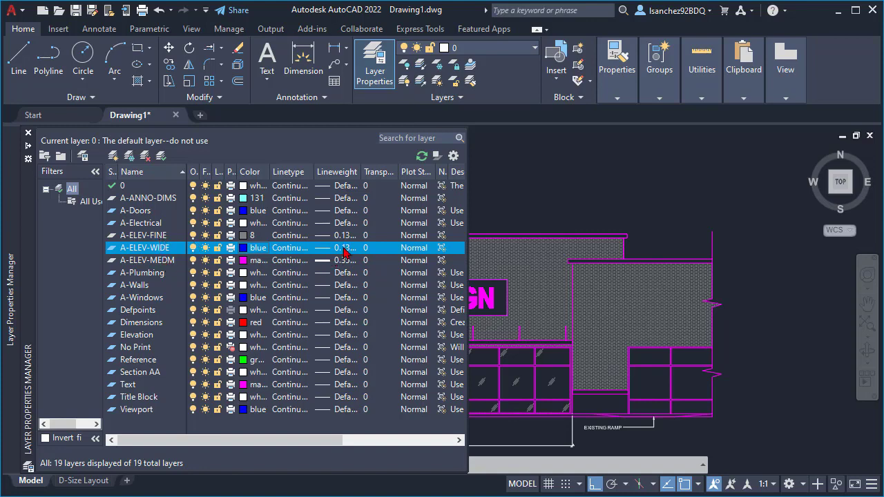
click(345, 252)
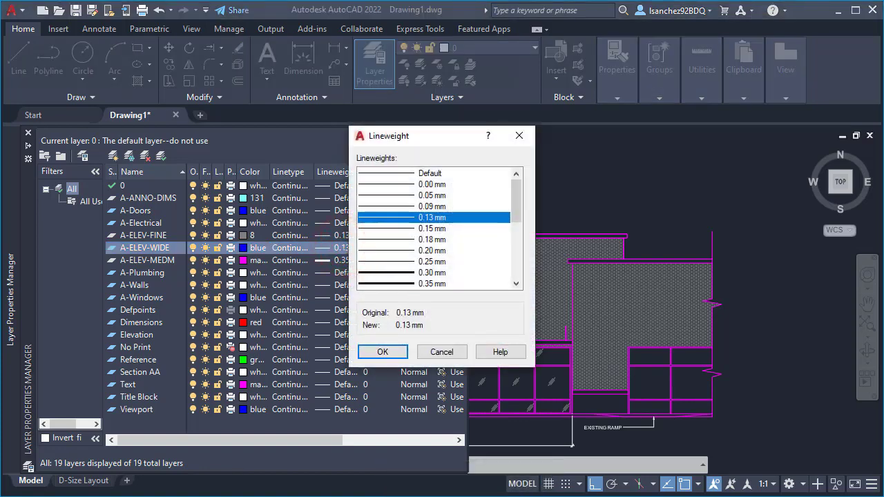
click(383, 352)
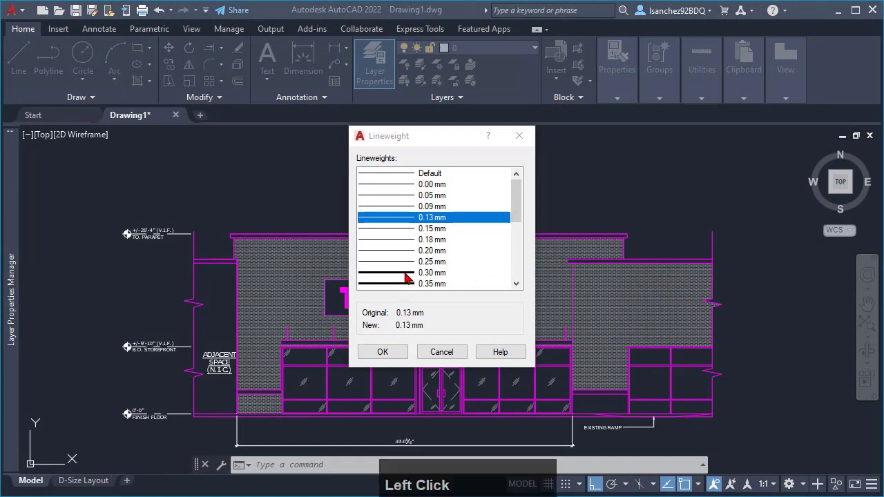
scroll(407, 277, down, 1)
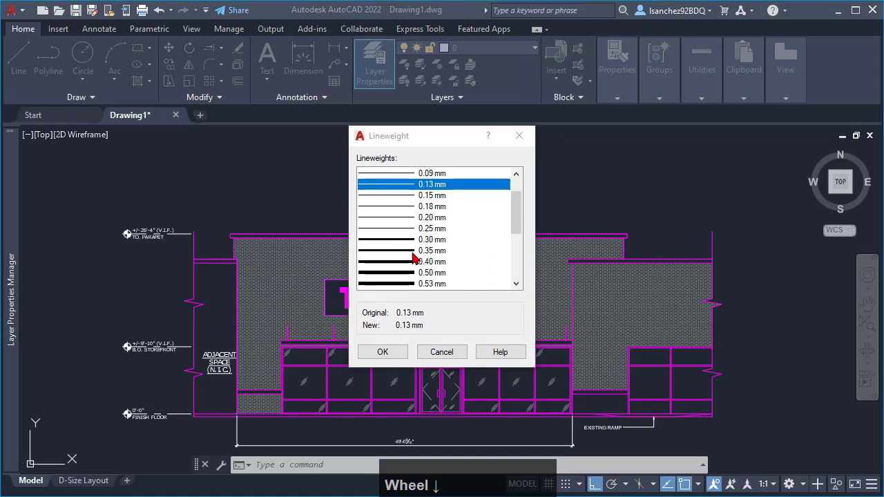
click(411, 251)
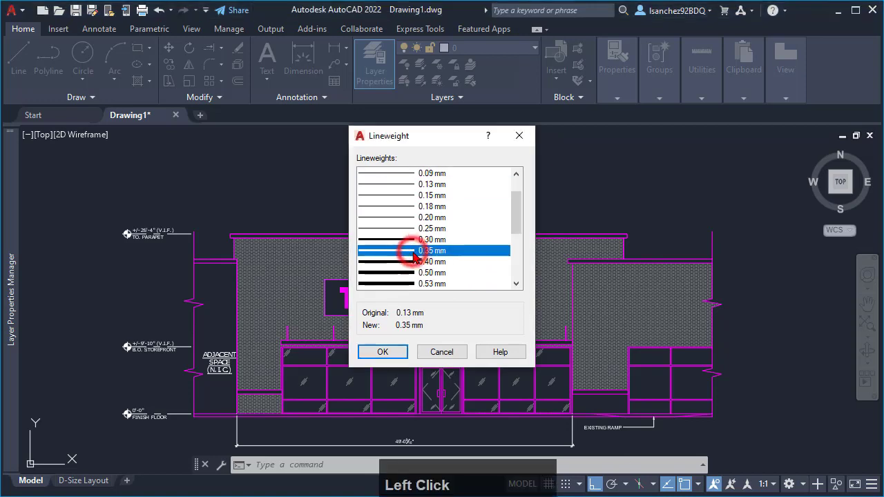
click(388, 354)
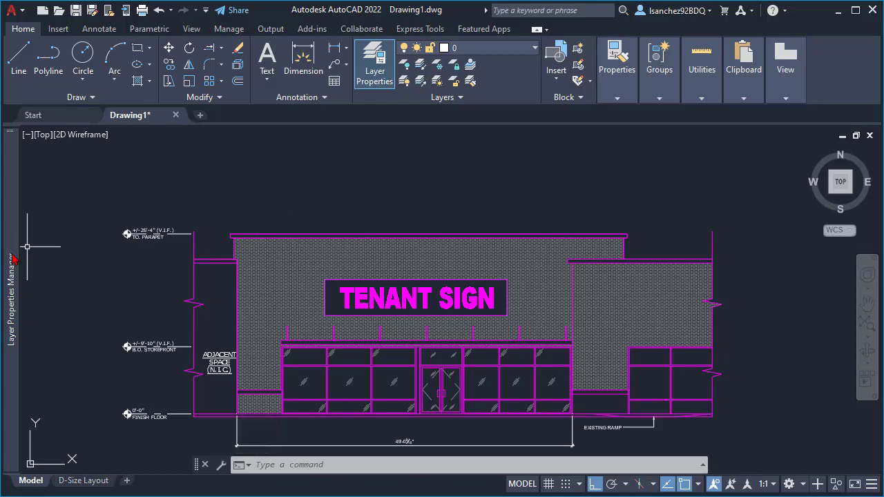
mouse_move(11, 259)
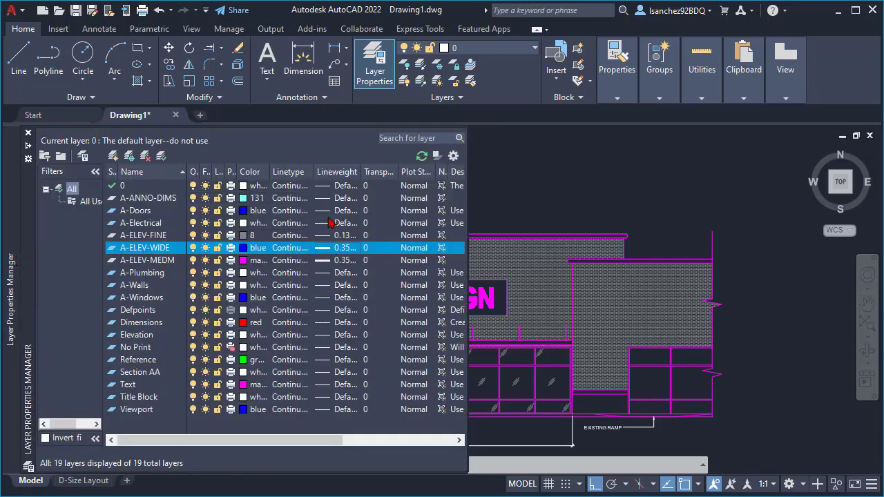
- Move the outline polyline of the lower building section above the existing ramp to the A-ELEV-WIDE layer
middle_drag(583, 198, 527, 249)
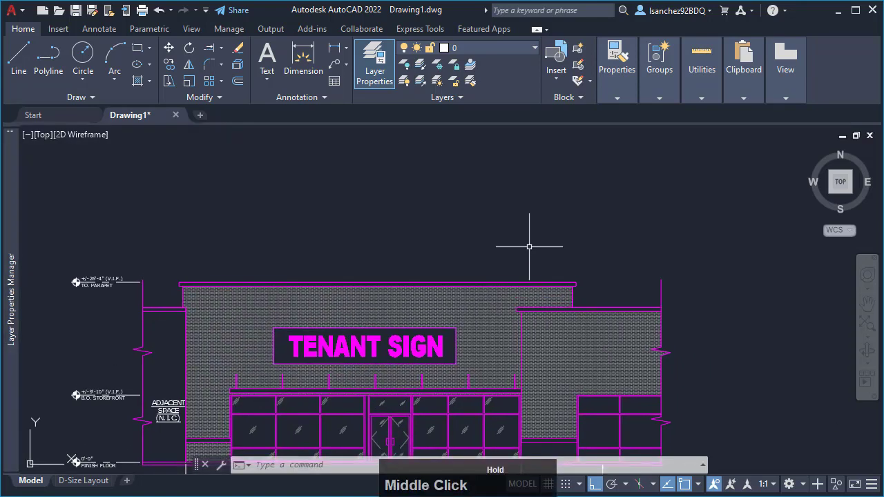
scroll(431, 311, down, 4)
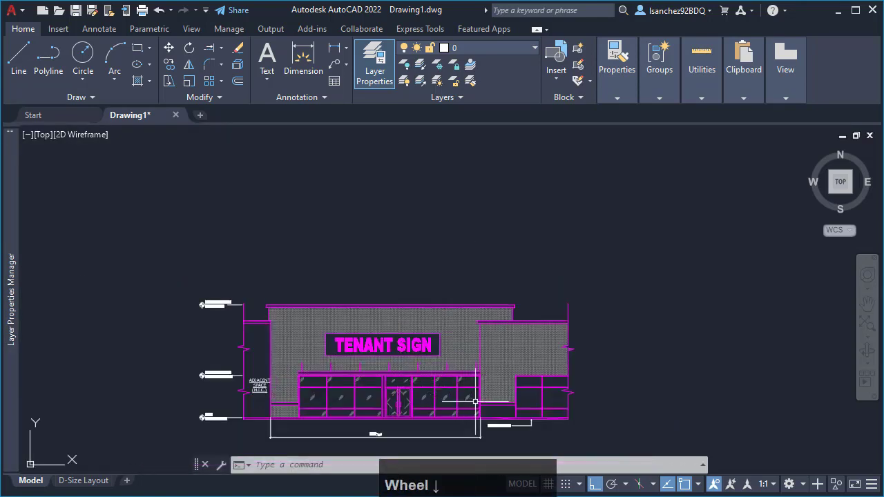
scroll(476, 402, down, 1)
scroll(480, 398, up, 5)
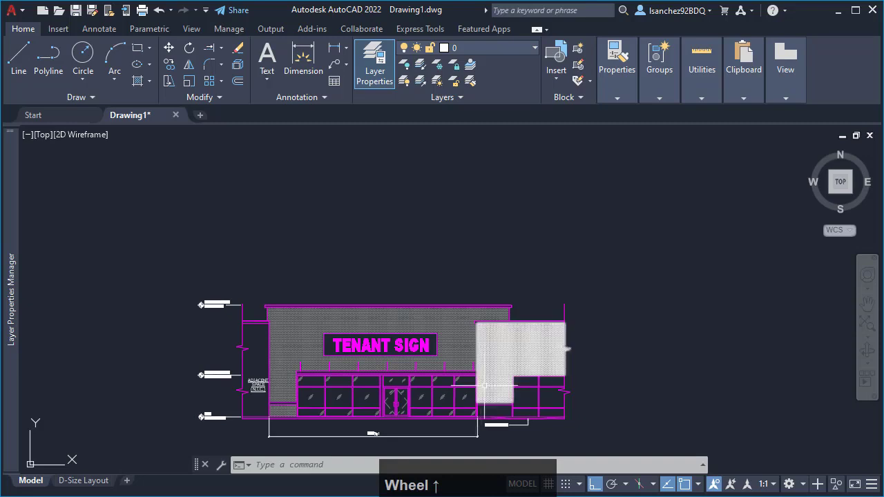
middle_drag(487, 392, 476, 347)
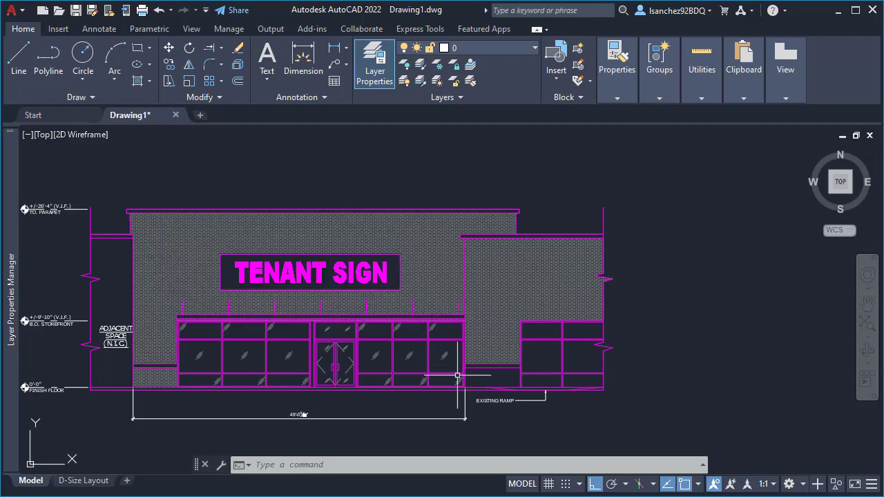
scroll(471, 276, up, 2)
scroll(471, 276, up, 4)
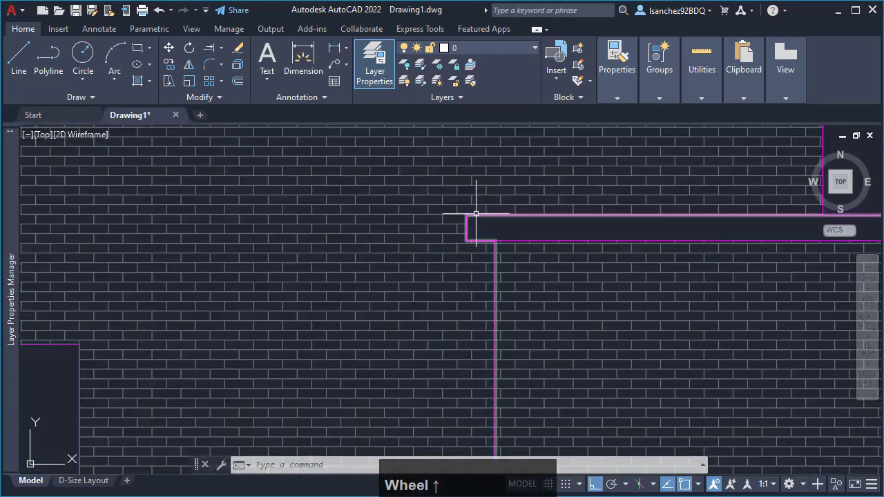
click(475, 214)
scroll(474, 209, down, 5)
middle_drag(529, 209, 571, 148)
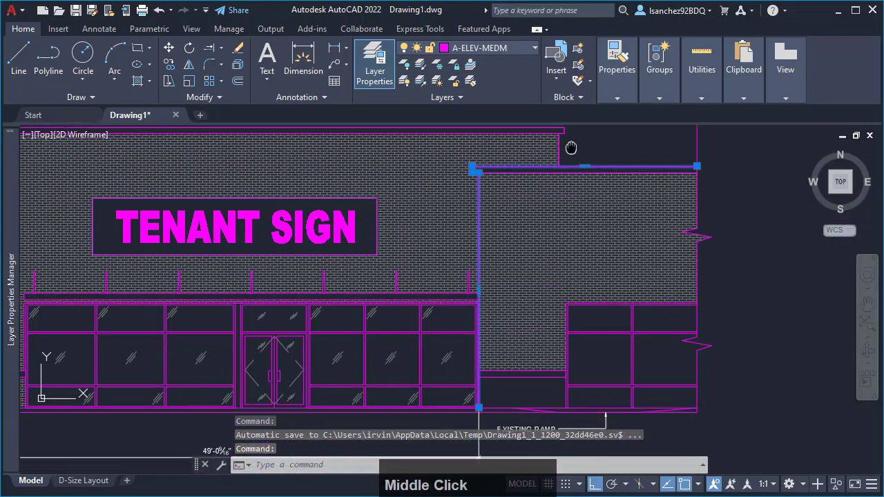
scroll(509, 386, up, 1)
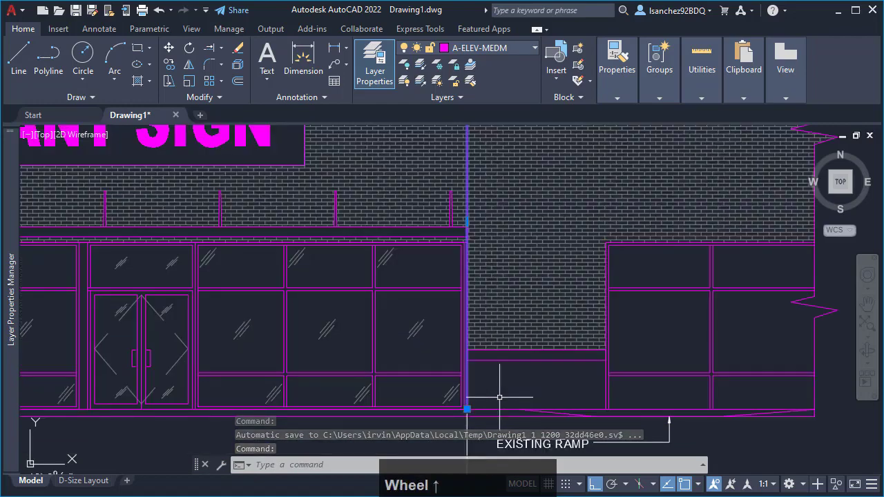
scroll(499, 397, down, 2)
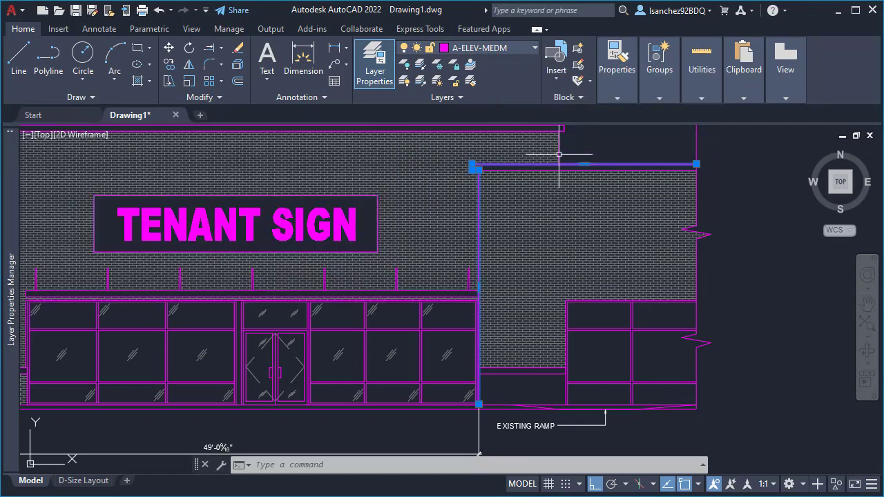
click(511, 50)
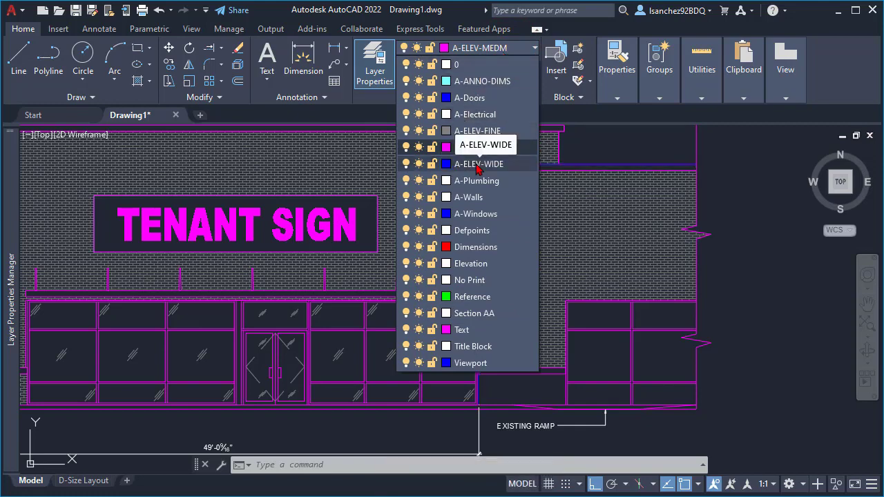
click(479, 169)
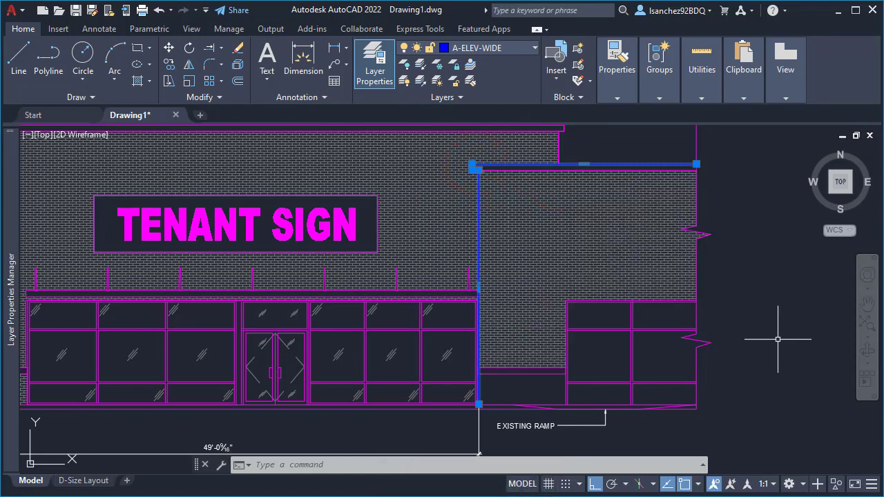
key(Escape)
scroll(777, 339, down, 2)
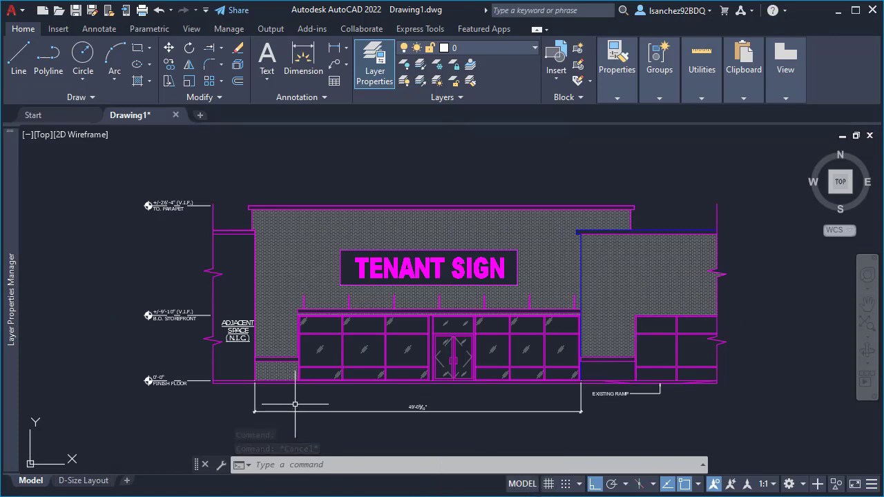
- Switch to the D-Size Layout and check the elevation on the sheet and the viewport that frames it
click(73, 483)
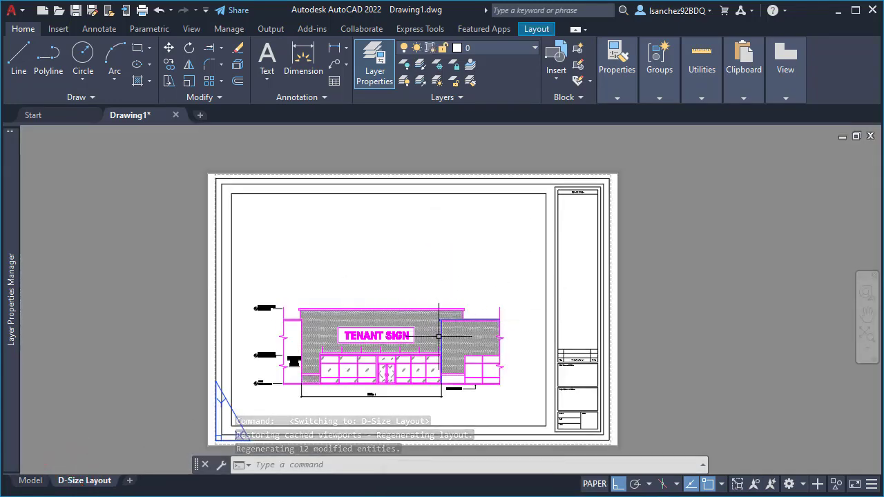
scroll(373, 395, up, 1)
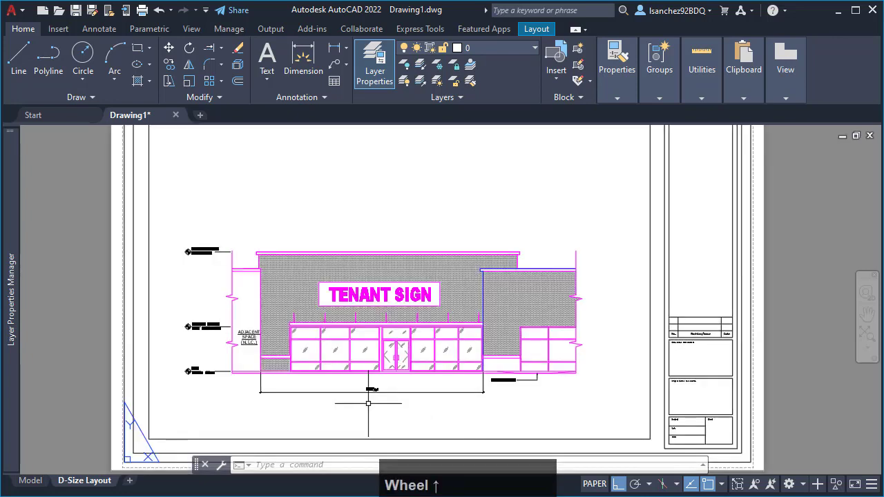
scroll(368, 403, down, 1)
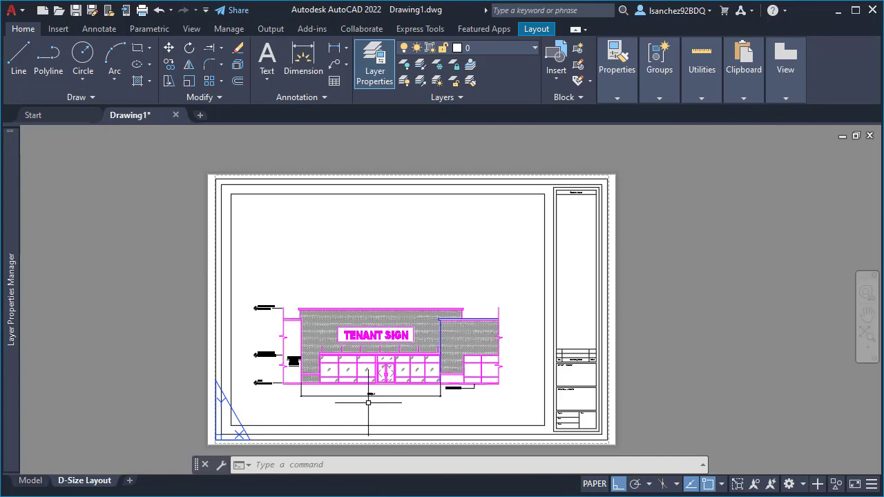
scroll(367, 423, up, 1)
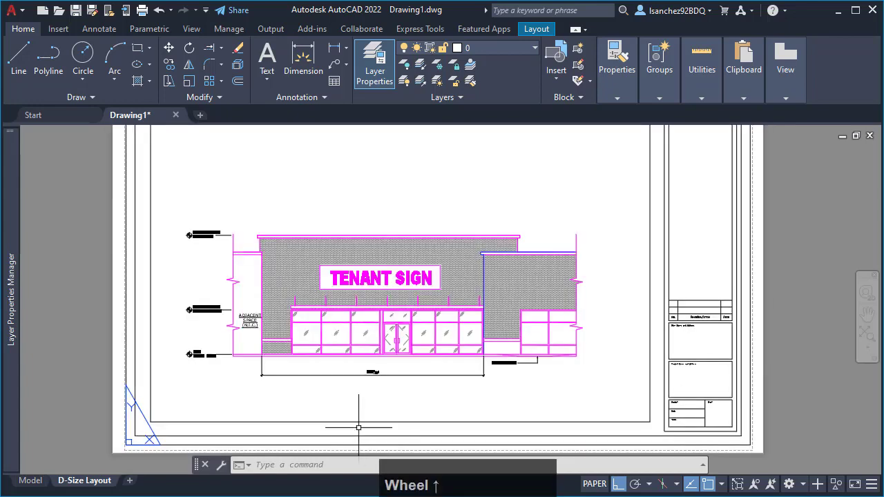
scroll(286, 411, up, 1)
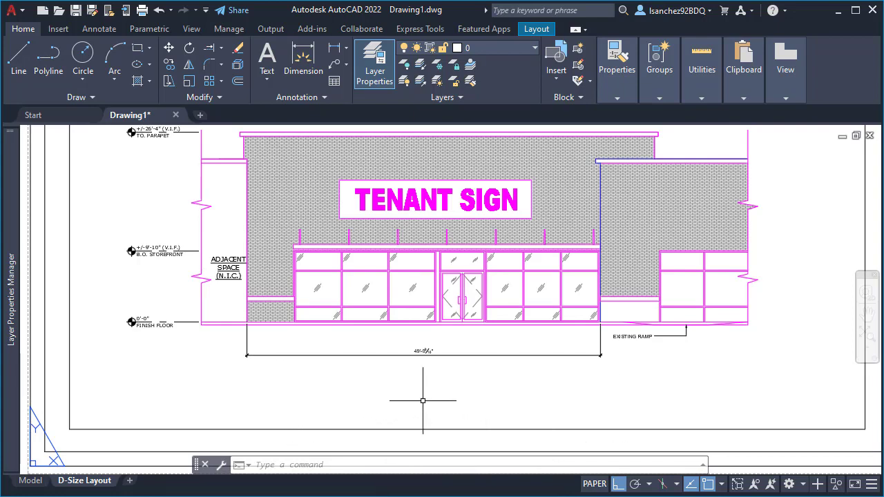
scroll(421, 403, down, 1)
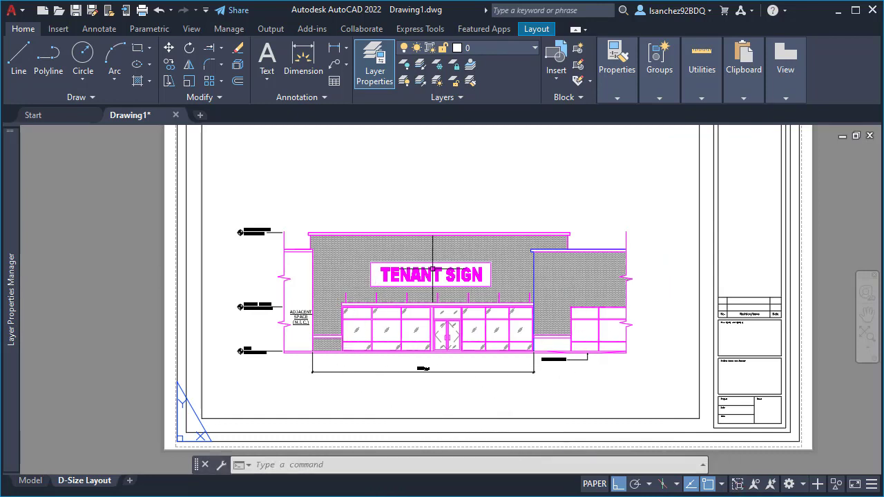
click(614, 418)
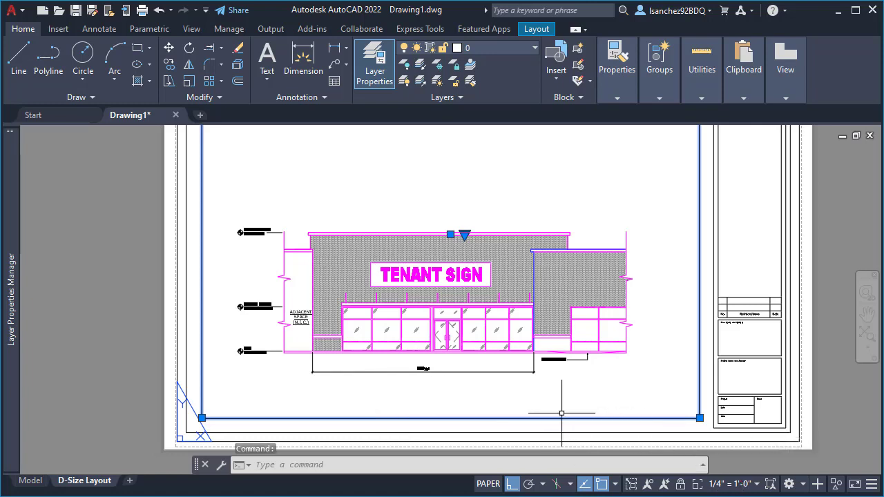
key(Escape)
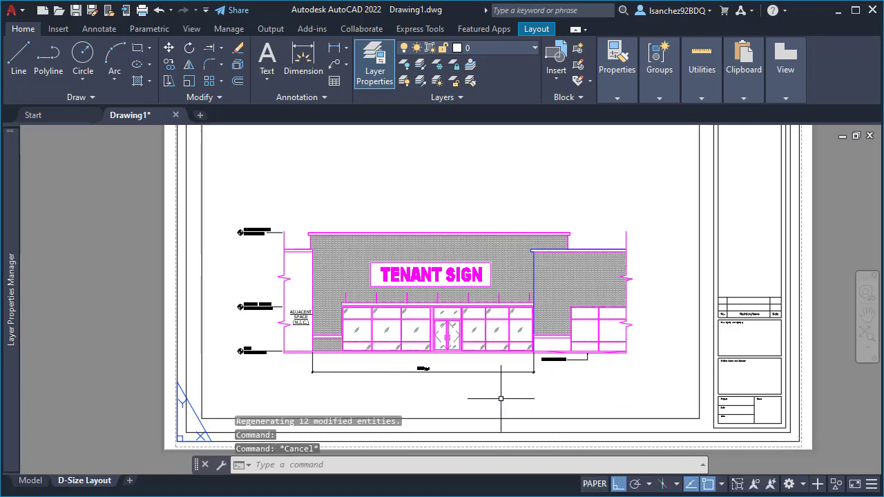
- Examine the storefront linework around the existing ramp up close, finishing with the full sheet in view
middle_click(501, 399)
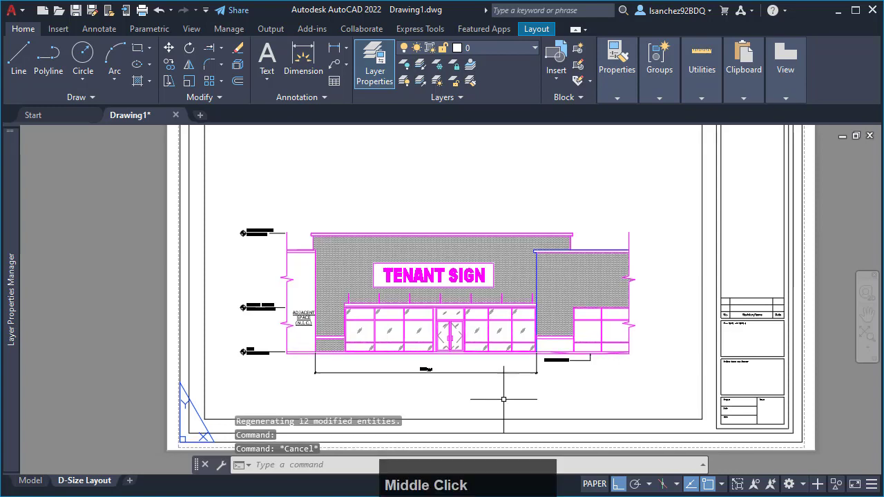
middle_click(500, 399)
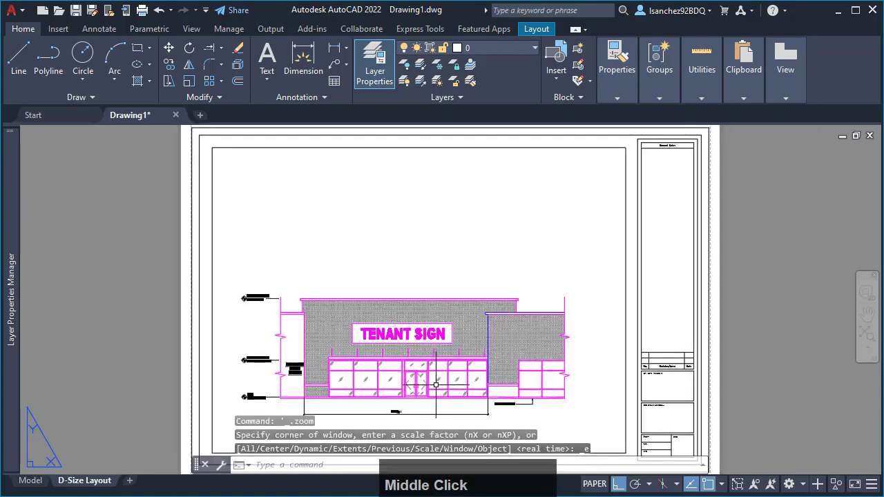
scroll(505, 415, up, 2)
scroll(505, 415, up, 5)
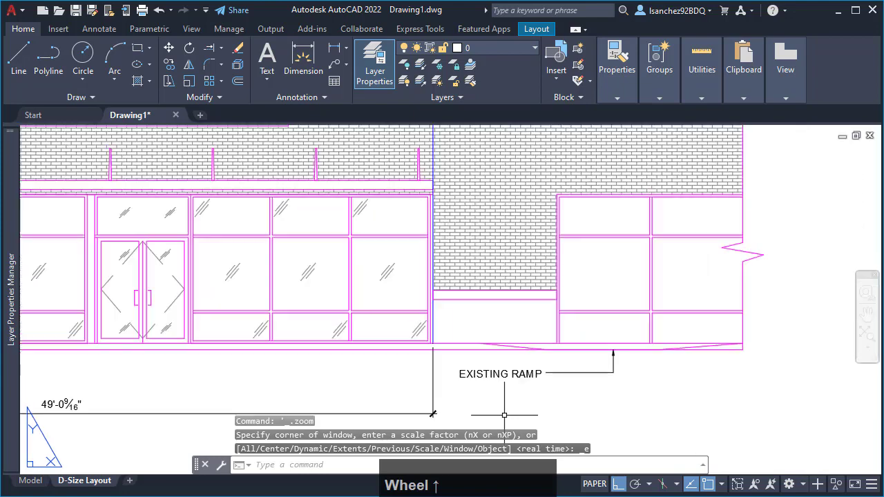
scroll(558, 409, down, 4)
middle_click(522, 393)
middle_click(523, 393)
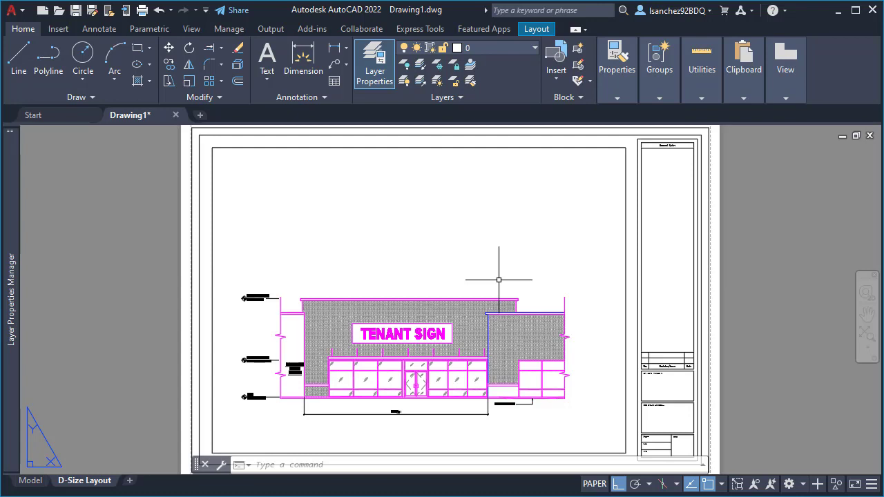
- Start a plot of the D-Size Layout and choose DWG To PDF.pc3 as the plotter
key(ctrl+p)
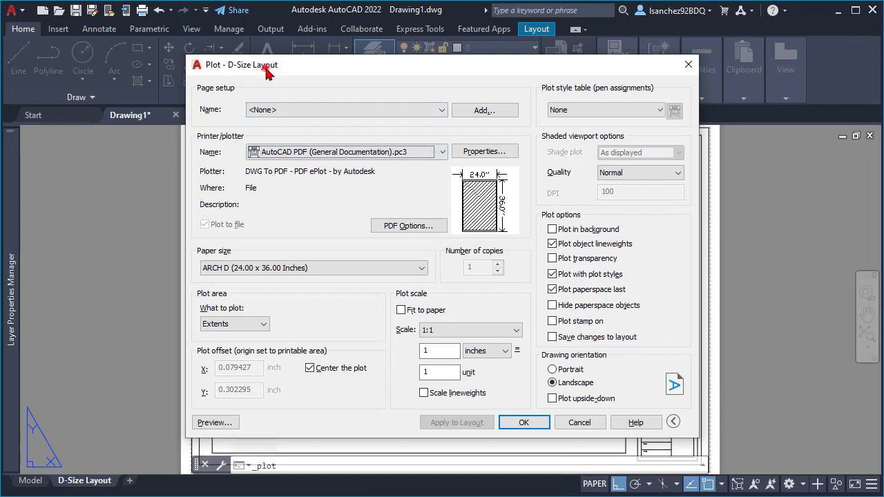
drag(268, 71, 279, 64)
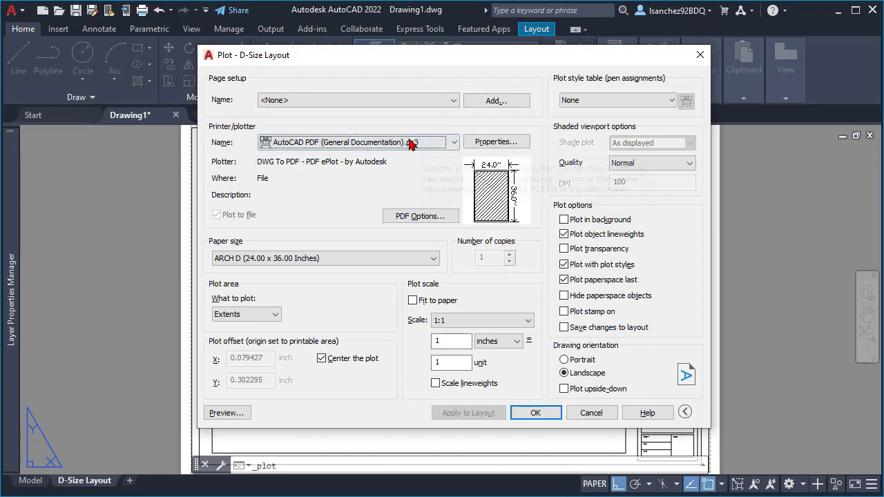
click(310, 145)
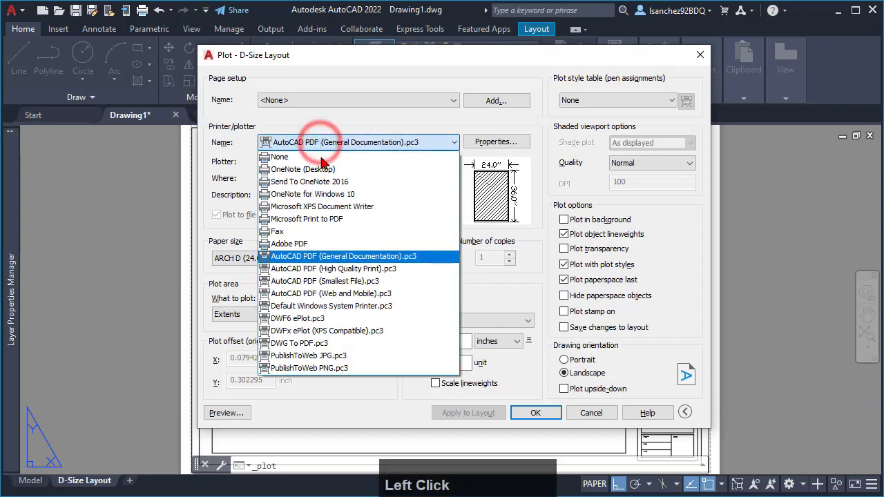
click(298, 344)
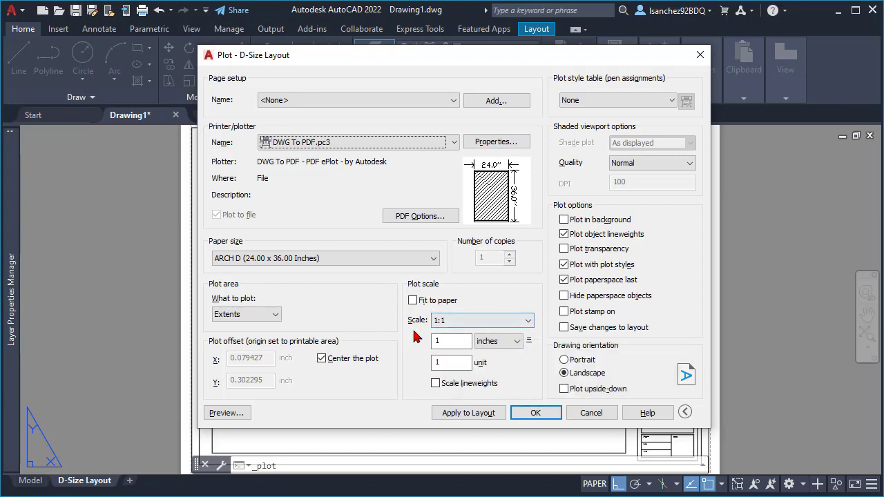
- Enable lineweight scaling for the plot and assign the monochrome.stb plot style table
click(436, 384)
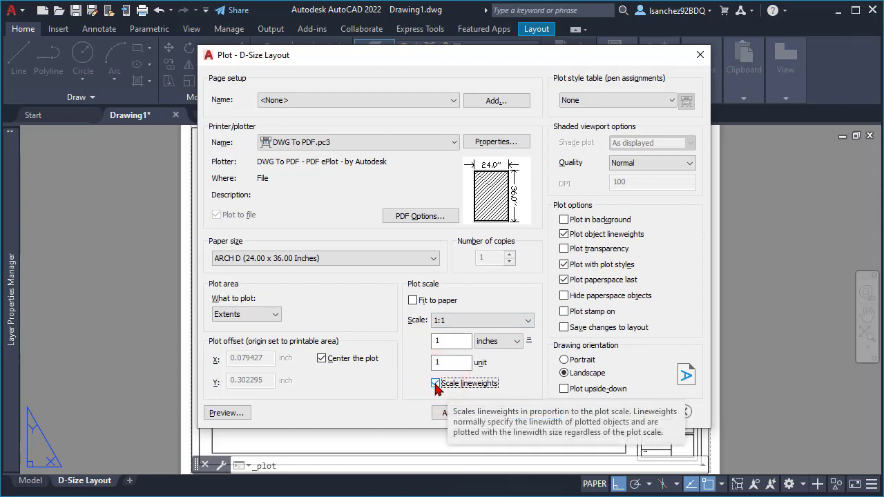
click(605, 102)
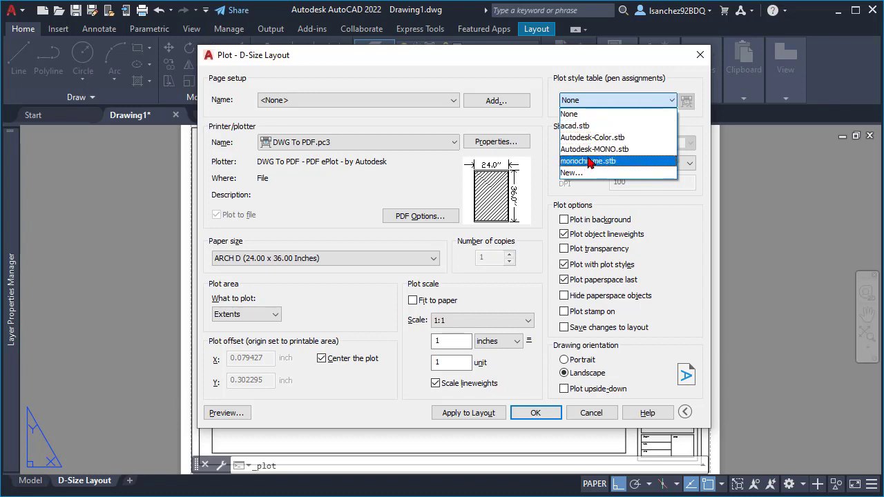
click(589, 162)
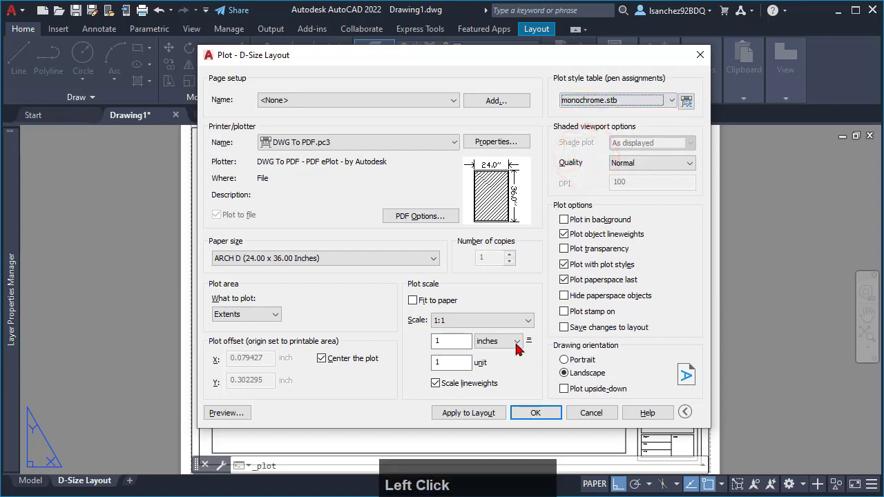
- Preview the plotted sheet, check the line colors of the storefront elevation, and cancel the plot
click(233, 414)
scroll(338, 371, up, 4)
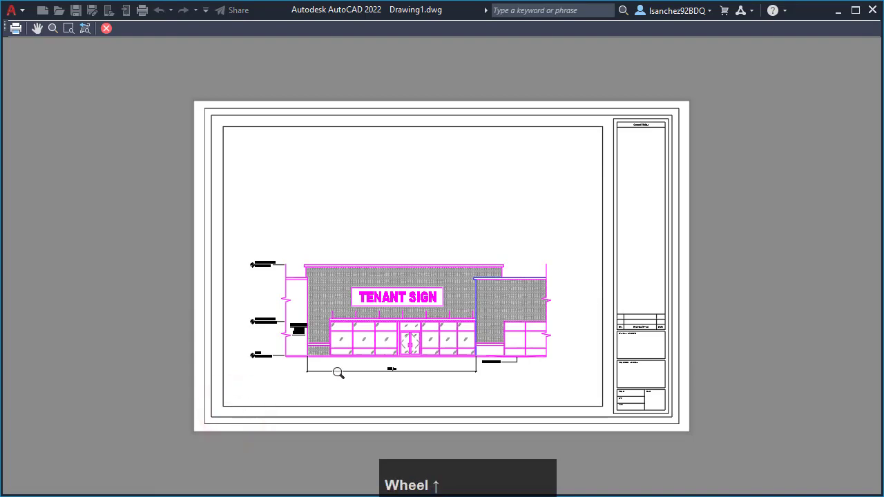
scroll(359, 306, down, 2)
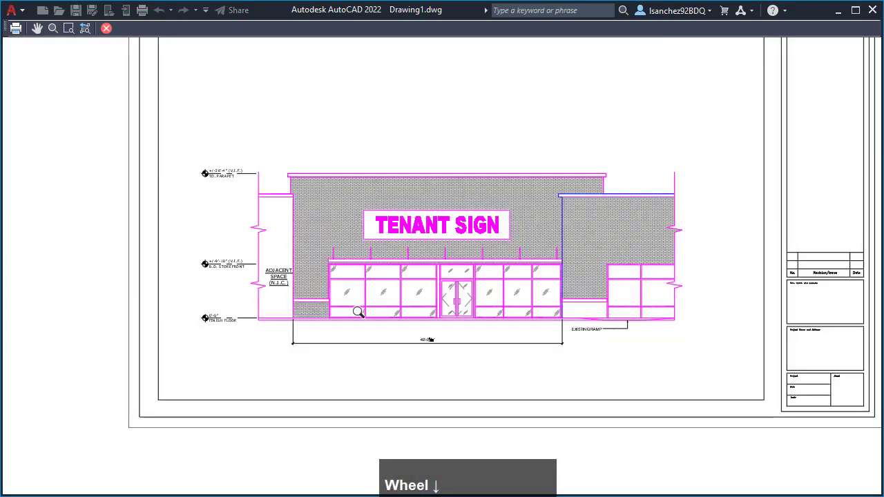
scroll(358, 312, down, 3)
key(Escape)
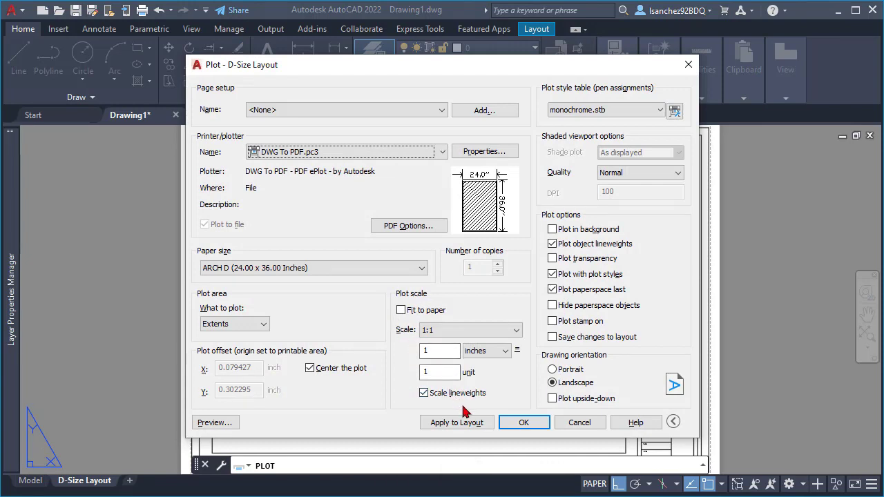
click(579, 424)
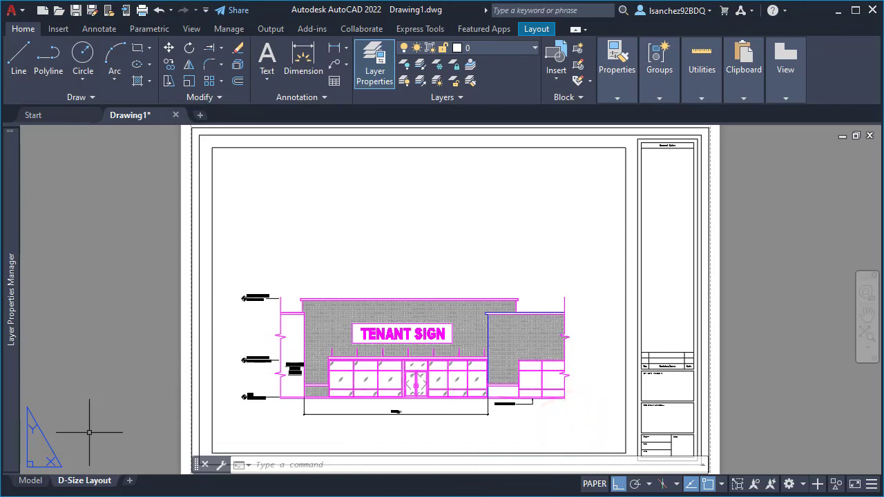
- Convert the drawing from named to color-dependent plot styles with the CONVERTPSTYLES command
text(CO)
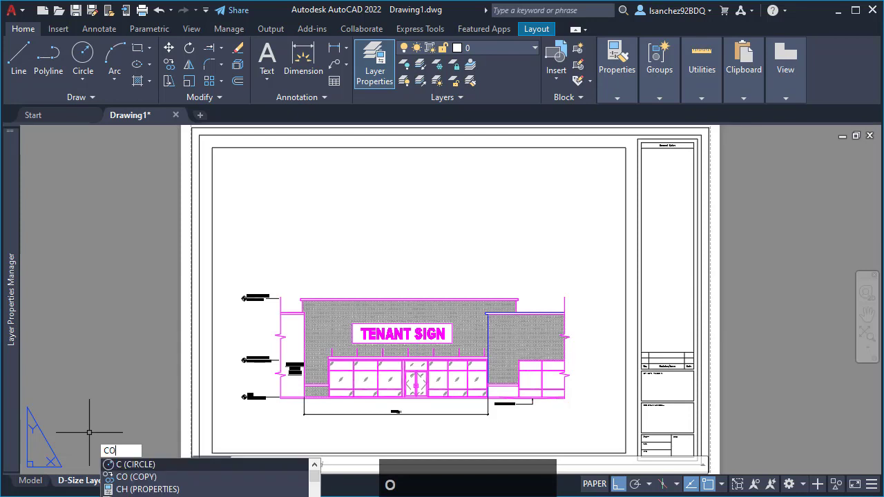
text(NVERT)
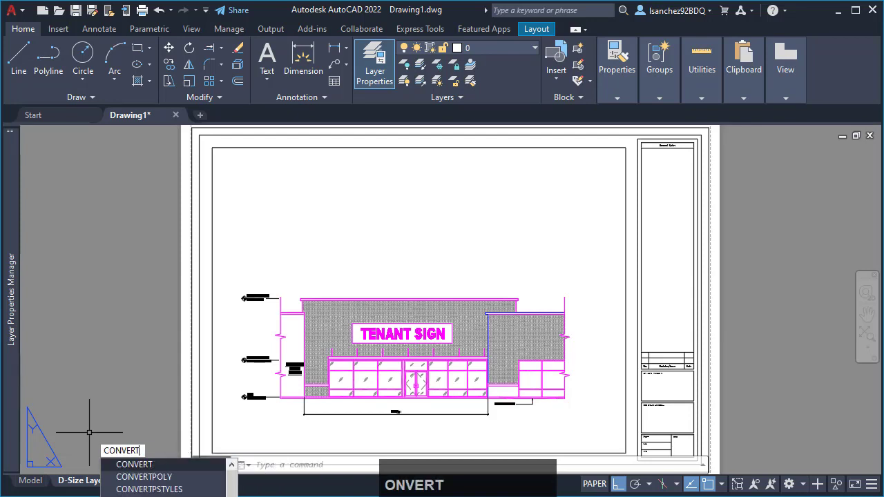
text(PS)
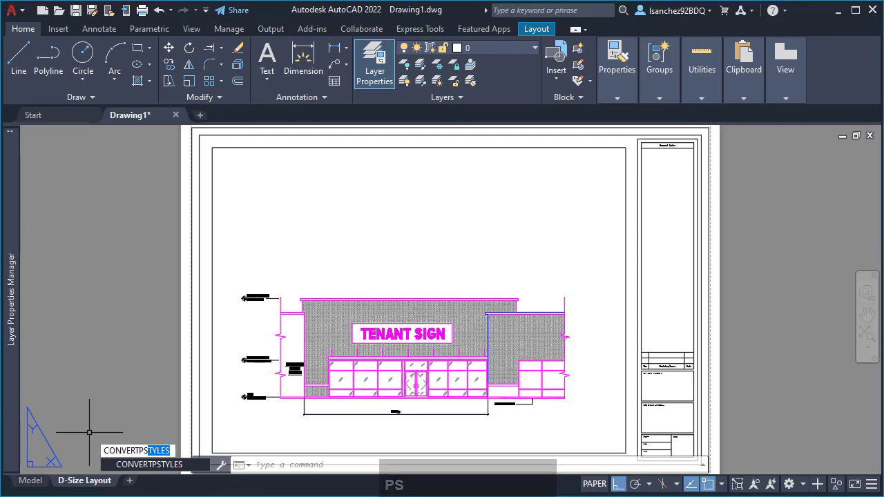
key(Return)
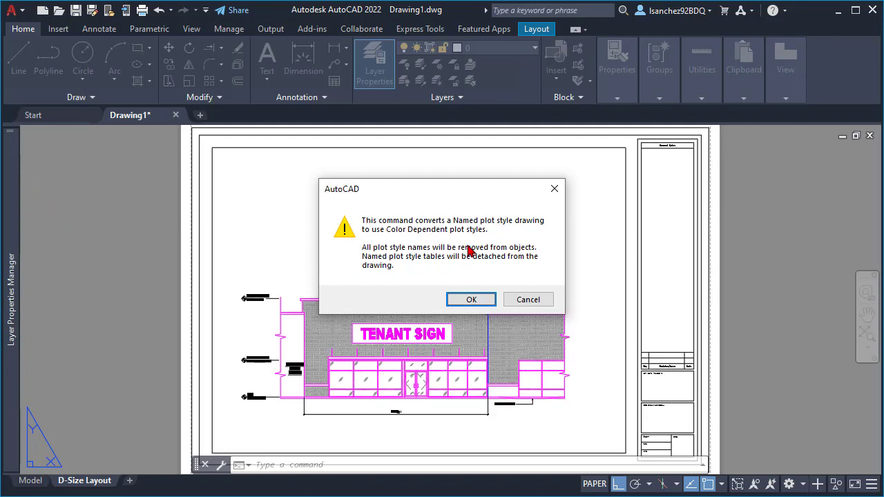
click(471, 299)
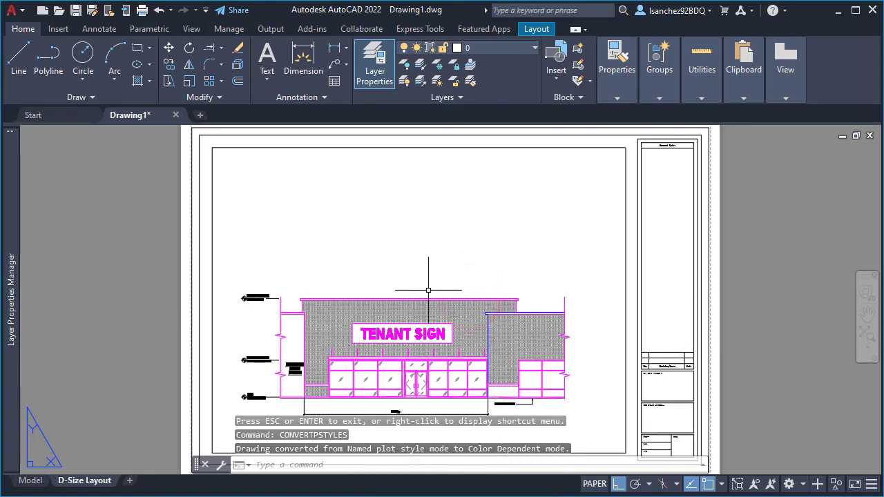
- Start a new plot of the D-Size Layout with the monochrome.ctb plot style table and lineweight scaling enabled
key(ctrl+p)
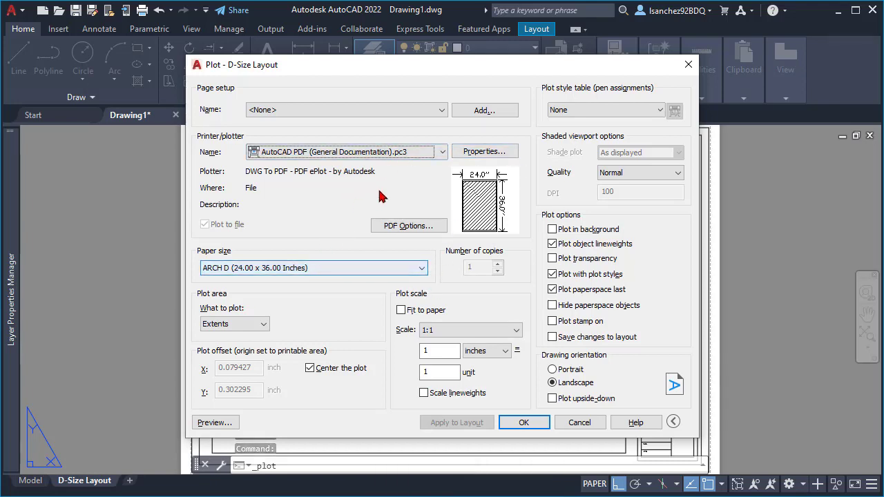
click(582, 111)
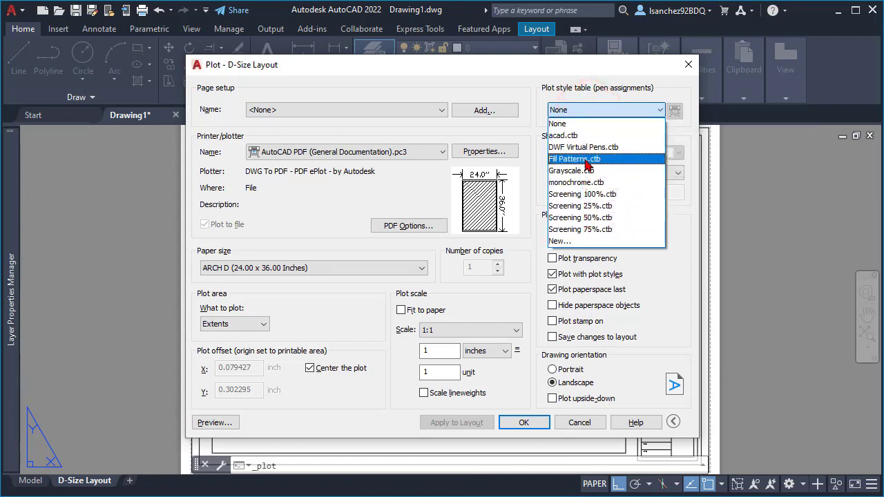
click(567, 183)
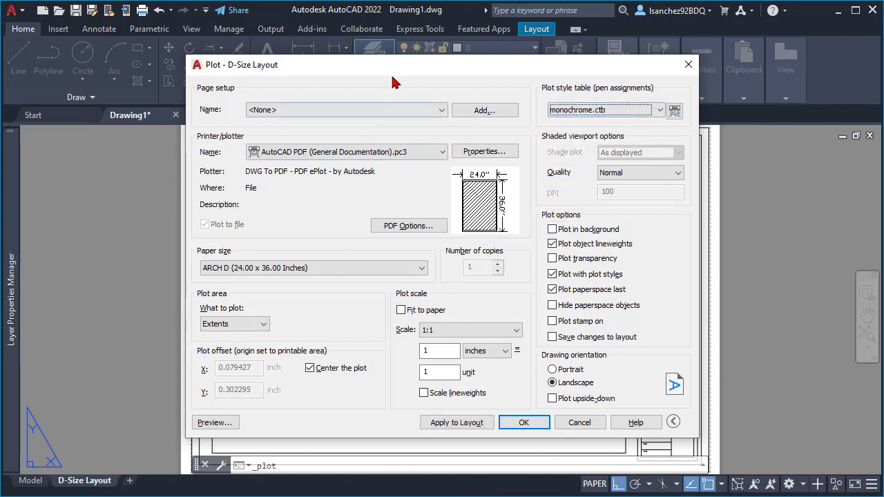
drag(392, 73, 425, 67)
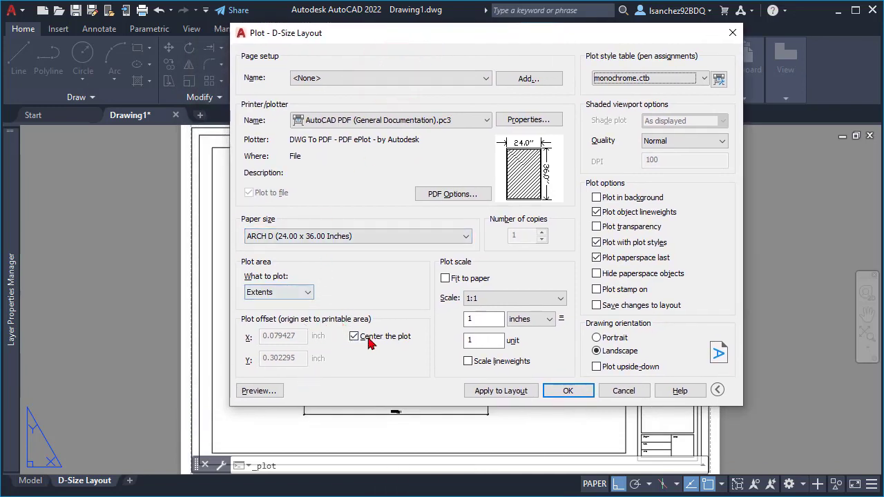
click(468, 361)
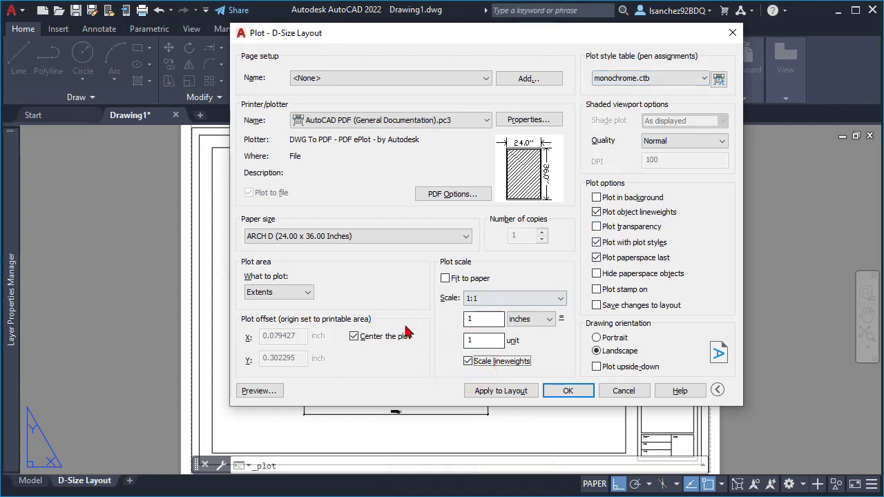
- Preview the plot and examine the outline lineweights where the lower parapet meets the main brick facade
click(259, 391)
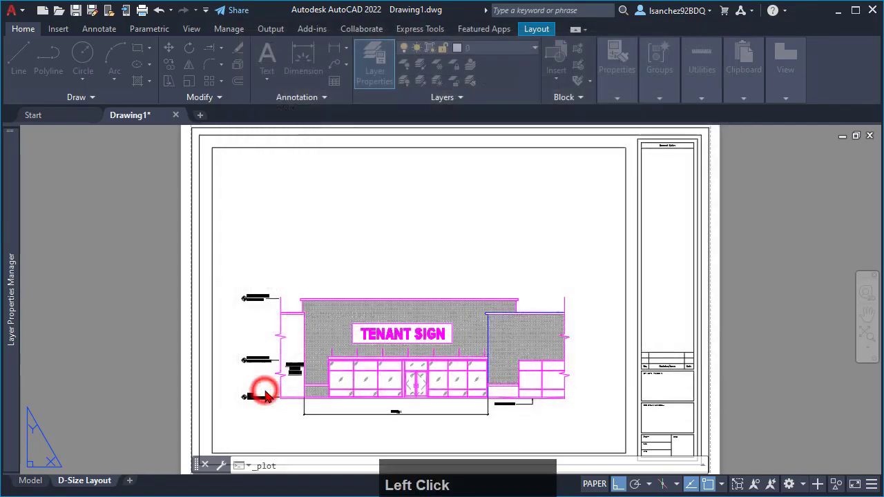
scroll(335, 379, up, 6)
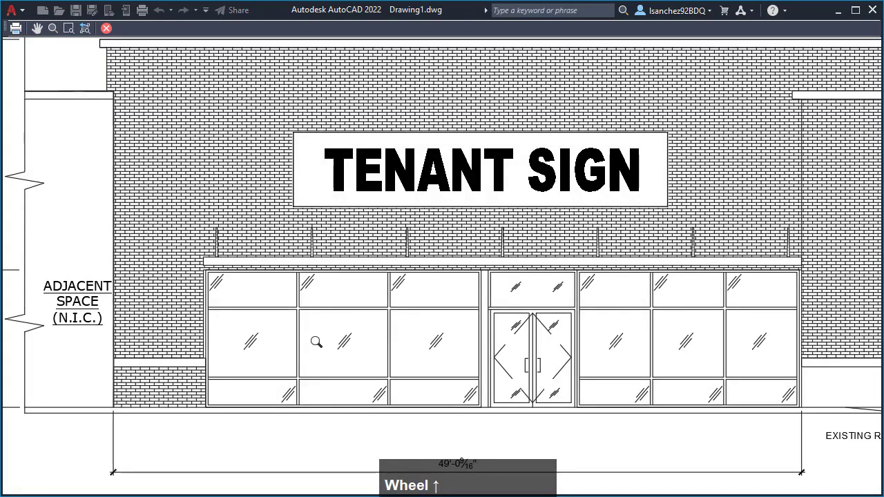
middle_drag(591, 341, 348, 329)
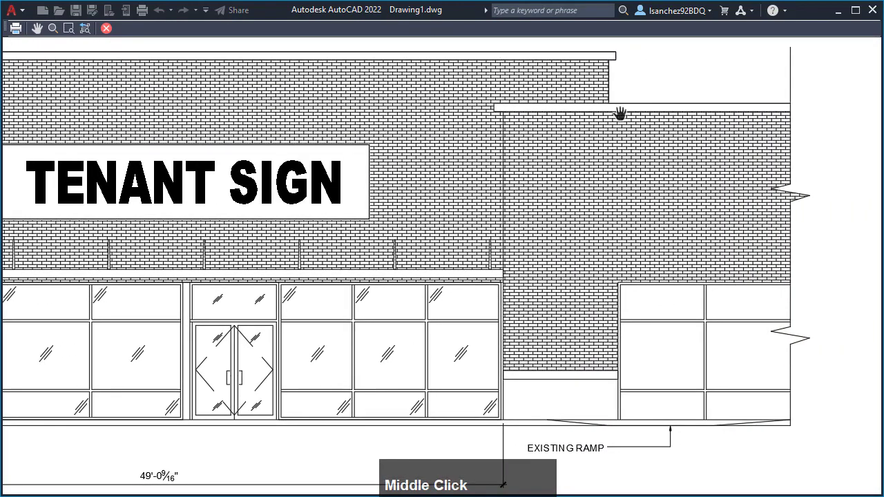
scroll(636, 90, up, 4)
middle_drag(612, 87, 560, 190)
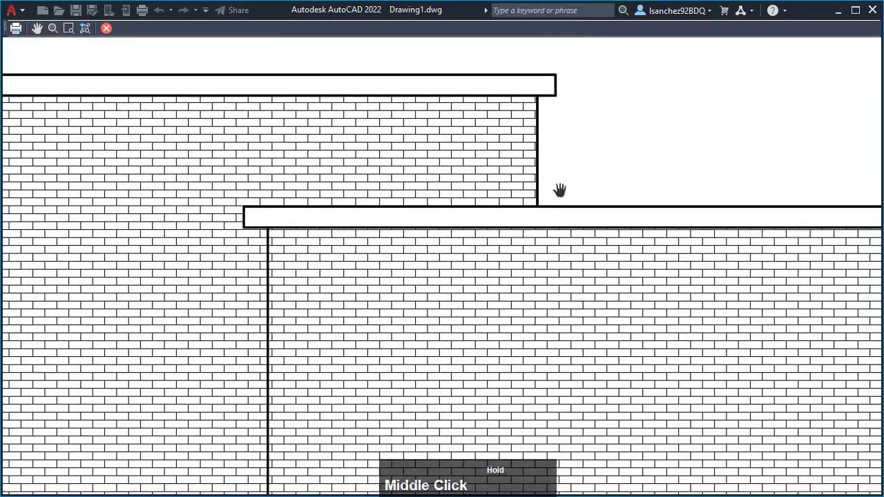
scroll(492, 230, up, 2)
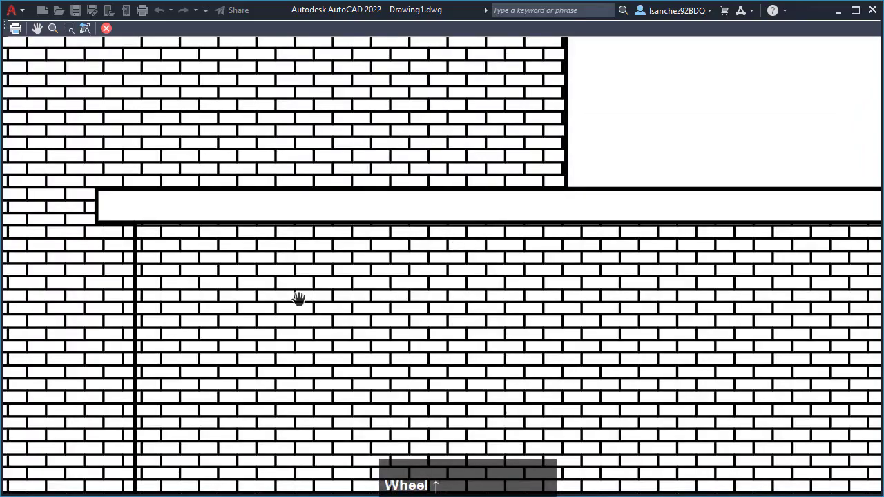
mouse_move(298, 297)
middle_down()
mouse_move(411, 136)
mouse_move(292, 152)
middle_up()
scroll(306, 220, down, 2)
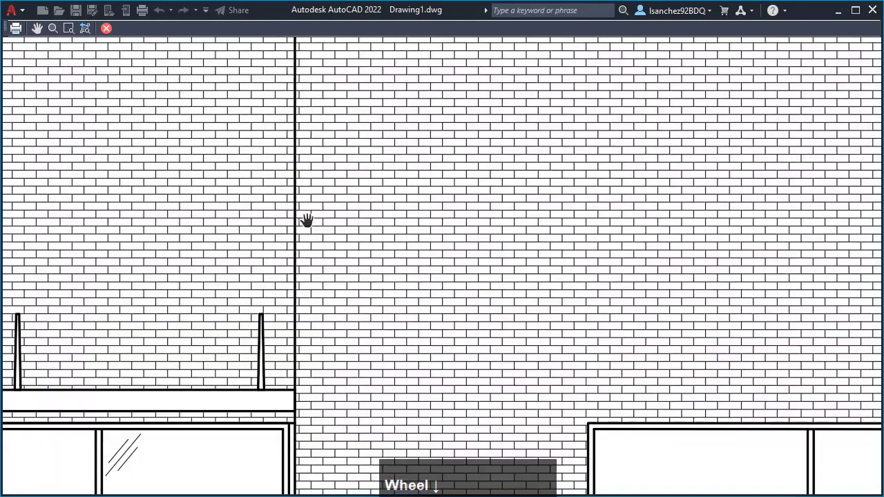
- Examine the storefront frames, glass marks and brick hatch beside the existing ramp in the plot preview
middle_drag(279, 327, 312, 173)
middle_drag(405, 288, 353, 247)
middle_drag(376, 290, 392, 198)
middle_drag(494, 240, 449, 245)
middle_drag(349, 283, 476, 267)
scroll(259, 312, up, 2)
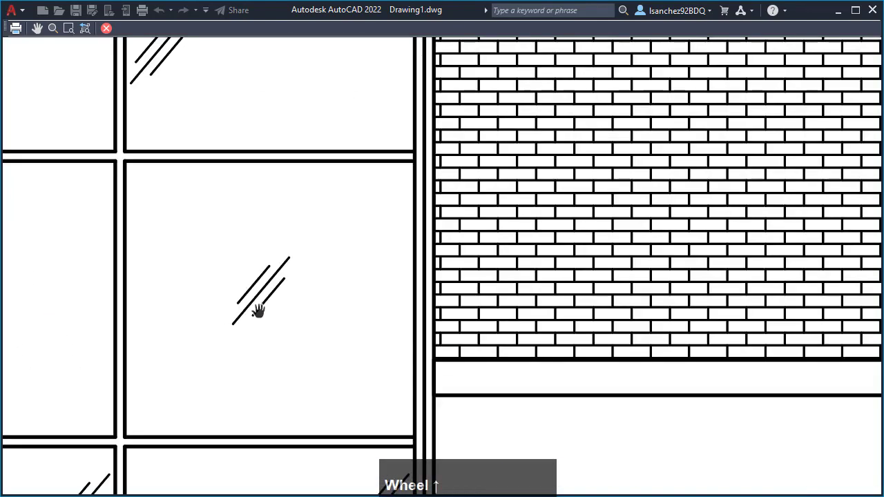
scroll(270, 292, down, 2)
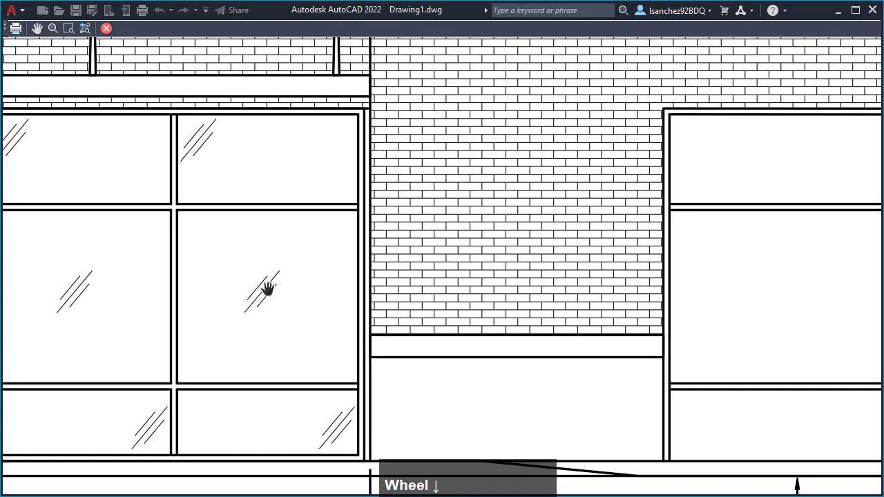
middle_drag(261, 286, 231, 364)
scroll(224, 303, down, 1)
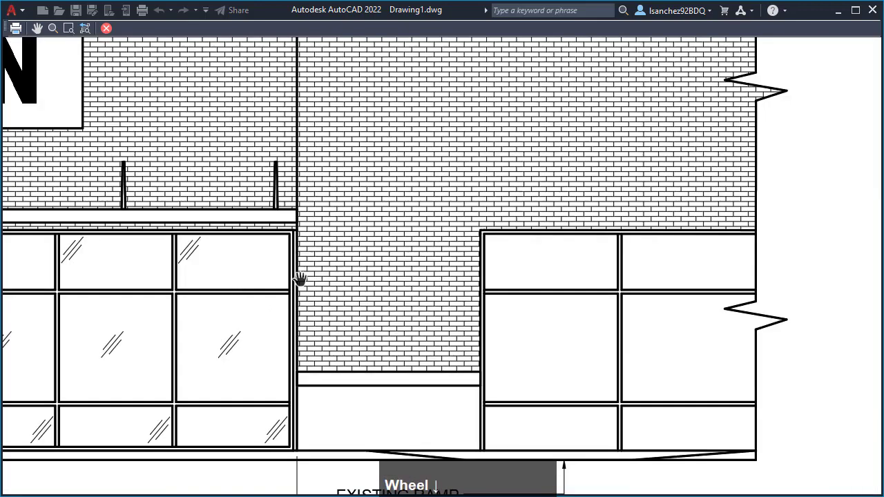
- Compare the lower parapet's outline with the brick hatch up close, finishing with the whole elevation in view
middle_drag(561, 165, 523, 306)
scroll(292, 102, up, 2)
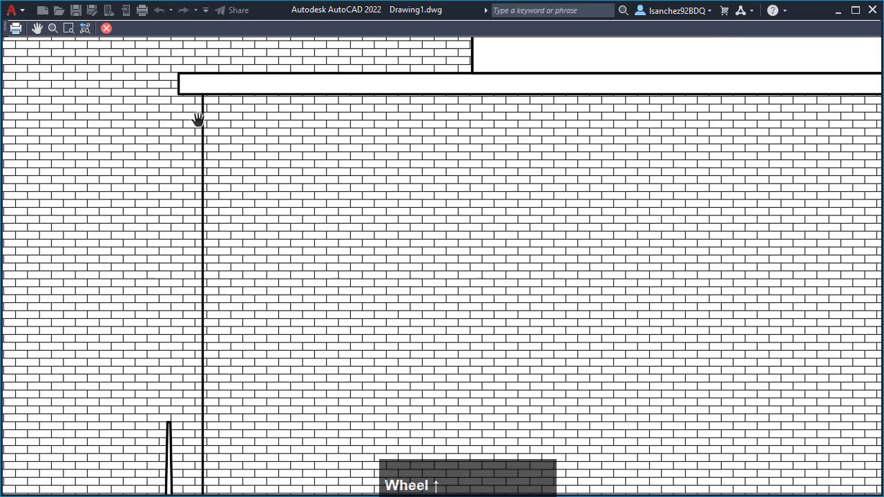
scroll(198, 119, up, 1)
middle_drag(201, 91, 322, 205)
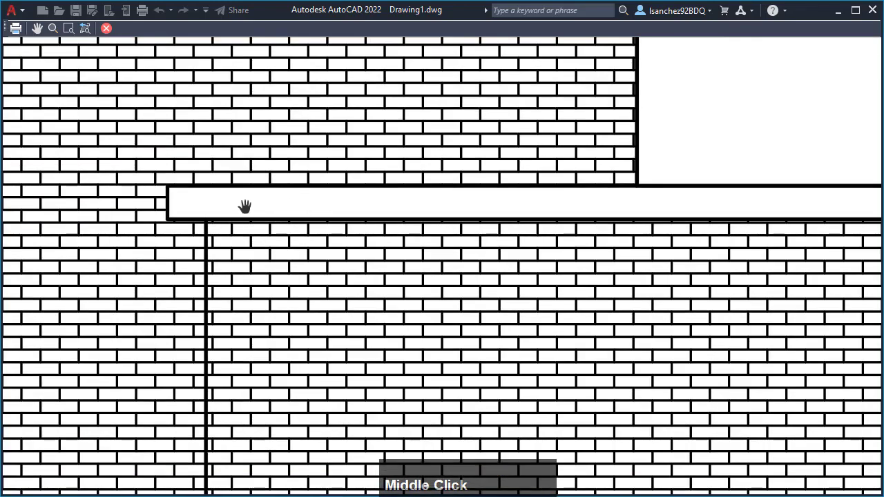
scroll(345, 198, down, 3)
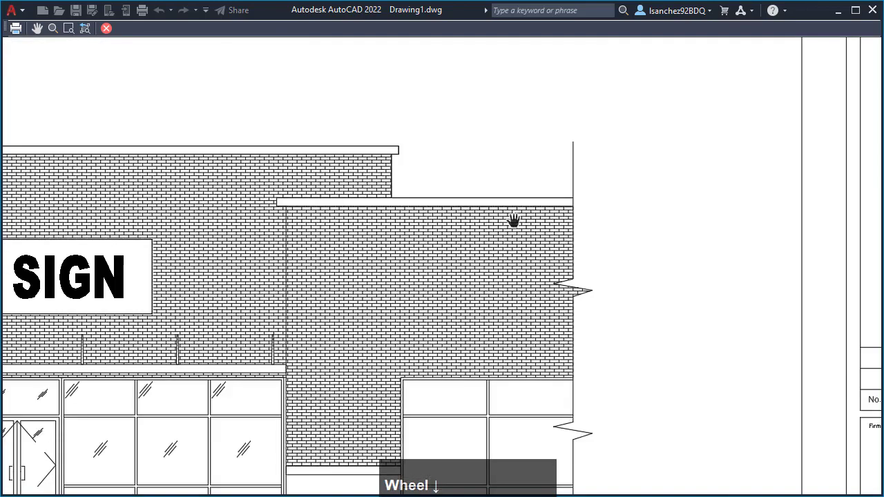
scroll(514, 220, down, 1)
middle_drag(310, 339, 494, 314)
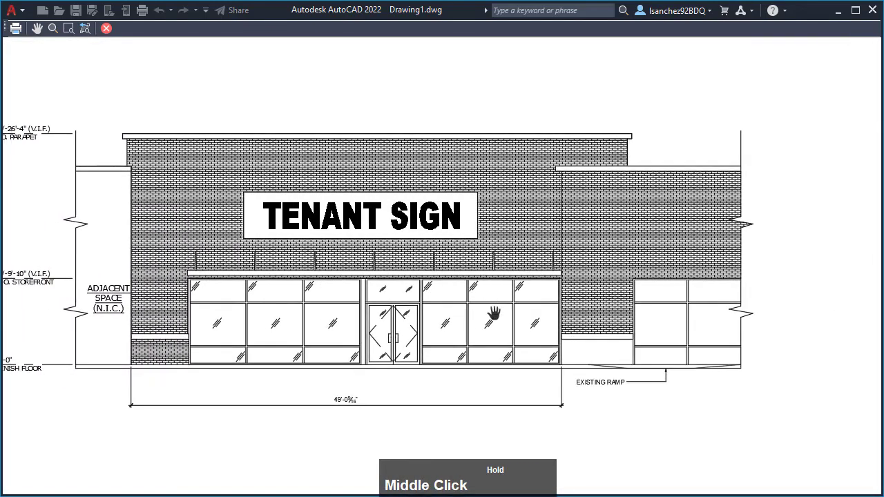
- Check the overall width dimension and existing ramp note in the preview, and review the elevation on the full sheet
scroll(366, 438, up, 2)
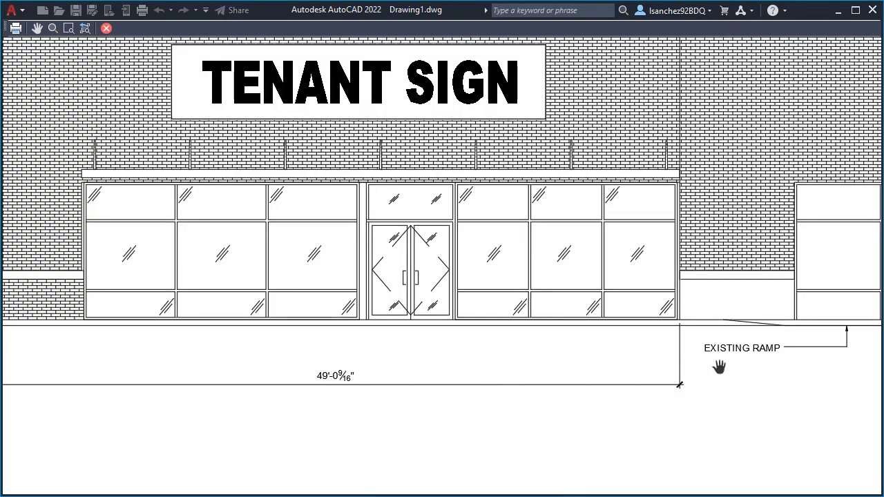
scroll(473, 391, down, 1)
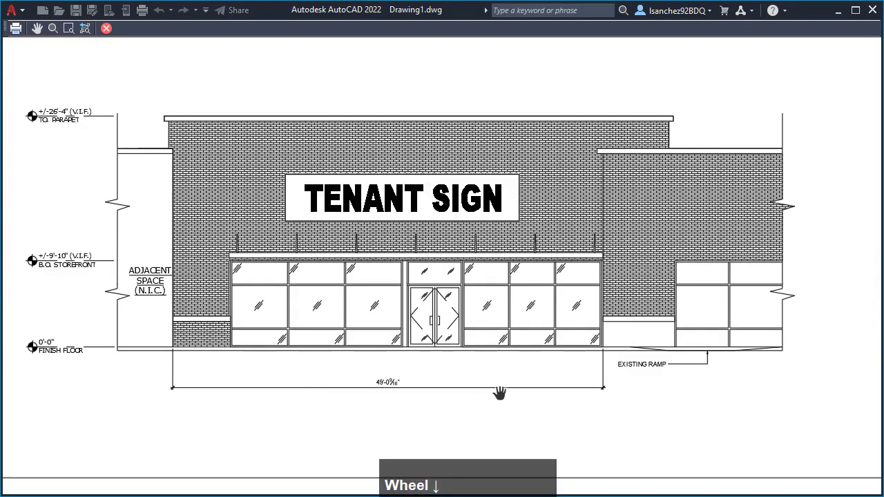
scroll(687, 380, up, 2)
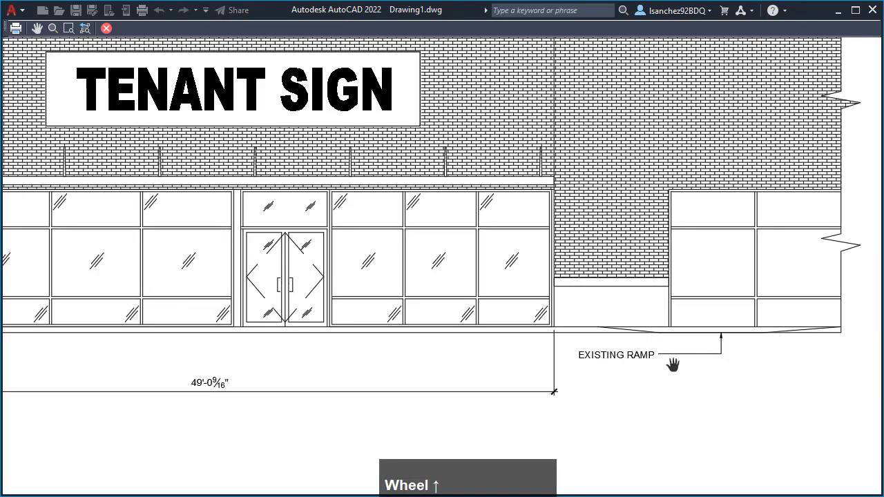
scroll(548, 366, down, 4)
scroll(449, 365, down, 2)
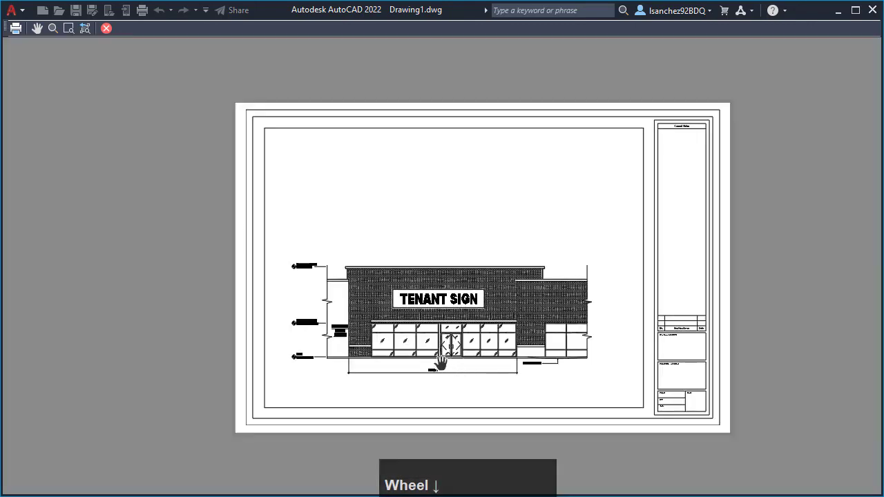
scroll(459, 361, up, 2)
scroll(401, 369, down, 2)
scroll(393, 298, up, 2)
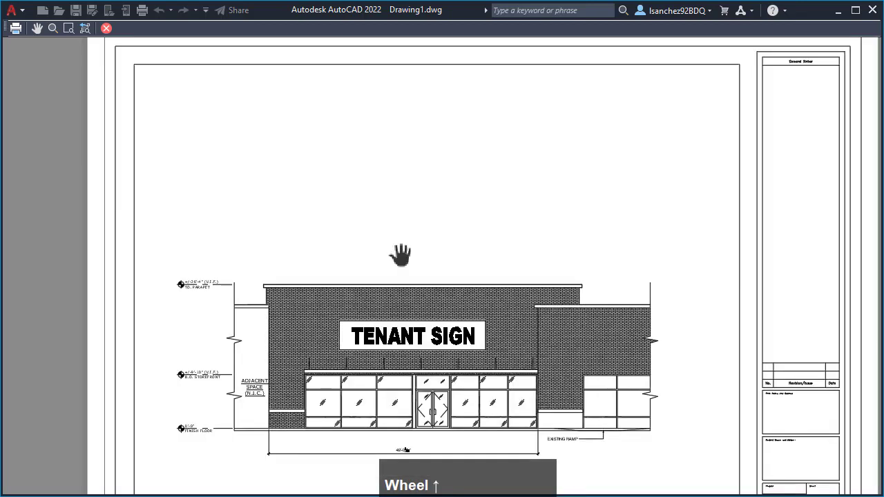
- Plot the previewed sheet and save it as Drawing1-D-Size Layout.pdf in the Documents folder
middle_drag(402, 256, 390, 220)
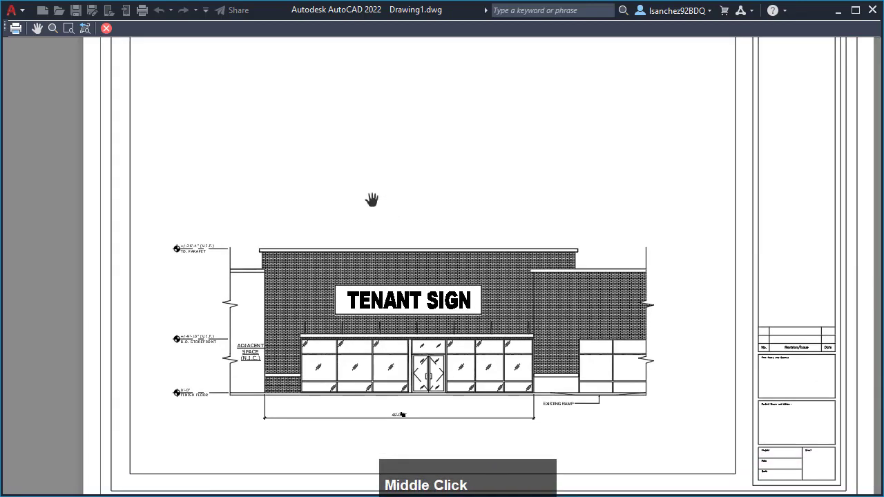
right_click(371, 198)
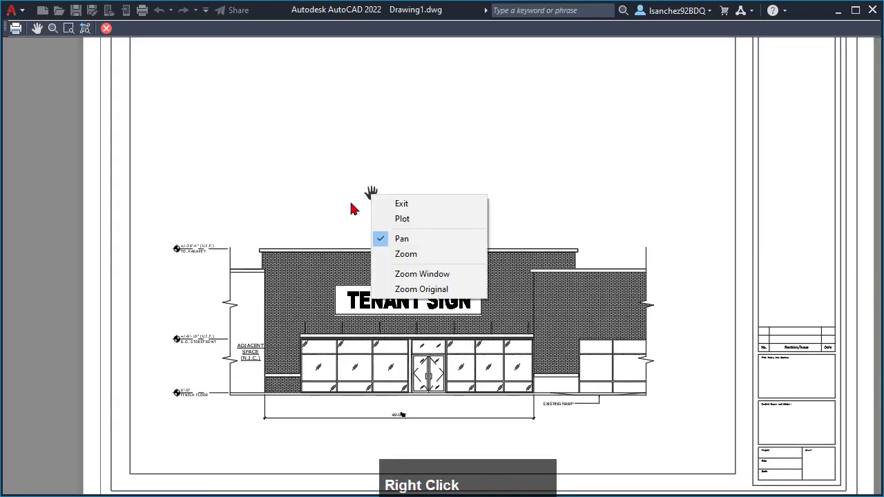
click(410, 220)
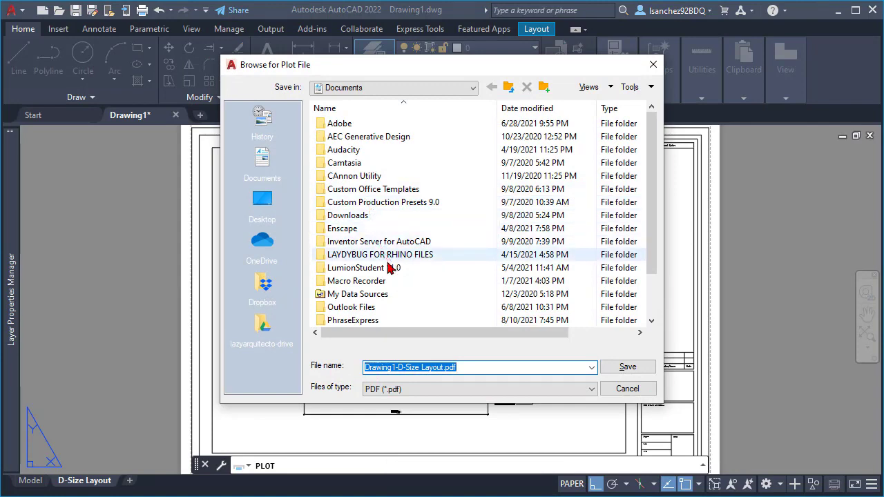
scroll(396, 291, down, 2)
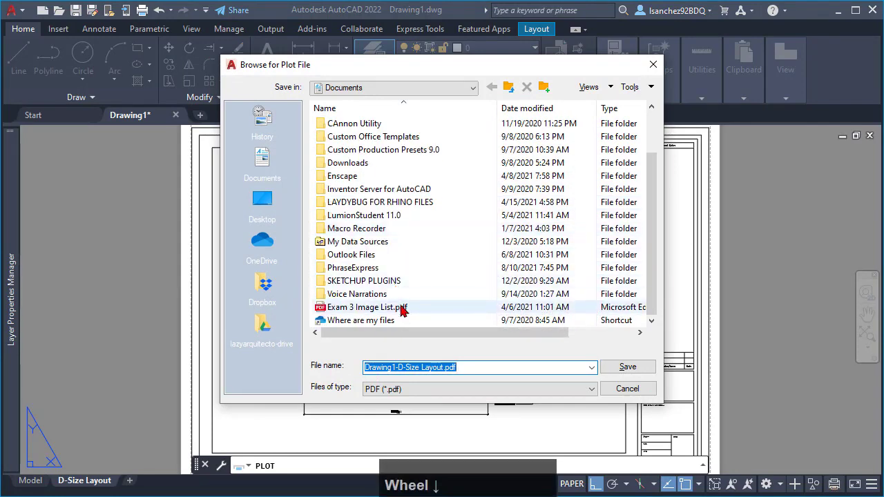
click(415, 370)
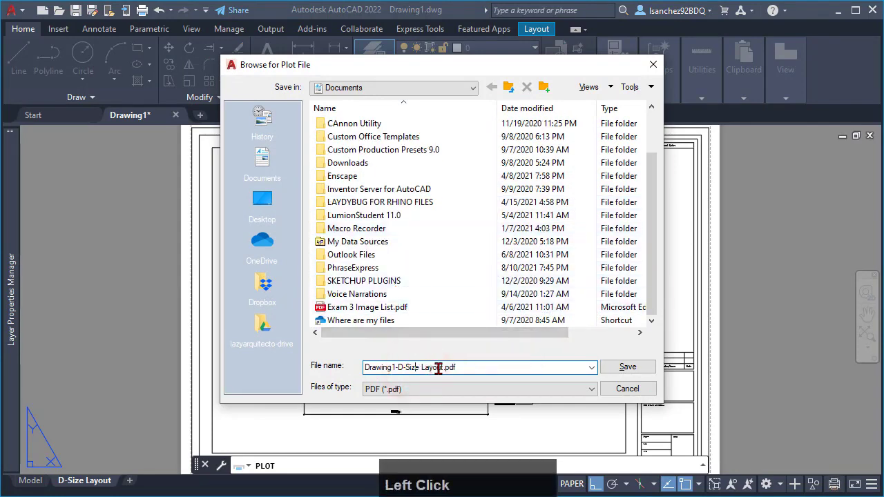
click(628, 367)
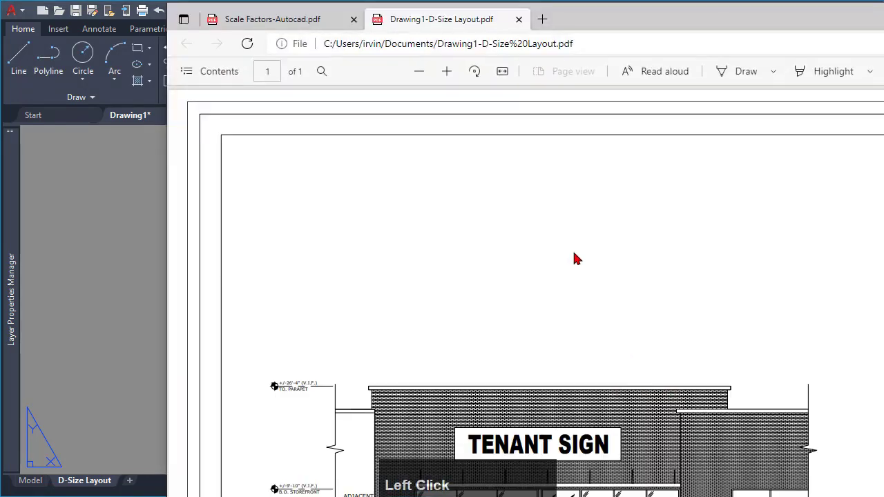
- Bring the PDF viewer window fully onto the screen and review the storefront elevation in the plotted PDF
scroll(503, 203, down, 3)
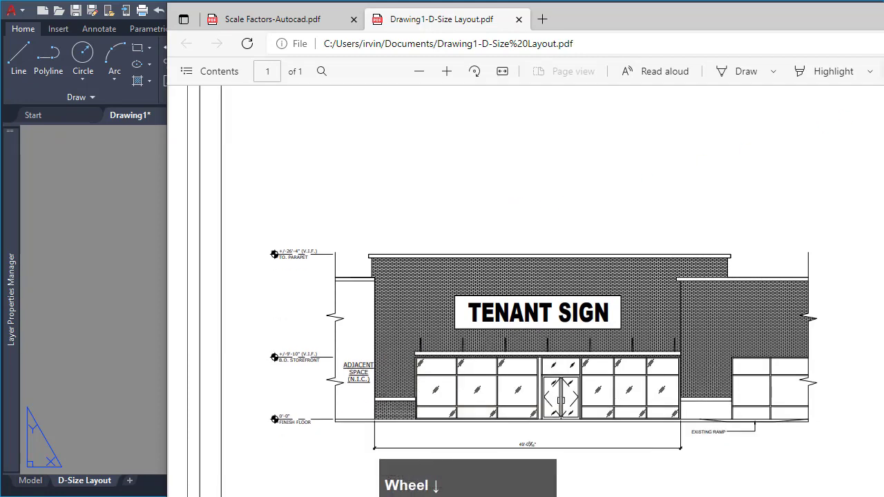
drag(752, 20, 589, 19)
scroll(466, 293, down, 1)
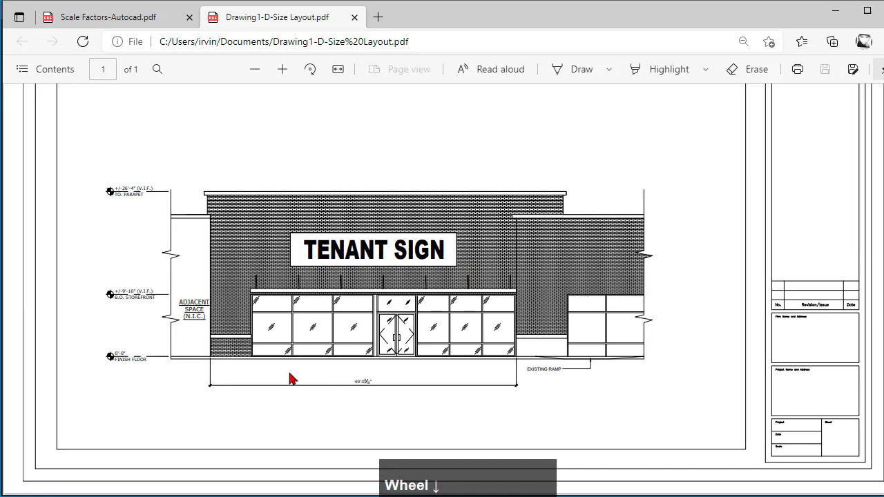